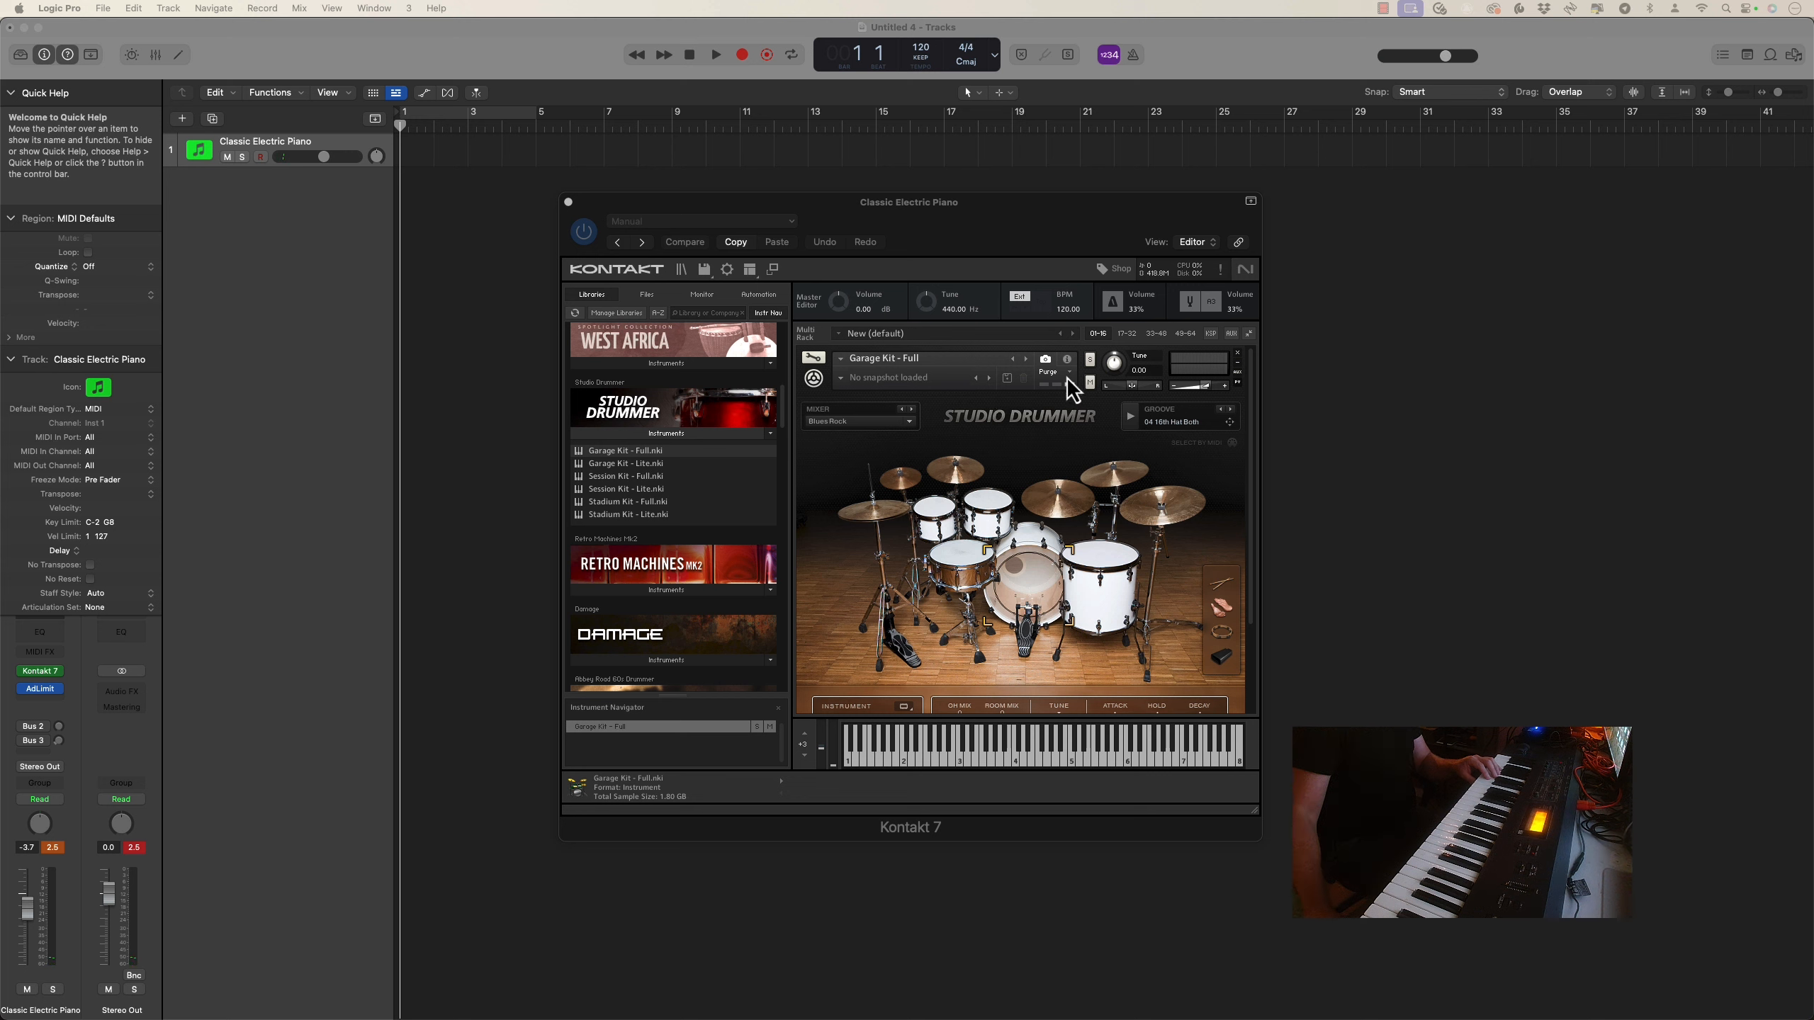
# Replace the Garage Kit with Studio Drummer's Session Kit - Full and load the Jazz mixer preset
pyautogui.click(1236, 353)
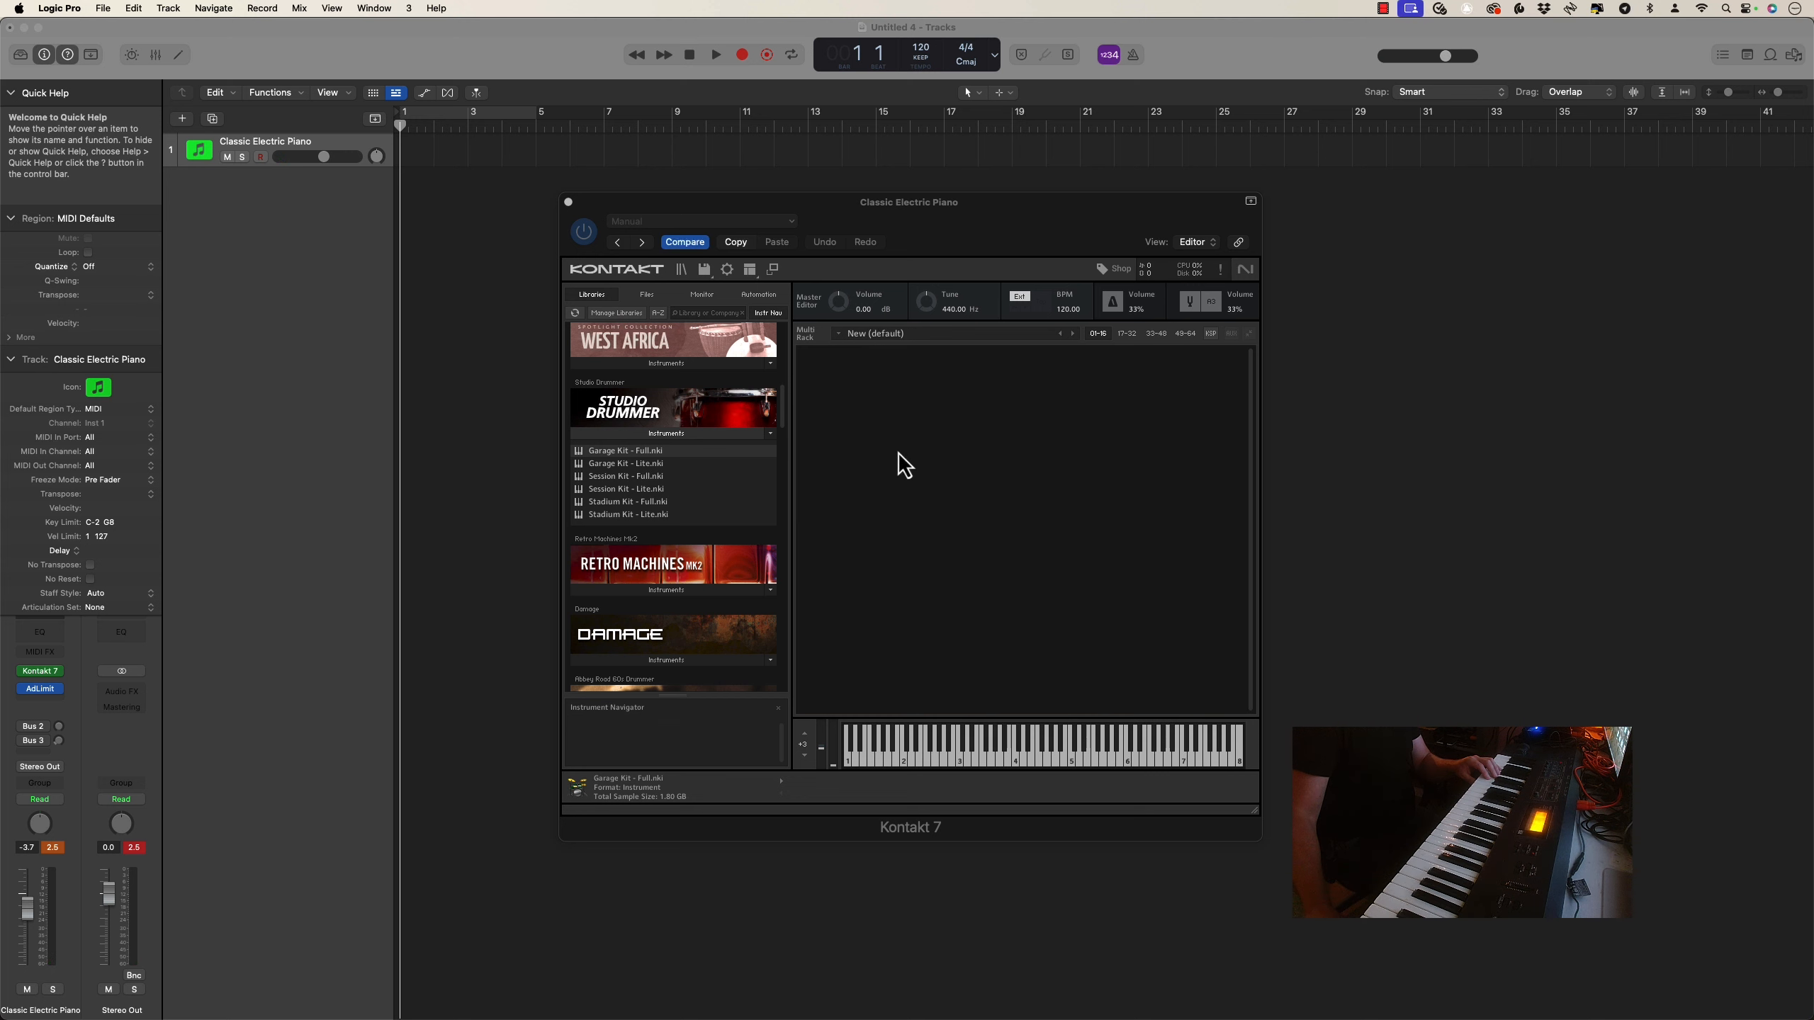
pyautogui.doubleClick(606, 477)
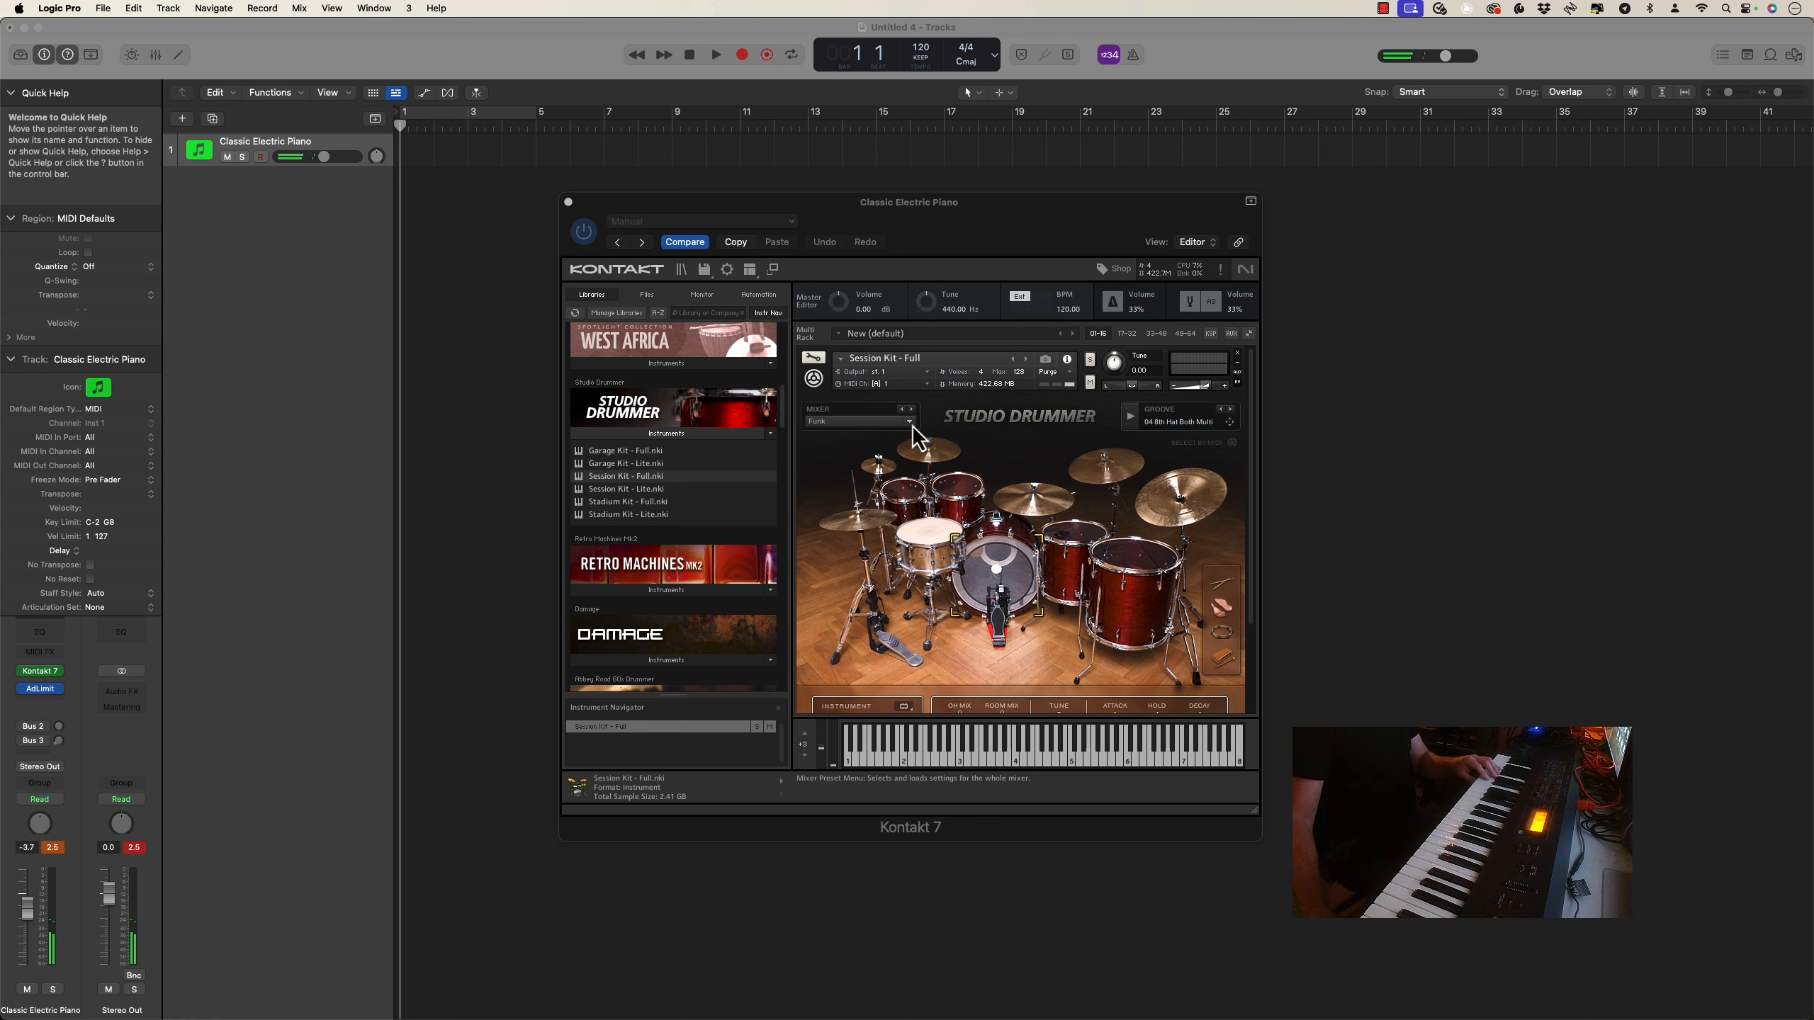
pyautogui.click(858, 423)
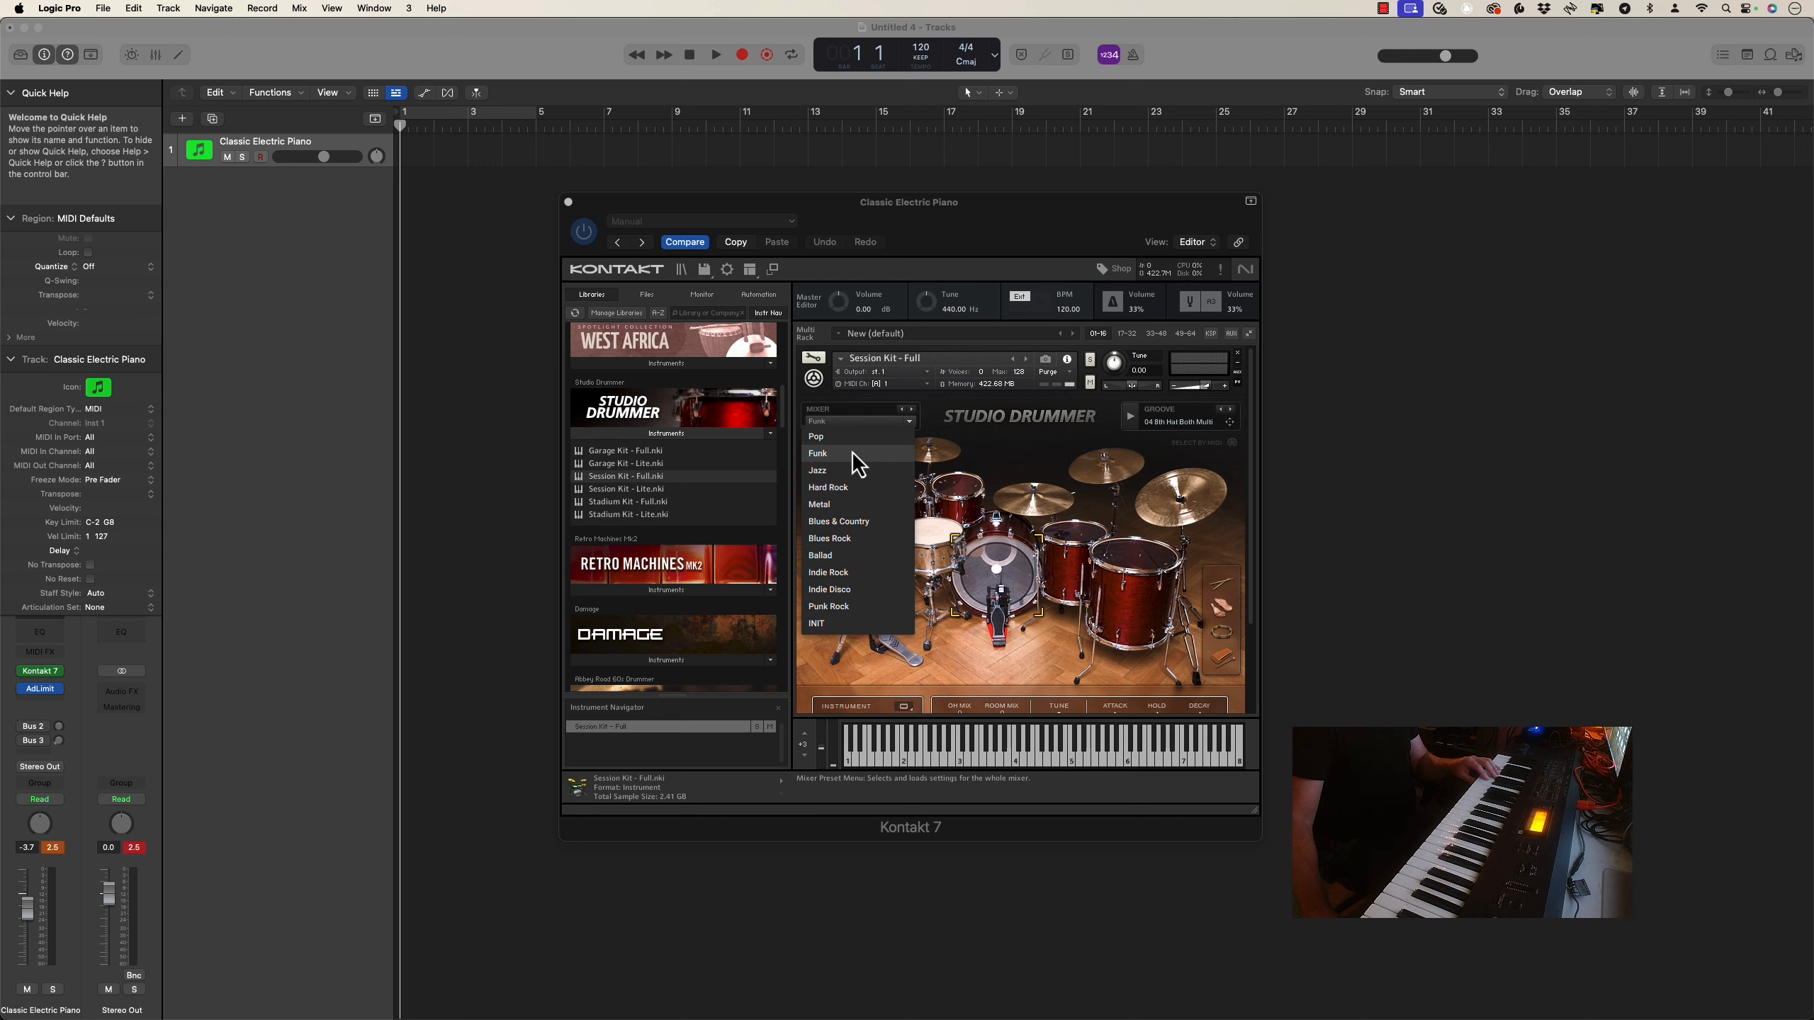
pyautogui.click(857, 471)
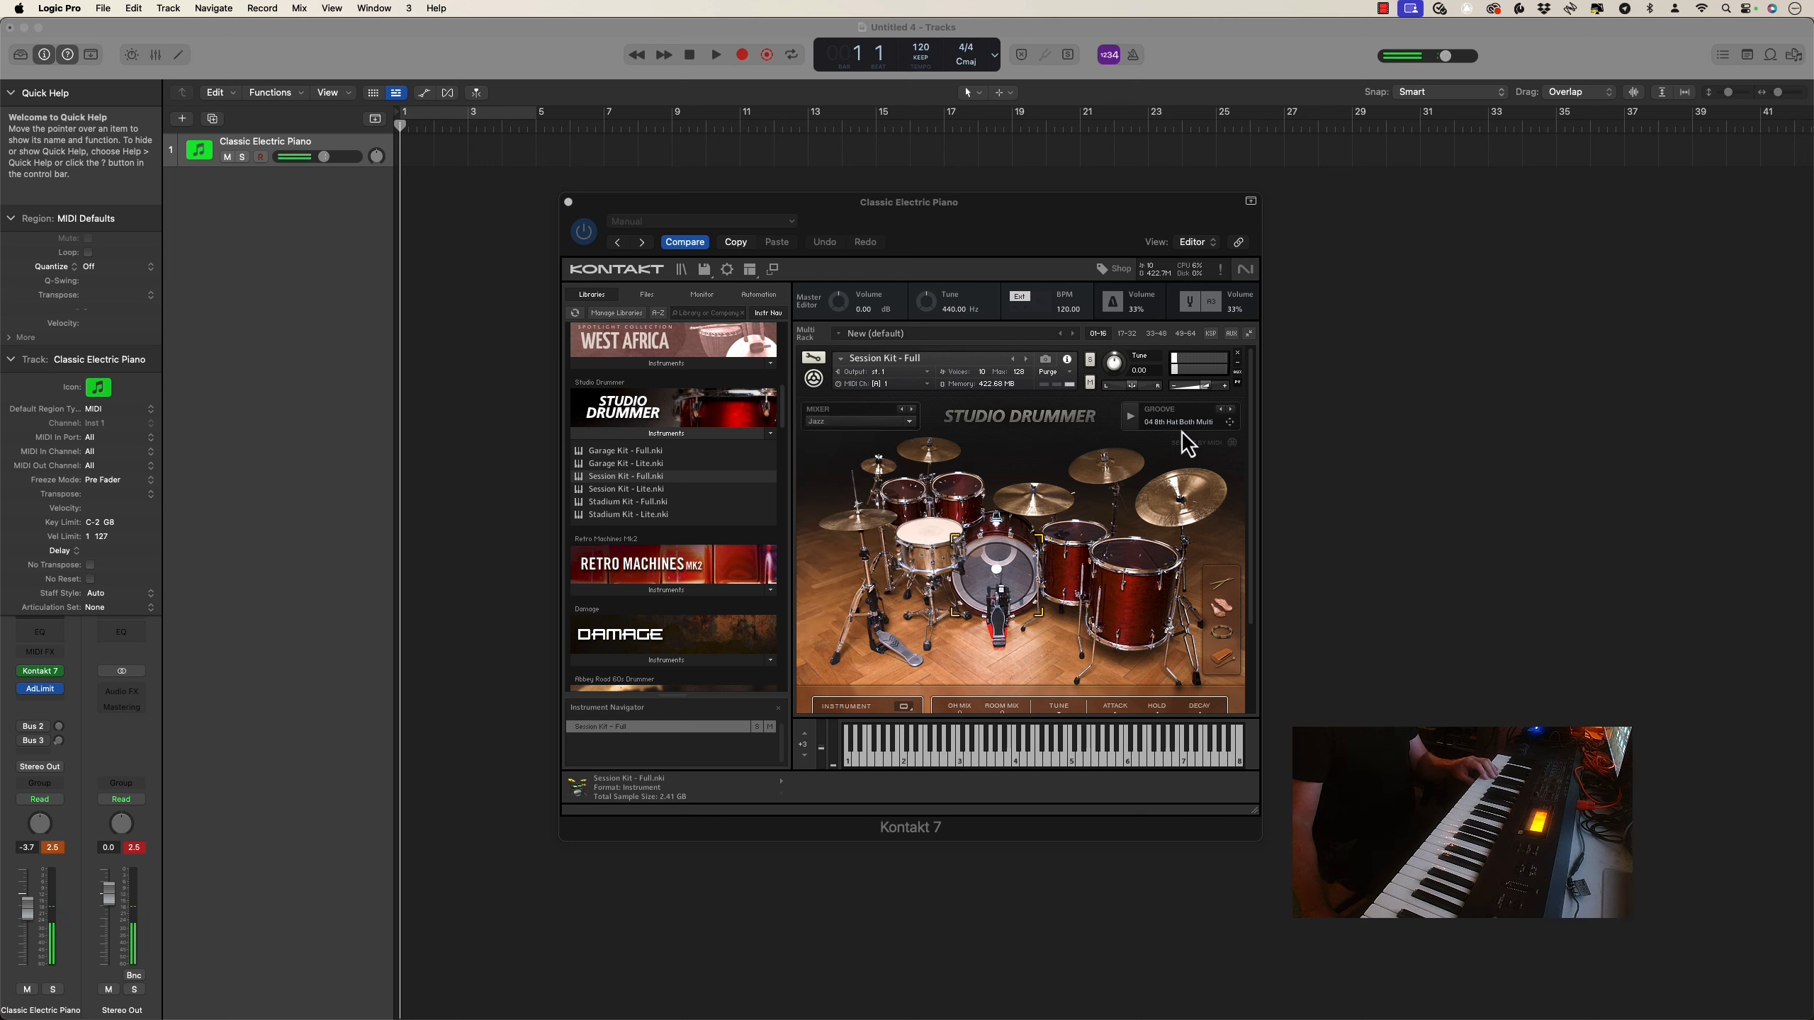
# Lower the stereo overhead, room, mono overhead and hi-hat channel volumes in the Session Kit's mixer
pyautogui.scroll(-3, 1026, 650)
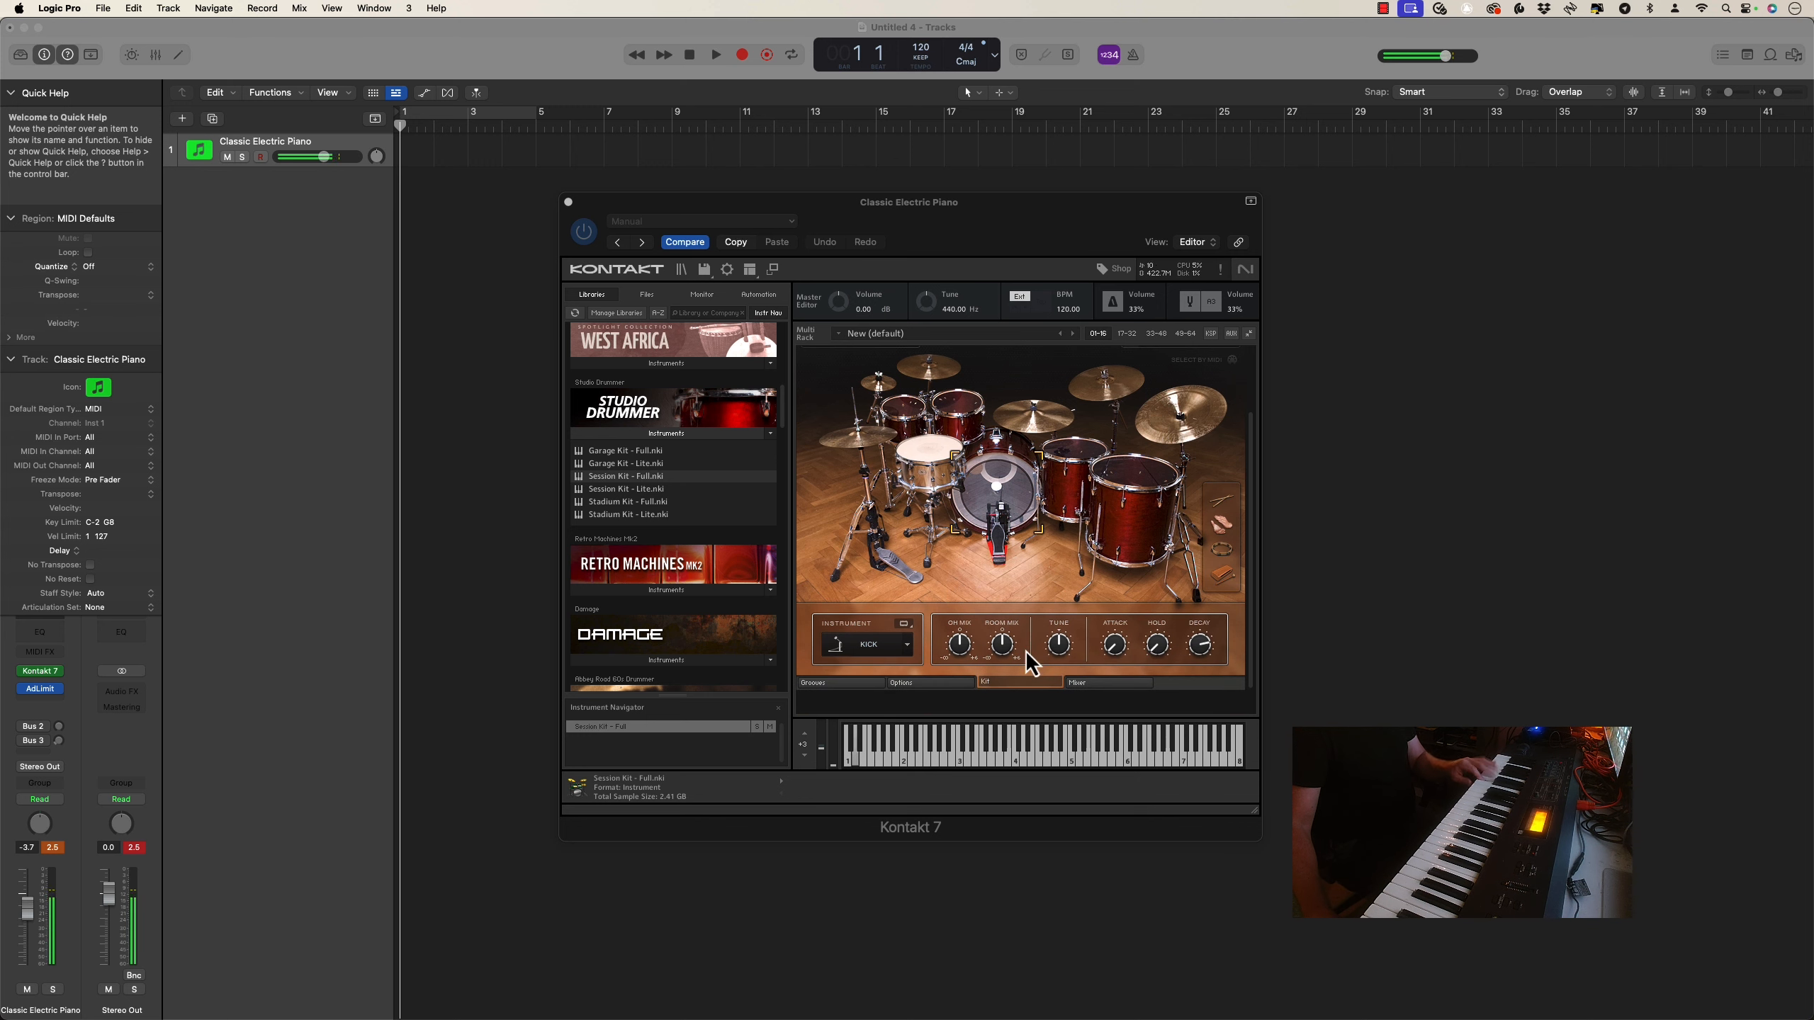
pyautogui.click(1100, 684)
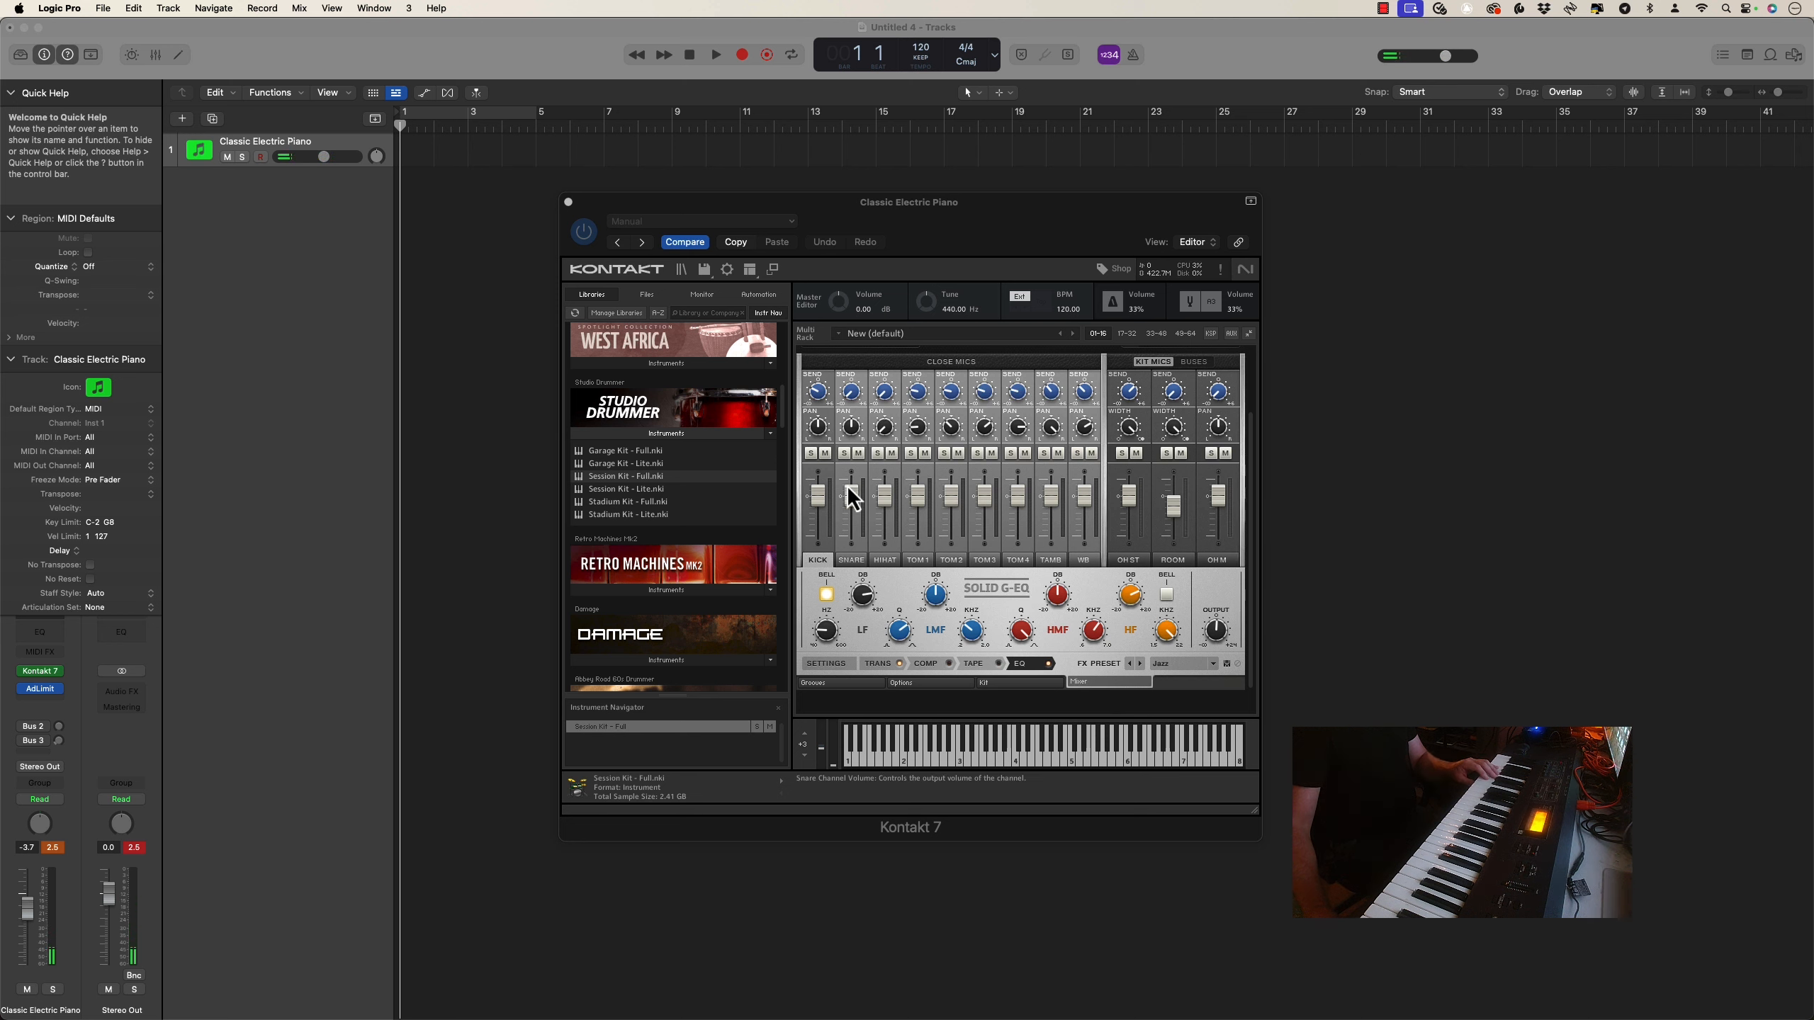
pyautogui.moveTo(817, 393); pyautogui.dragTo(815, 427)
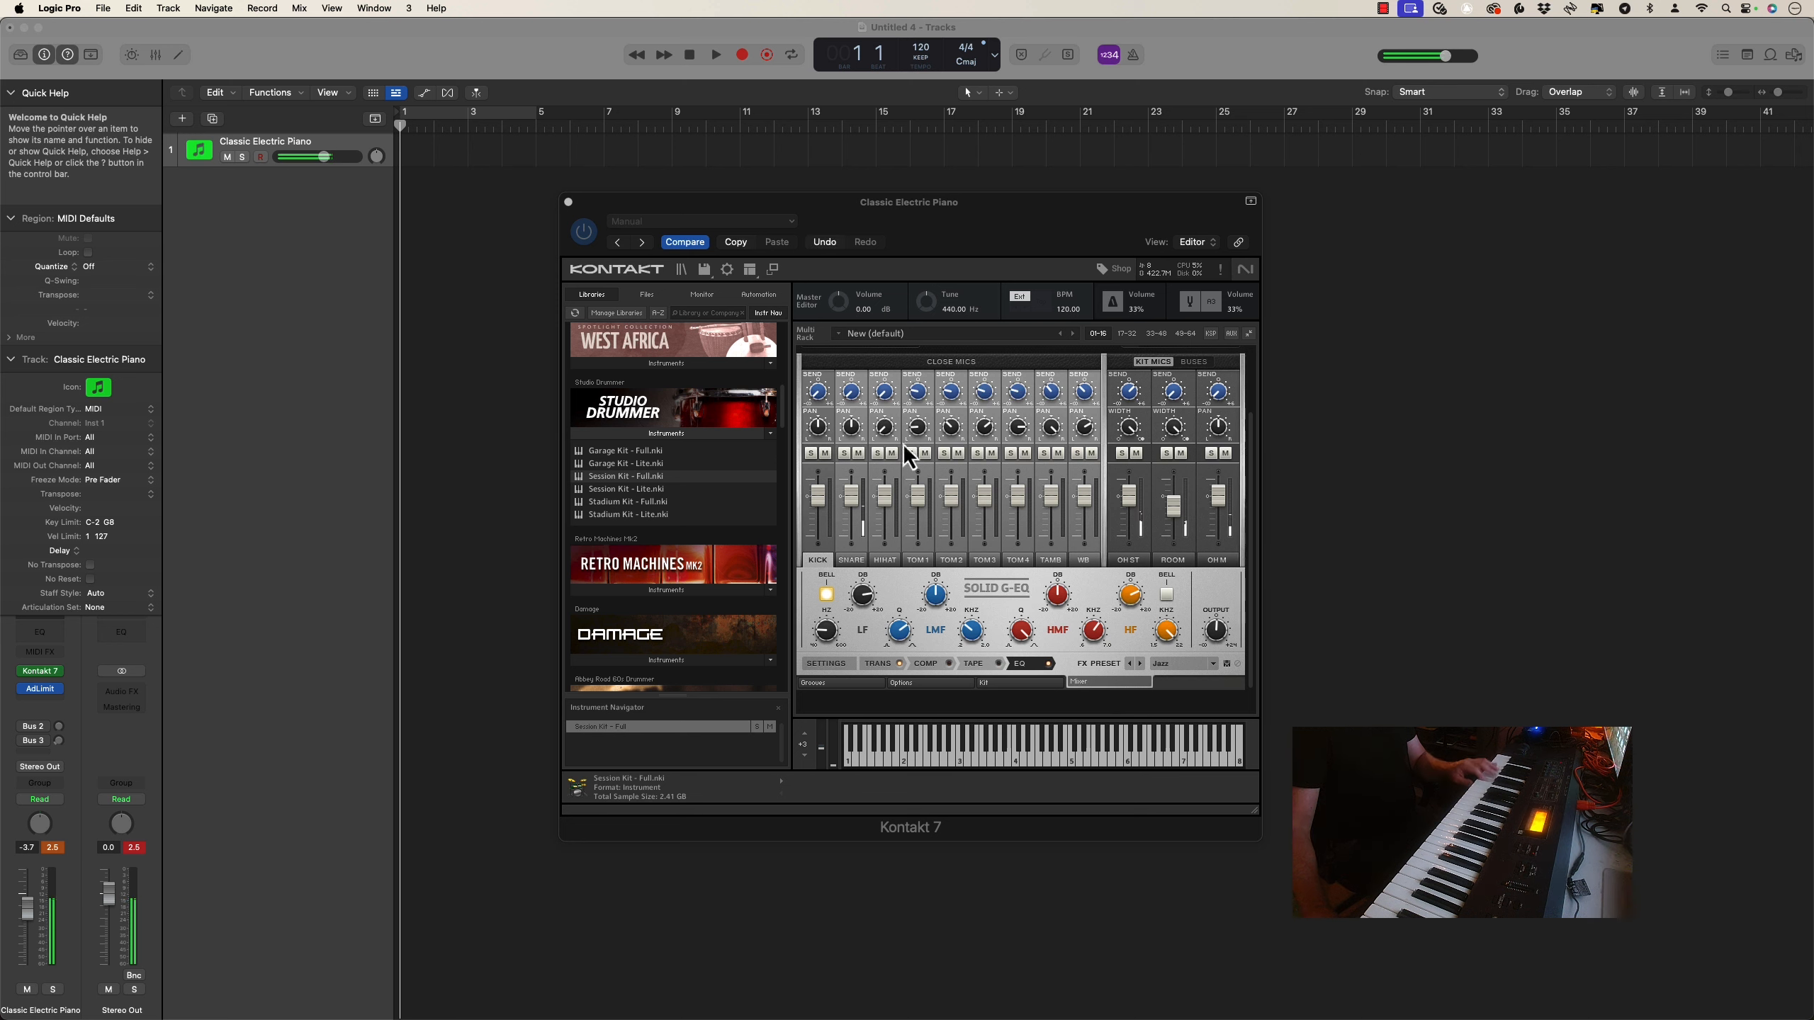
pyautogui.moveTo(1128, 494); pyautogui.dragTo(1174, 568)
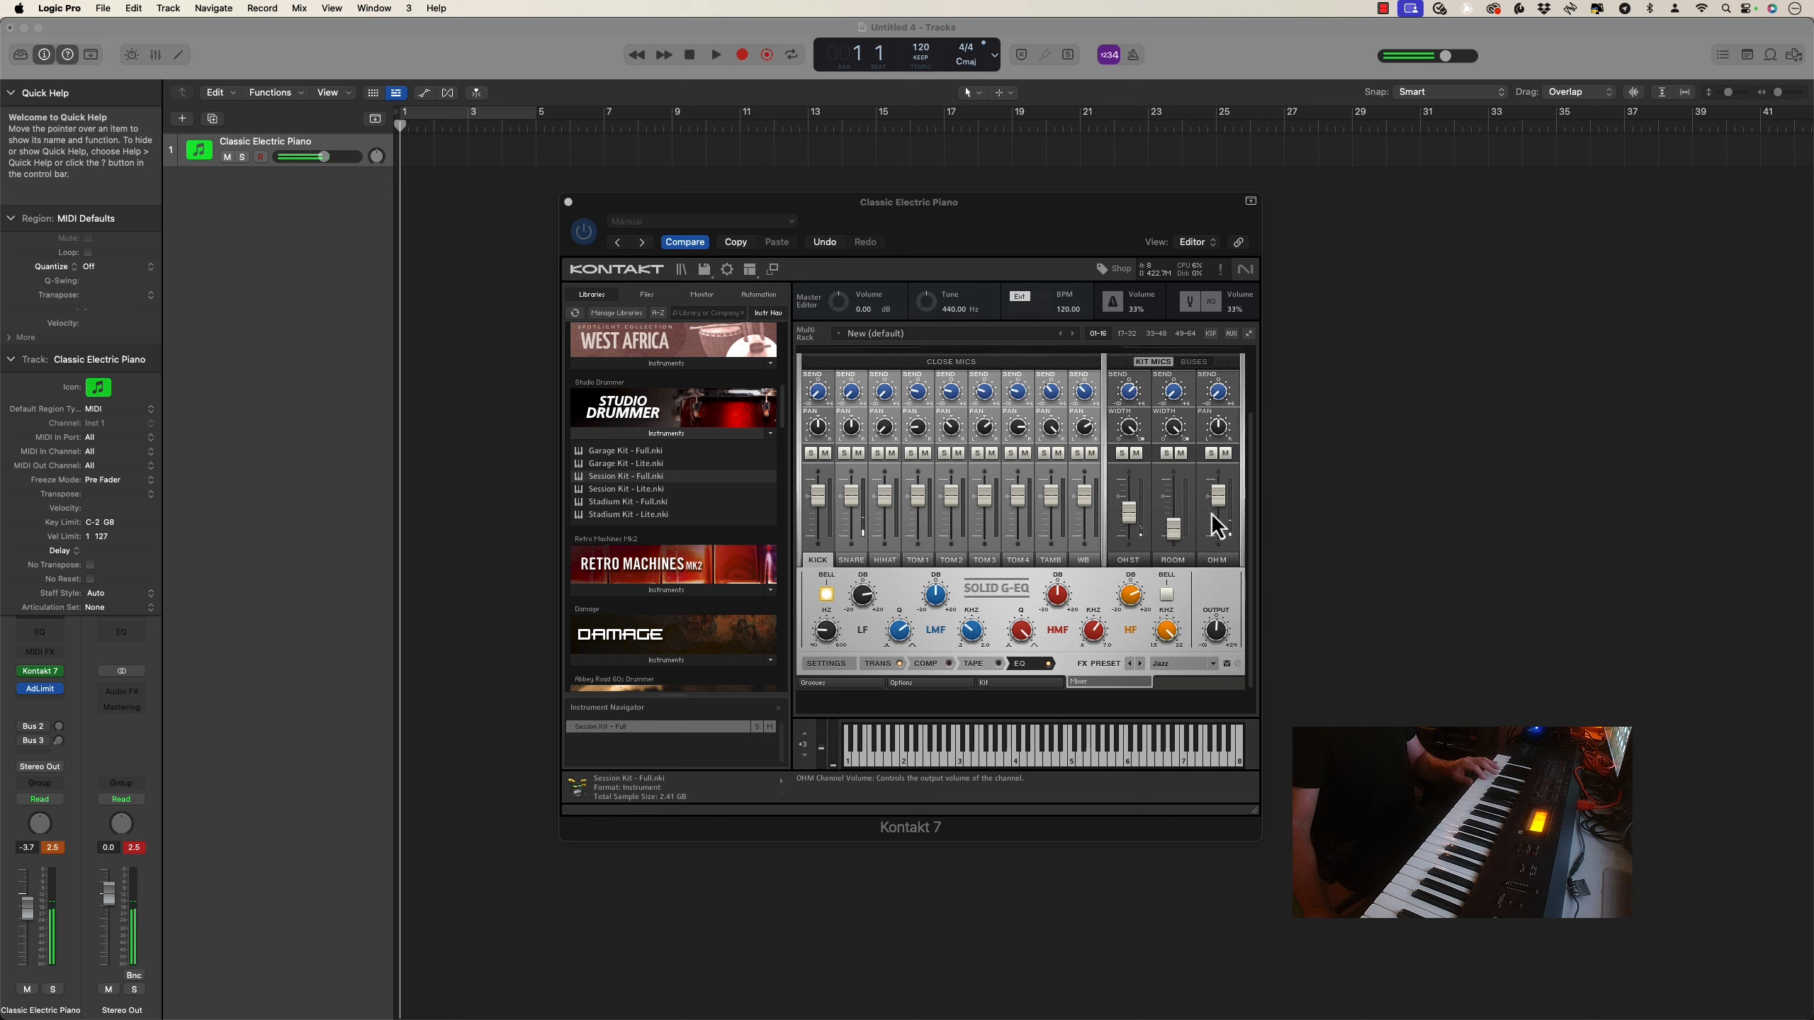
pyautogui.moveTo(1220, 494); pyautogui.dragTo(1212, 565)
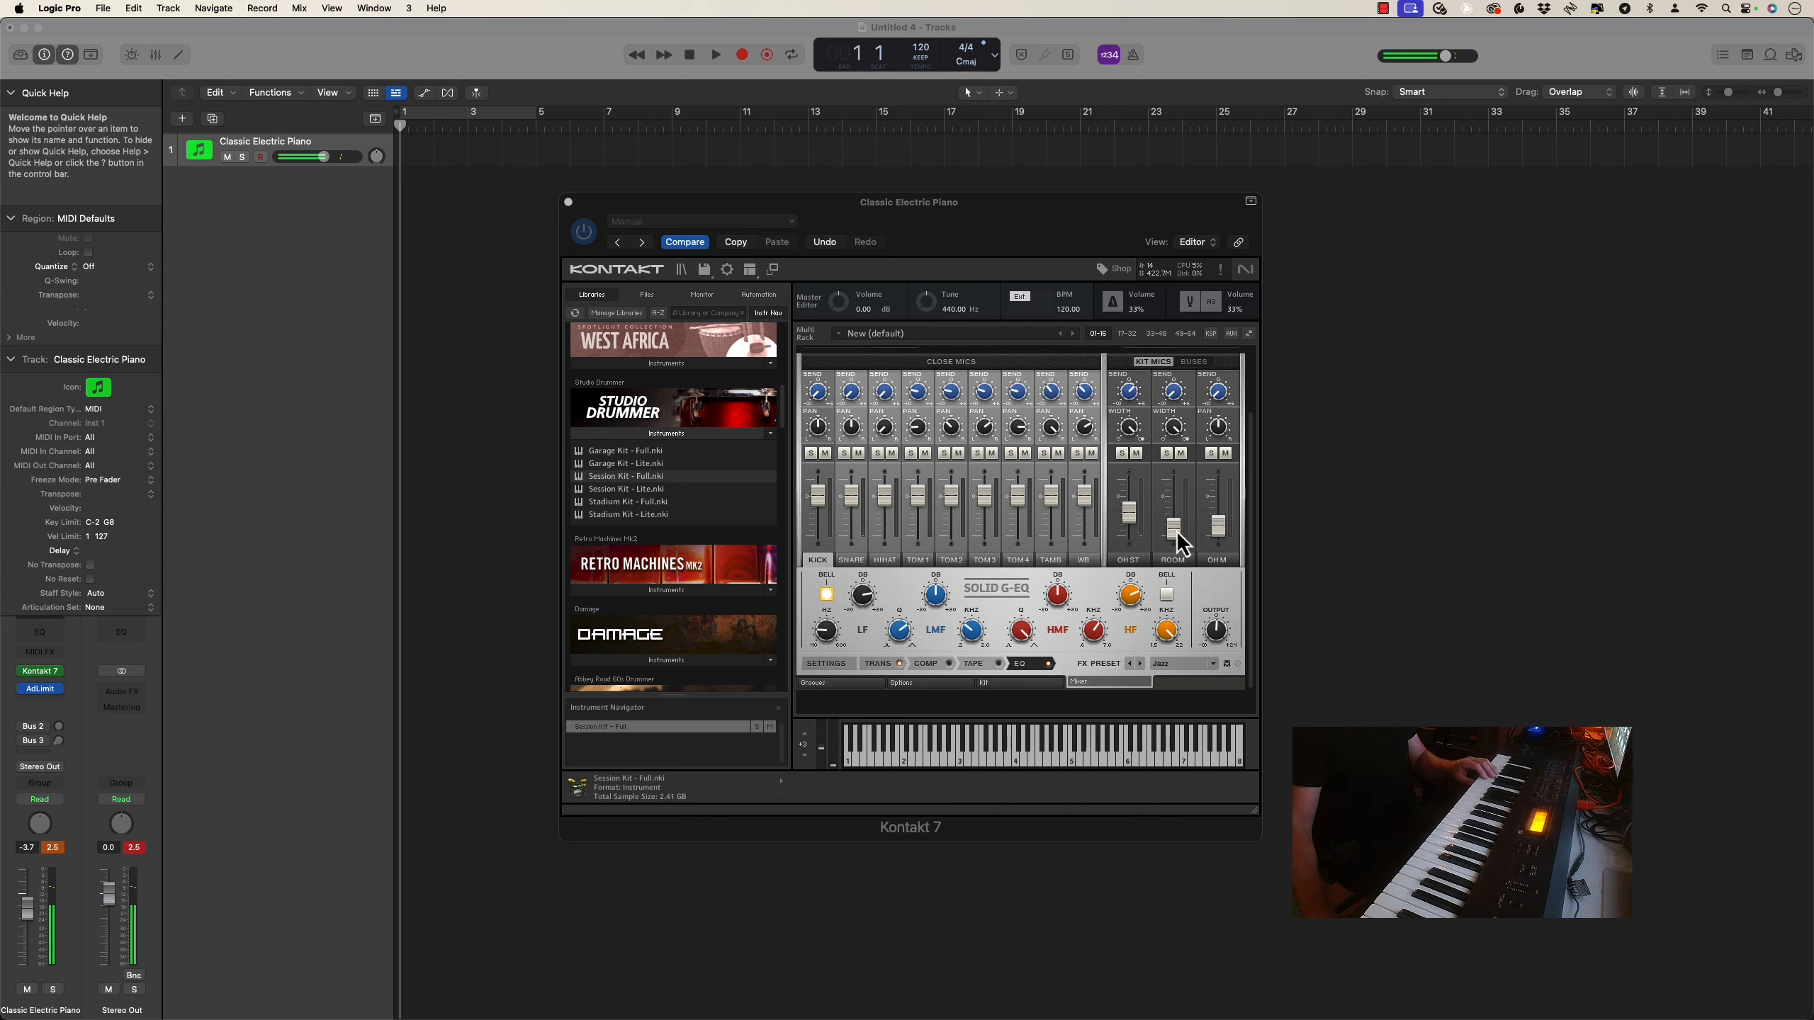
pyautogui.moveTo(1132, 523)
pyautogui.mouseDown()
pyautogui.moveTo(1131, 480)
pyautogui.moveTo(1128, 507)
pyautogui.mouseUp()
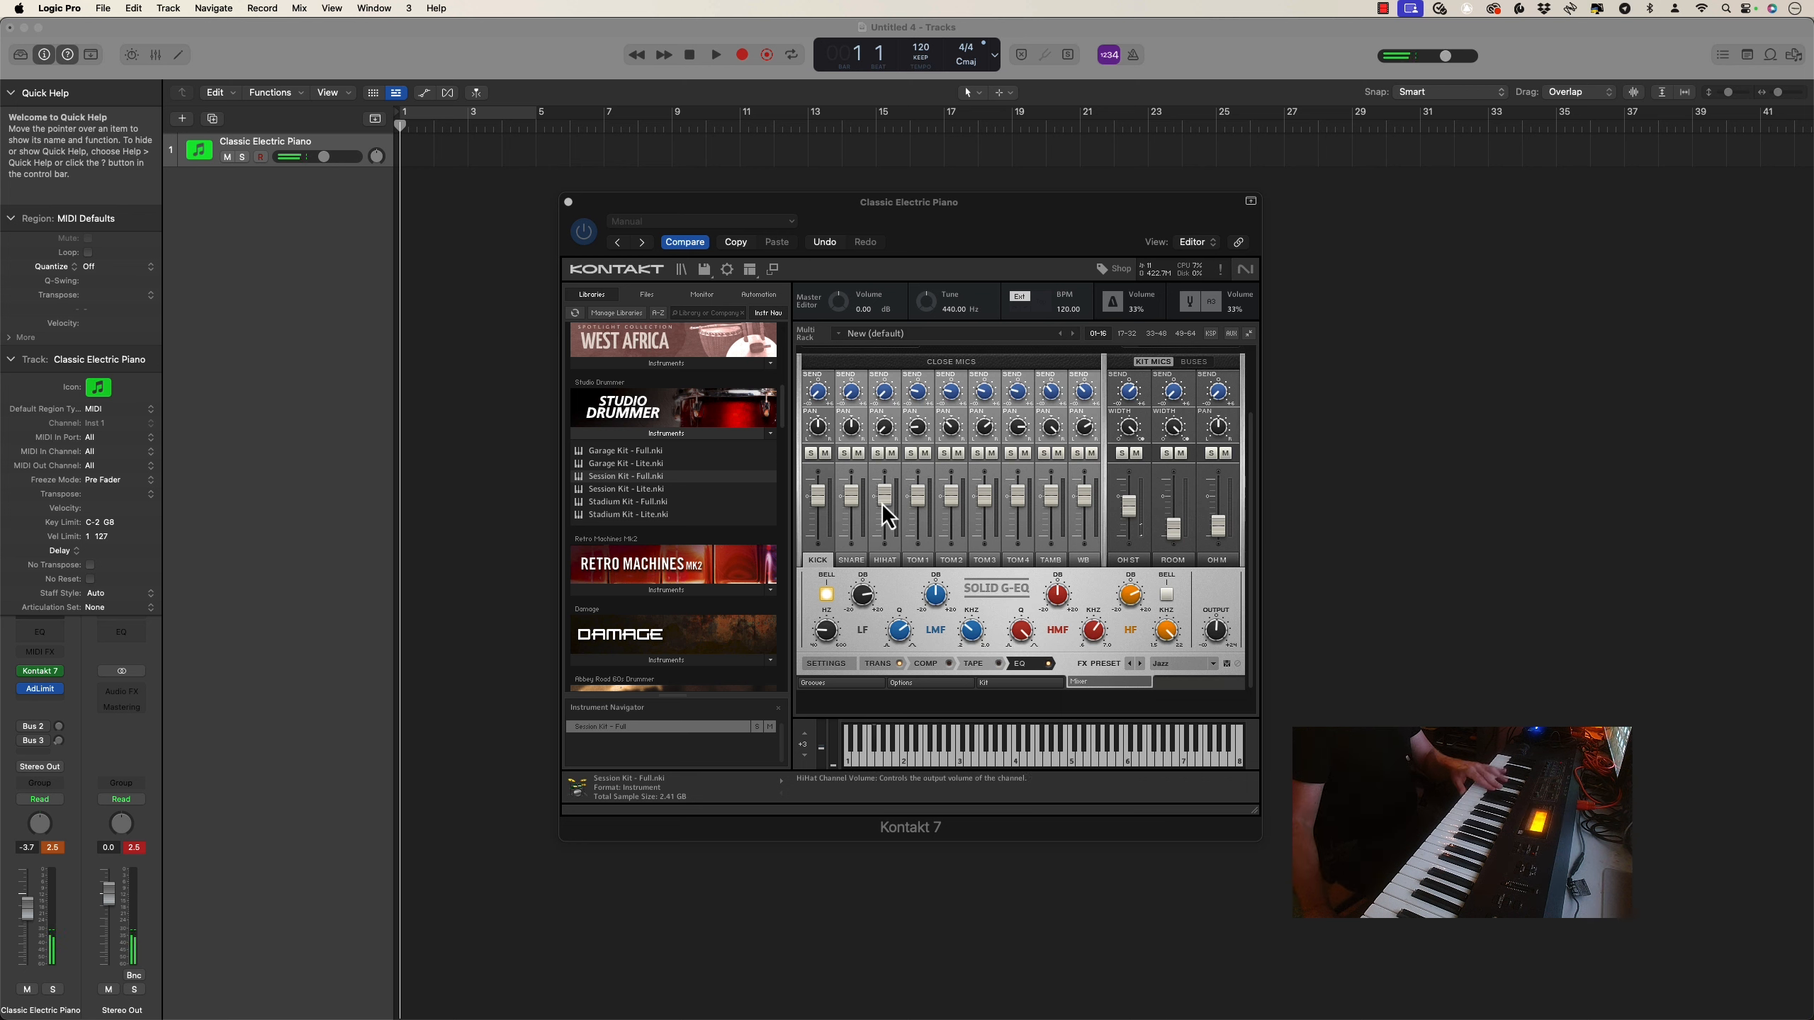
pyautogui.moveTo(887, 492); pyautogui.dragTo(889, 548)
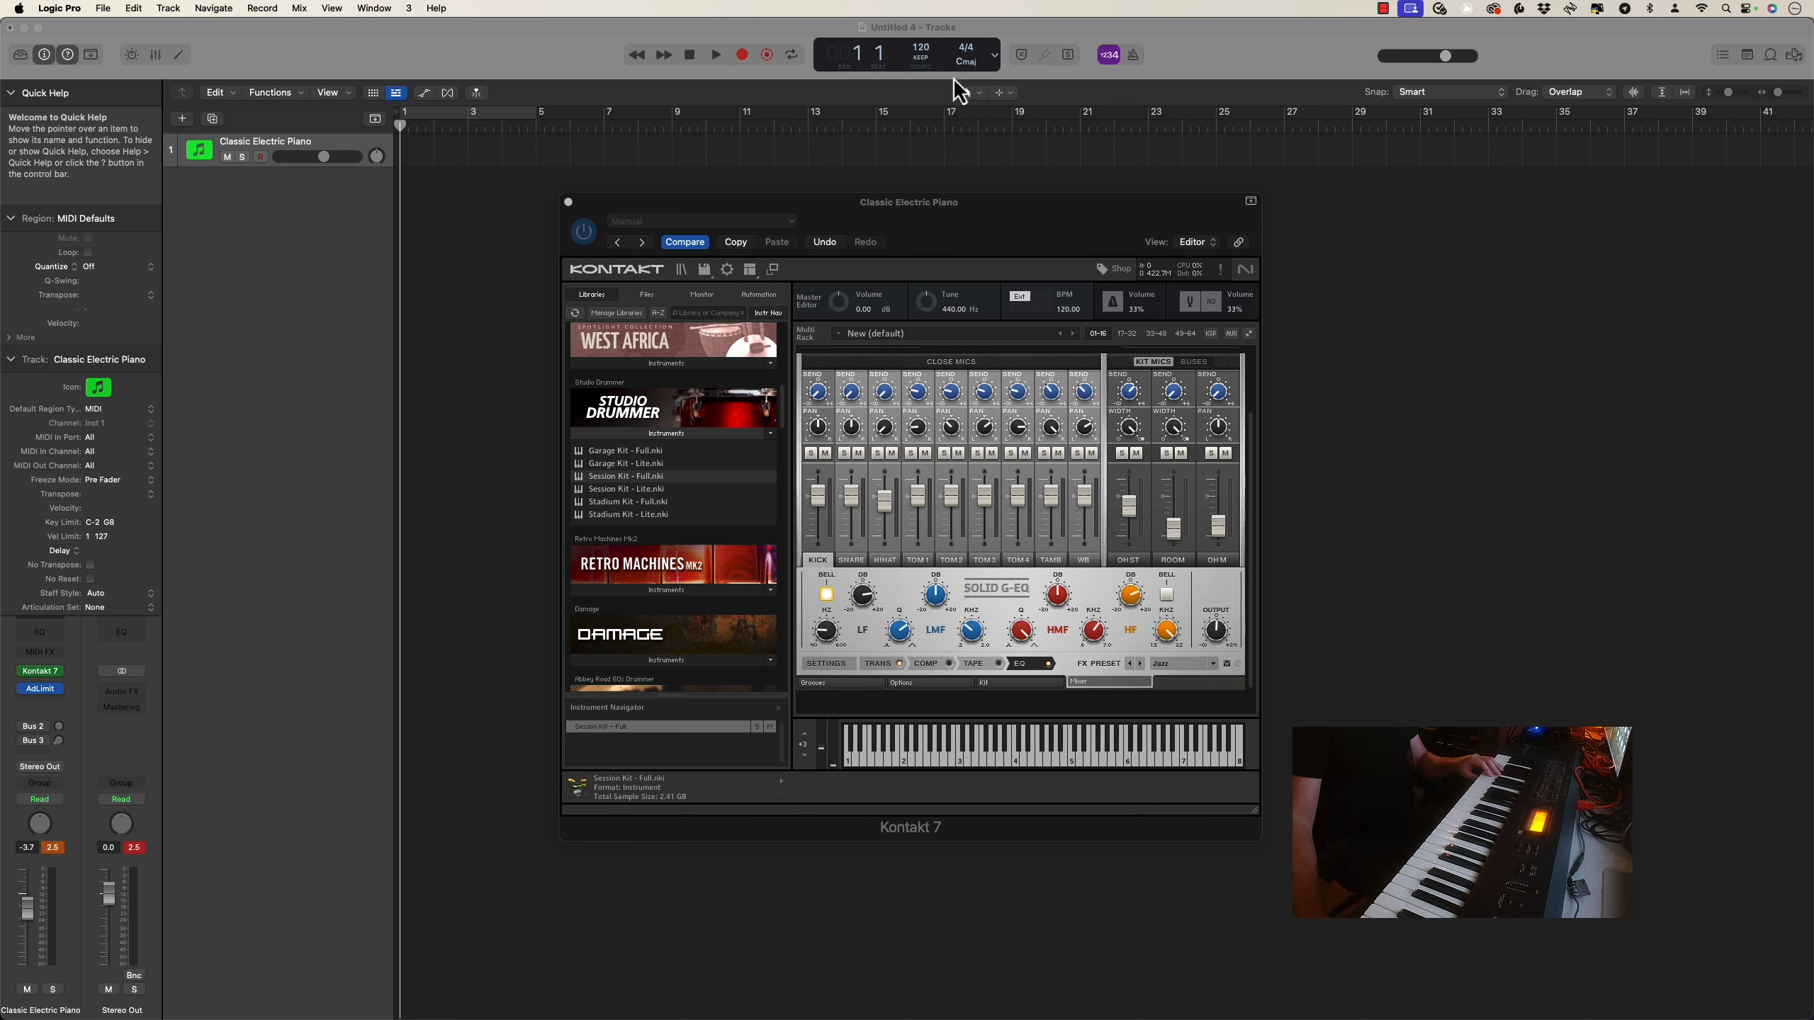
# Set the project tempo to 70 BPM and reopen the Kontakt 7 instrument on the track
pyautogui.doubleClick(924, 51)
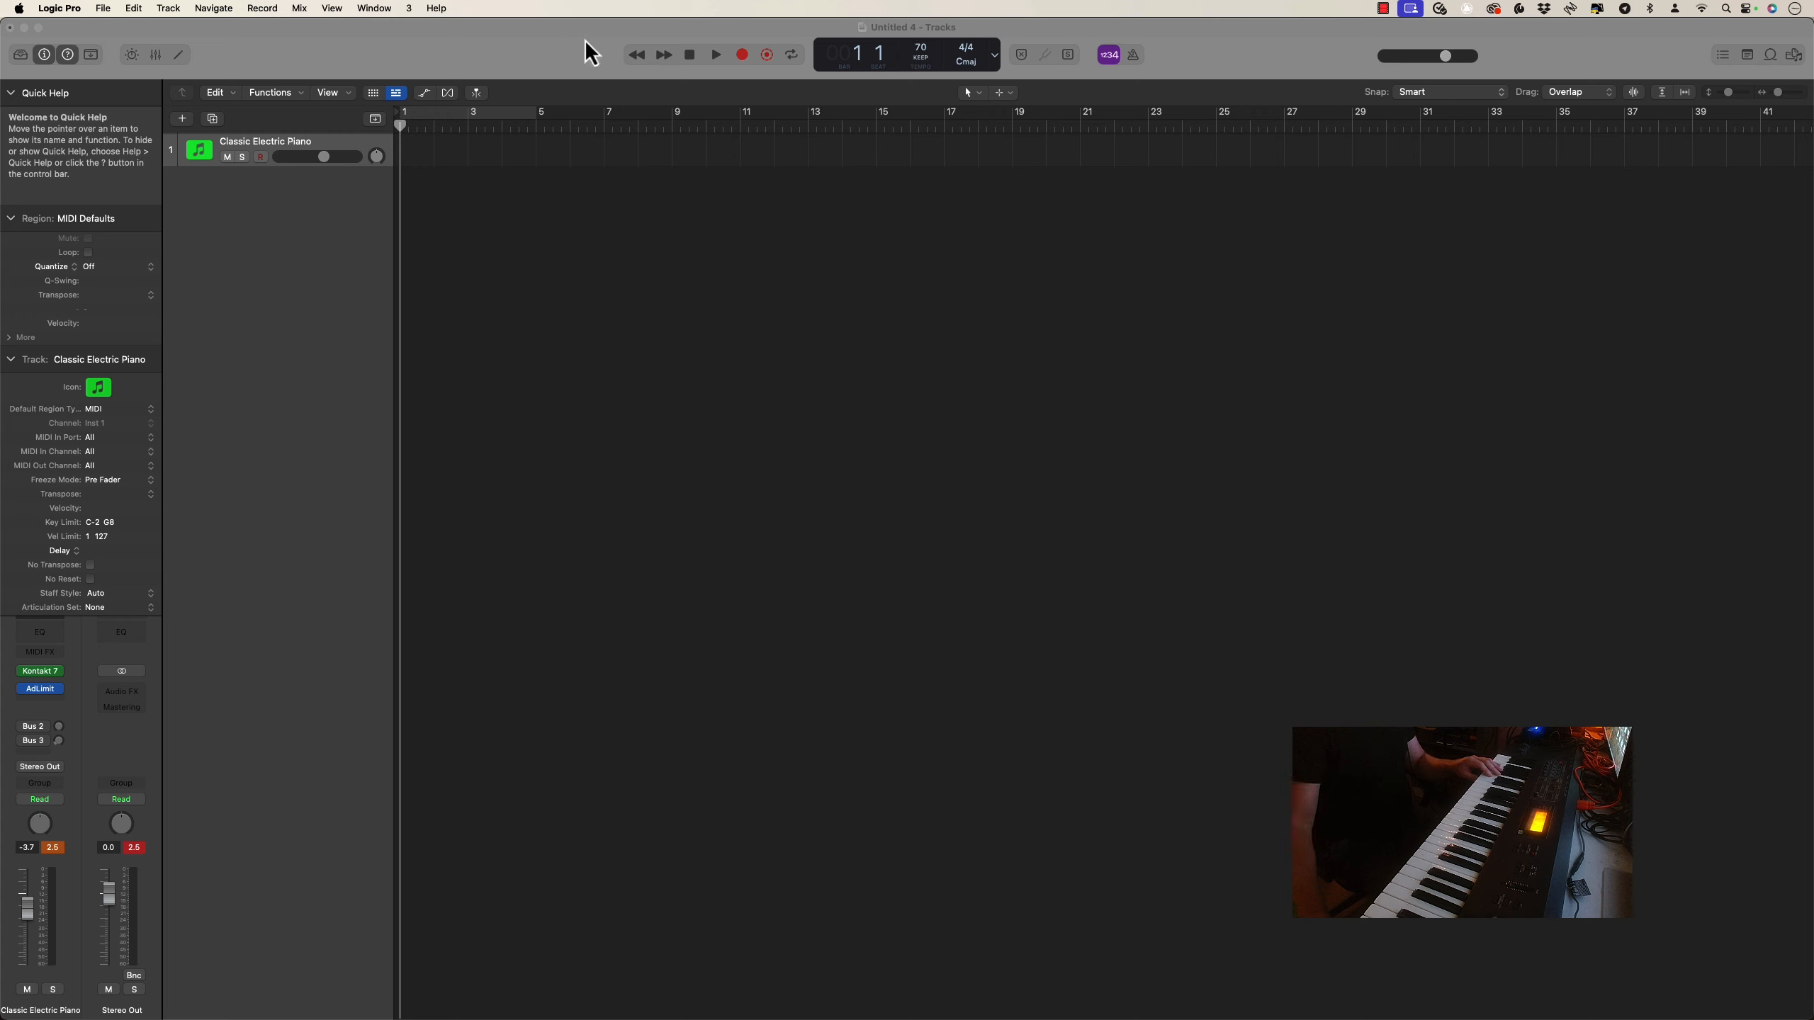
pyautogui.click(41, 672)
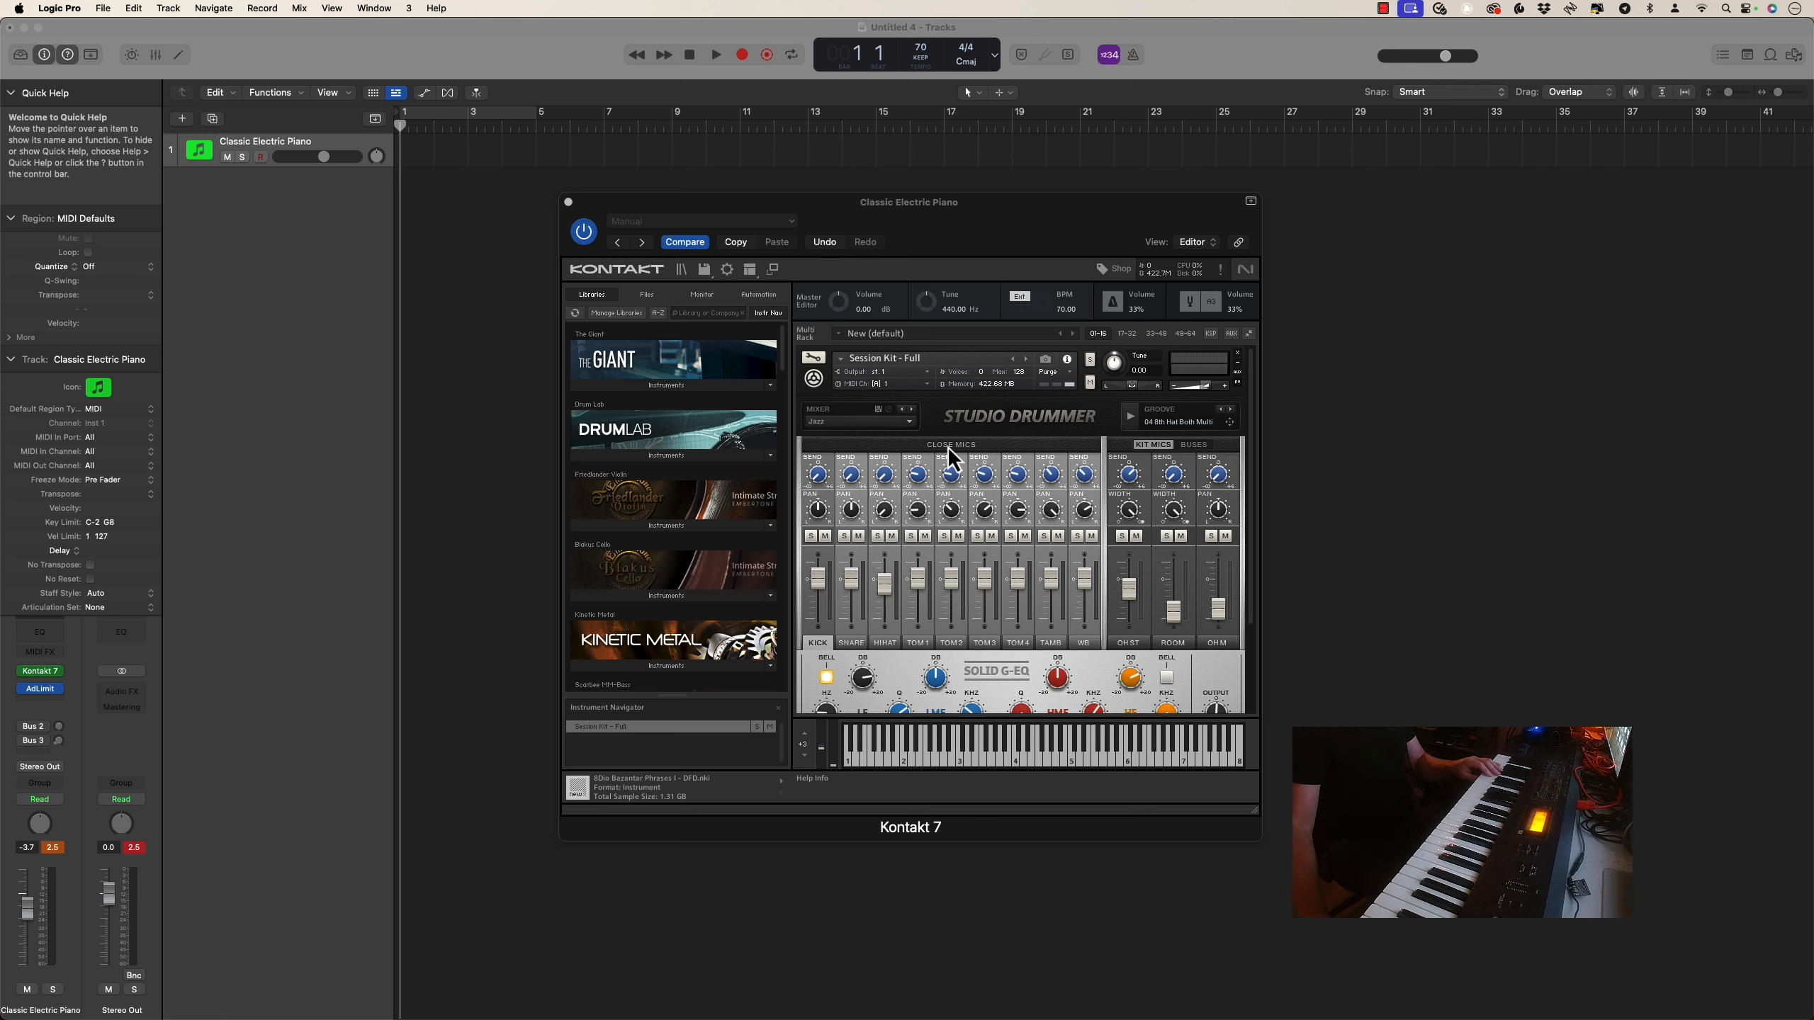
# Look through Studio Drummer's Grooves and Options pages, finishing on the Kit page
pyautogui.scroll(-3, 1038, 576)
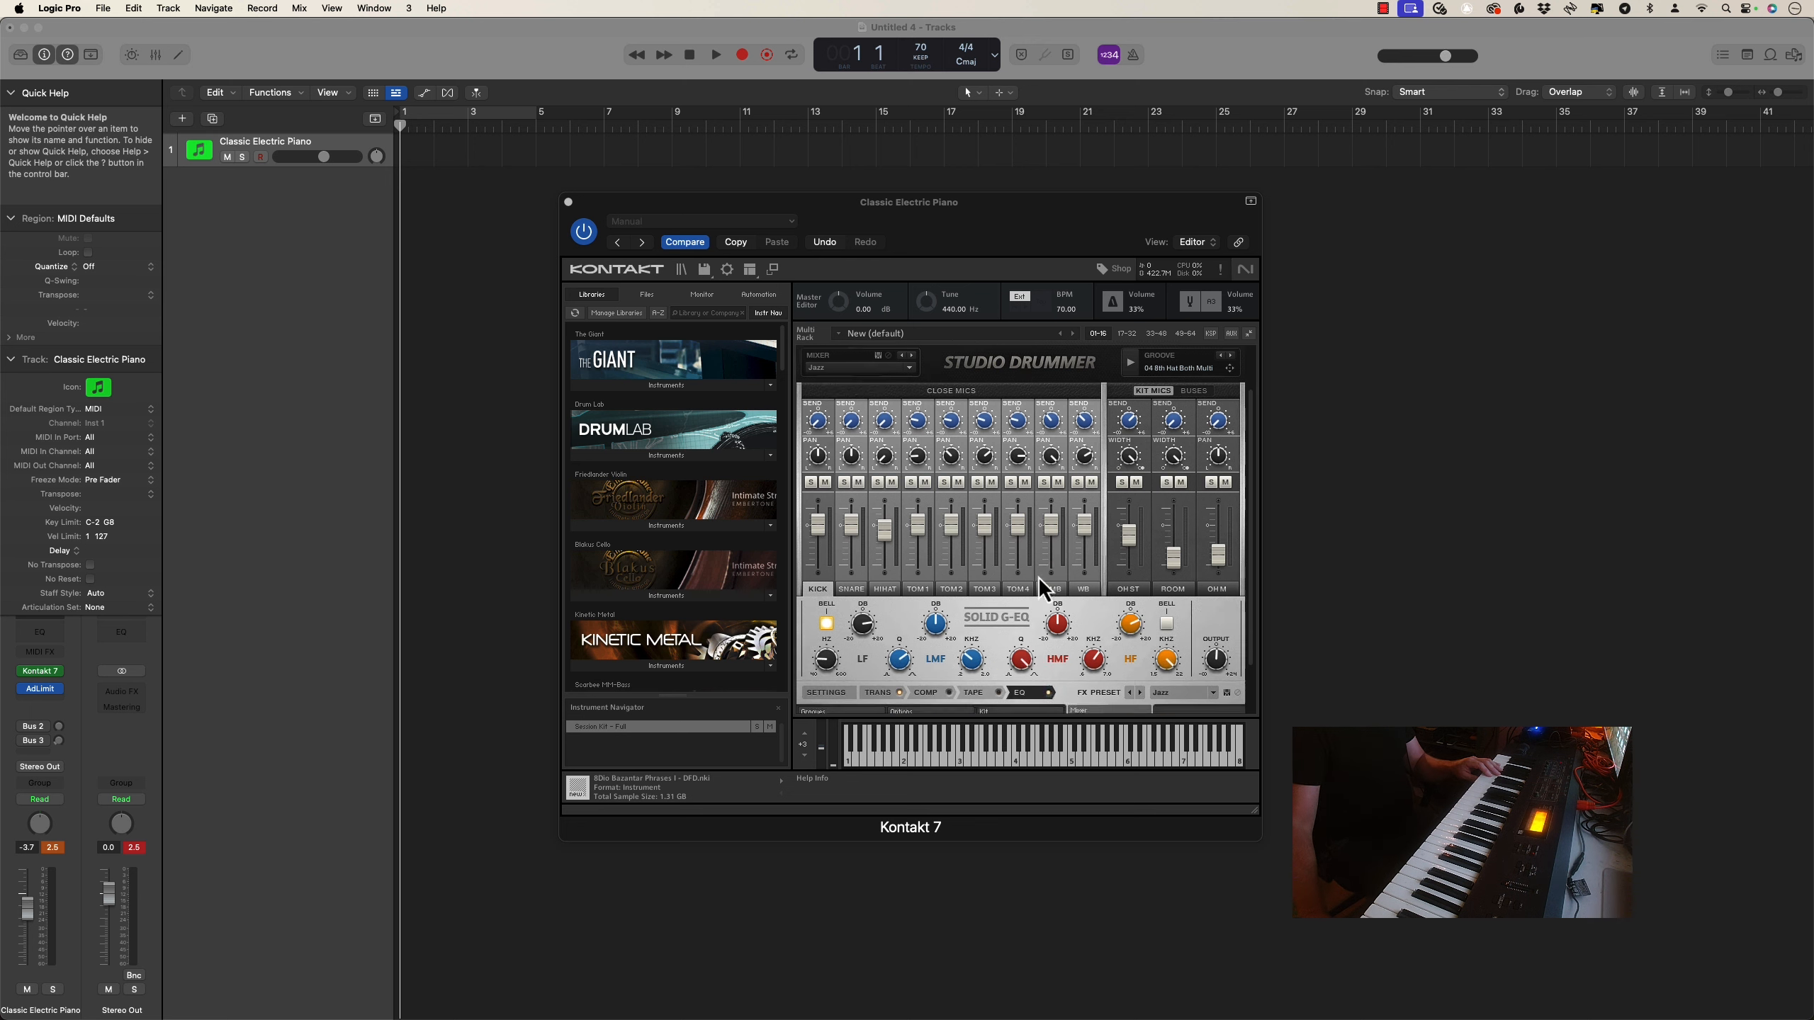
pyautogui.click(848, 654)
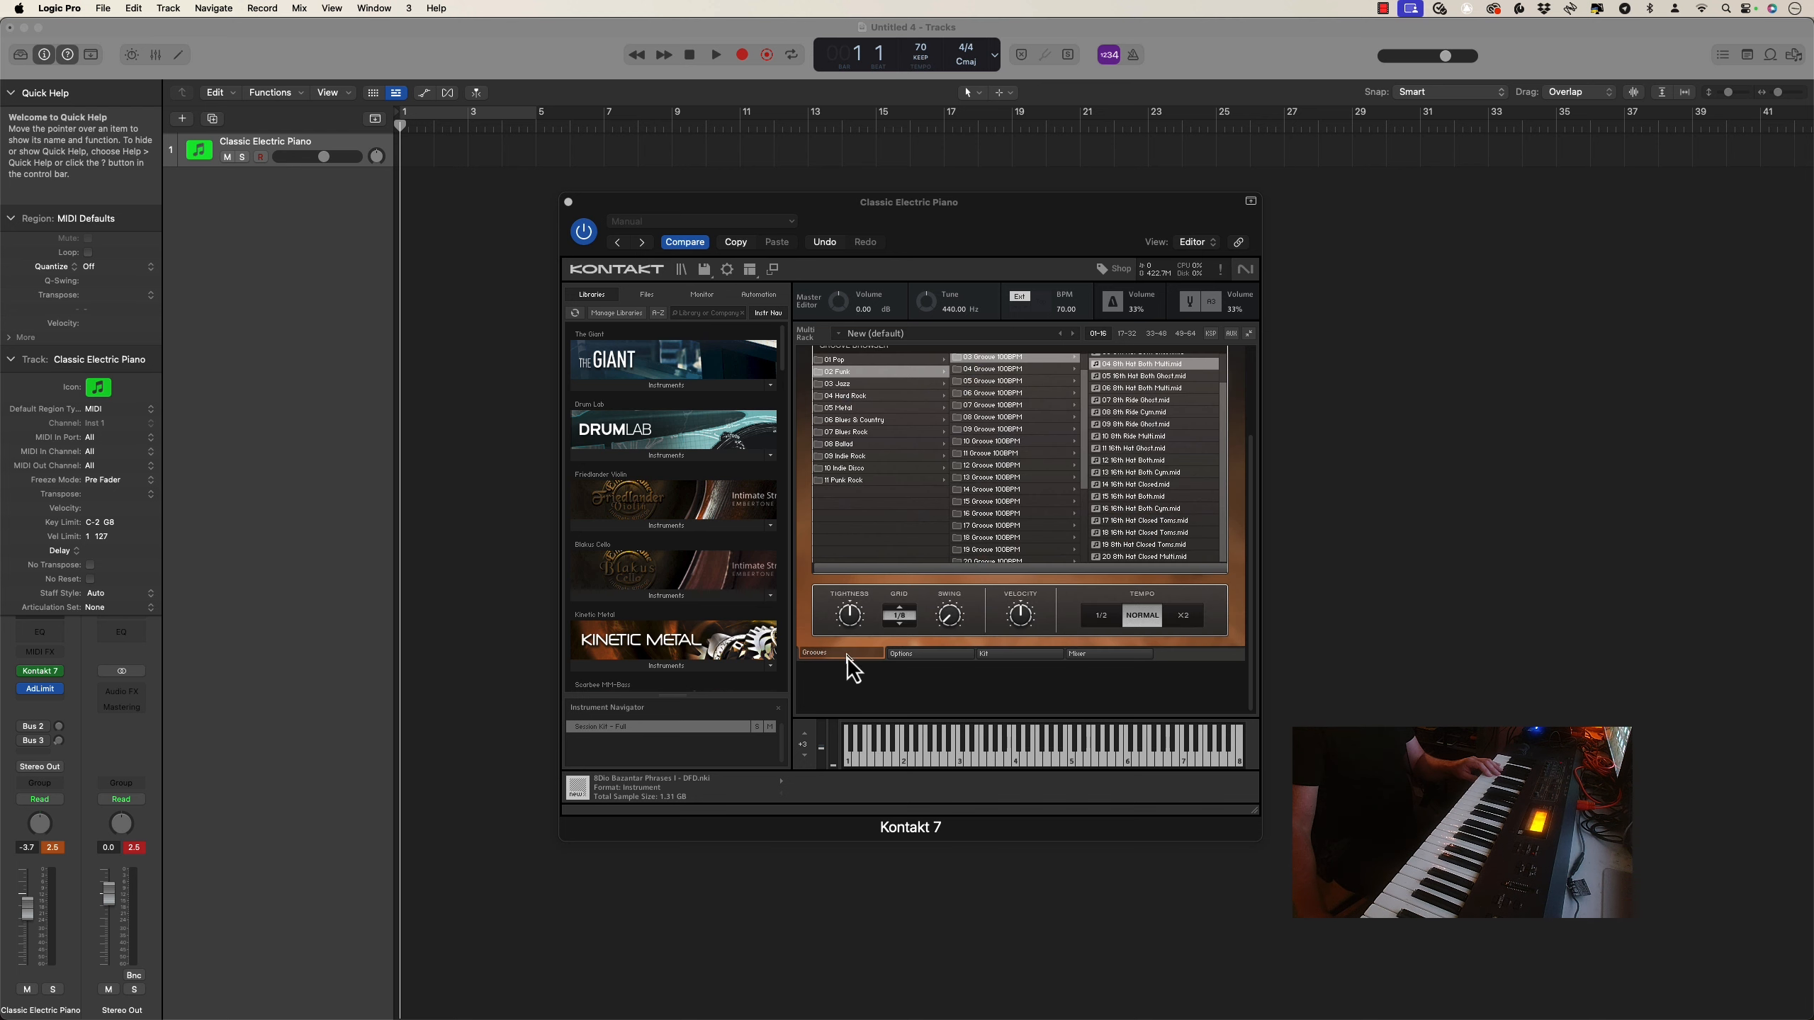
pyautogui.click(924, 653)
pyautogui.click(1002, 656)
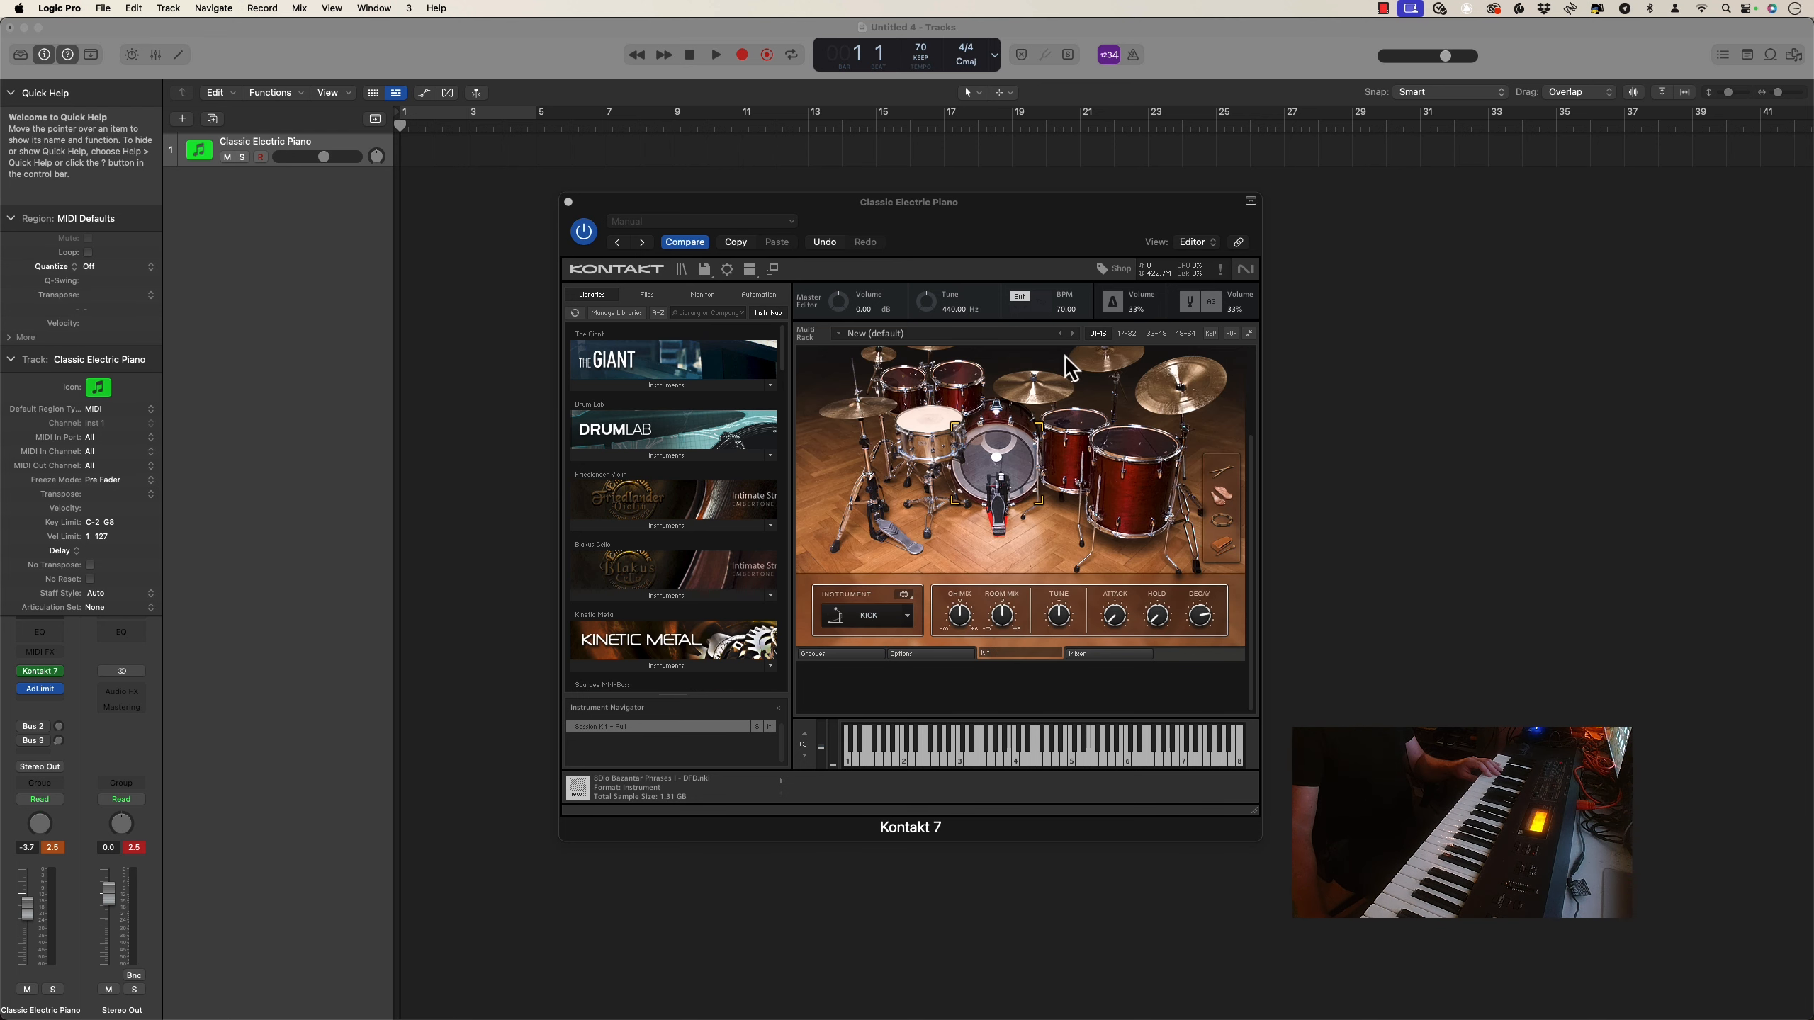
pyautogui.scroll(2, 1042, 451)
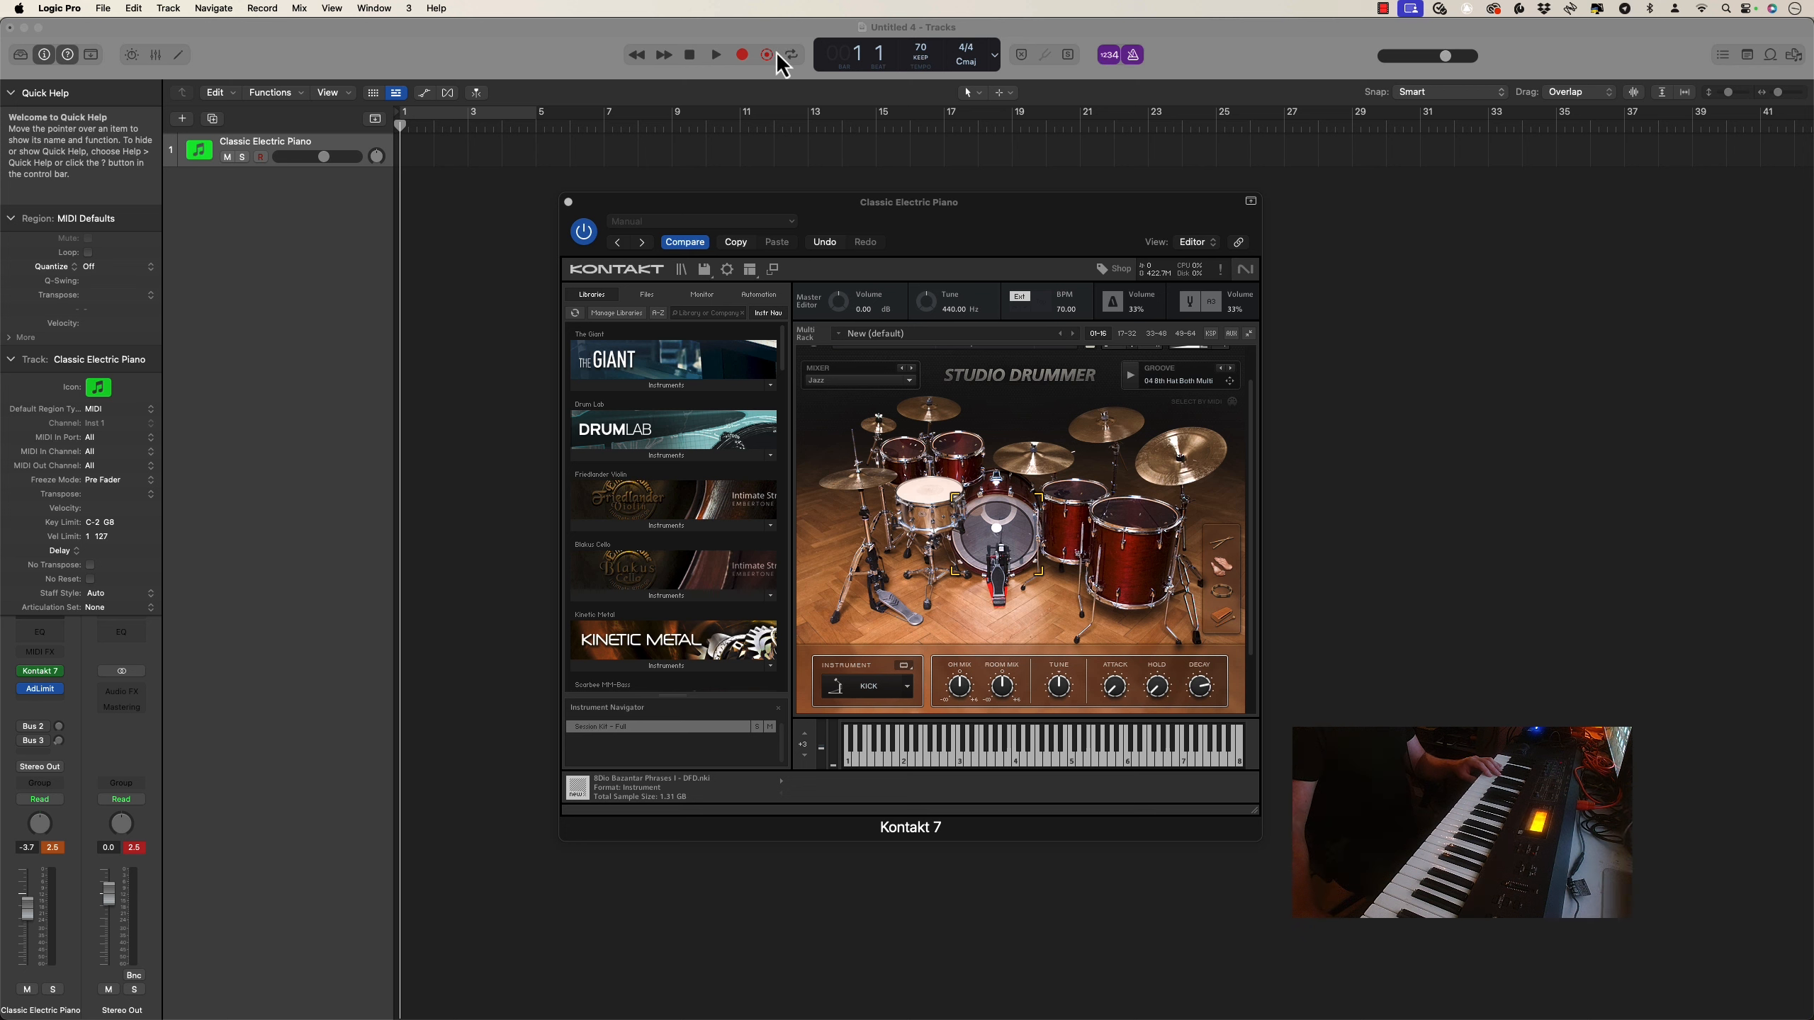
# Start a trial recording on the drum track and stop it during the count-in
pyautogui.click(742, 56)
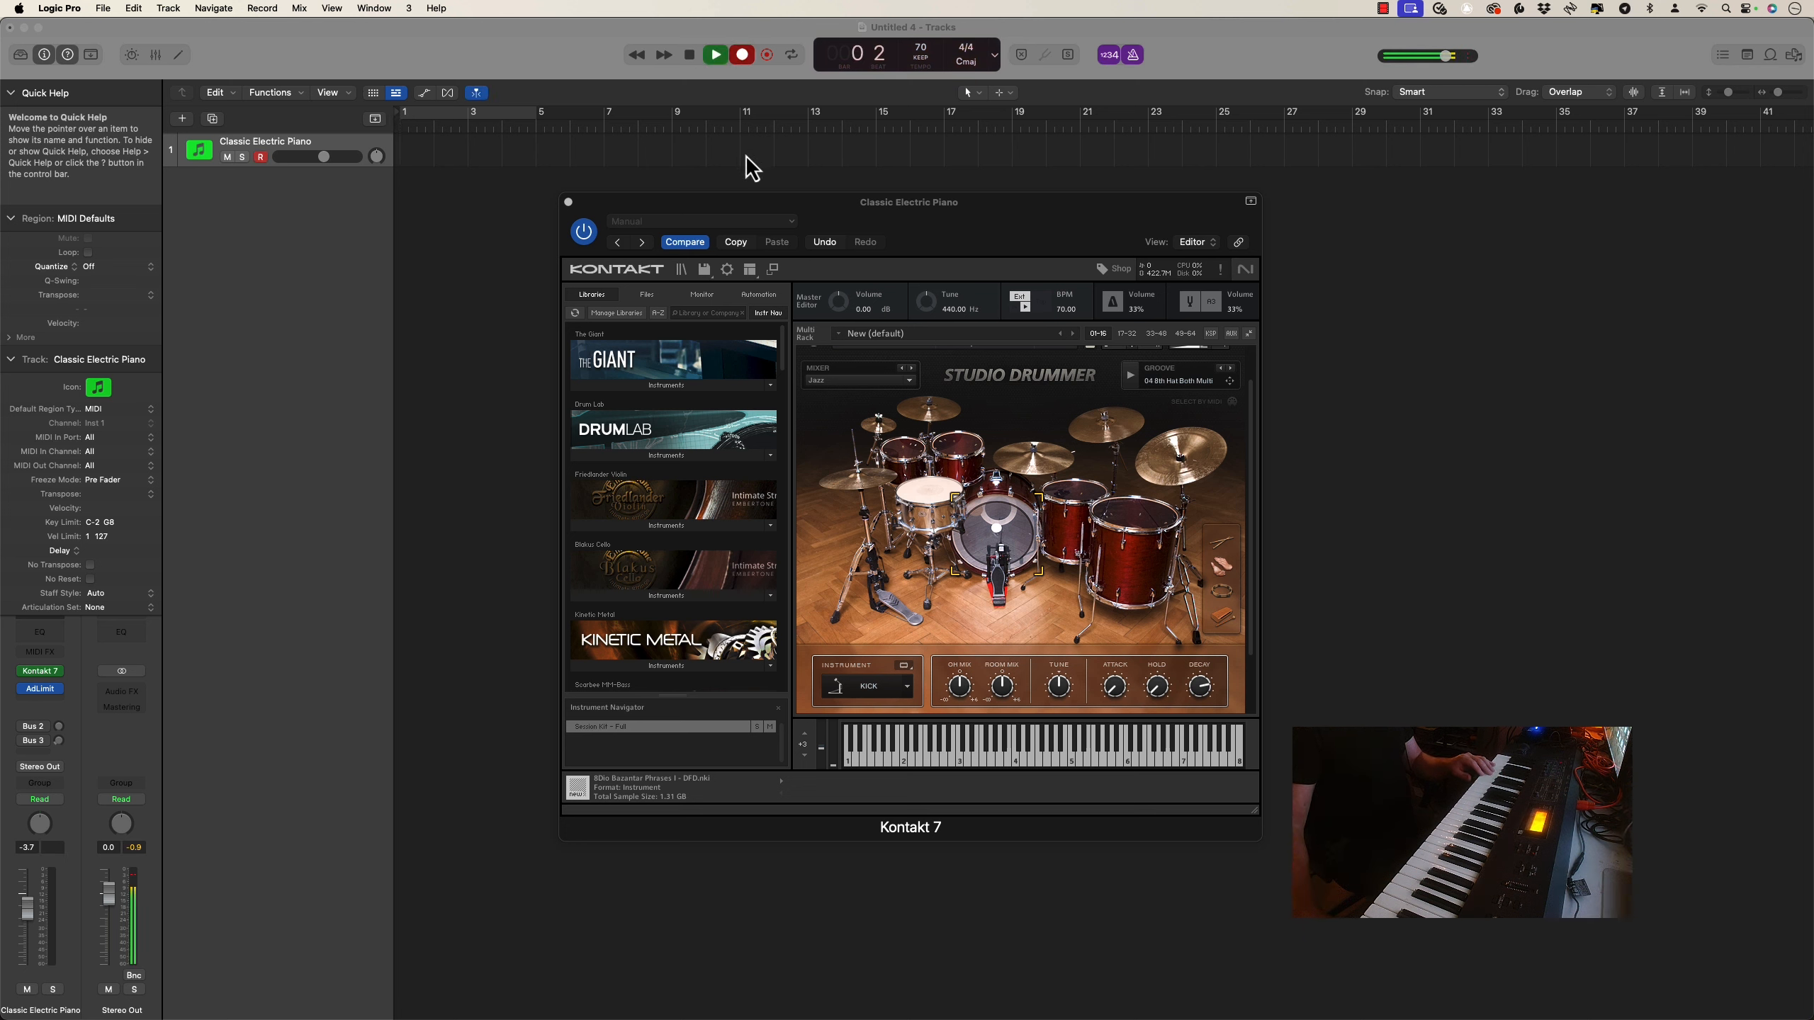
pyautogui.click(689, 56)
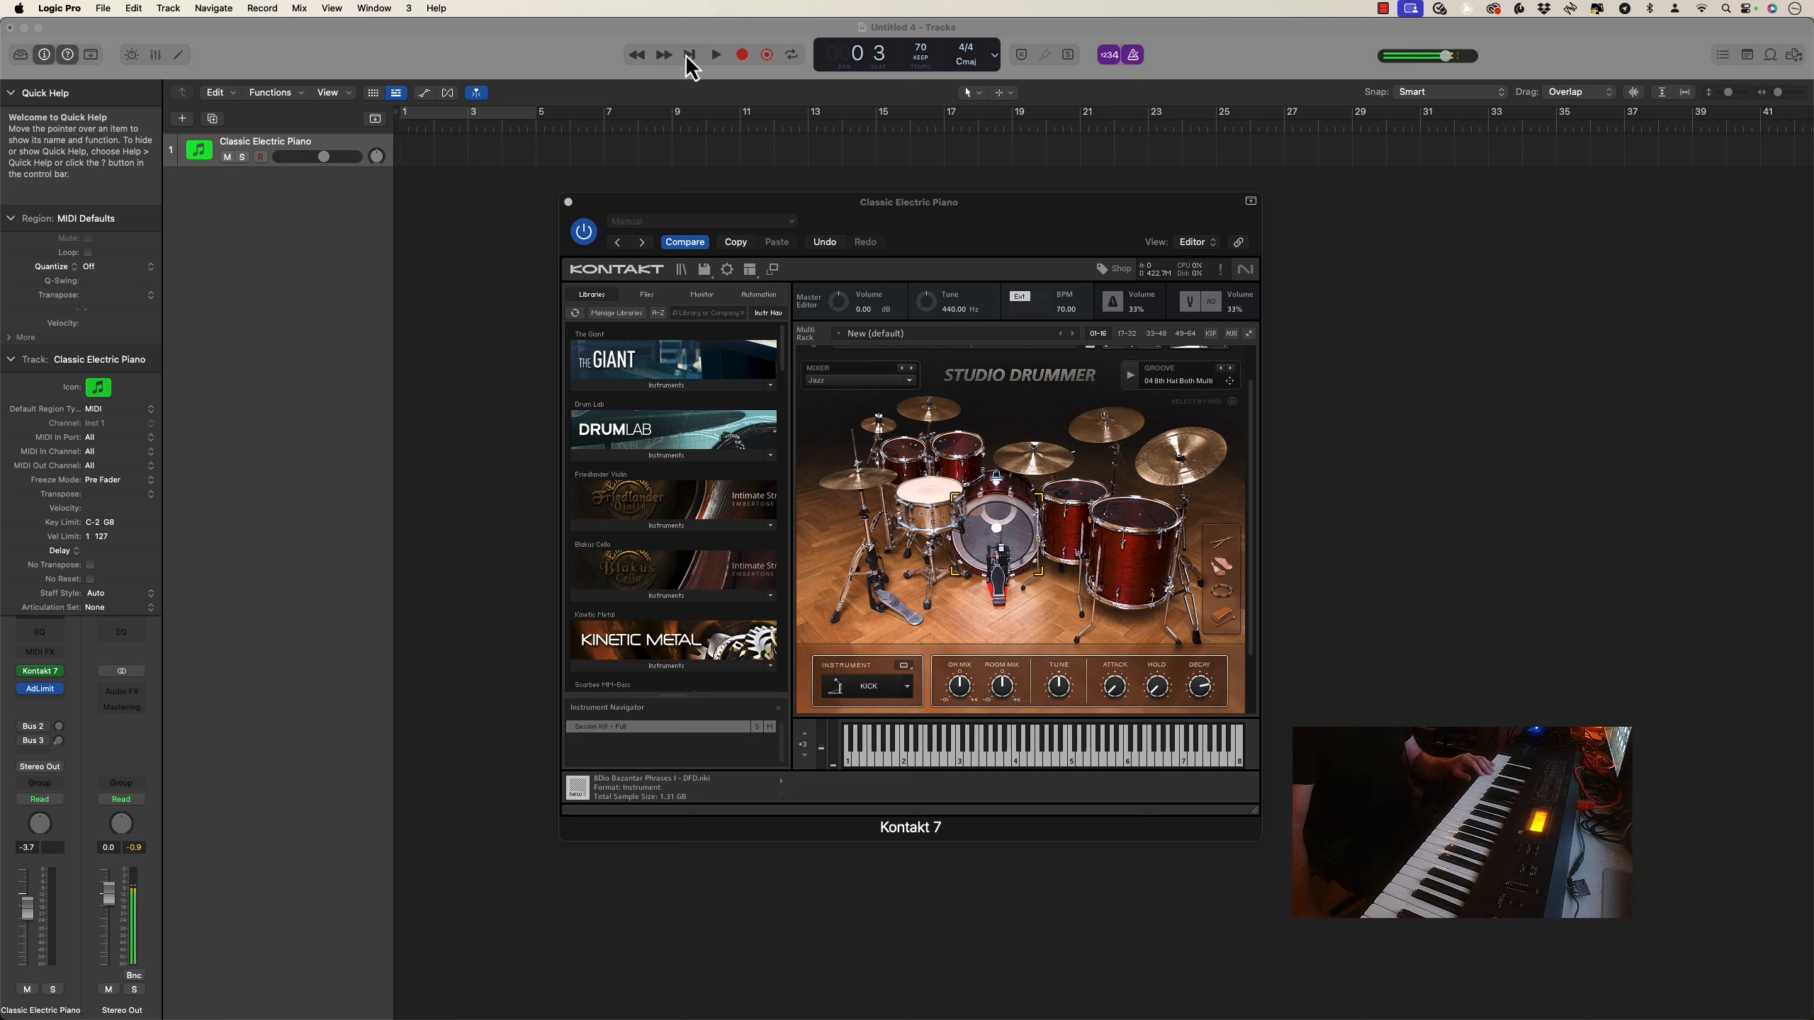
# Close the Kontakt window, show all channels in the project mixer, and create a track for the Click channel
pyautogui.click(156, 55)
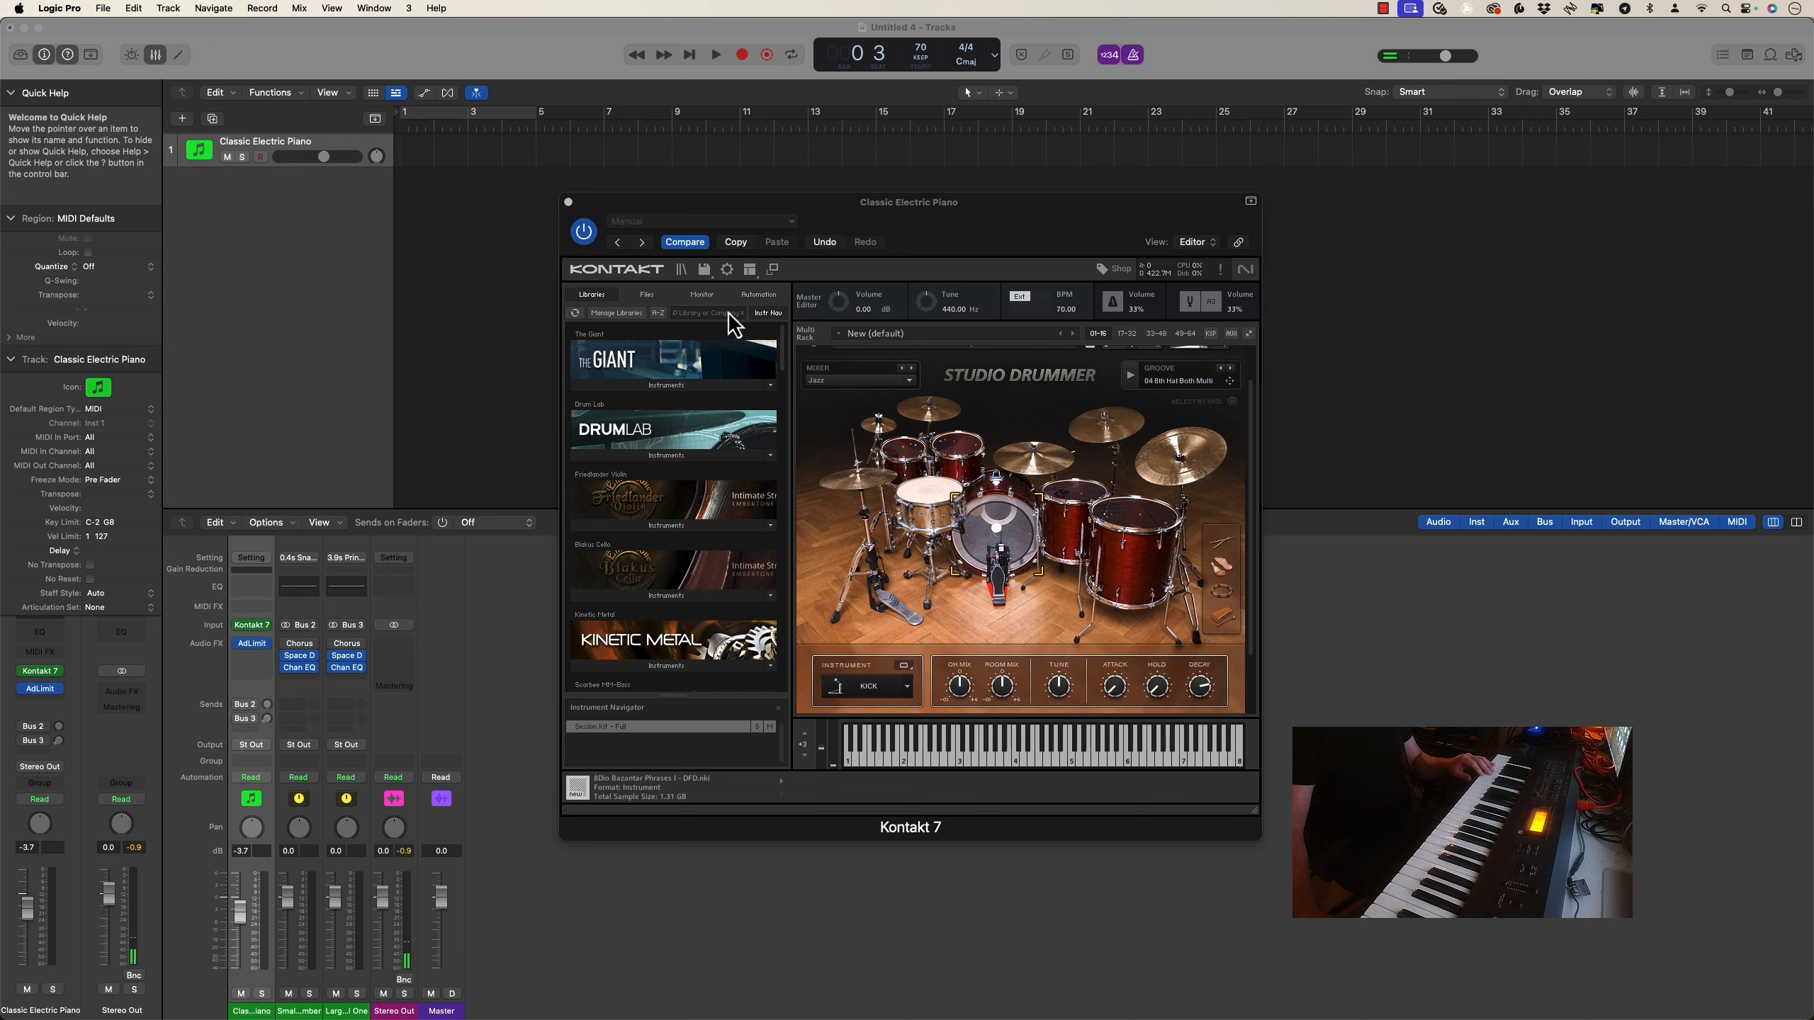
pyautogui.moveTo(736, 213); pyautogui.dragTo(0, 311)
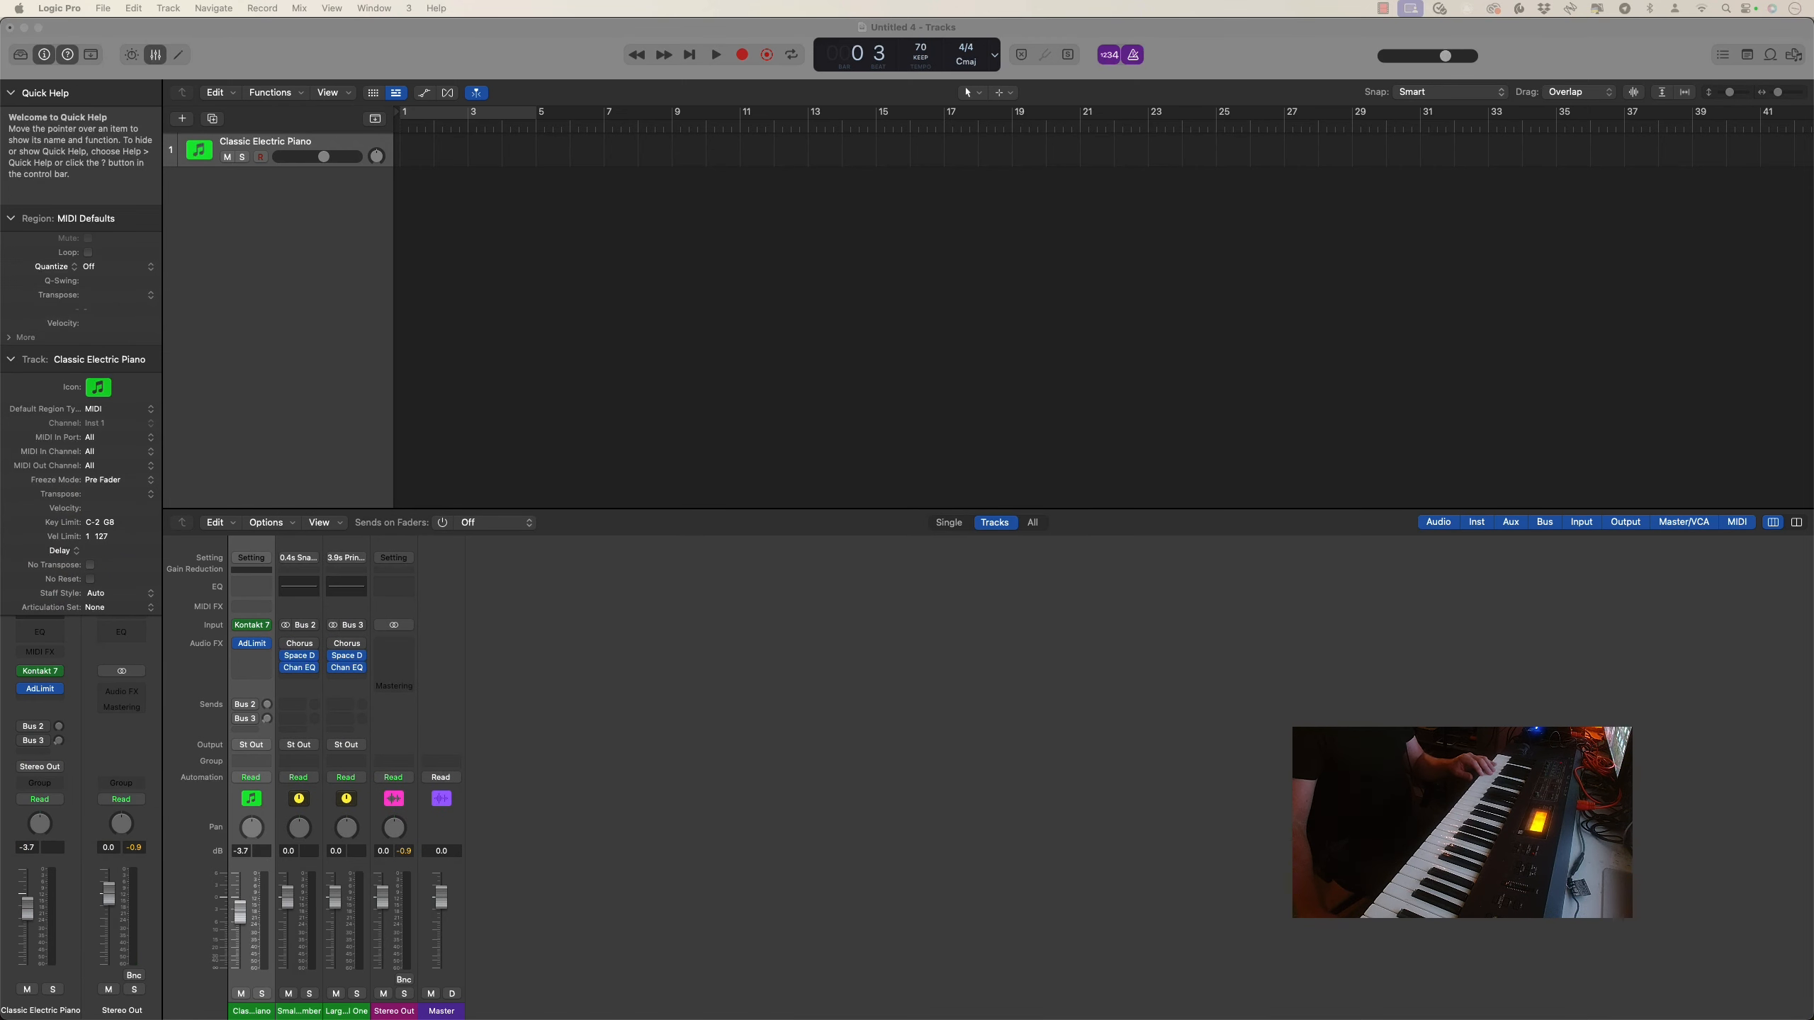
pyautogui.click(1032, 522)
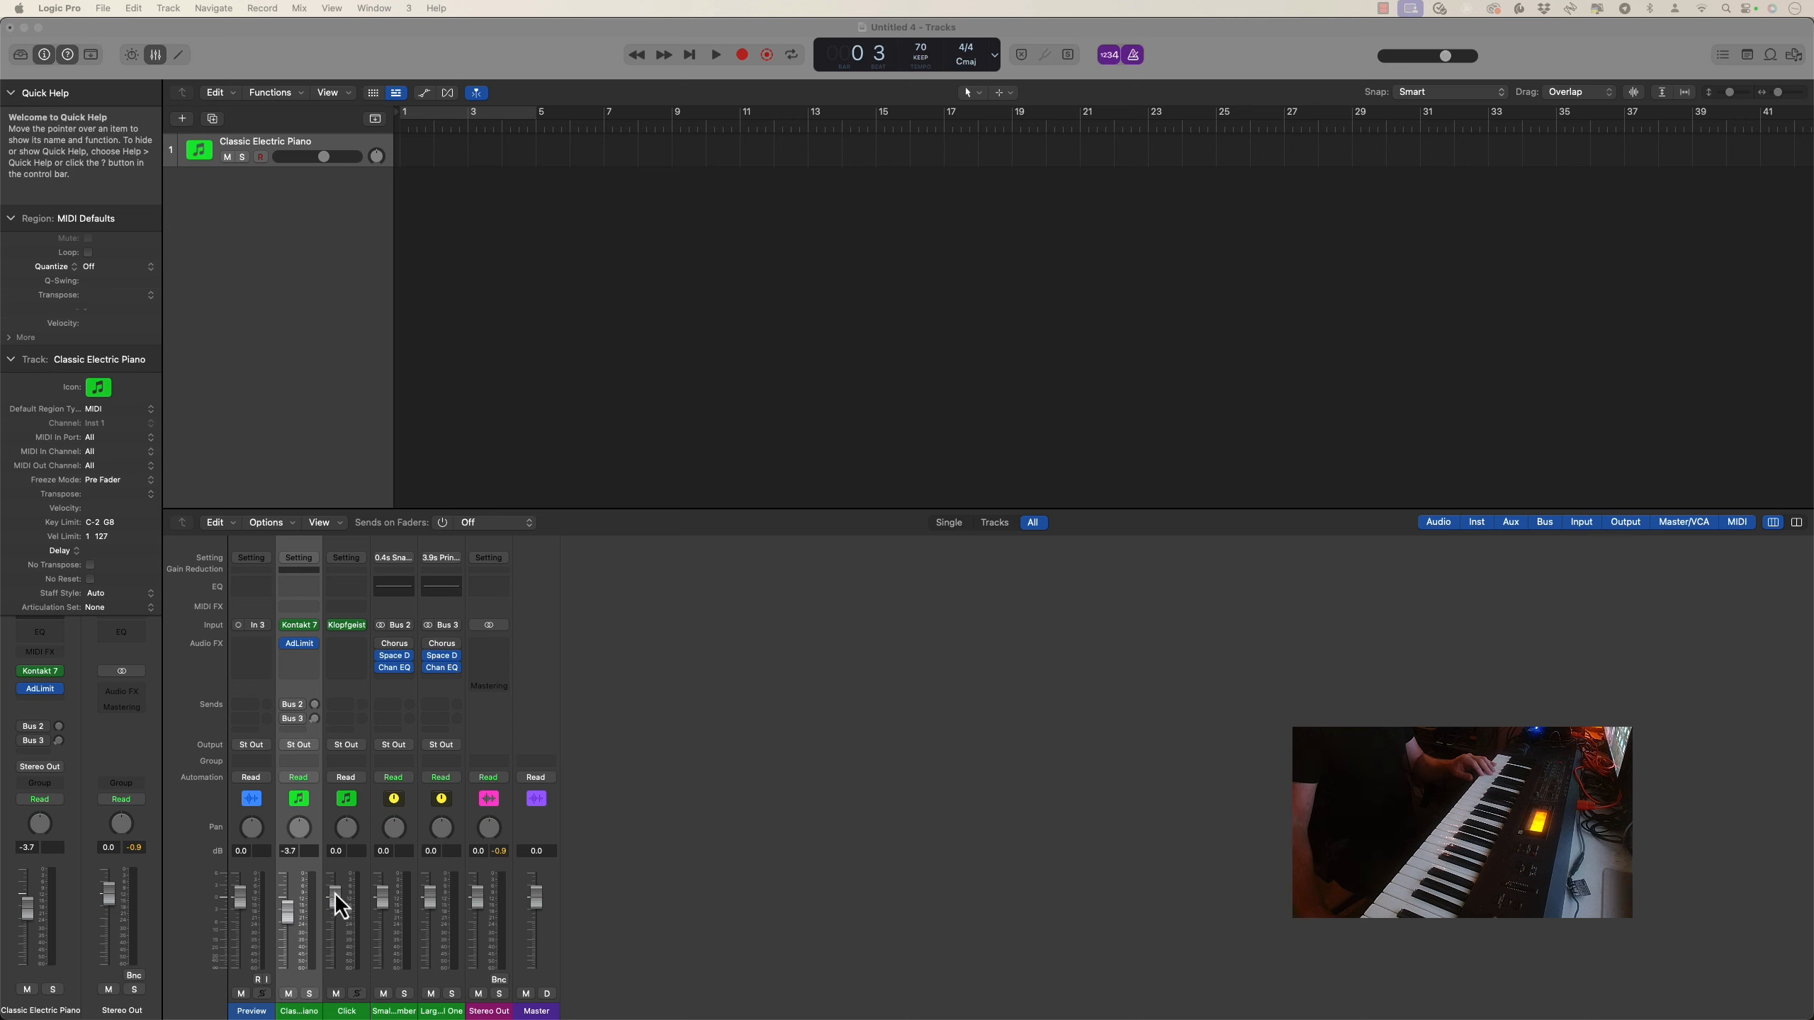
pyautogui.click(354, 1012)
pyautogui.rightClick(355, 1012)
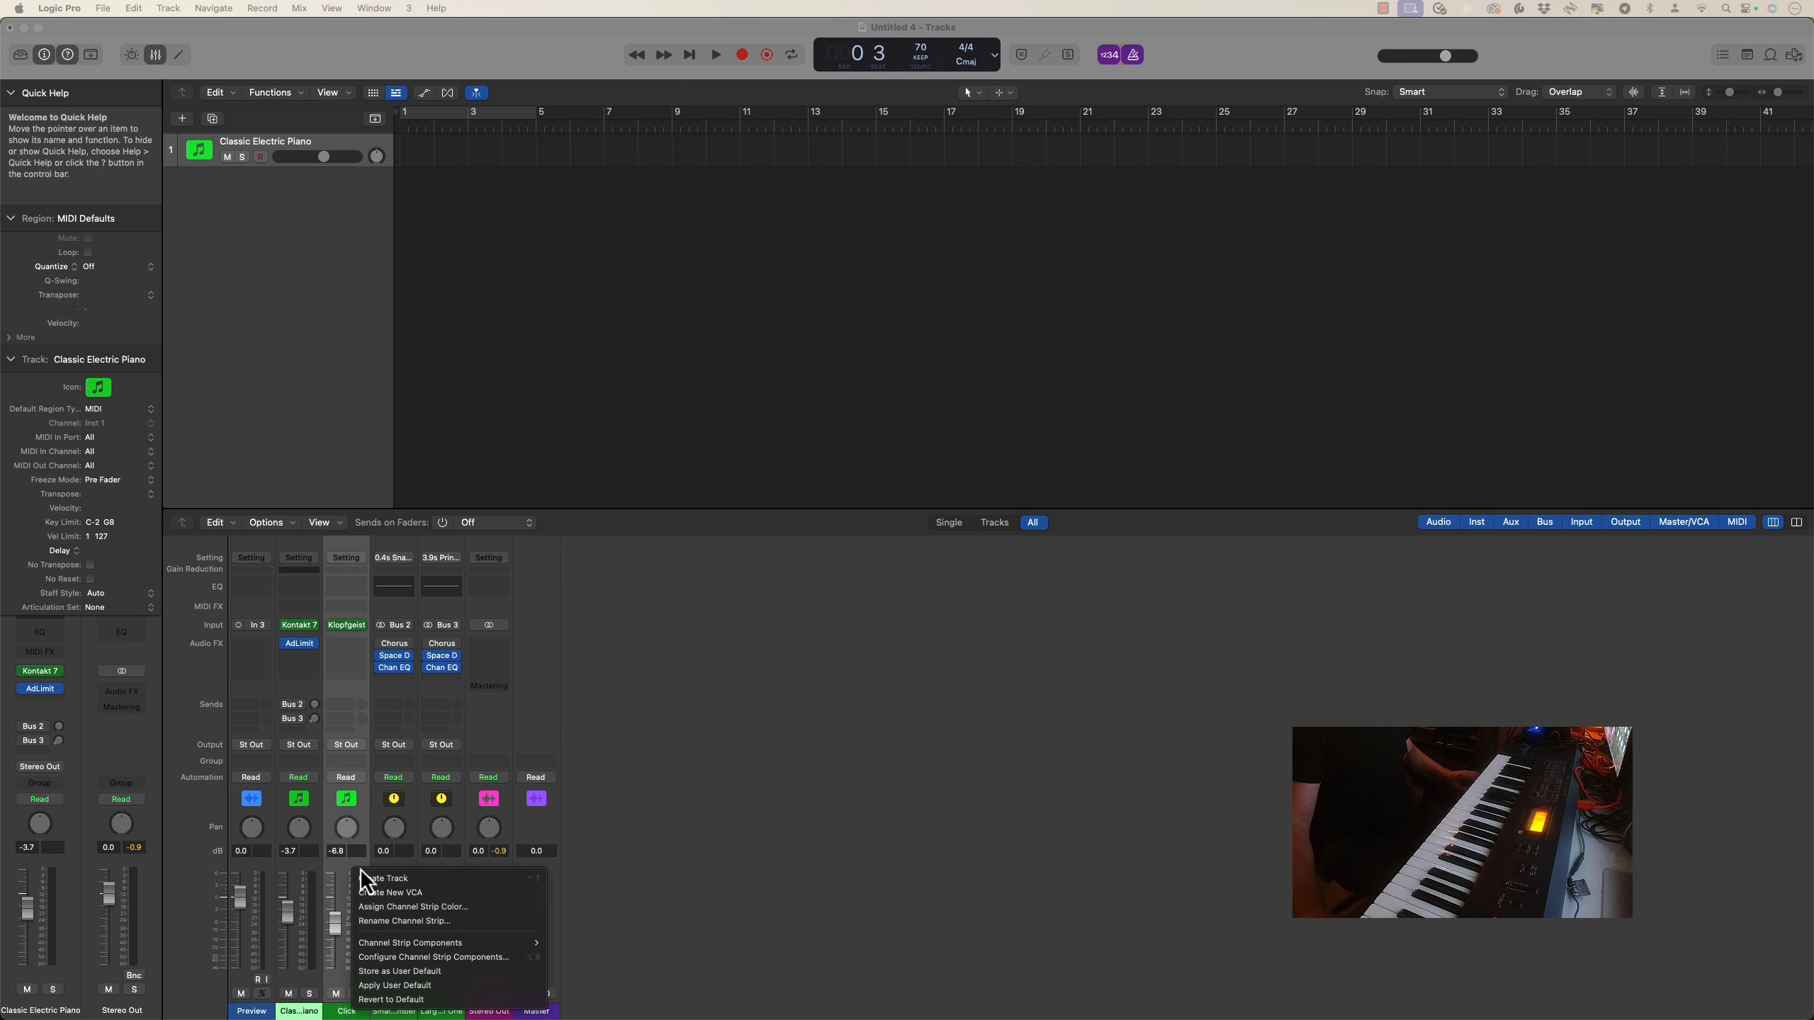
pyautogui.click(386, 878)
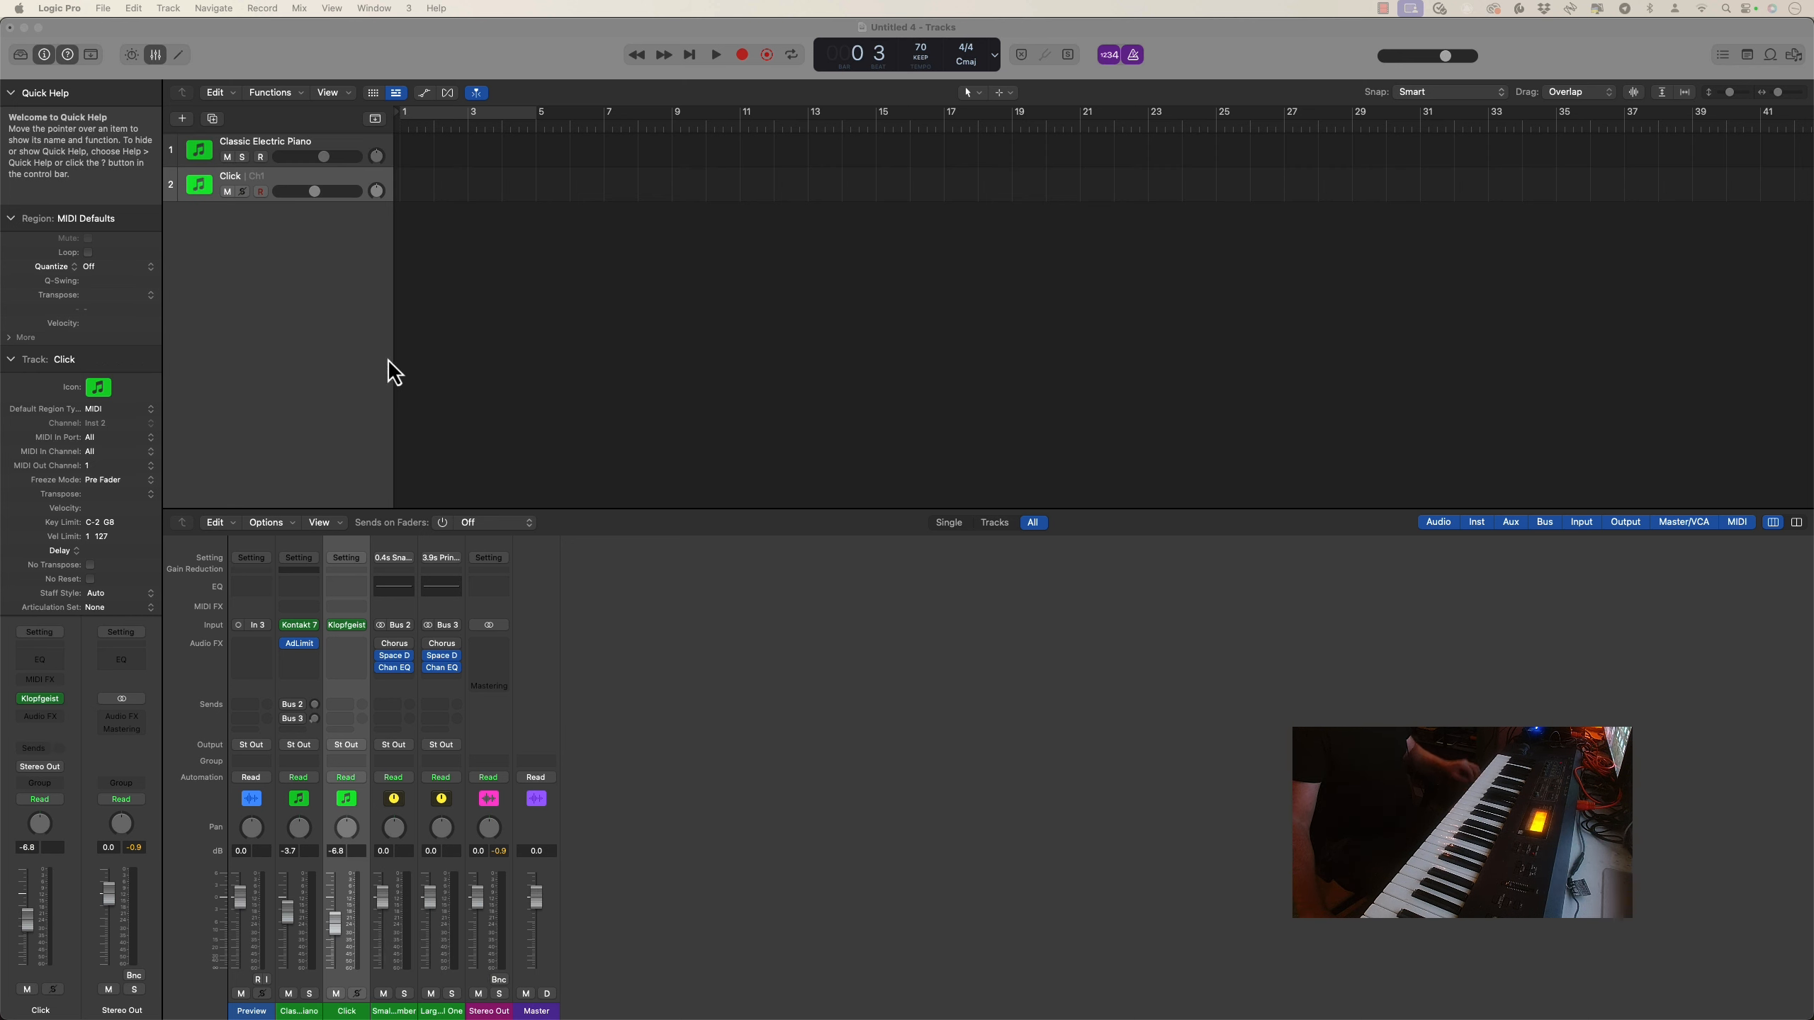
# Record a drum performance of about 20 bars on the Classic Electric Piano track
pyautogui.click(320, 159)
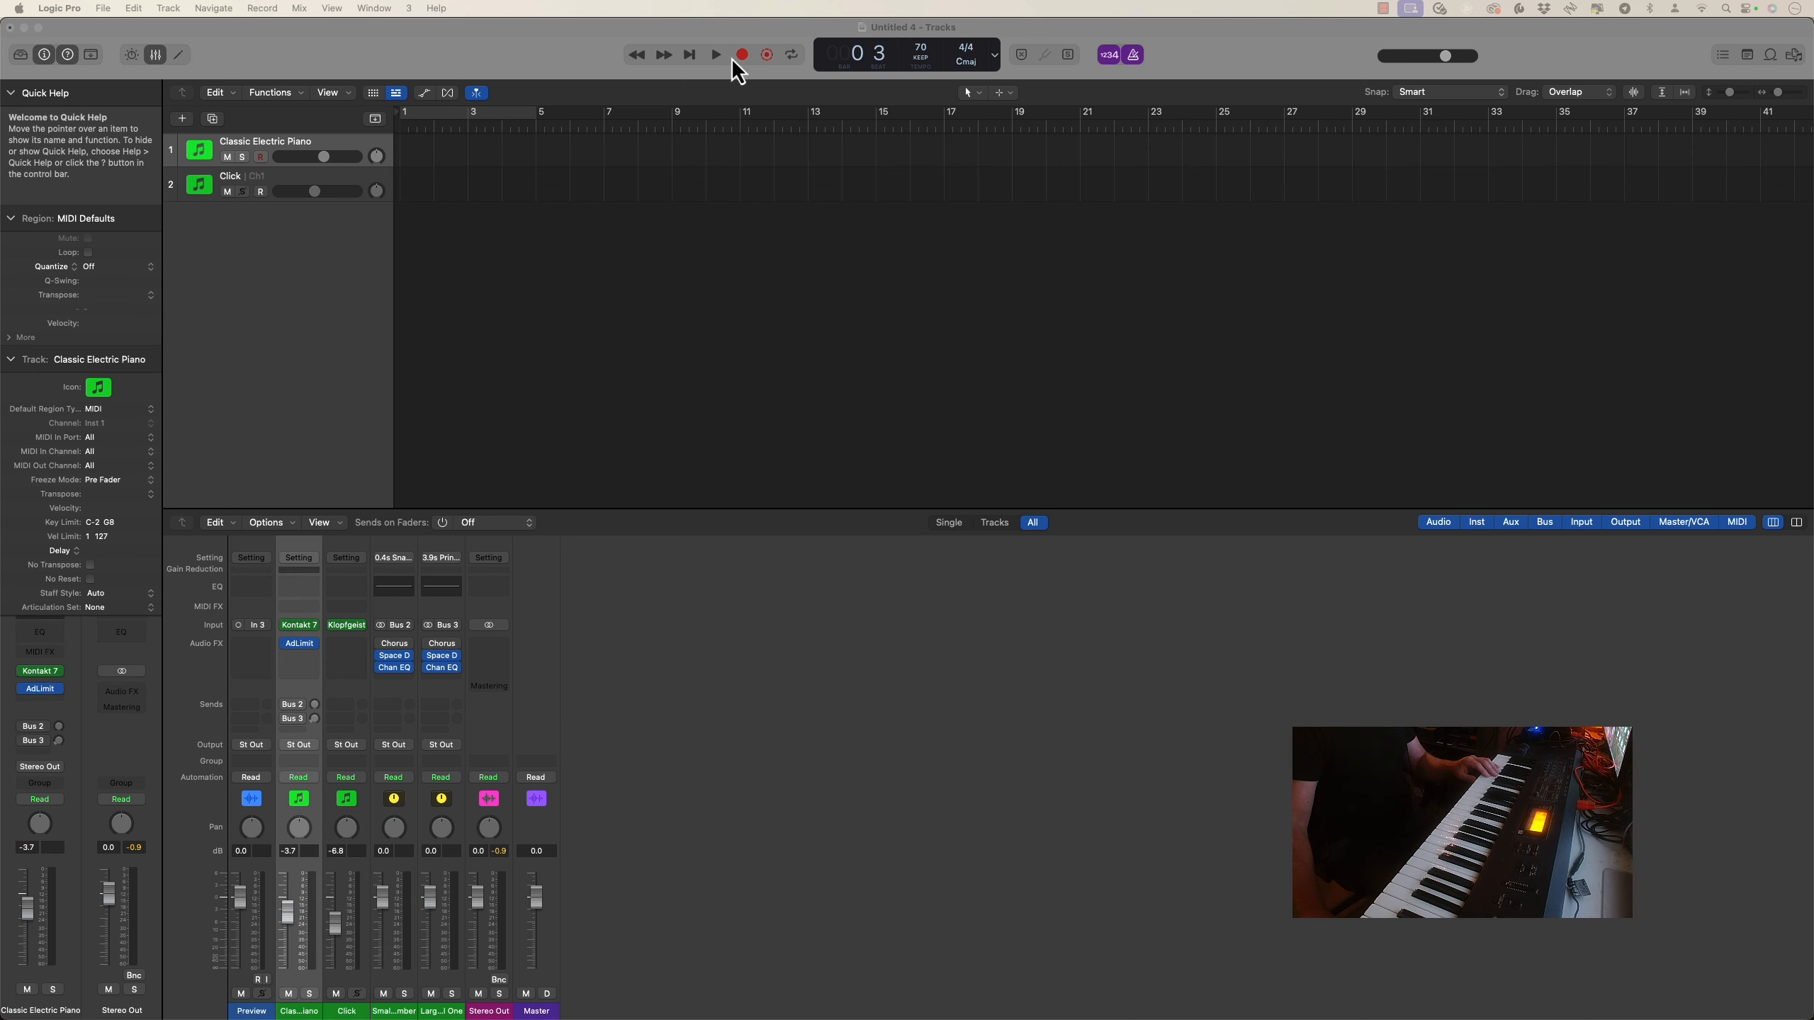
pyautogui.click(741, 57)
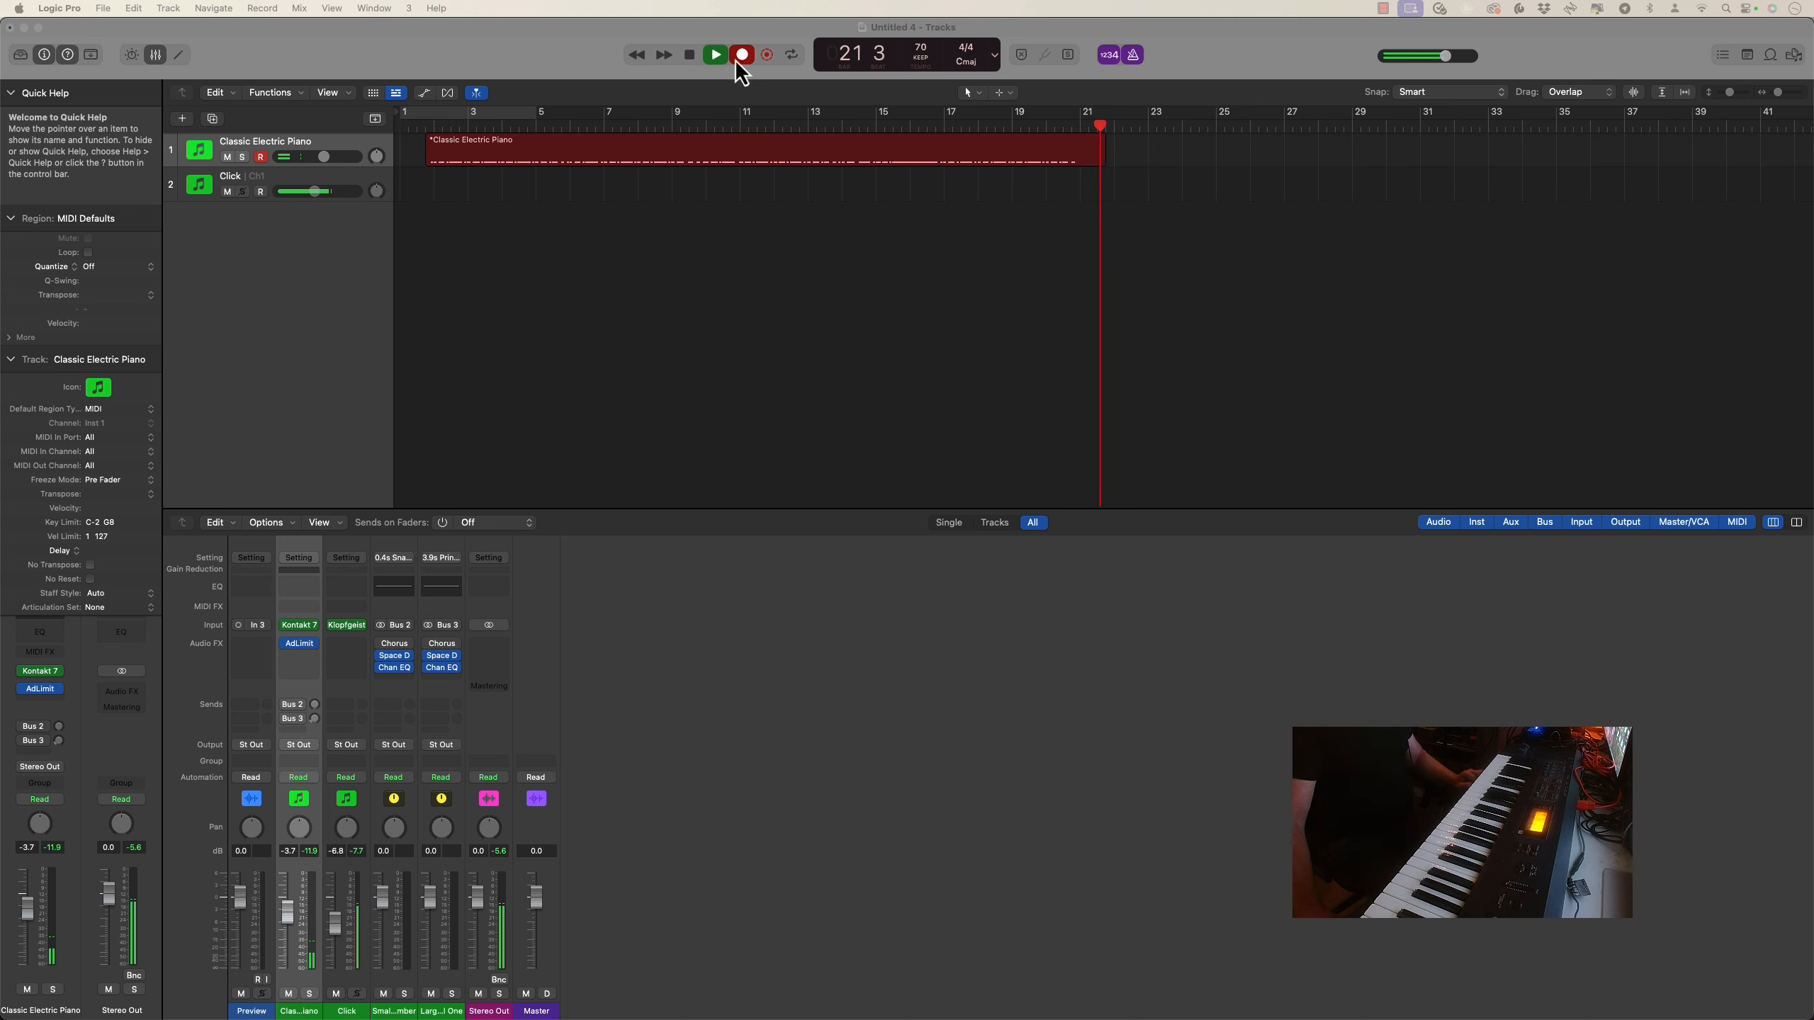
pyautogui.click(689, 56)
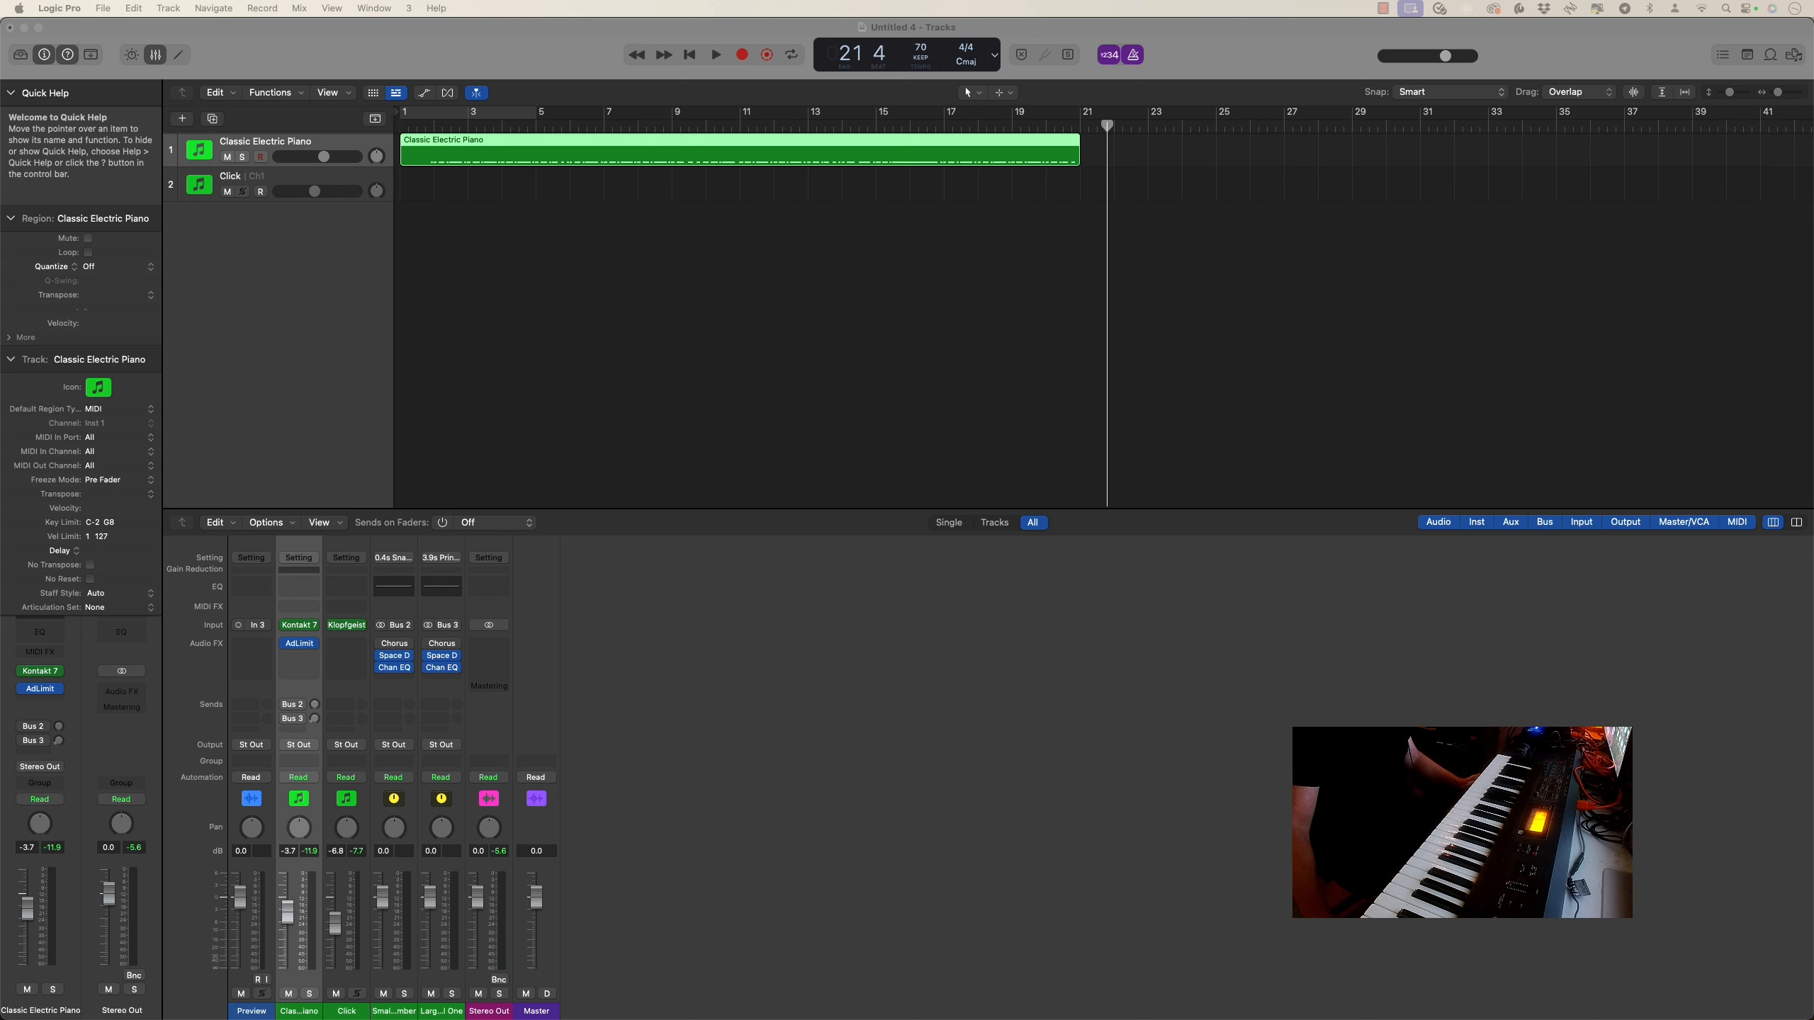
# Open the recorded region in an enlarged Piano Roll window and quantize all its notes to 1/16 Triplet (1/24)
pyautogui.moveTo(0, 30); pyautogui.dragTo(699, 75)
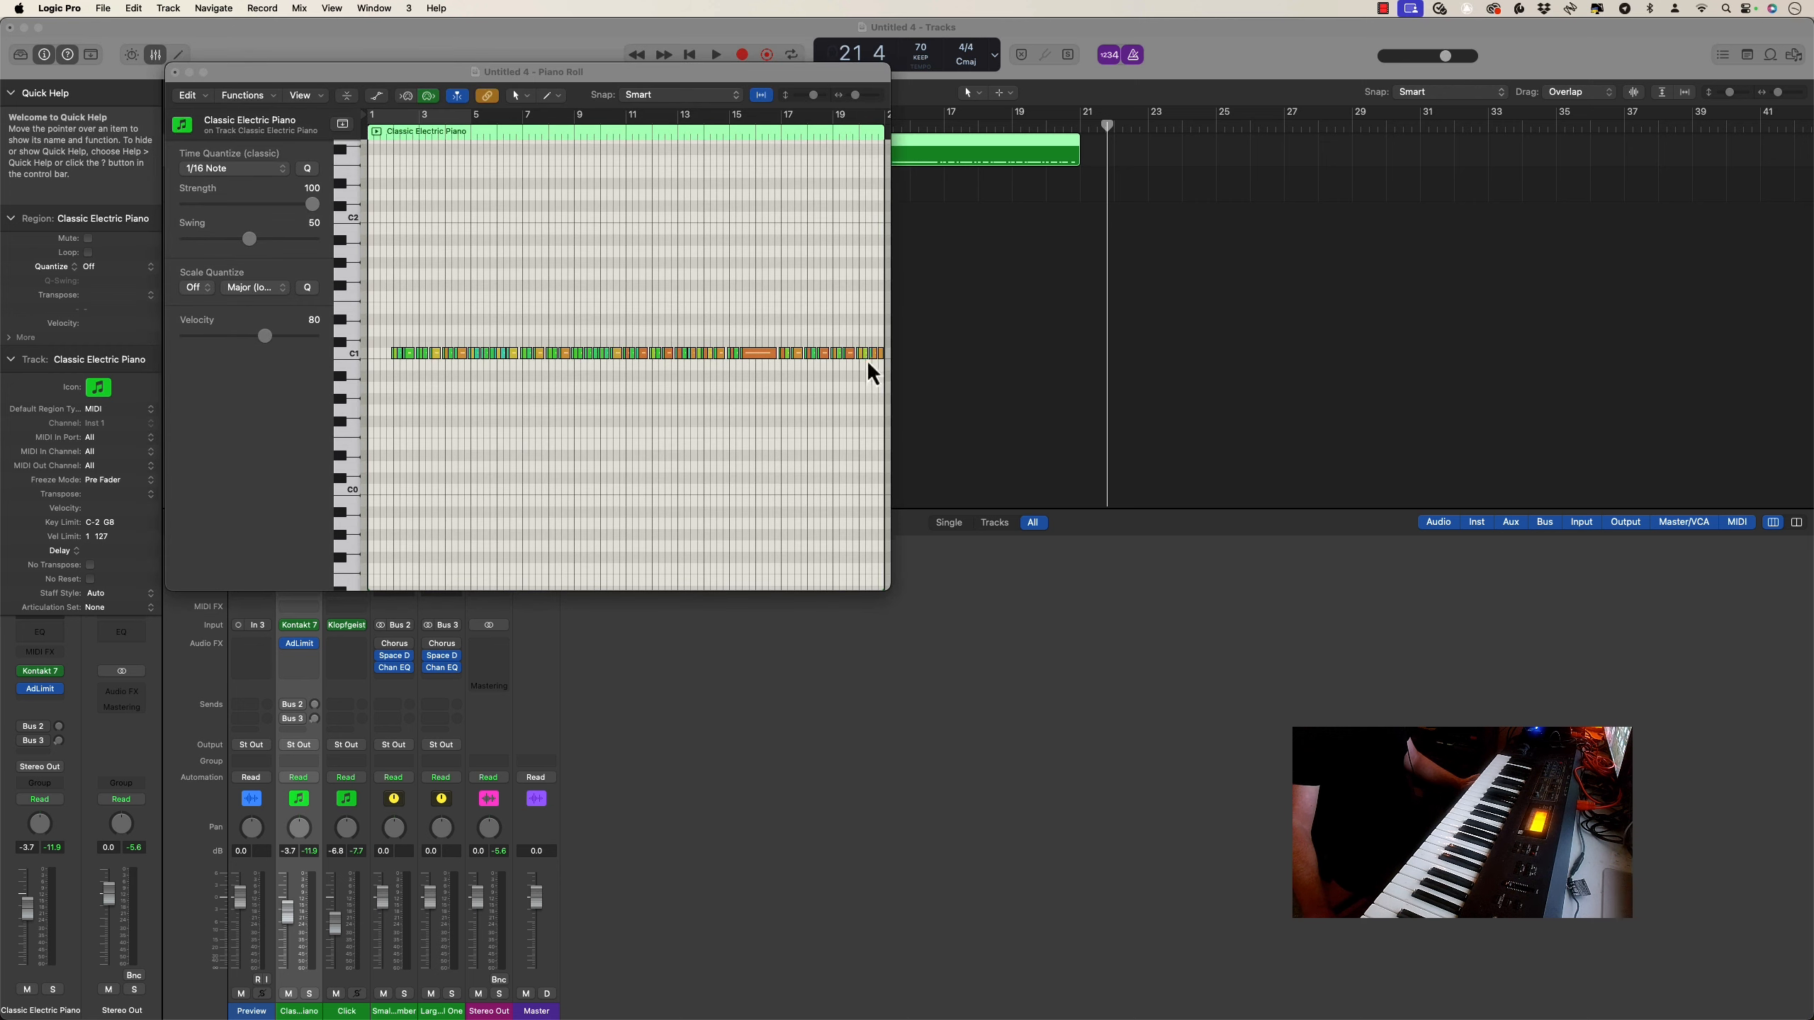
pyautogui.moveTo(886, 590); pyautogui.dragTo(1521, 807)
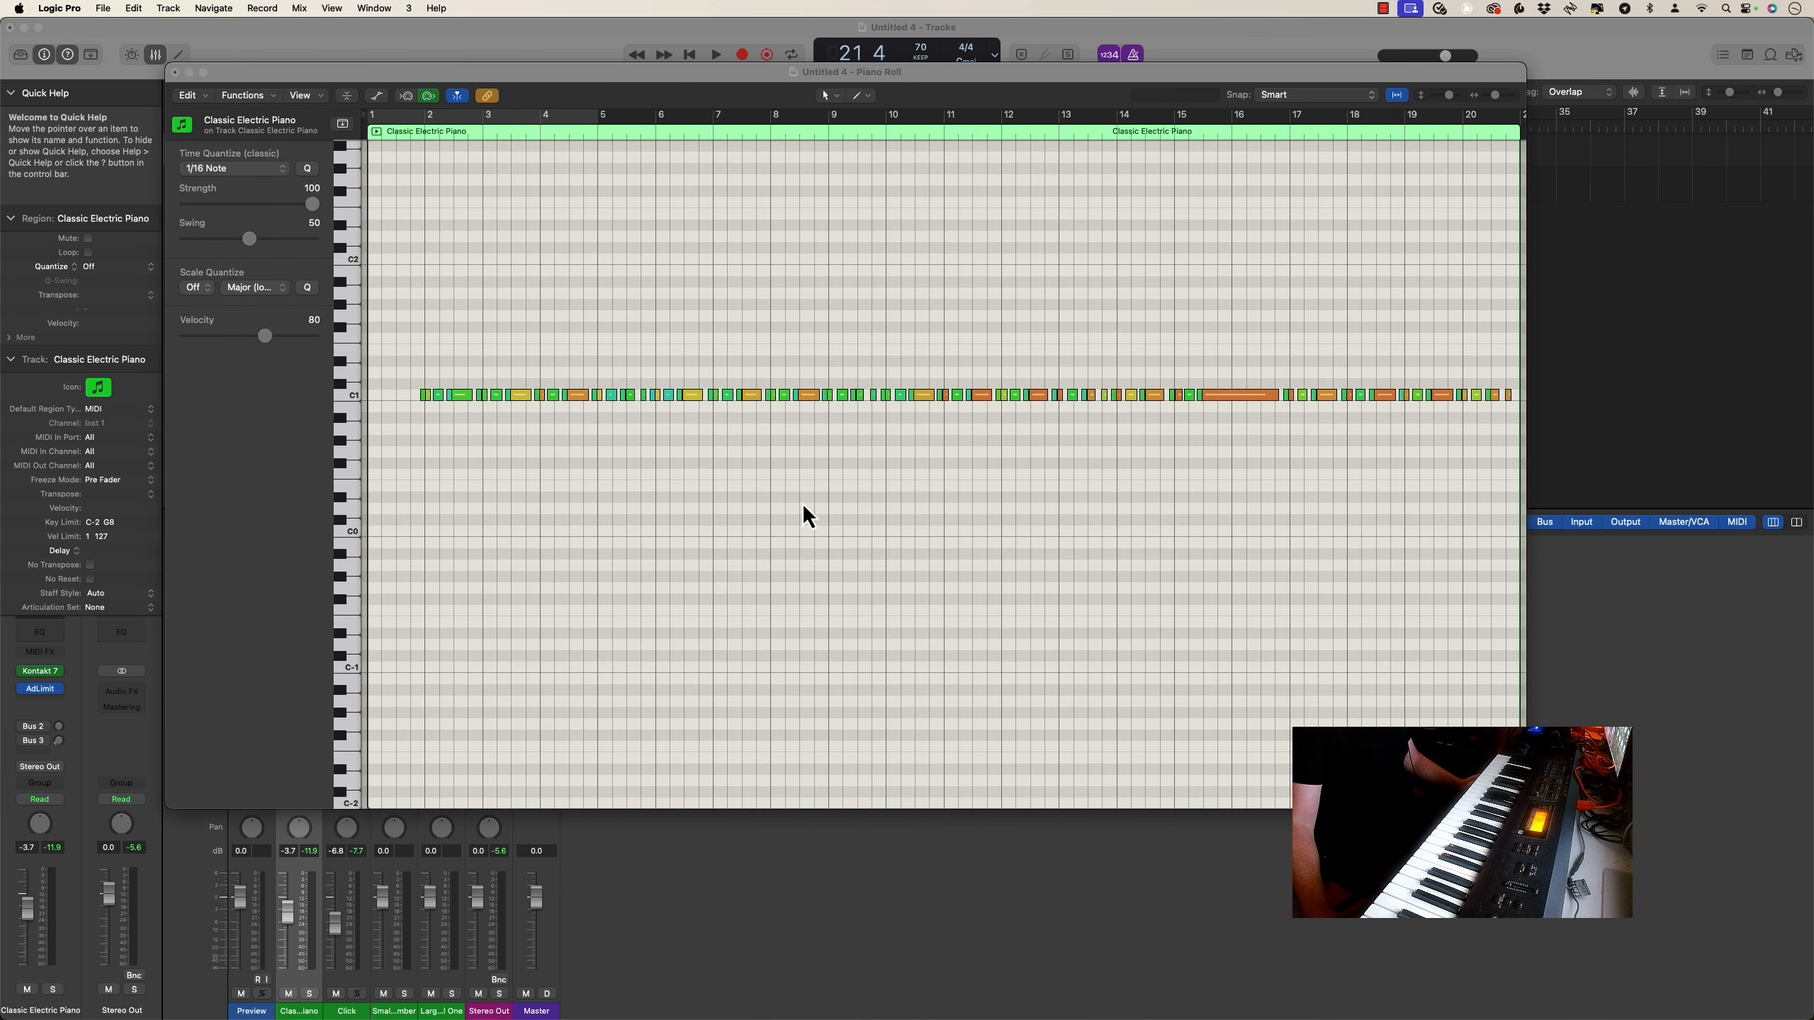
pyautogui.press('super+a')
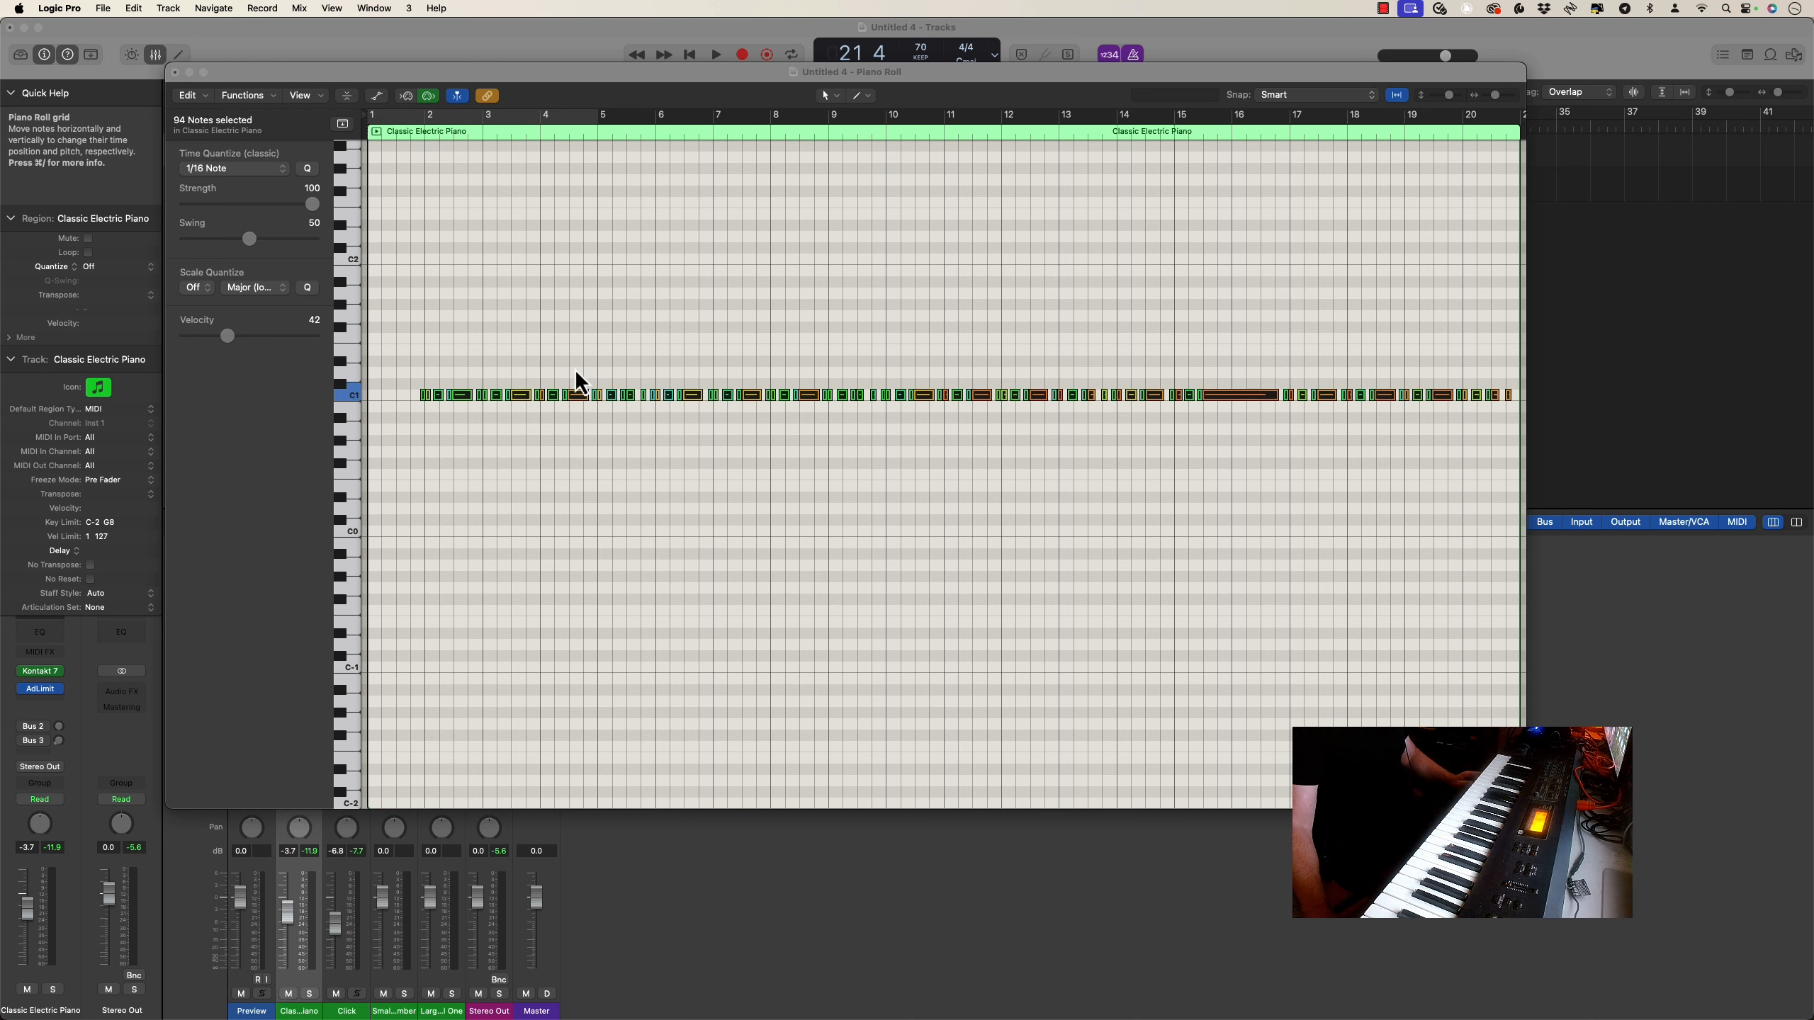
pyautogui.click(243, 170)
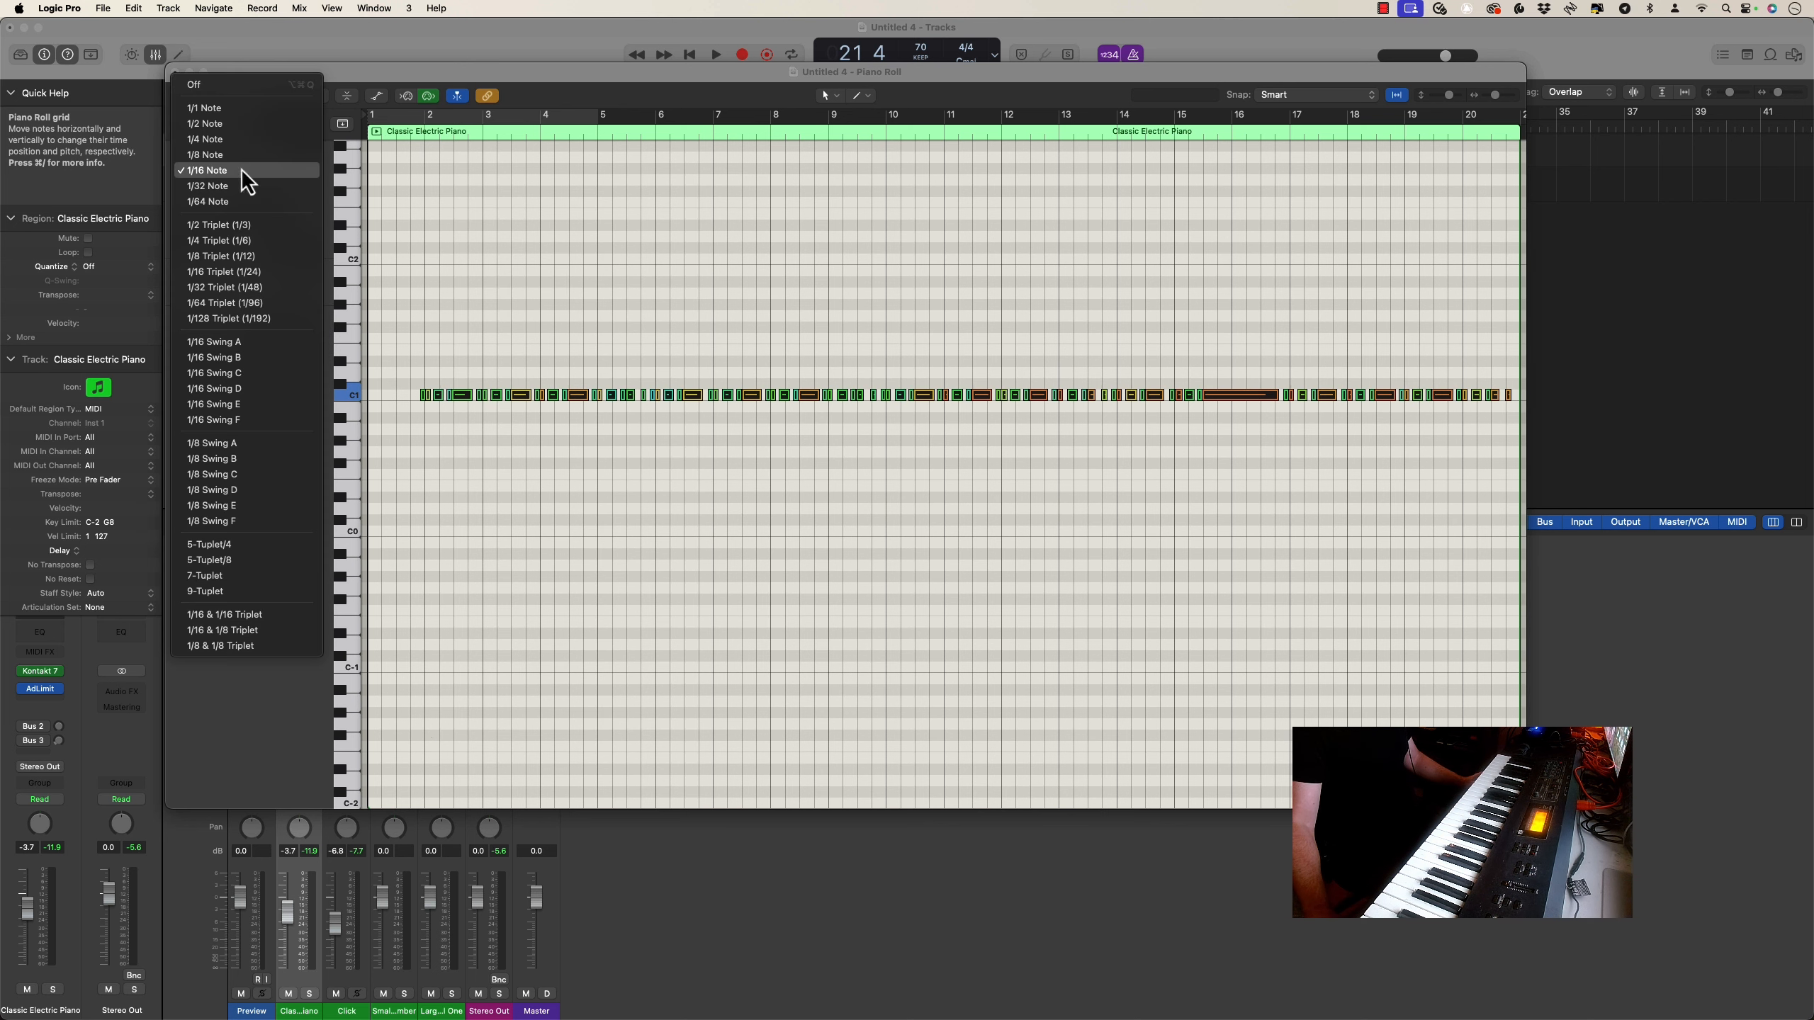
pyautogui.click(232, 275)
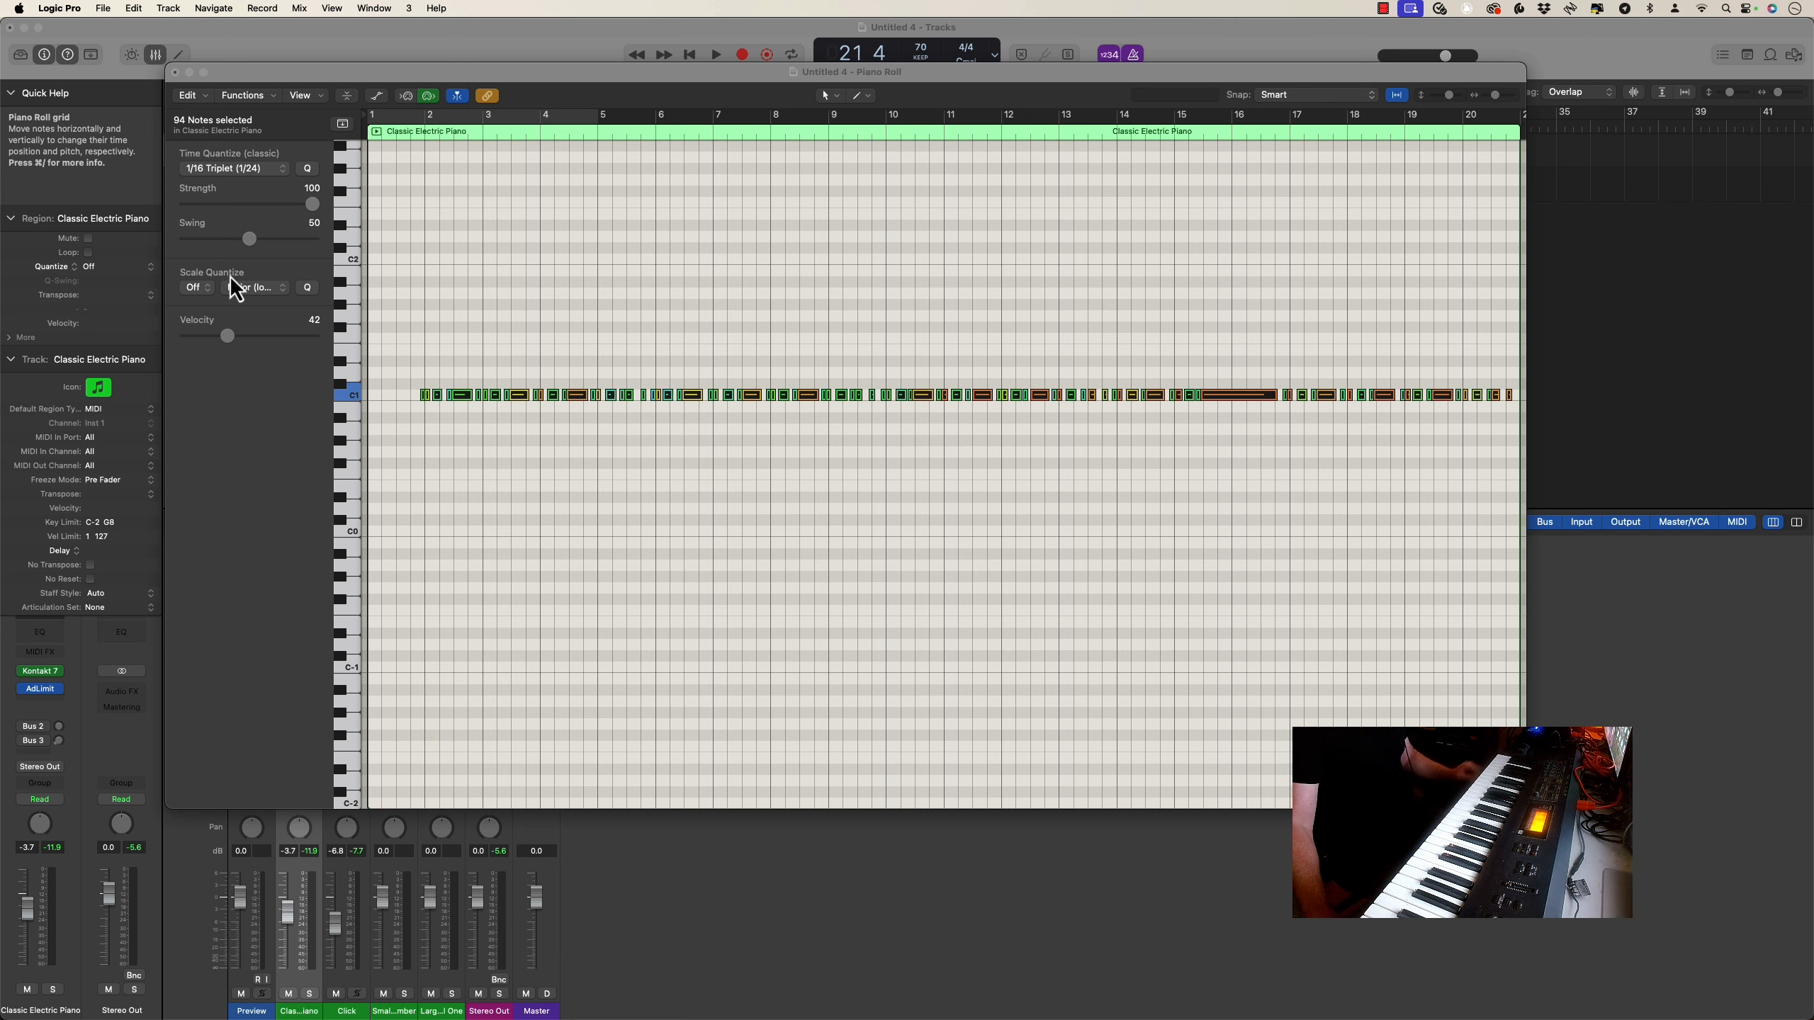
# Play the quantized region from the beginning to about bar 3 to check its timing
pyautogui.press('Return')
pyautogui.press('space')
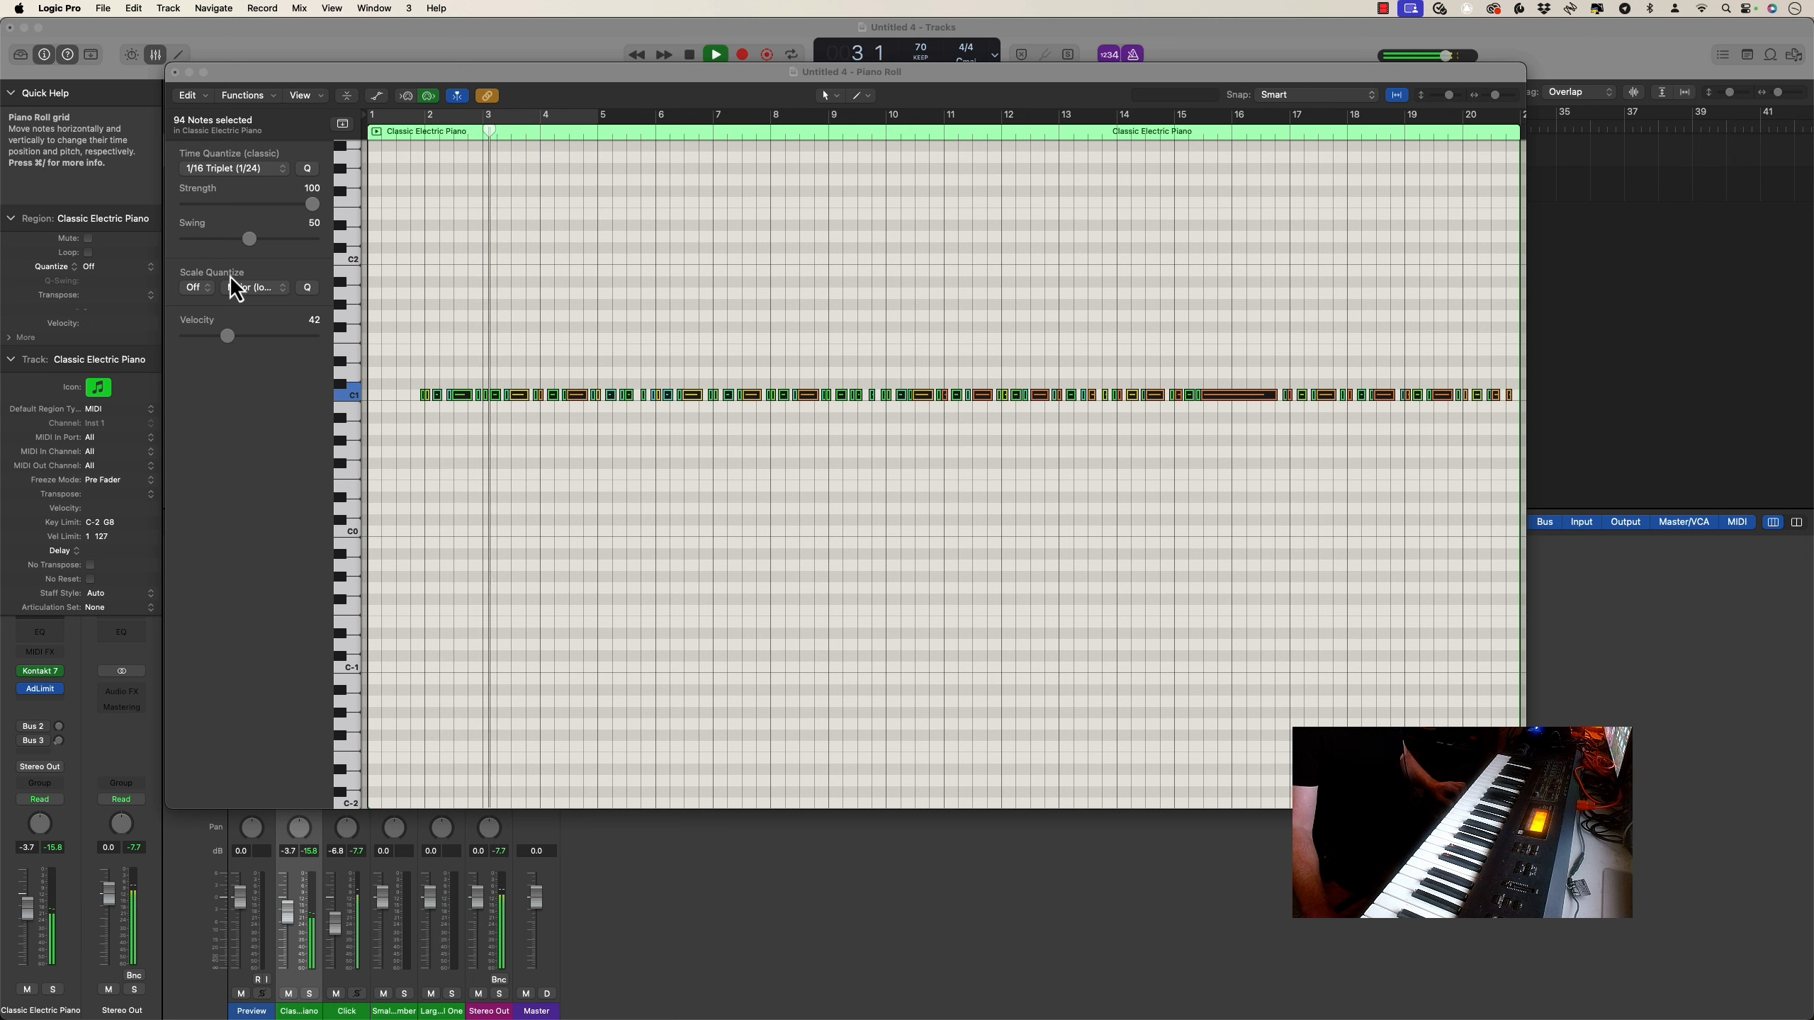
pyautogui.press('space')
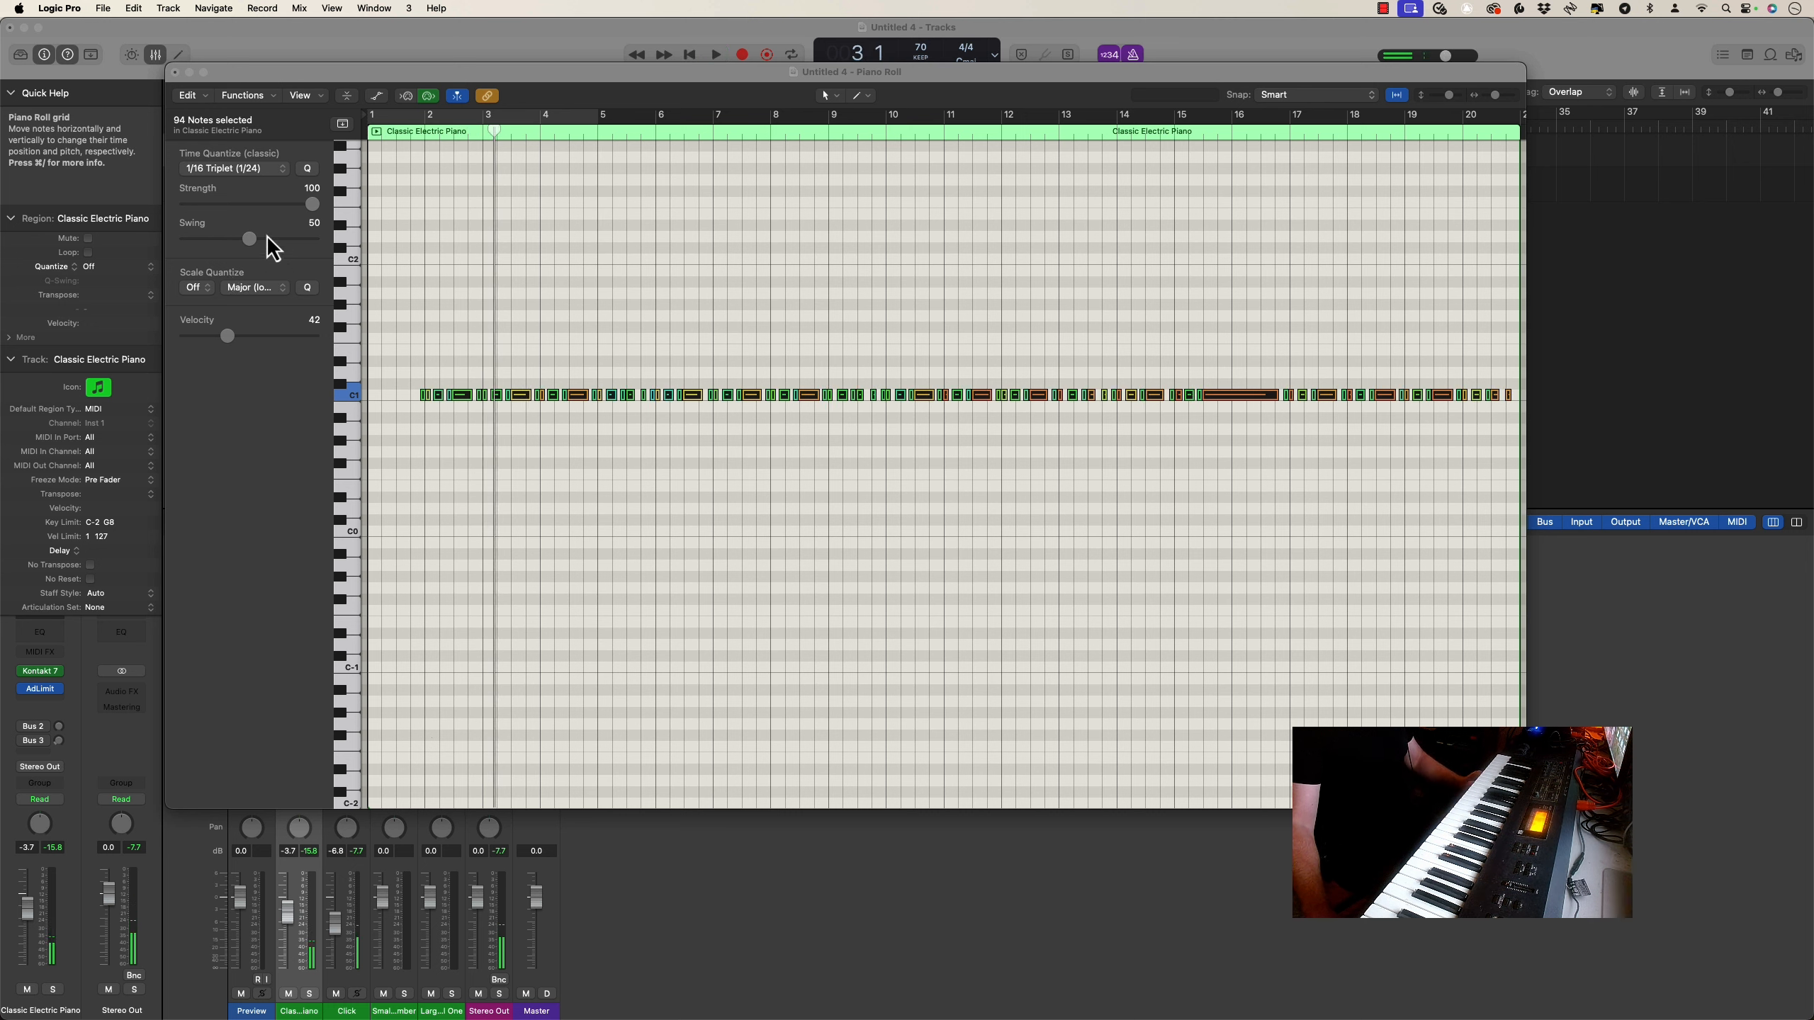
# Try 1/16 Swing A quantization on all the notes and play the opening bars to about bar 2
pyautogui.click(253, 171)
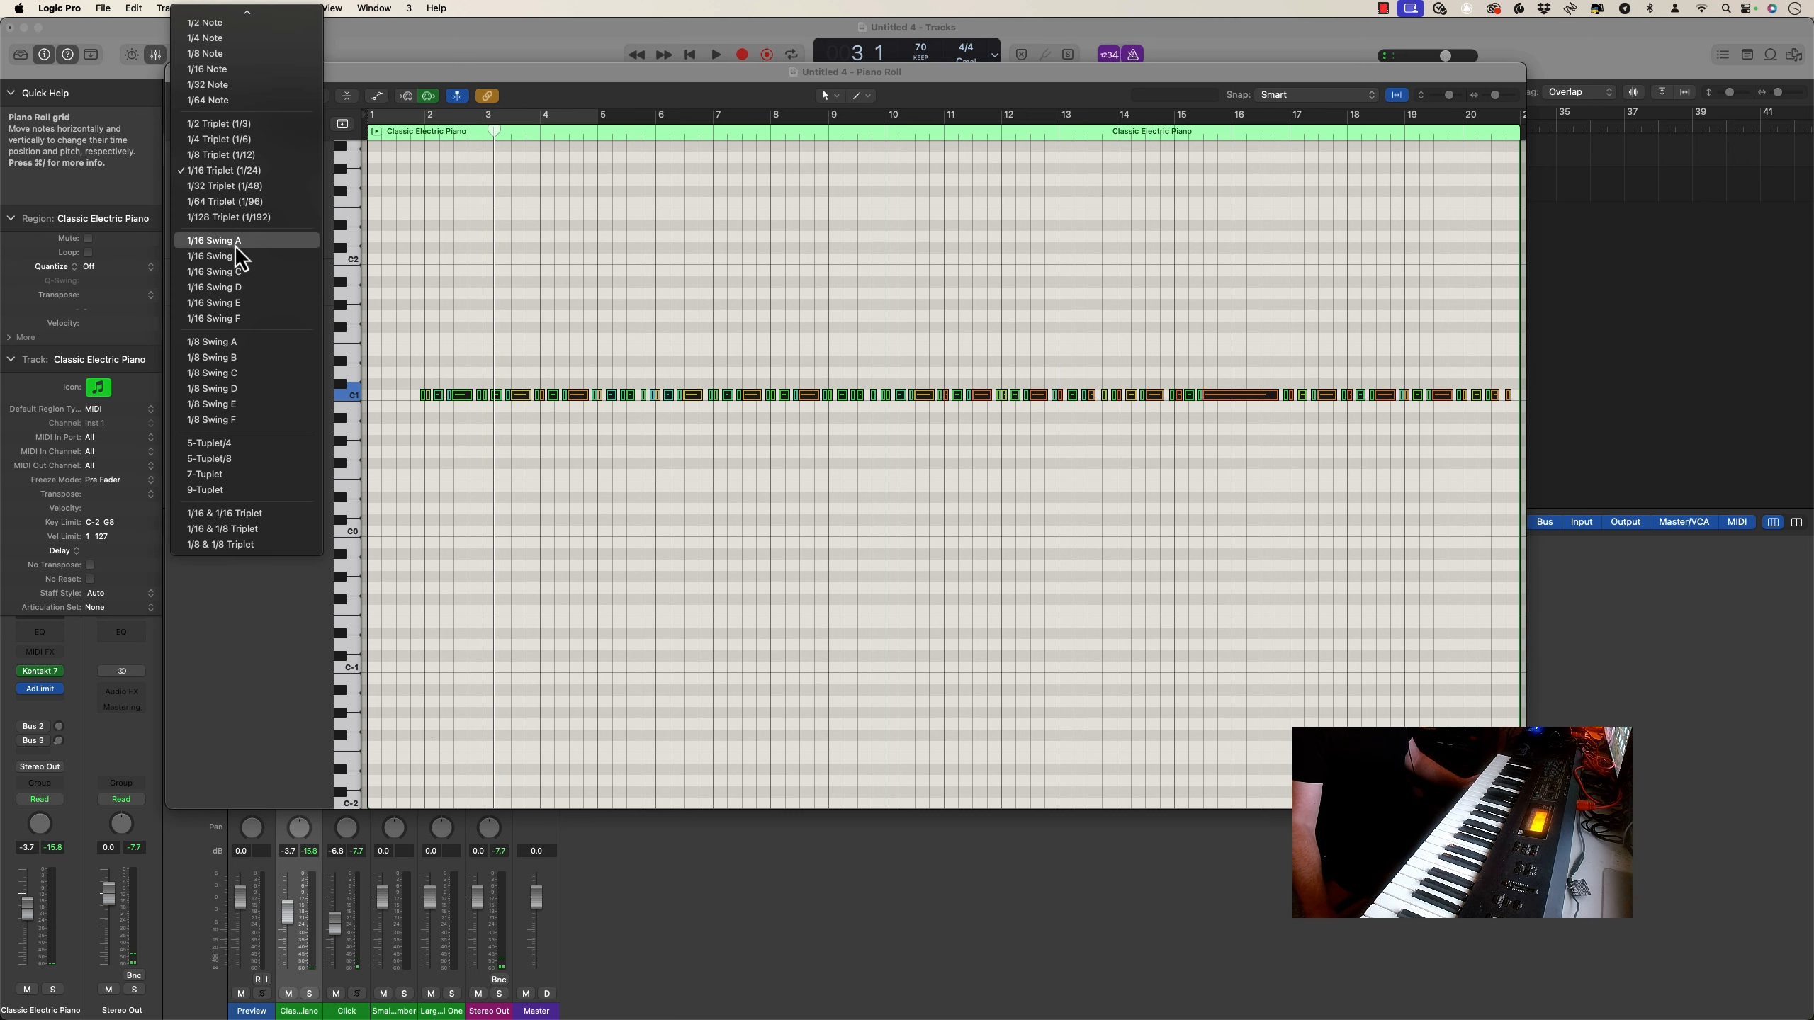
pyautogui.click(214, 240)
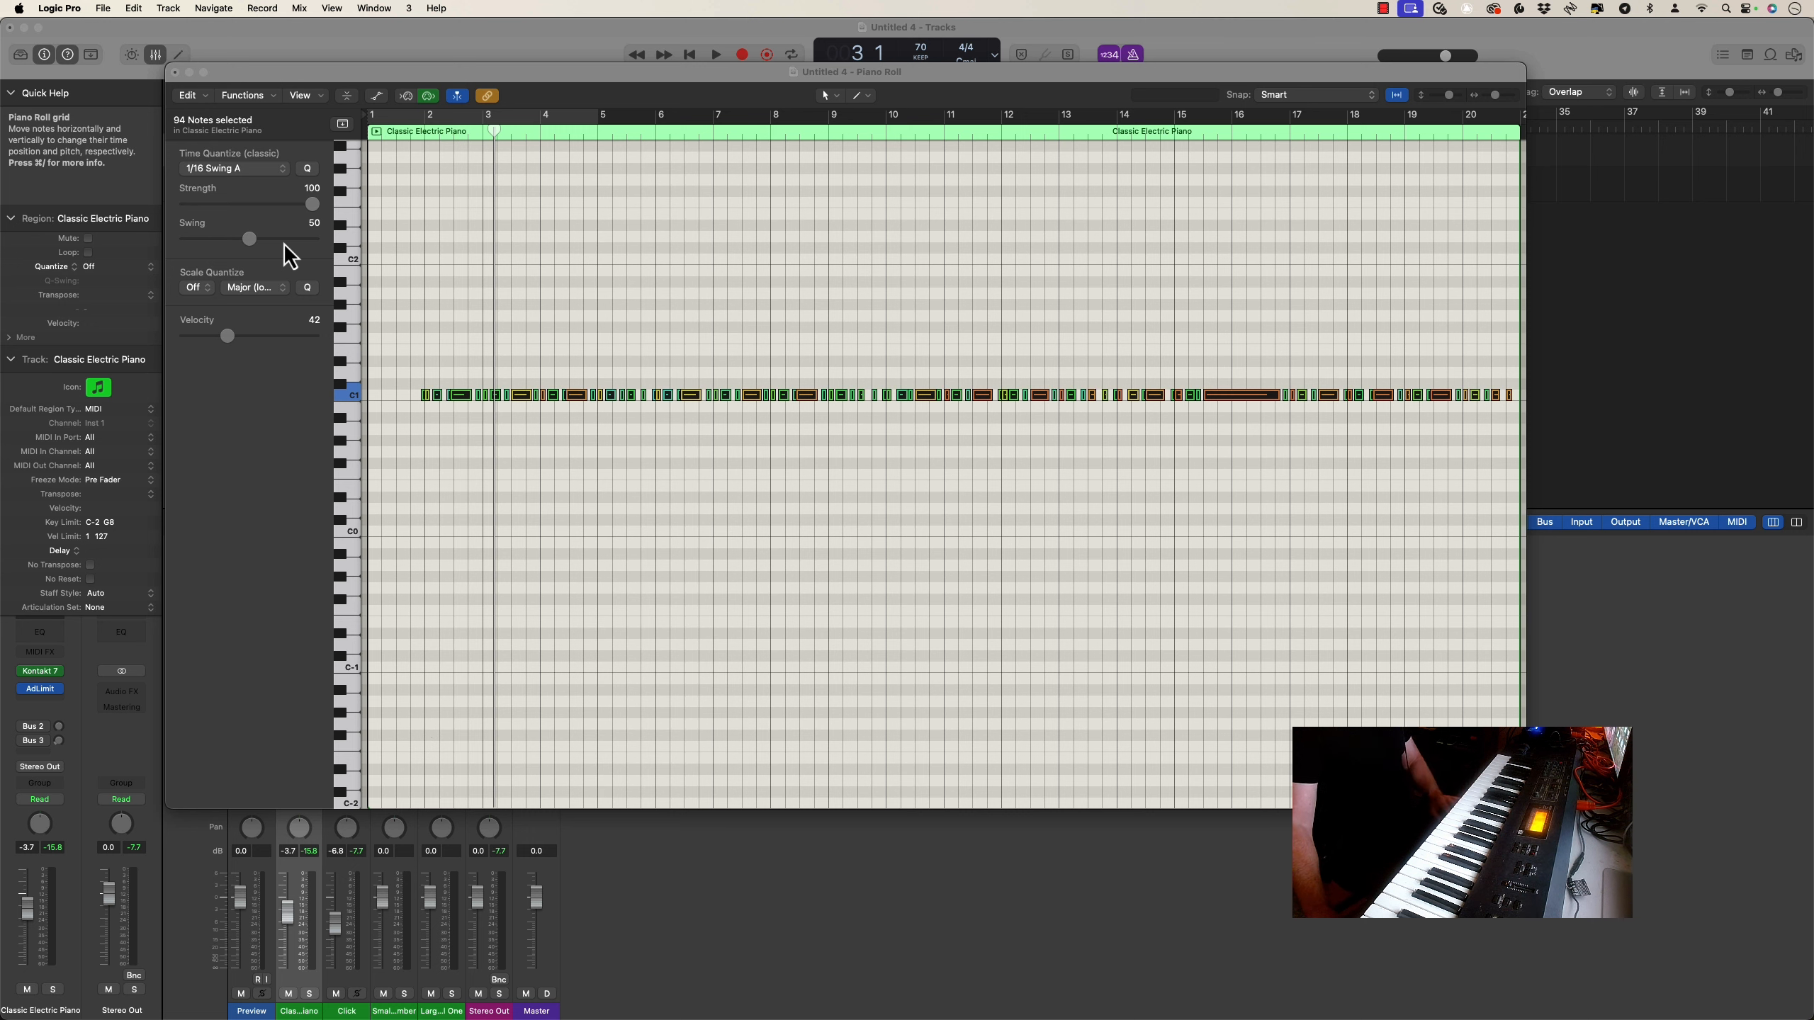
pyautogui.press('space')
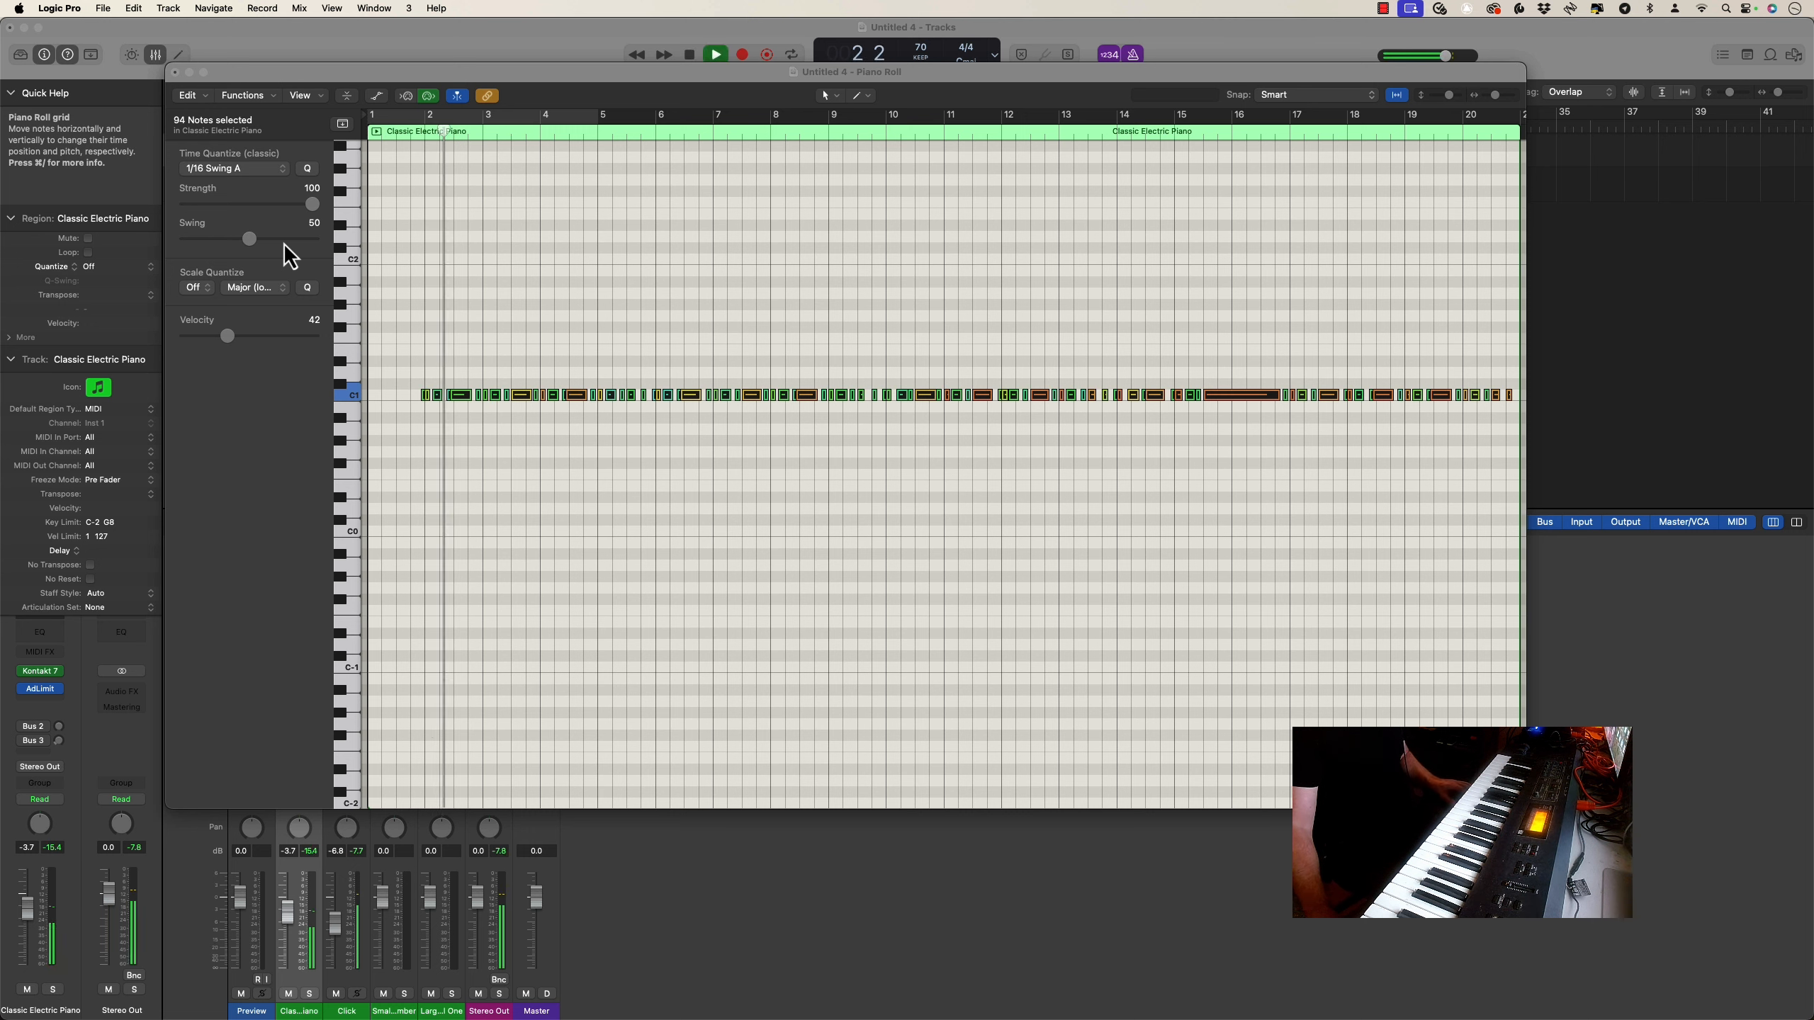
pyautogui.press('space')
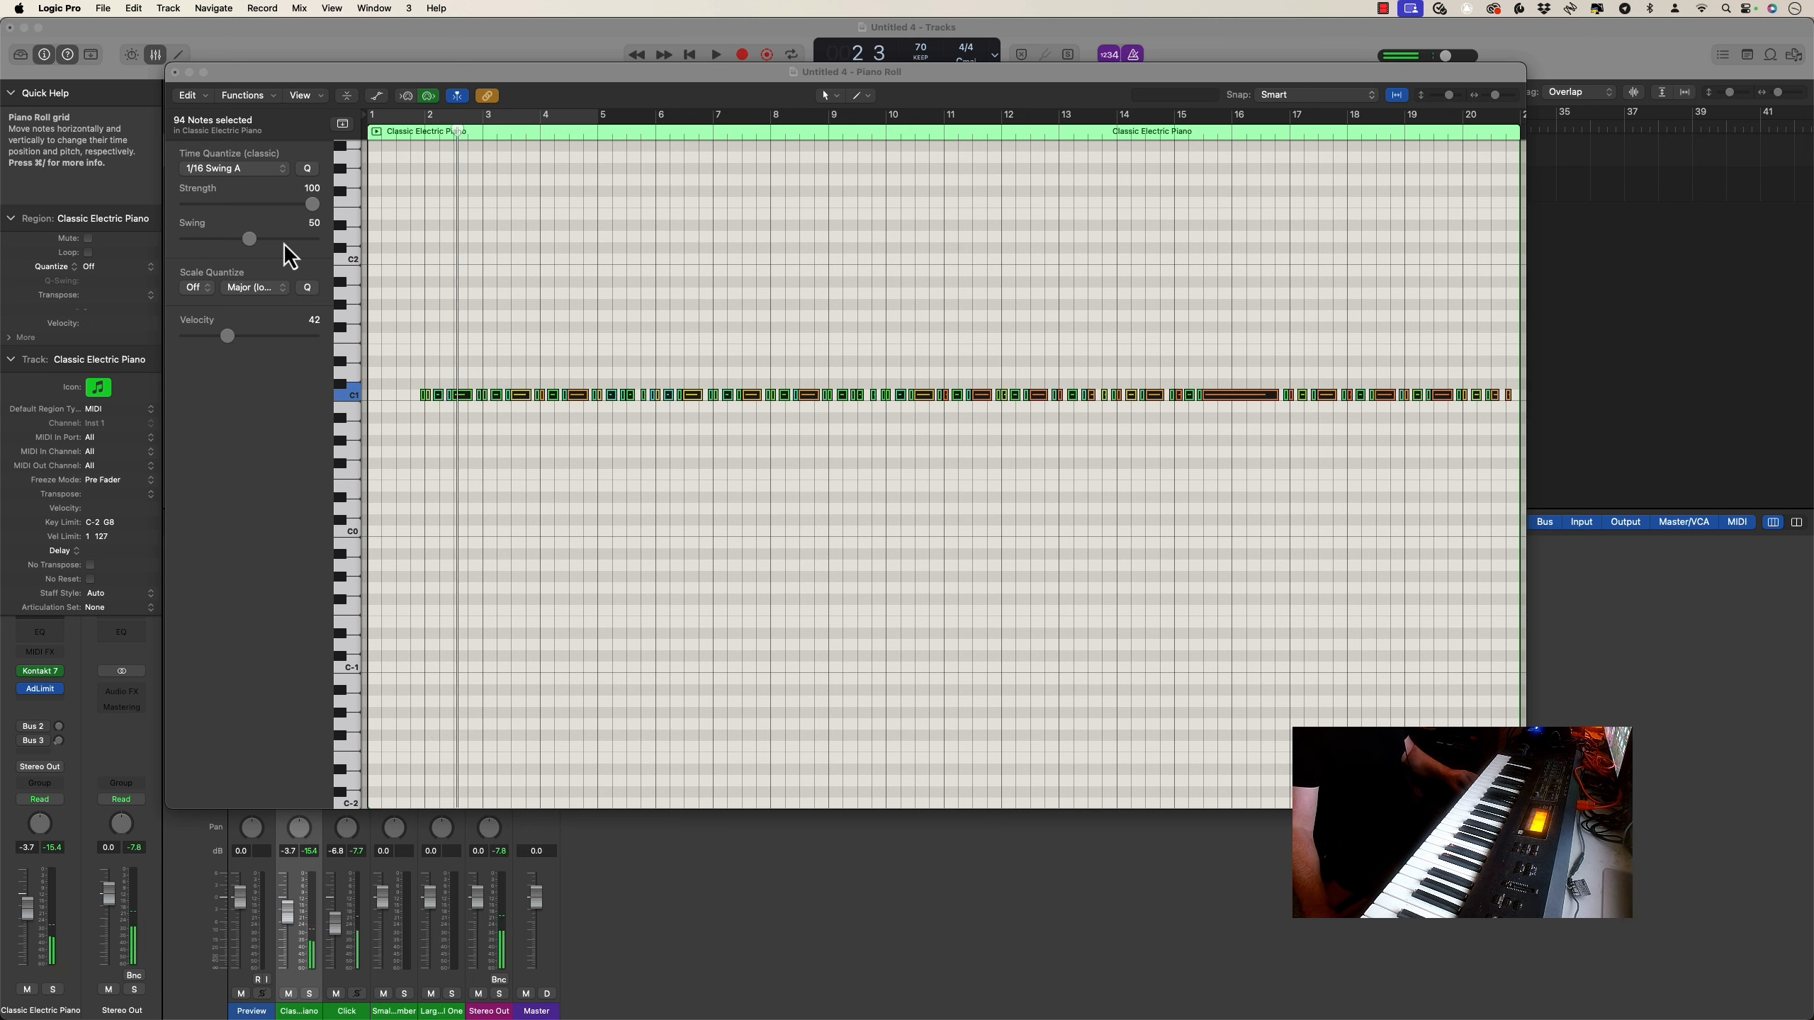
# Quantize all the notes to 1/8 Triplet (1/12) and play the region through to about bar 10
pyautogui.click(253, 170)
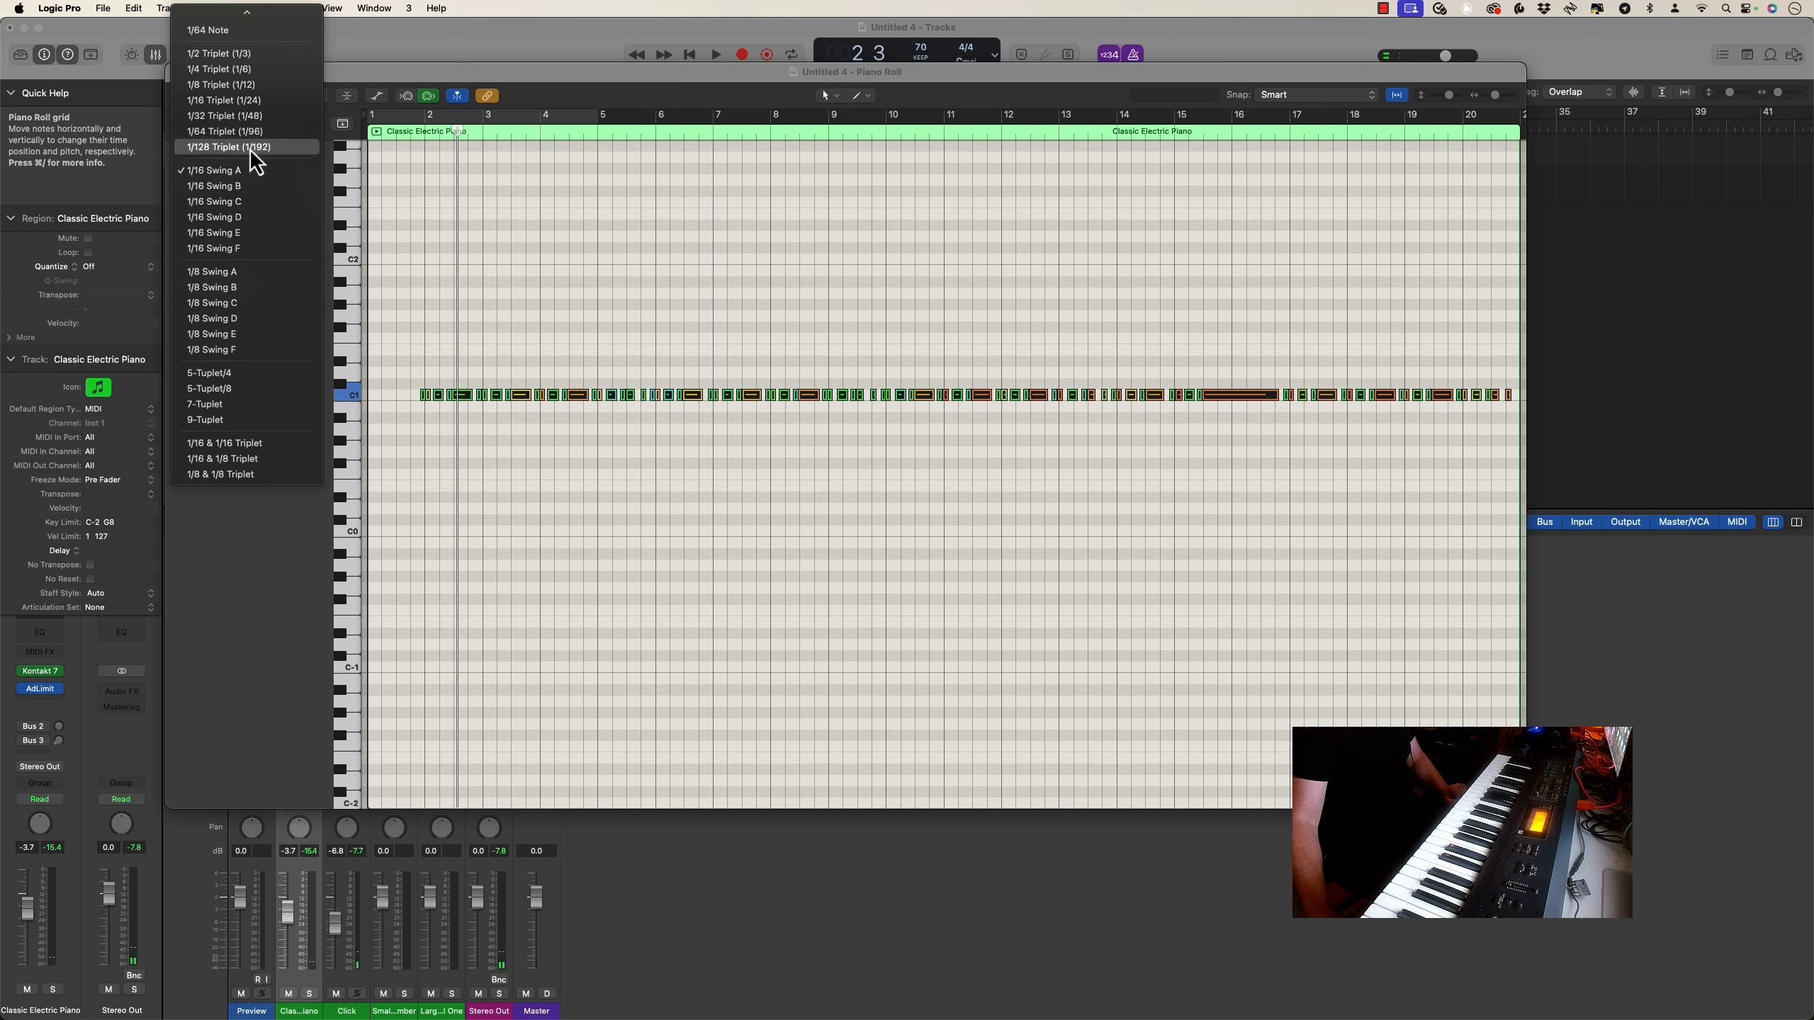
pyautogui.click(241, 87)
pyautogui.press('space')
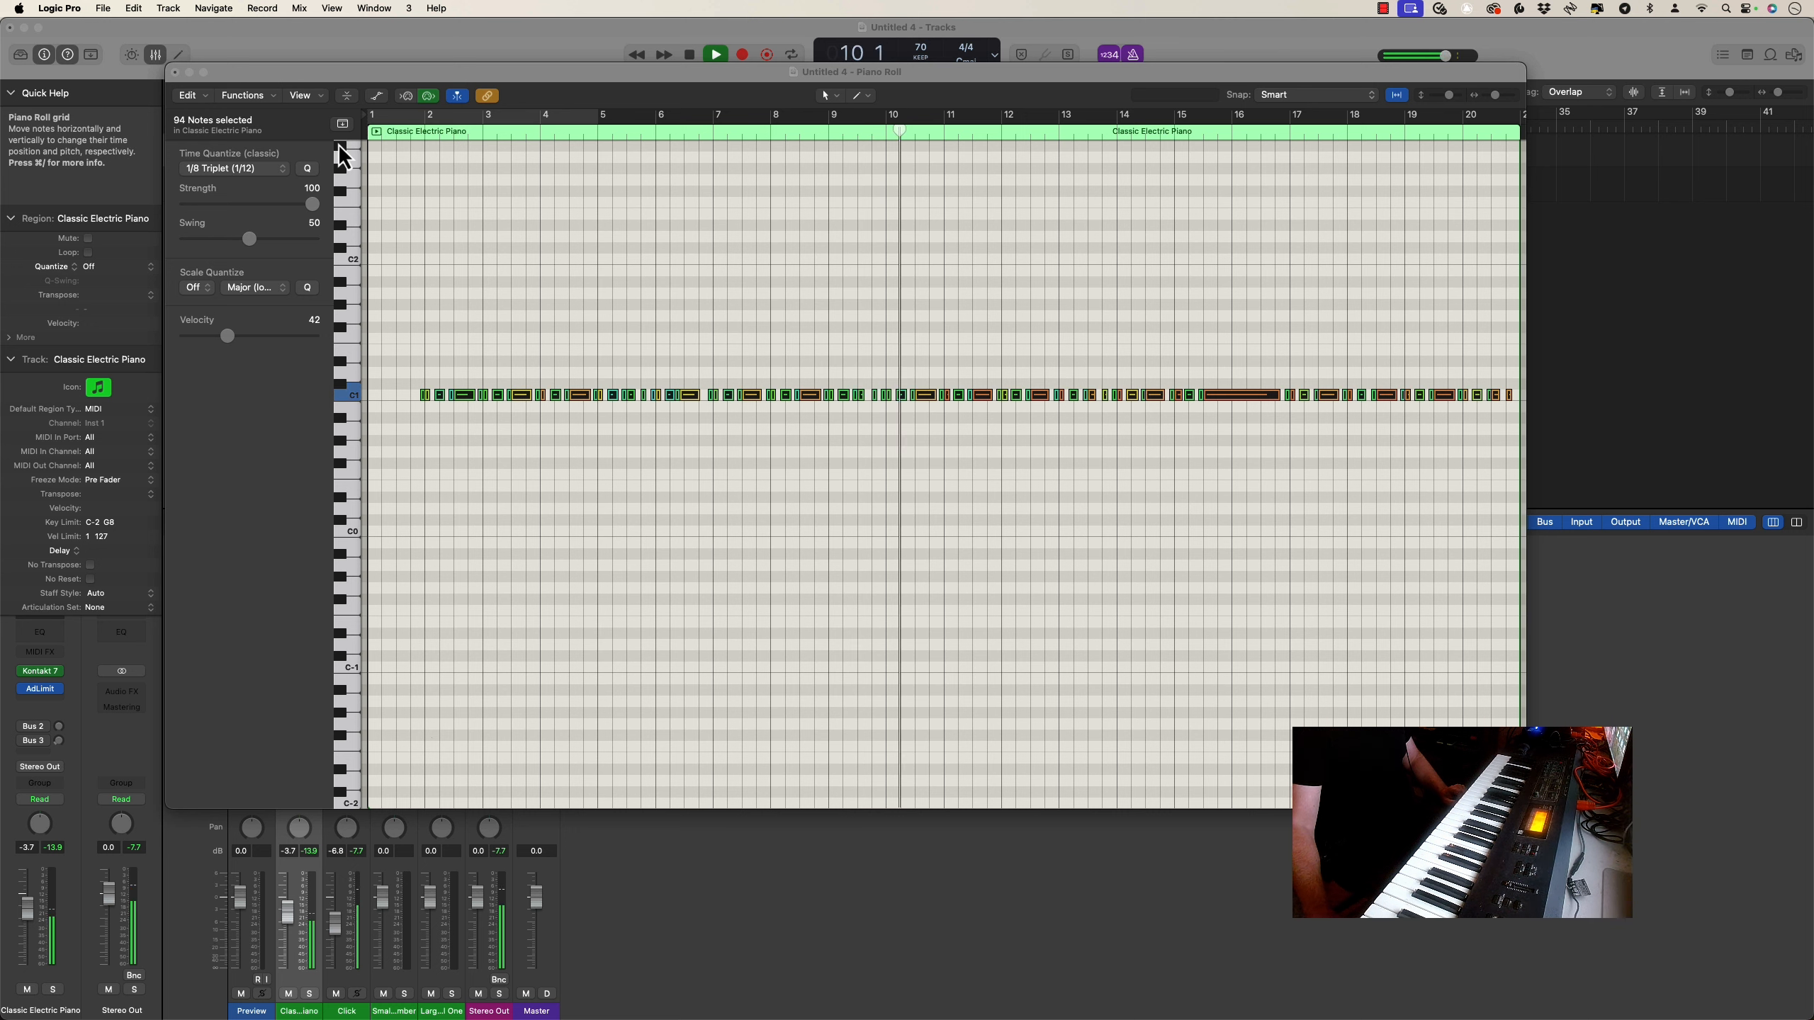
pyautogui.press('space')
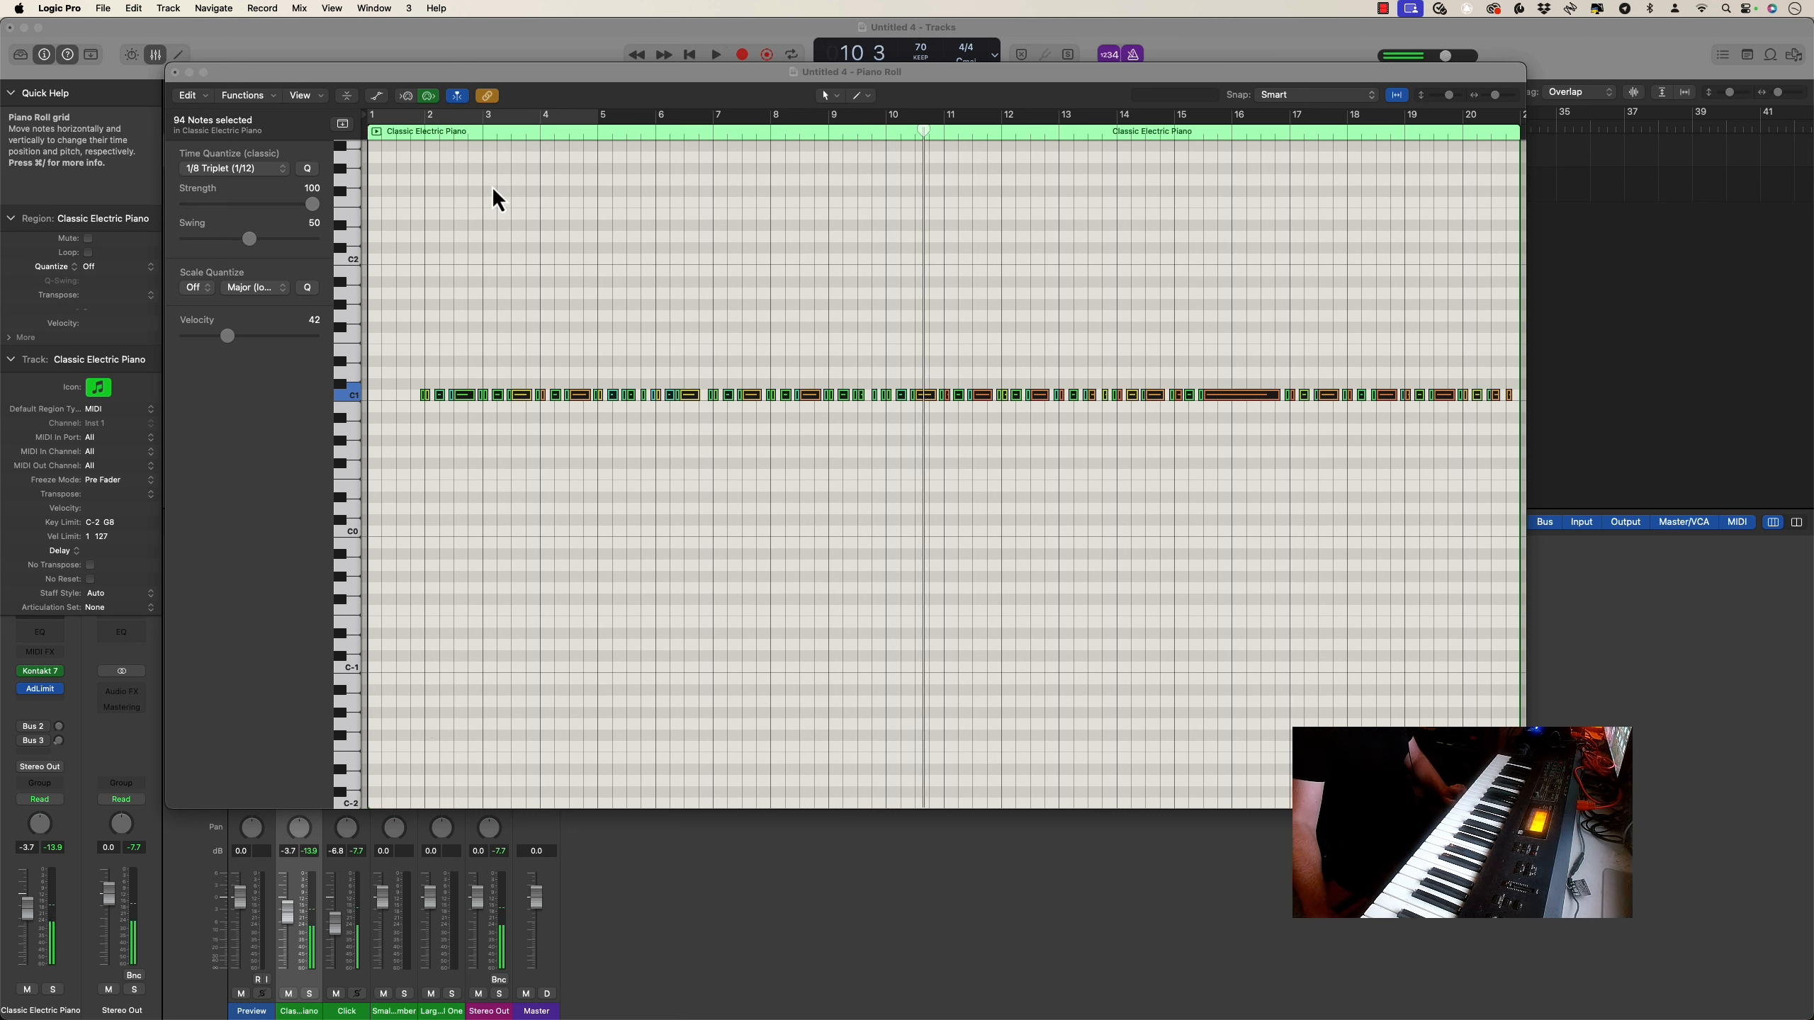
# Set a cycle range from bar 5 to bar 11 and play it to about bar 6 to check the timing
pyautogui.moveTo(605, 119); pyautogui.dragTo(938, 139)
pyautogui.press('space')
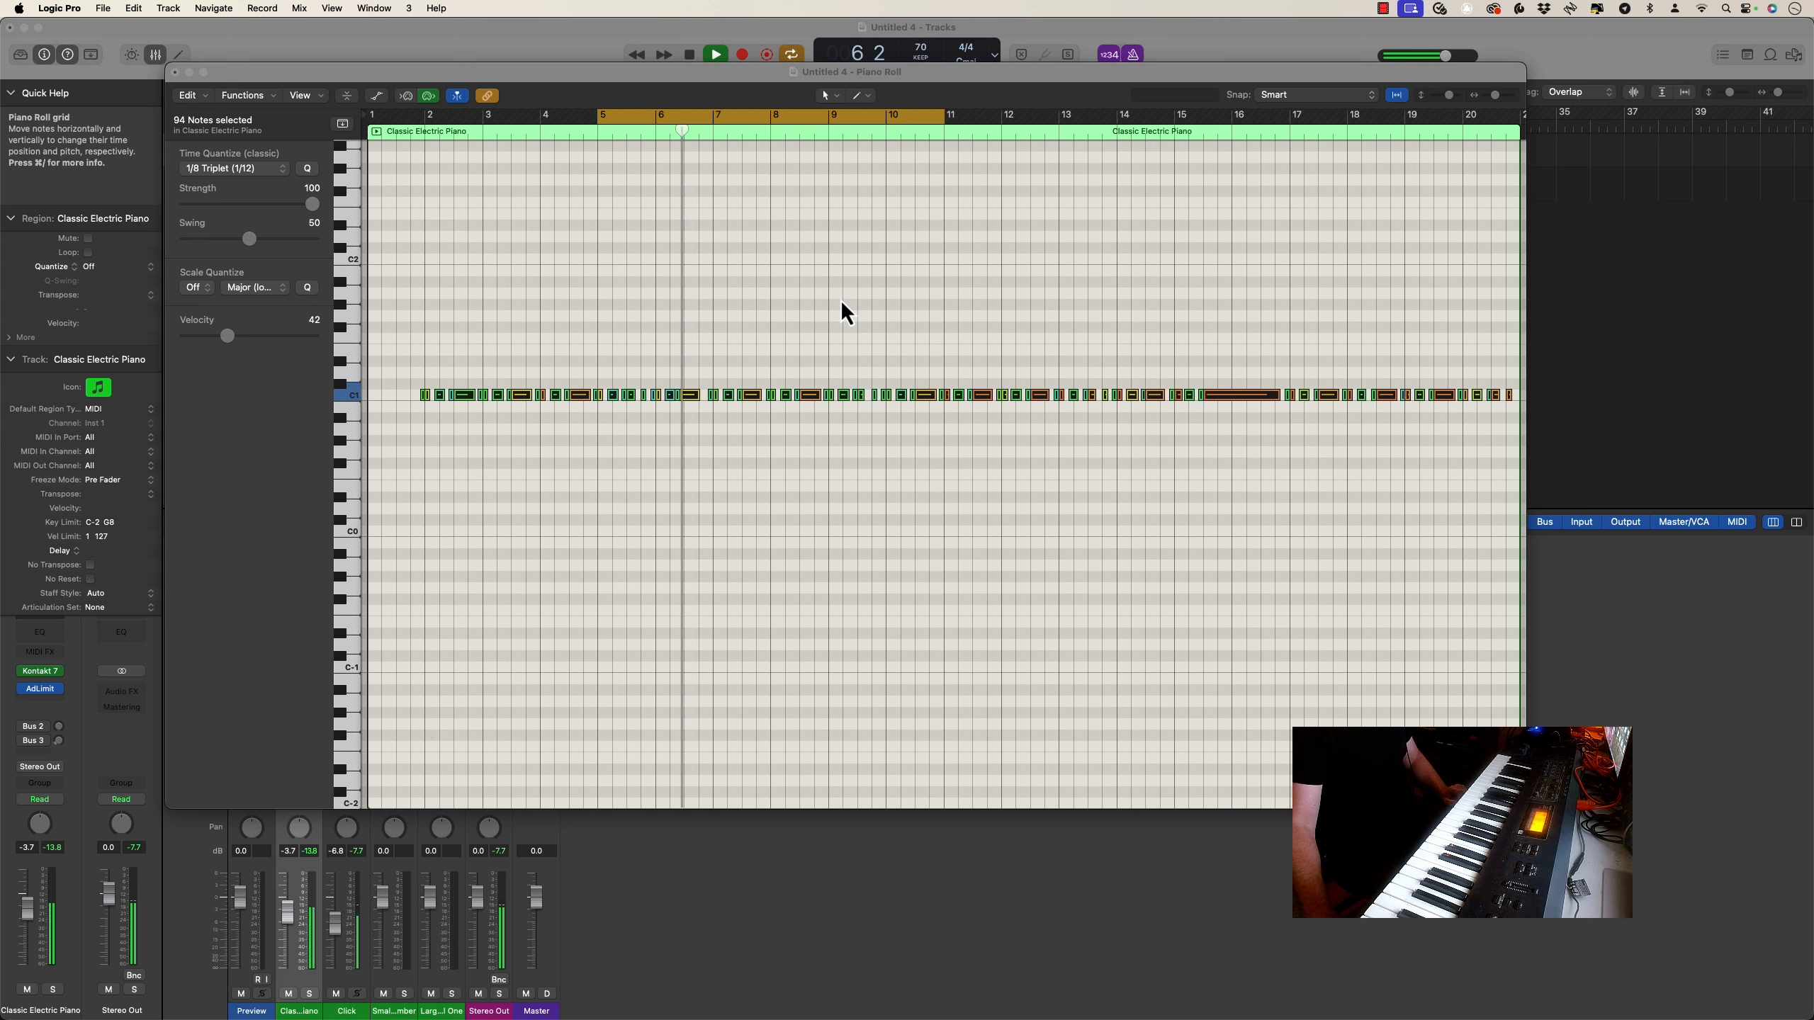
pyautogui.press('space')
# Try 1/16 Triplet (1/24) quantization on the six notes between bars 6 and 7, and play that passage
pyautogui.moveTo(722, 444); pyautogui.dragTo(669, 404)
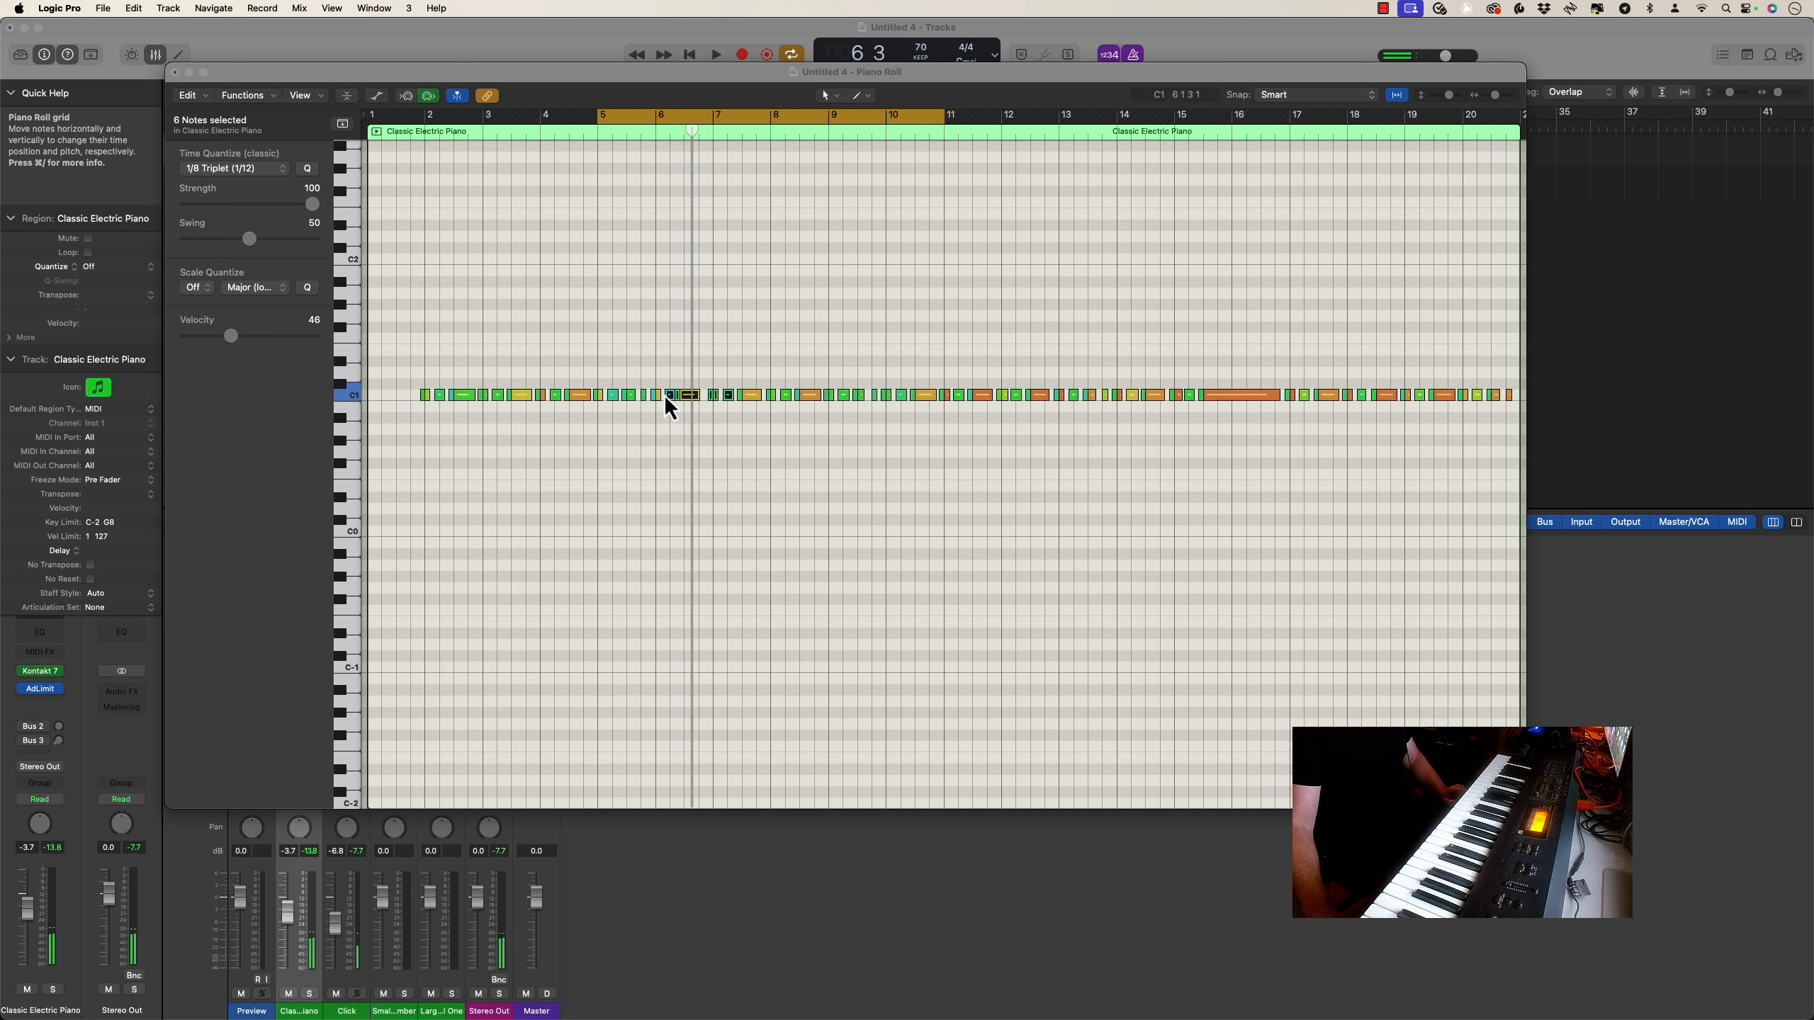
pyautogui.click(224, 170)
pyautogui.click(223, 187)
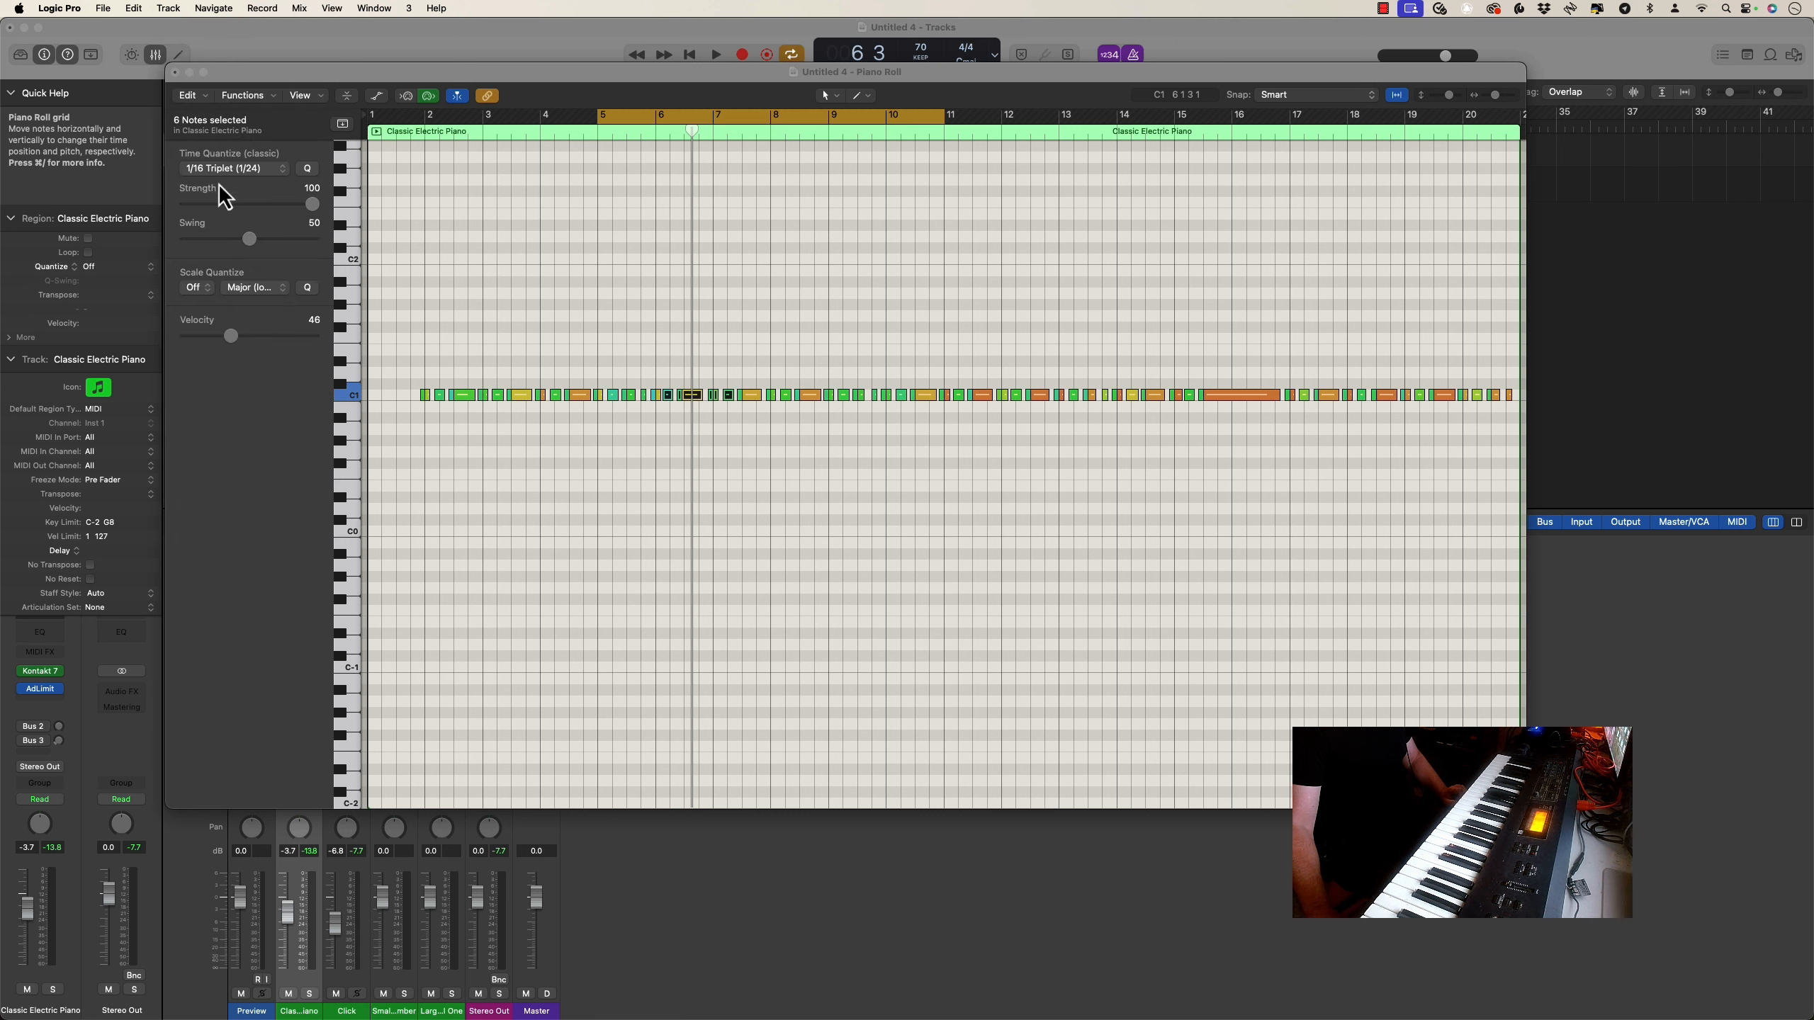
pyautogui.press('space')
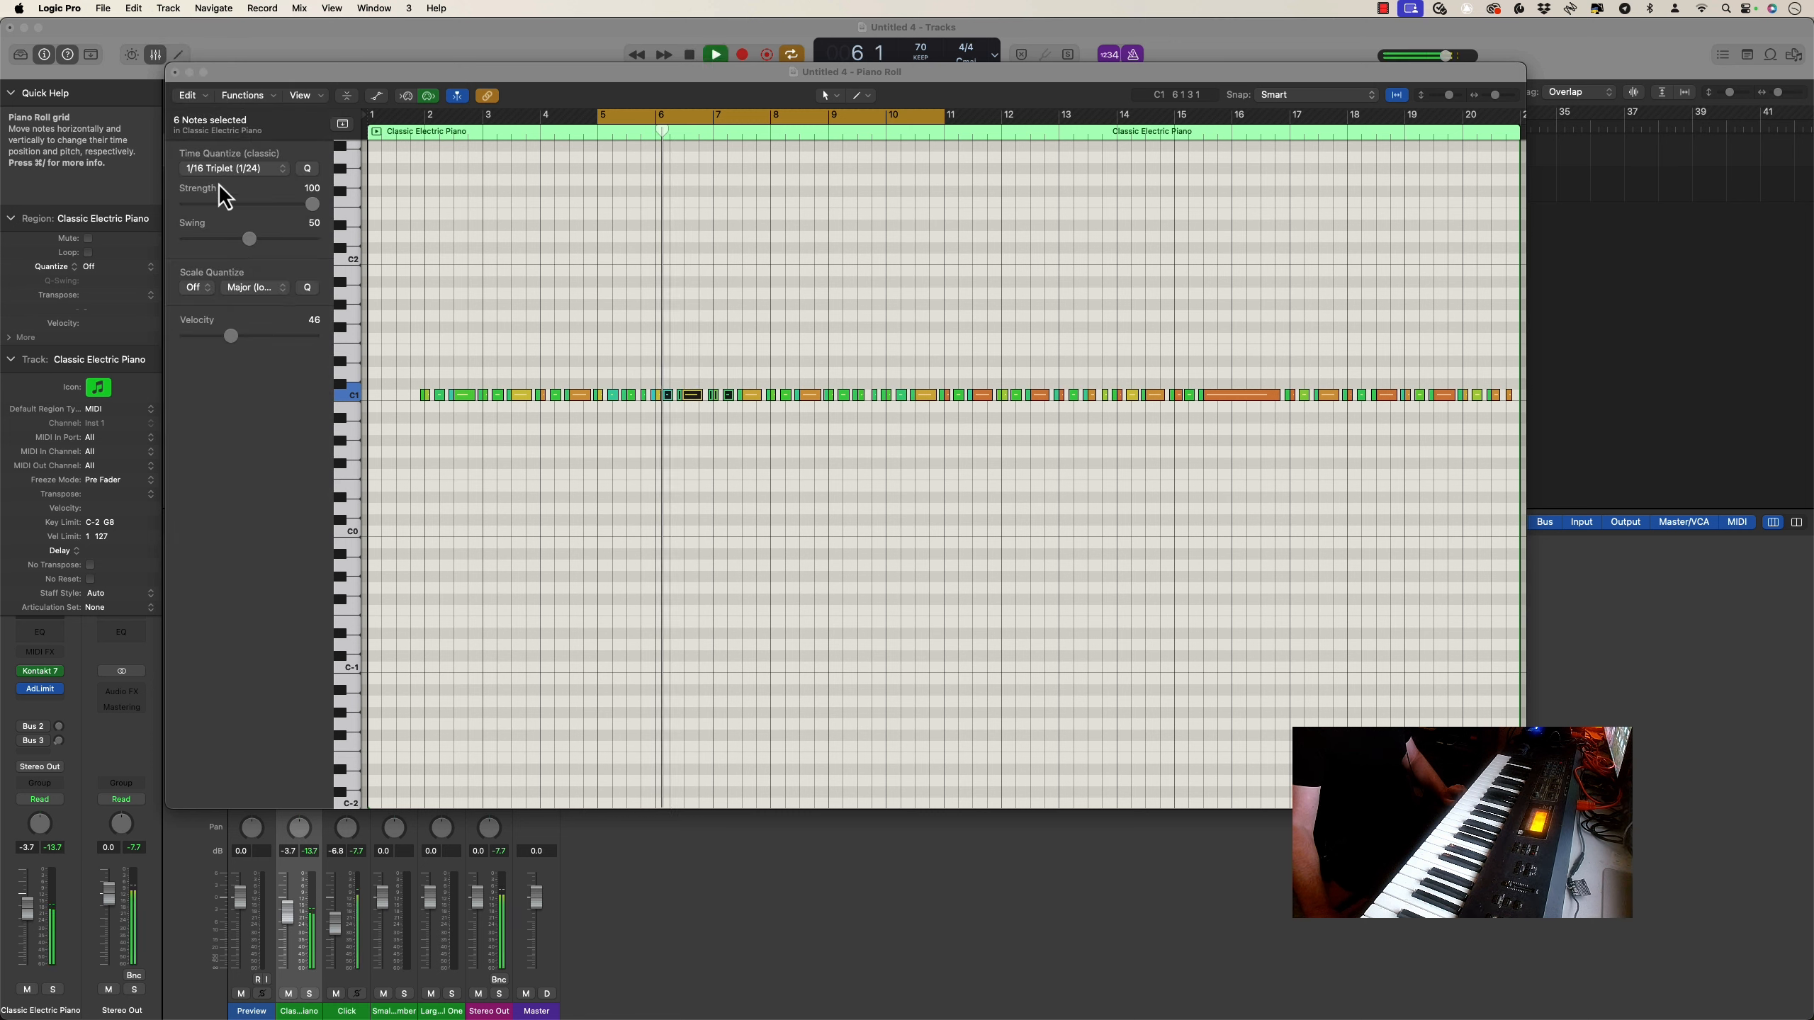
pyautogui.press('space')
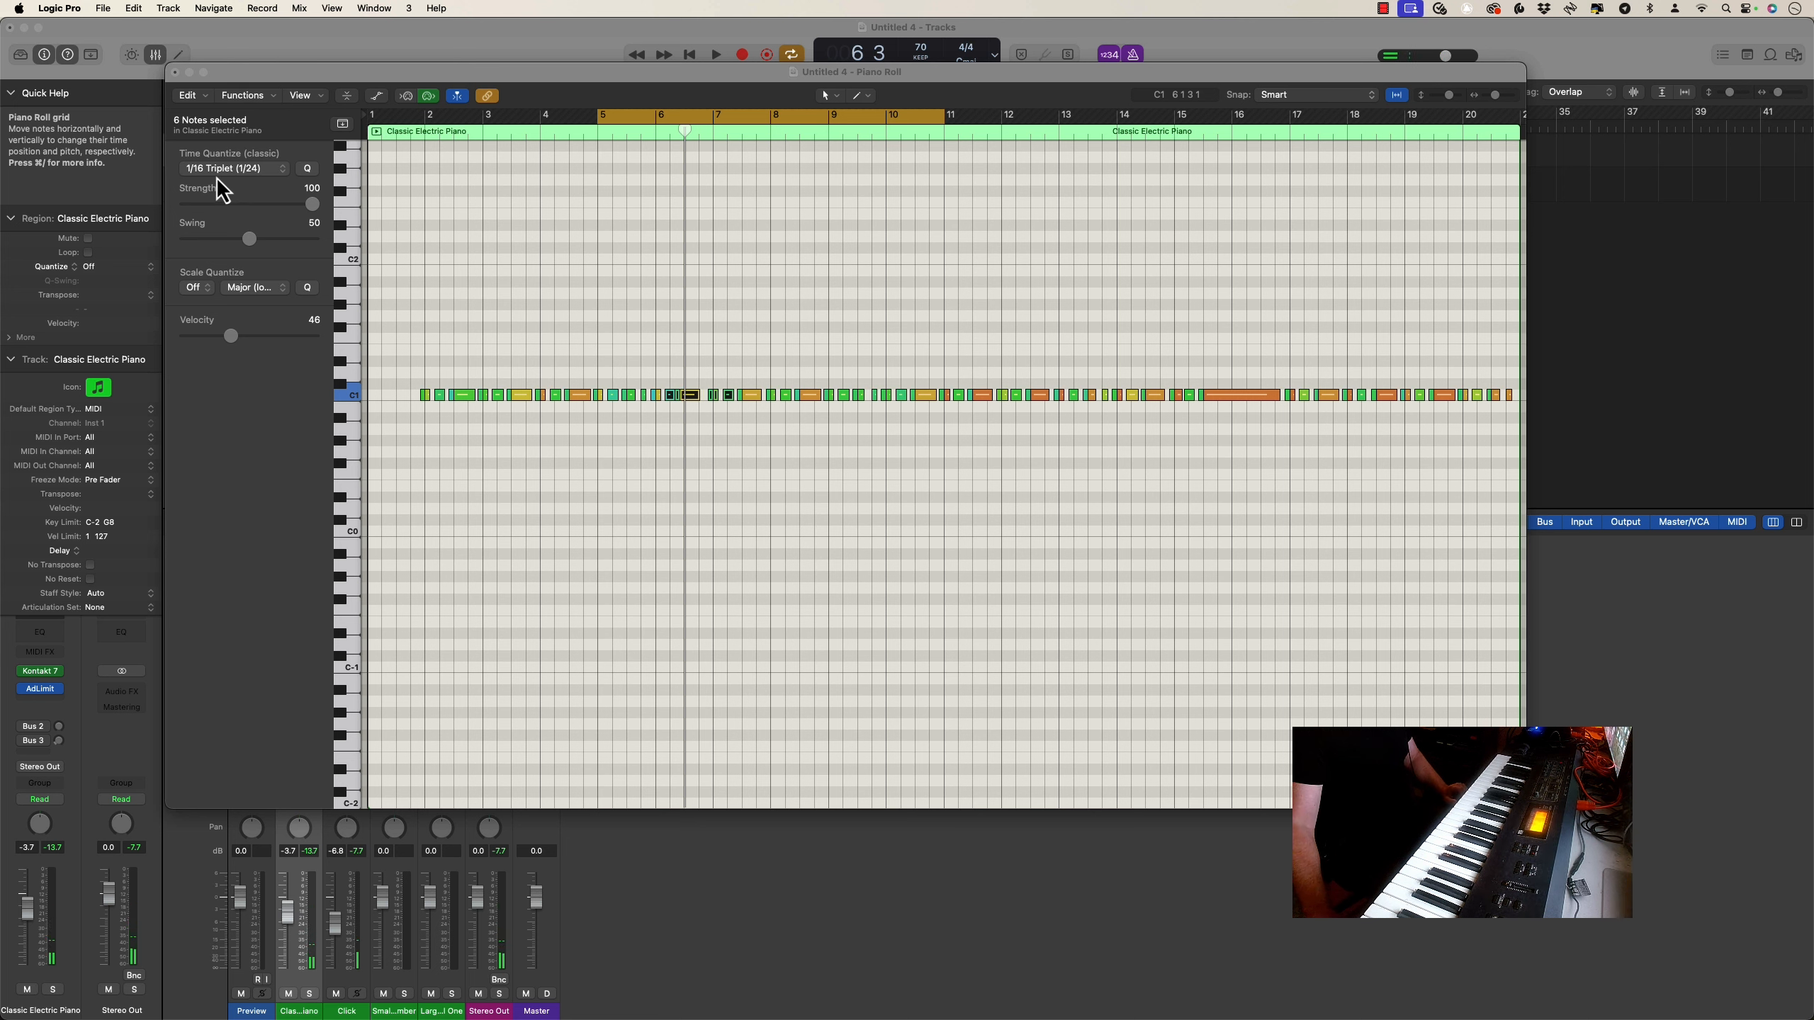
# Quantize the six selected notes to 1/4 Triplet (1/6) and play the passage to about bar 7
pyautogui.click(223, 171)
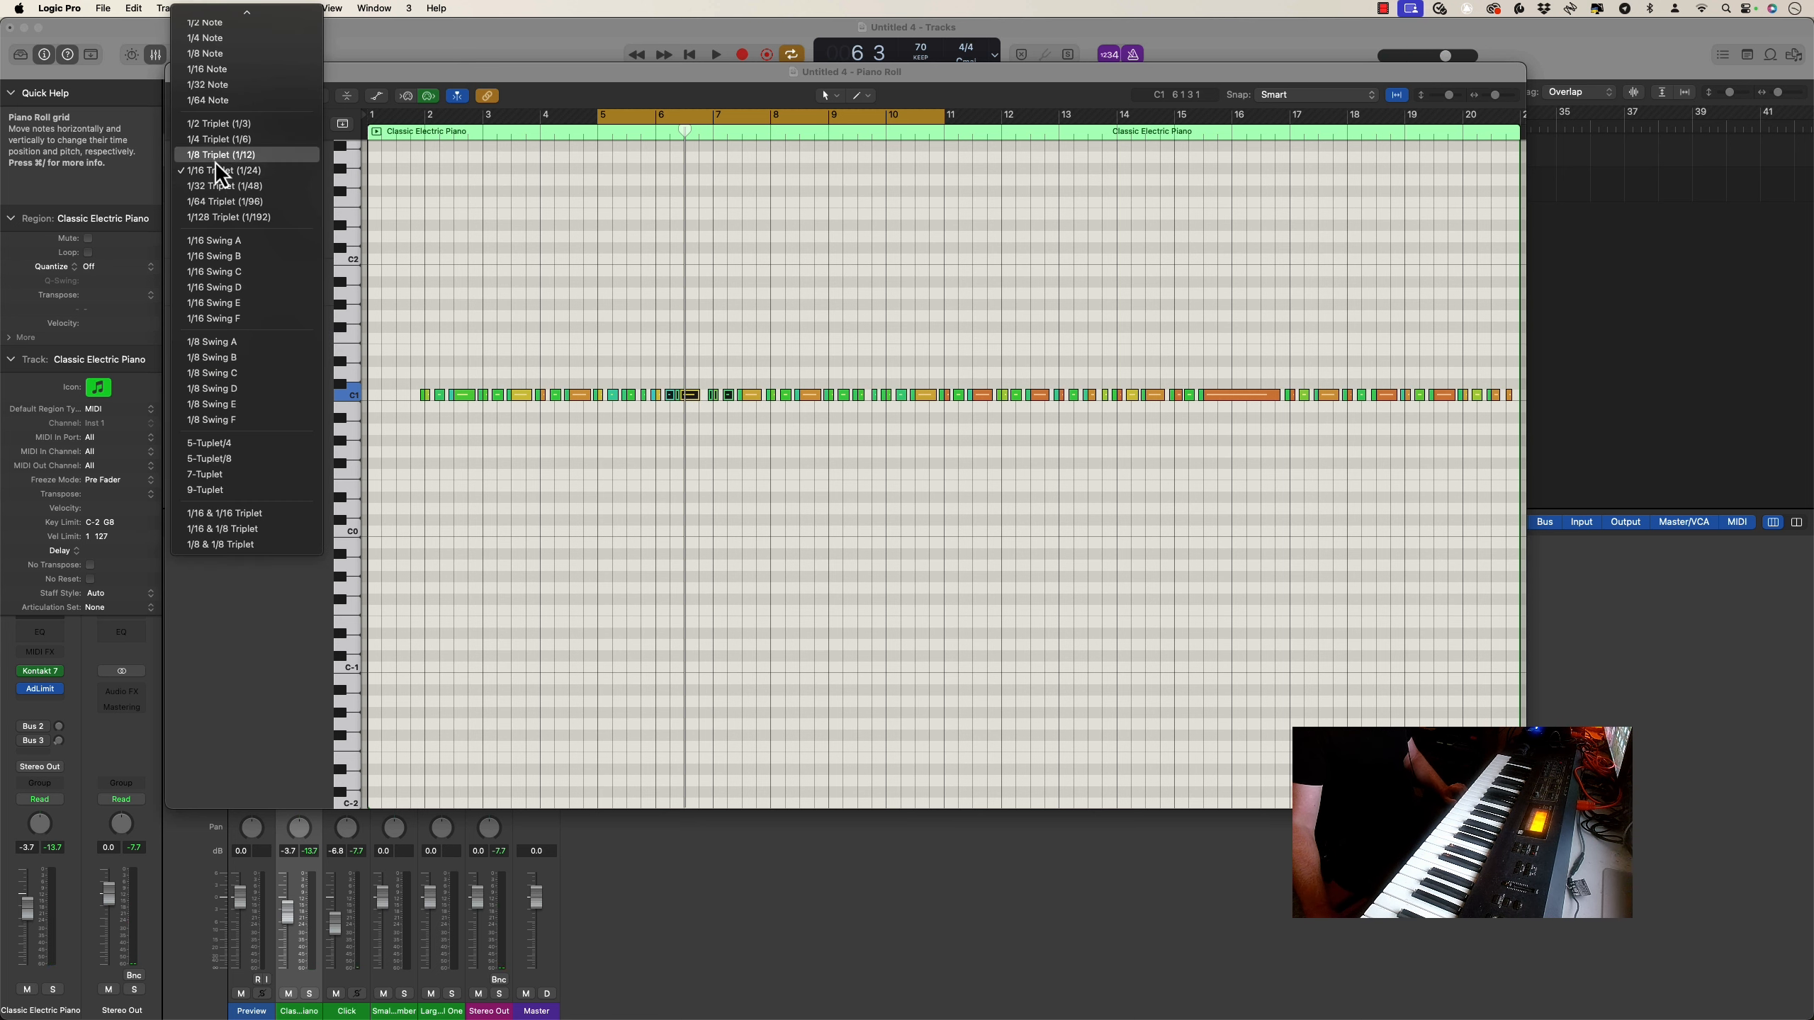
pyautogui.click(211, 140)
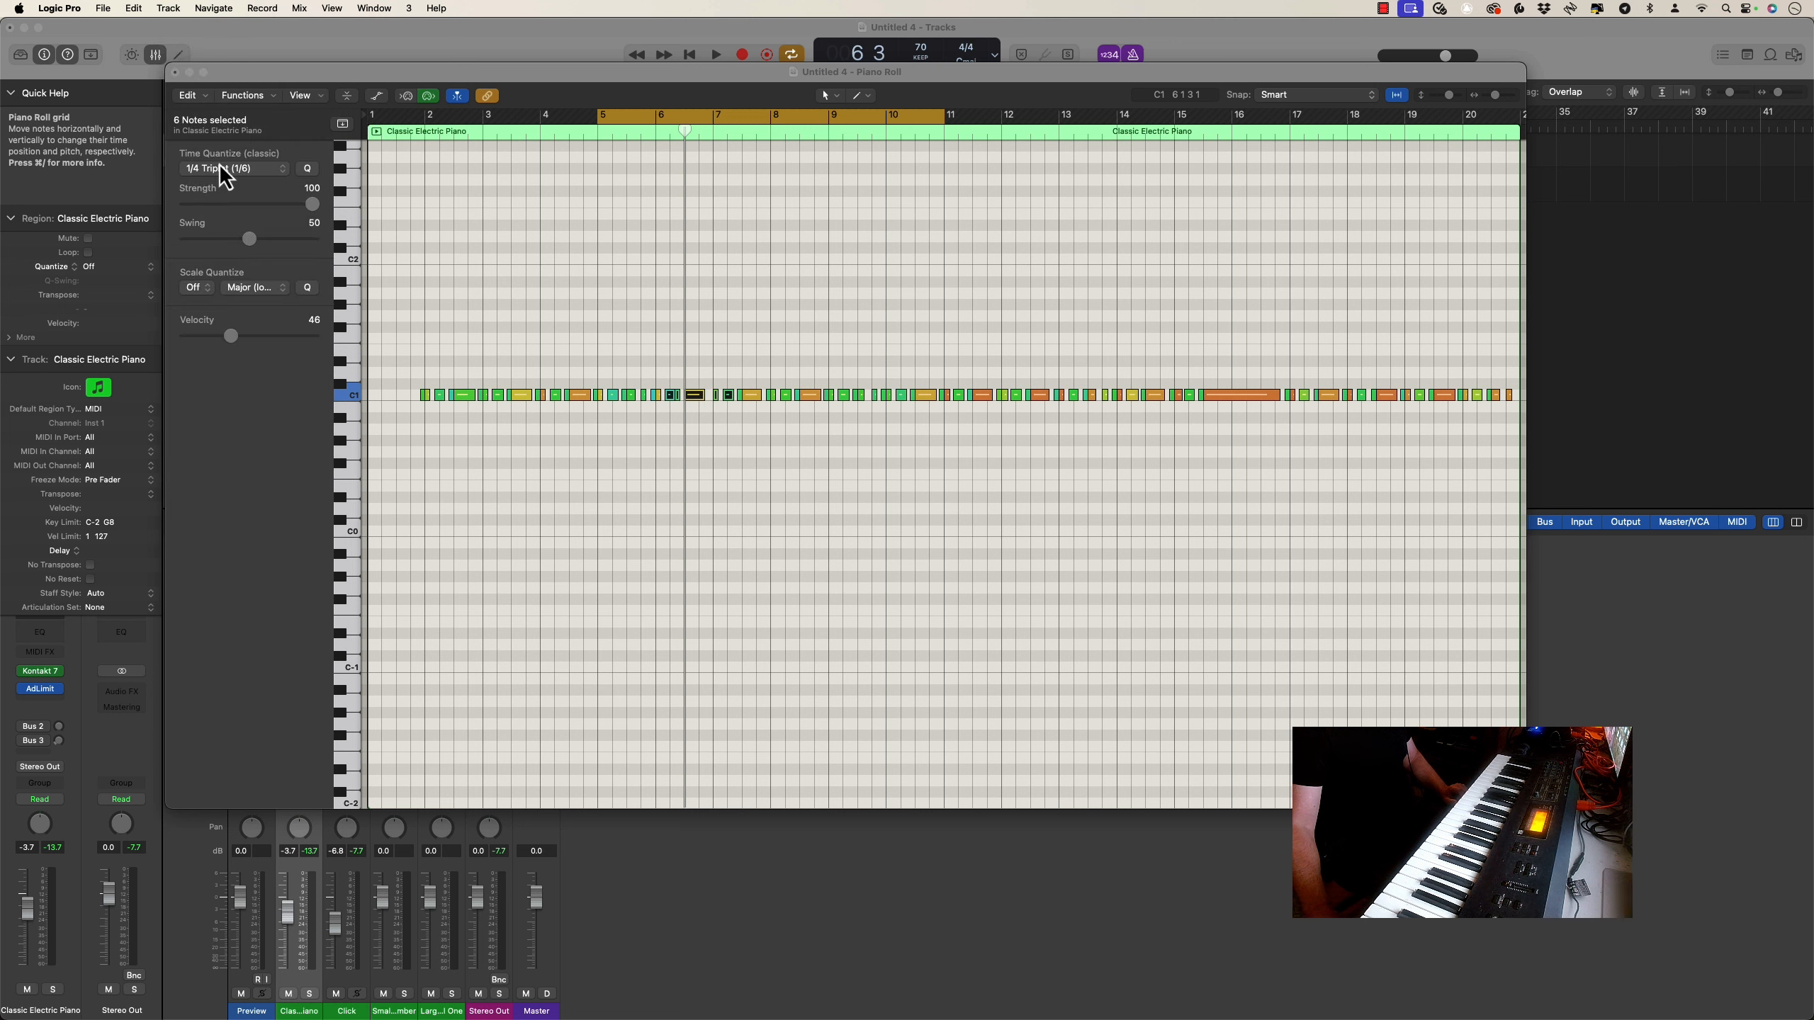
pyautogui.press('space')
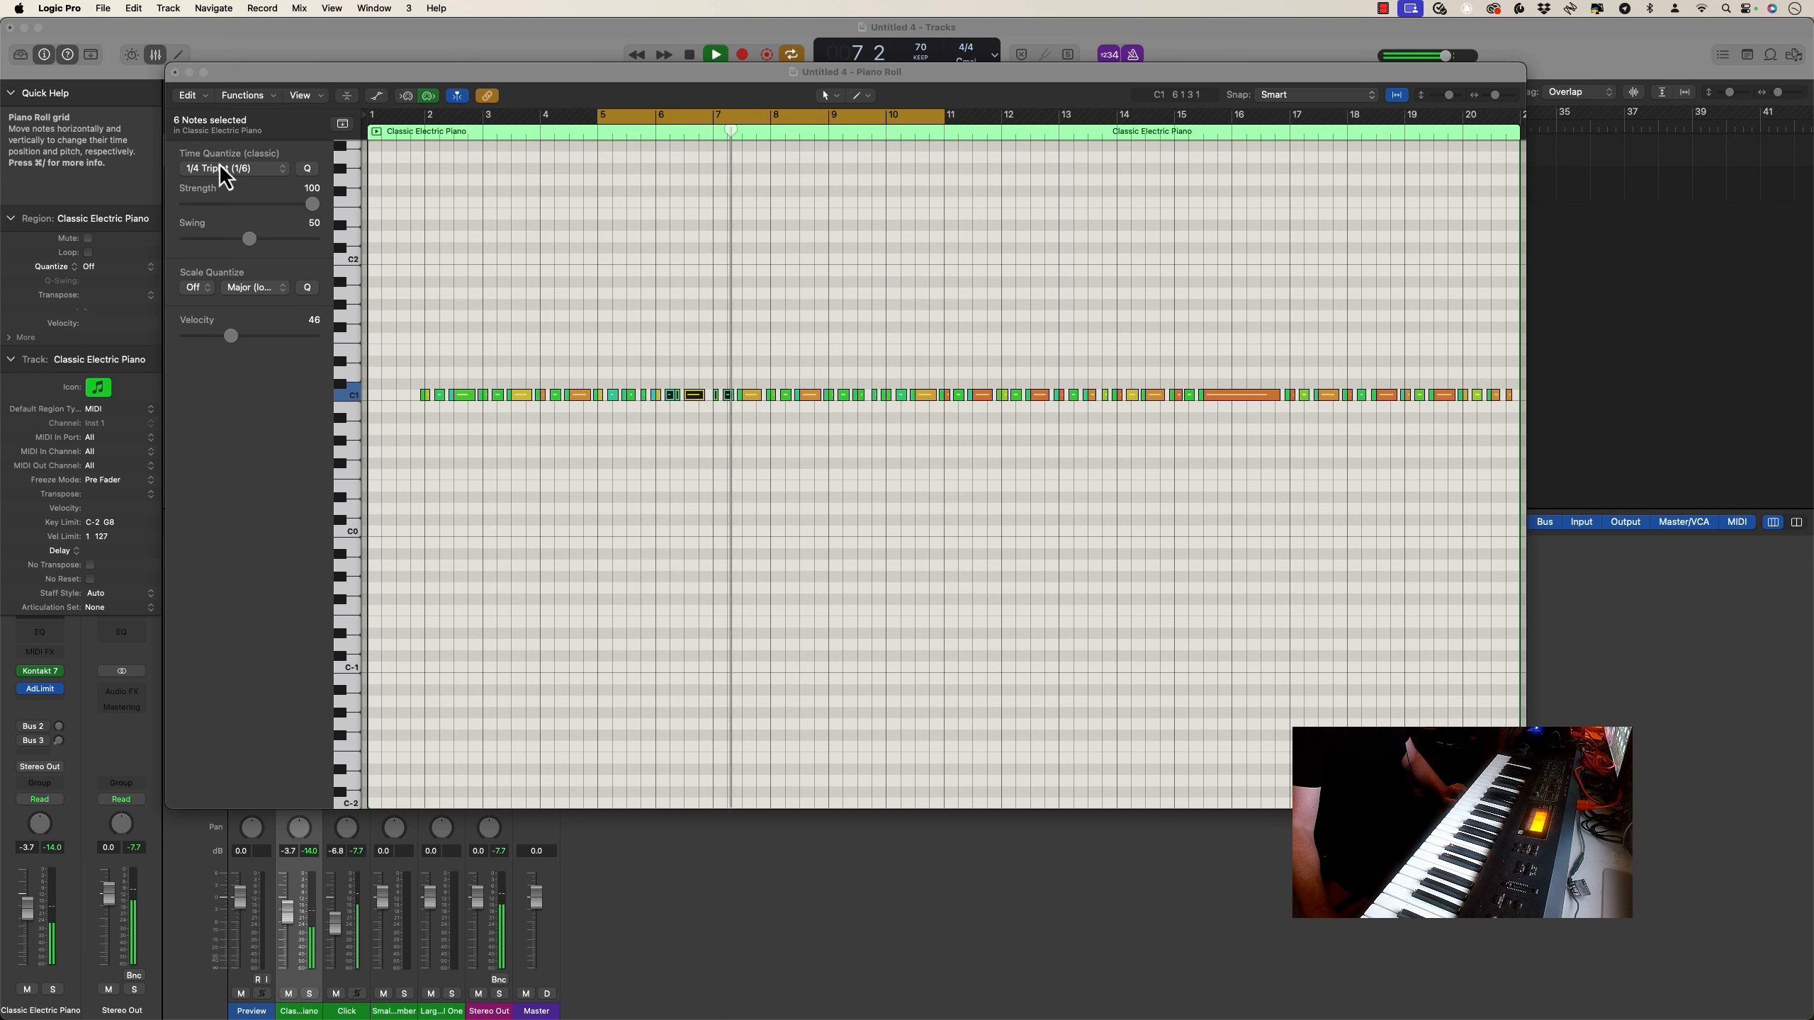
pyautogui.press('space')
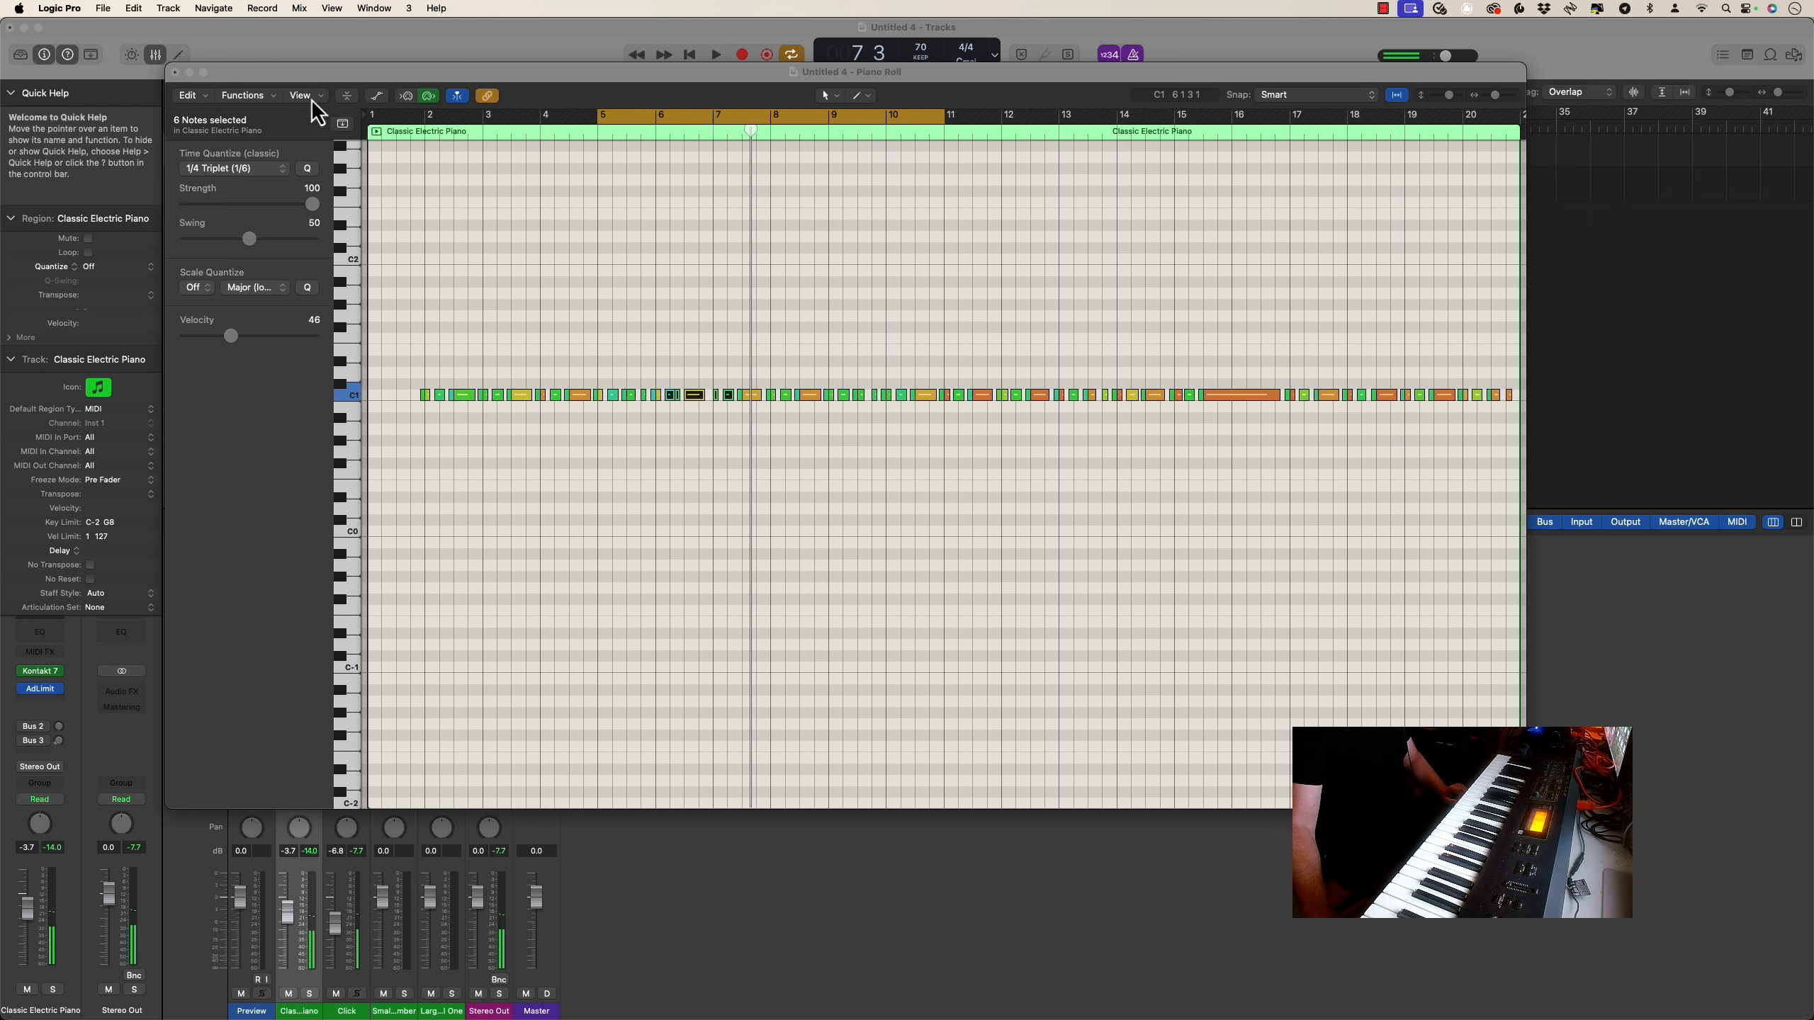
# Close the Piano Roll window and set the cycle range to cover the whole region from bar 1 to bar 21
pyautogui.moveTo(415, 69); pyautogui.dragTo(460, 386)
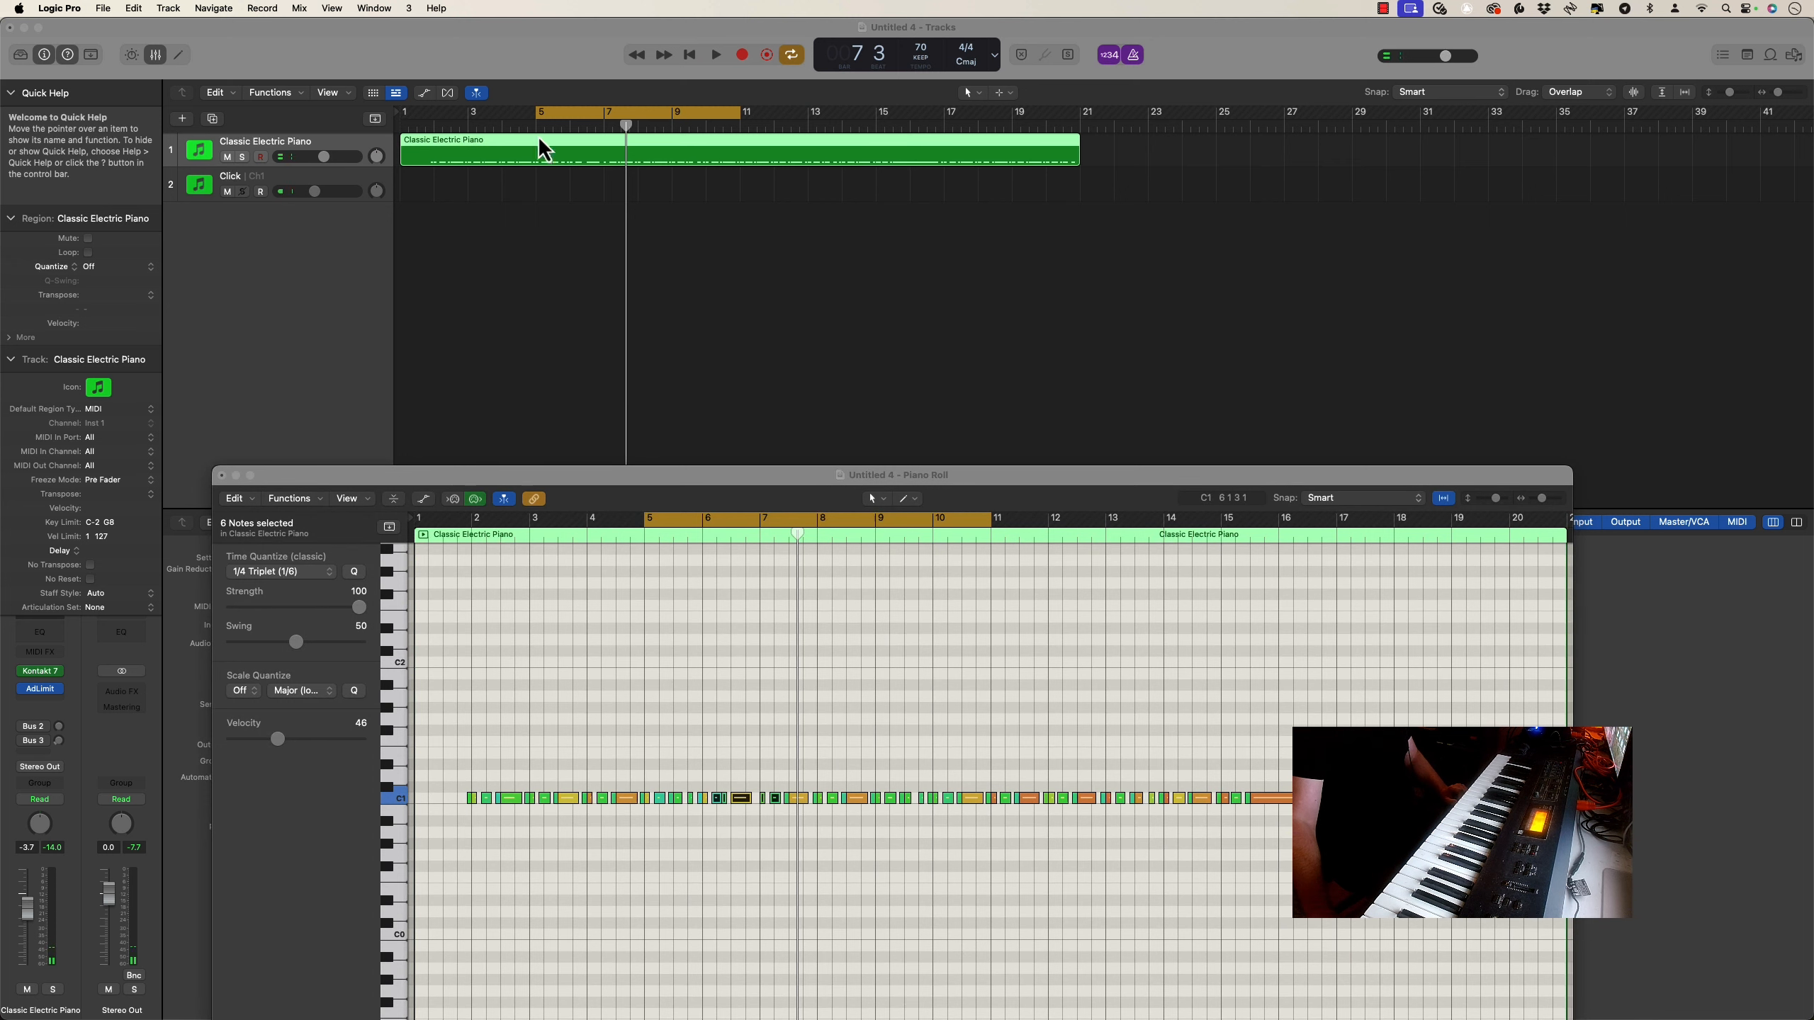
pyautogui.moveTo(537, 123); pyautogui.dragTo(412, 133)
pyautogui.press('super+w')
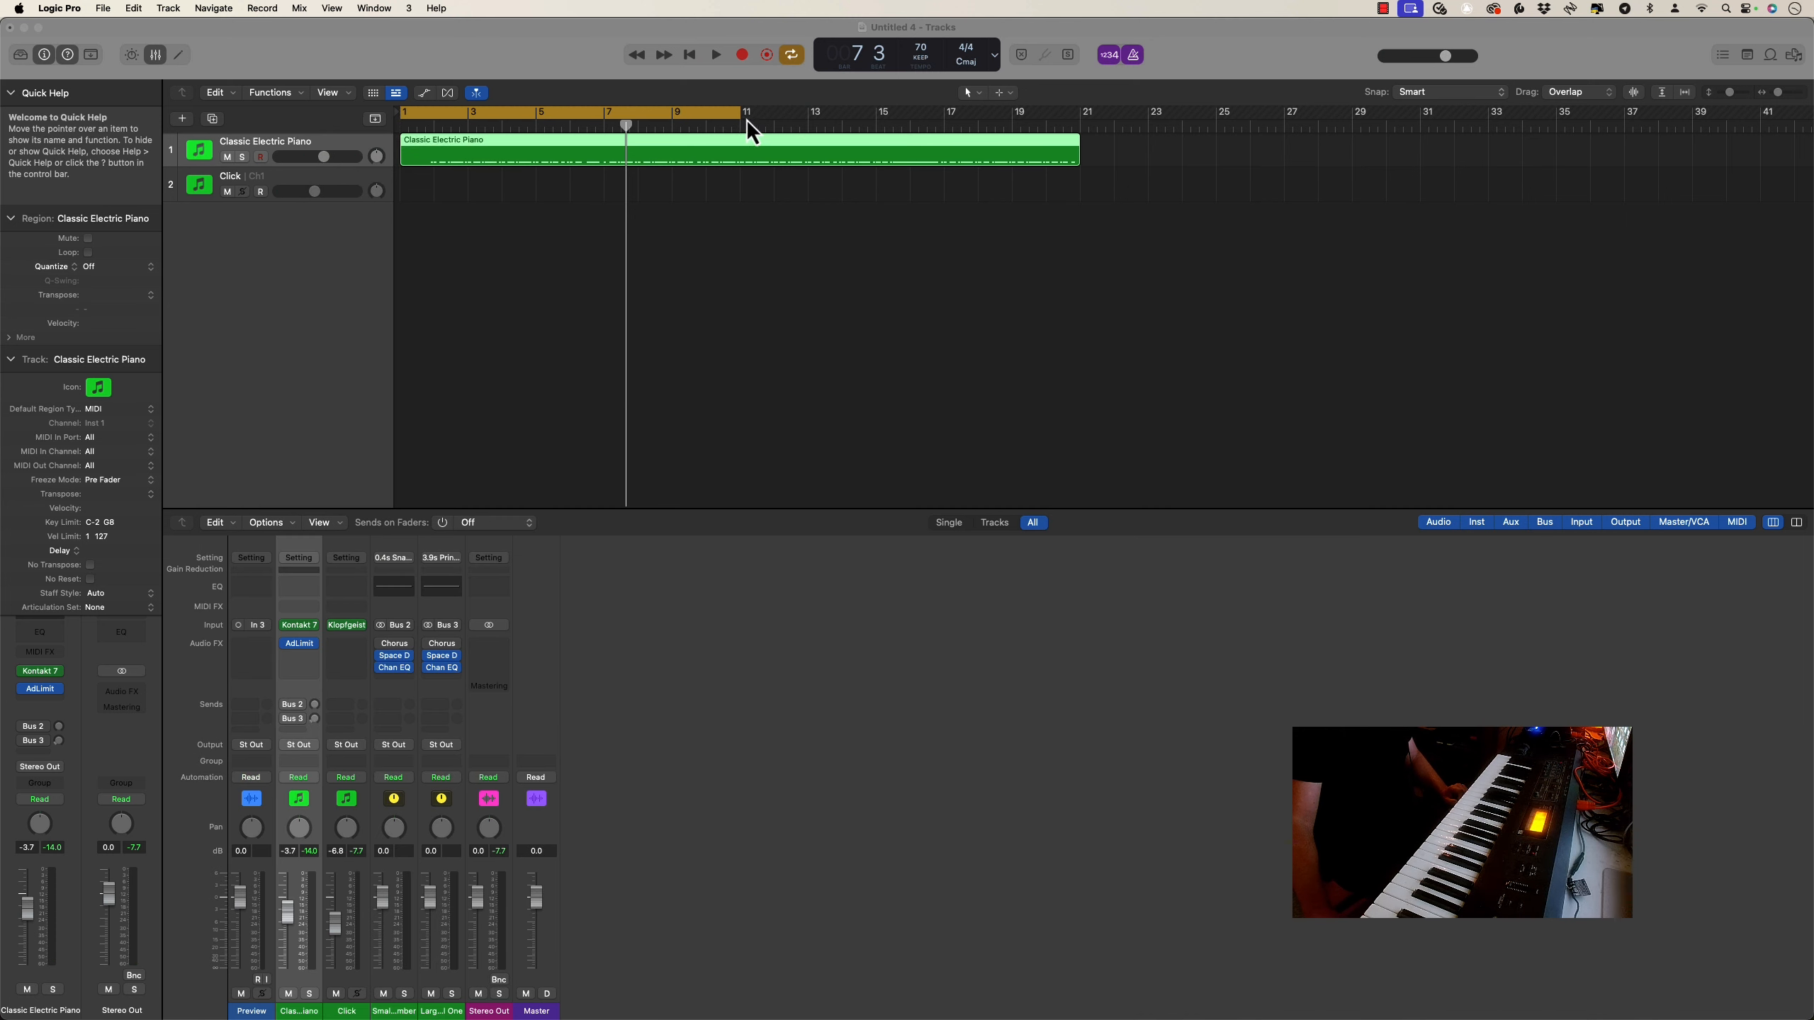
pyautogui.moveTo(736, 116); pyautogui.dragTo(1074, 128)
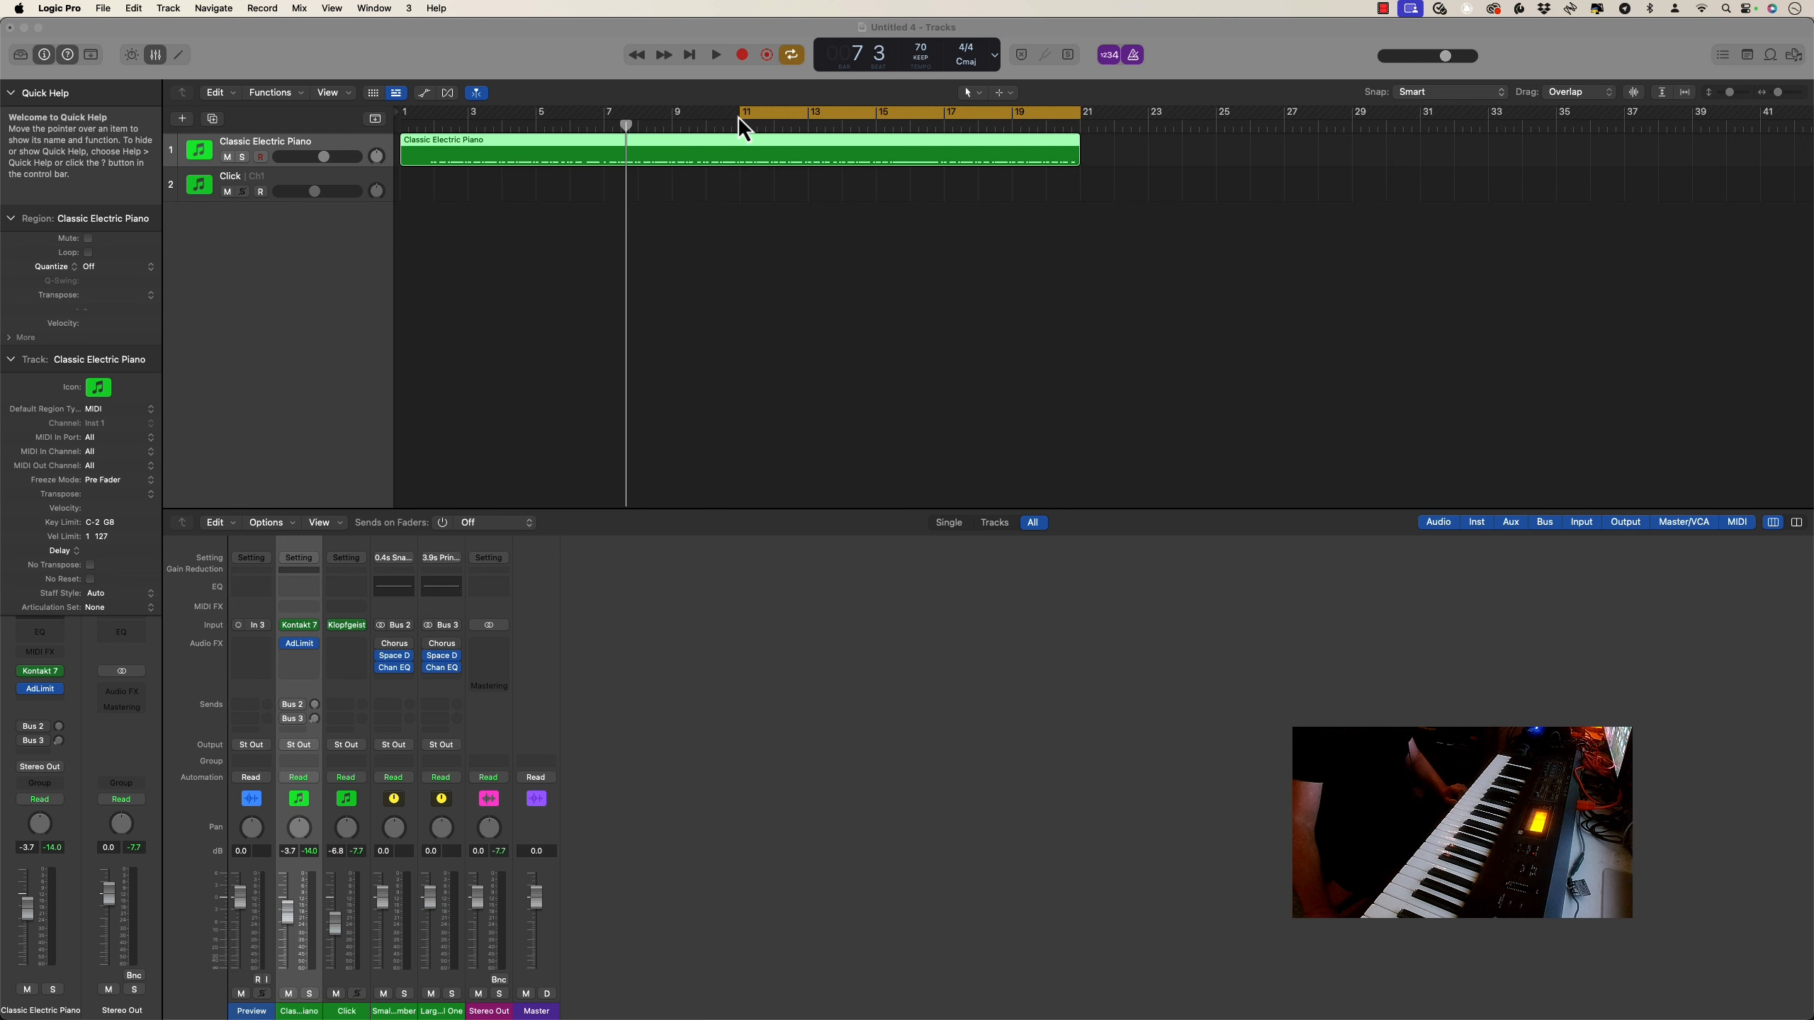
pyautogui.moveTo(739, 124); pyautogui.dragTo(393, 157)
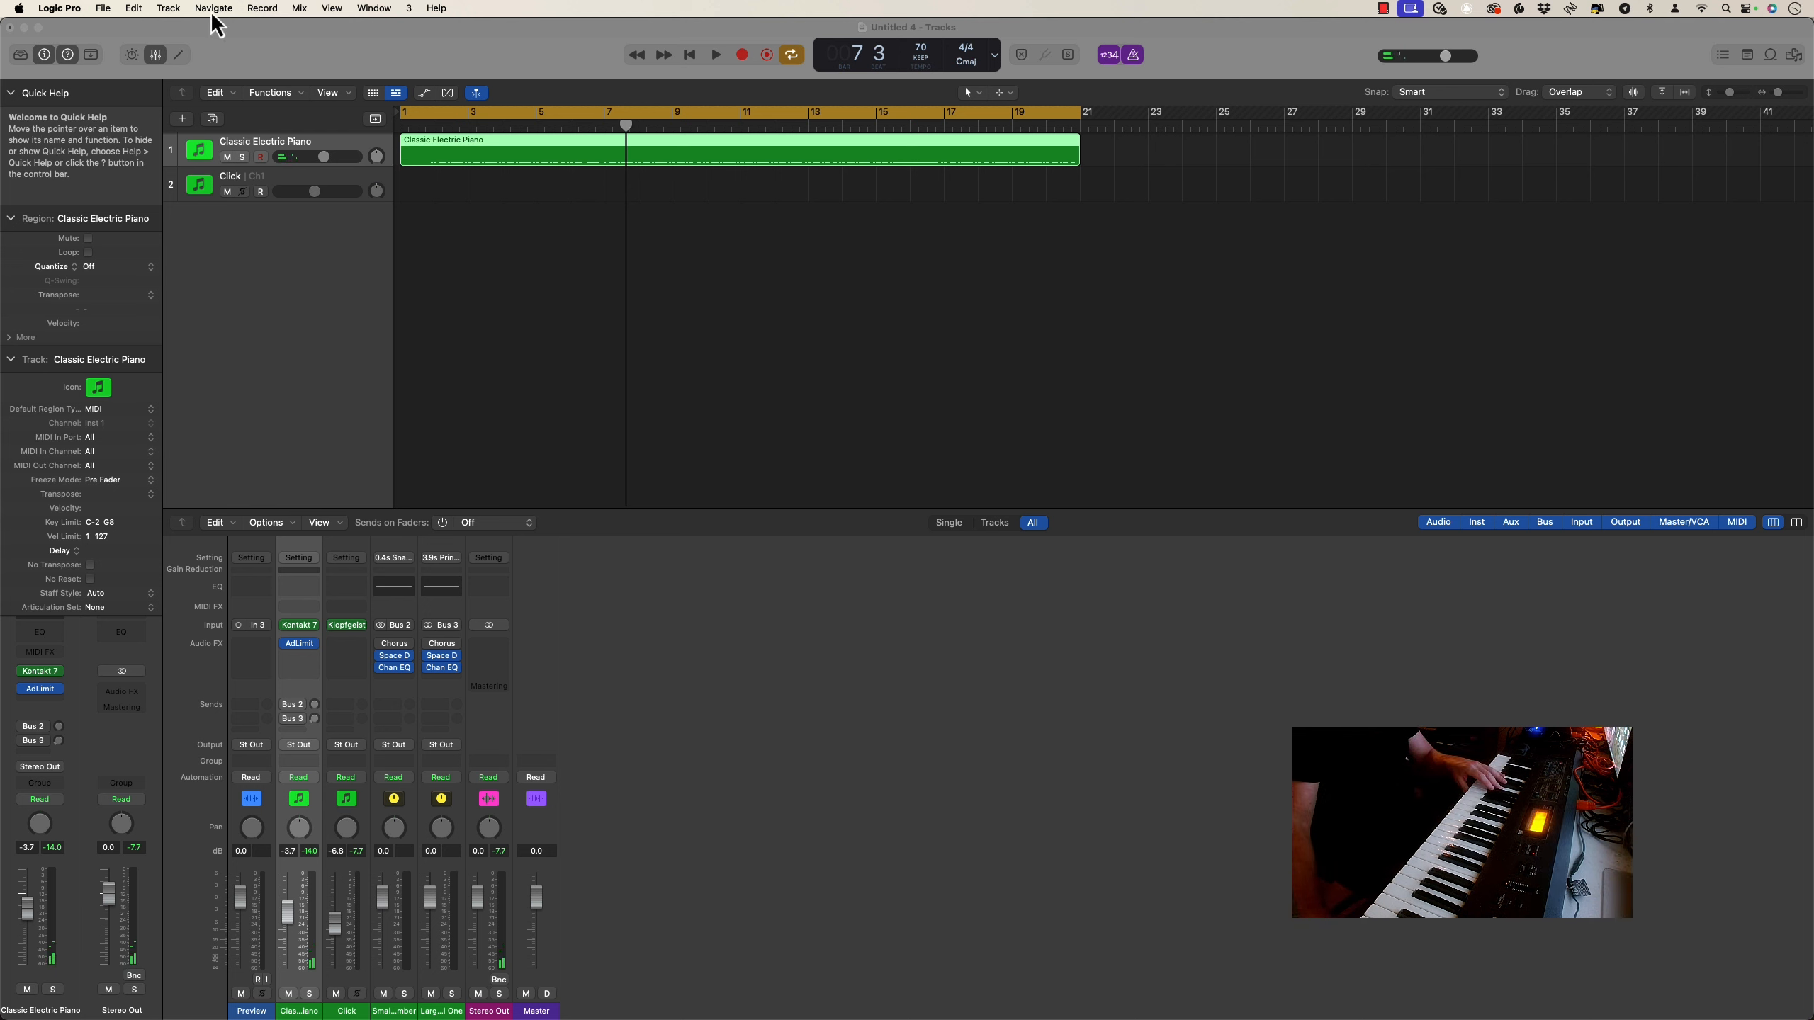
# Create a second Classic Electric Piano track that uses the same channel as the first one
pyautogui.click(170, 9)
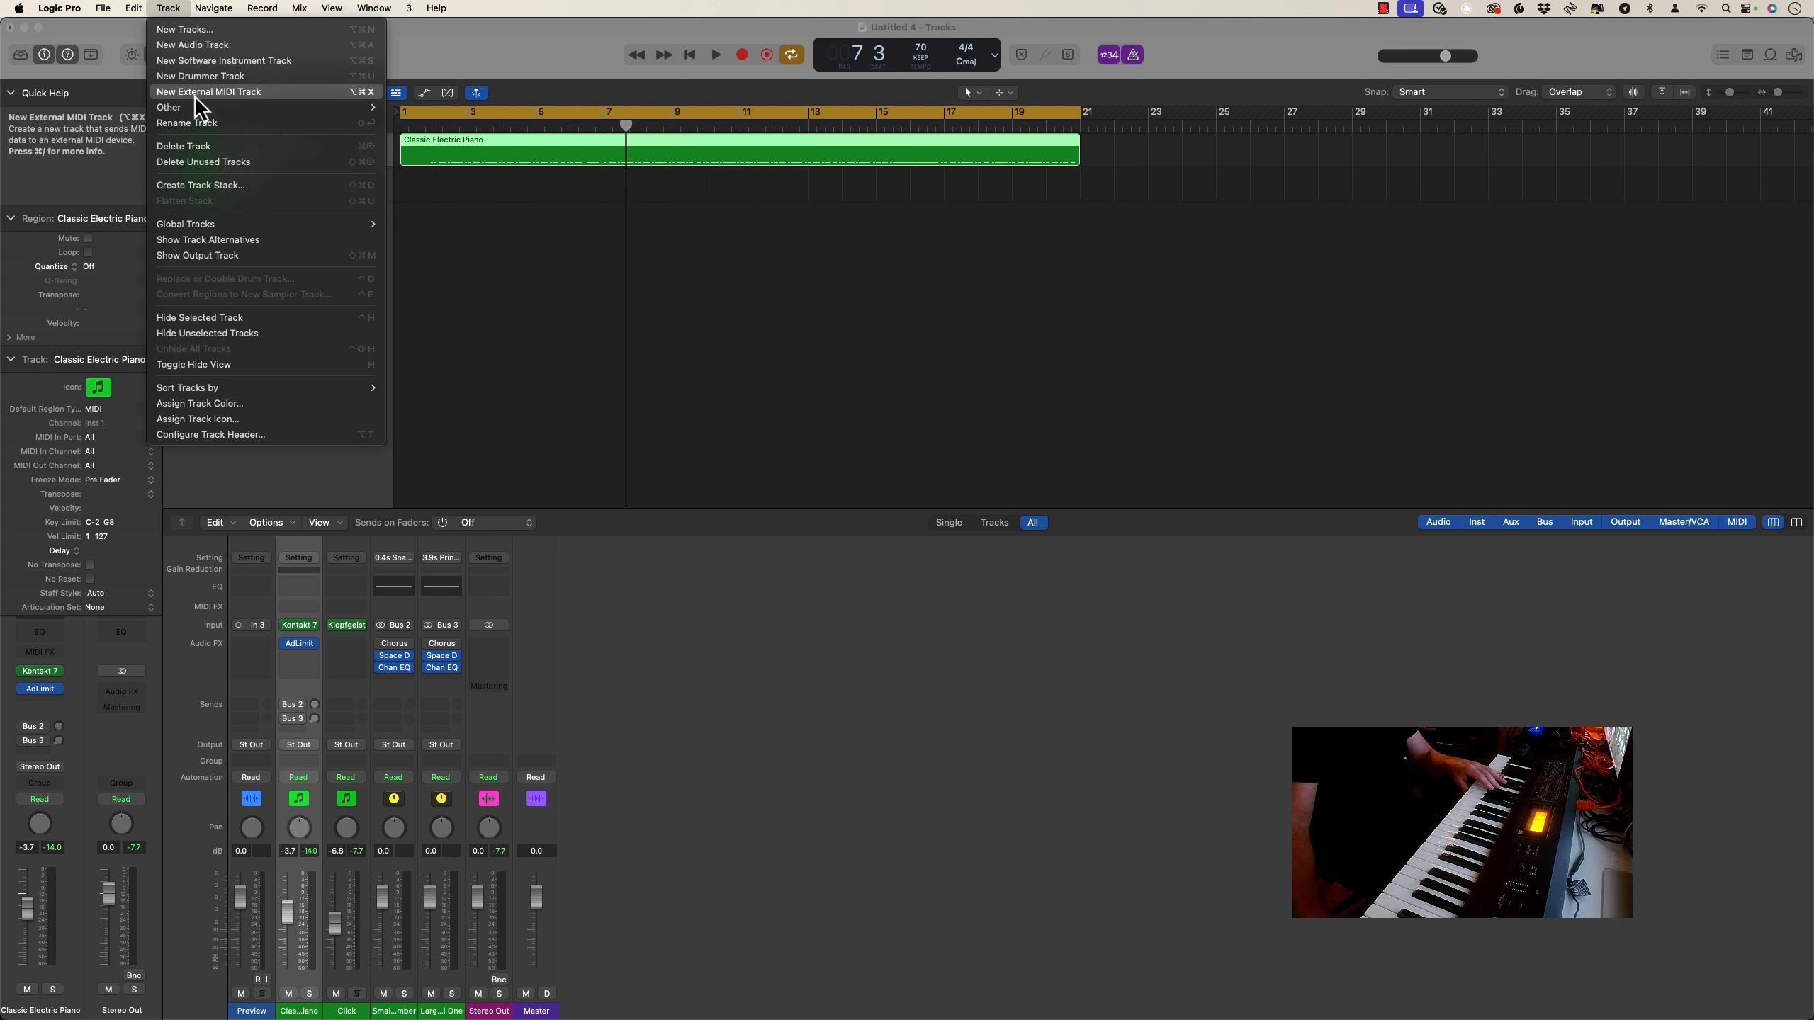
pyautogui.moveTo(200, 107)
pyautogui.click(472, 142)
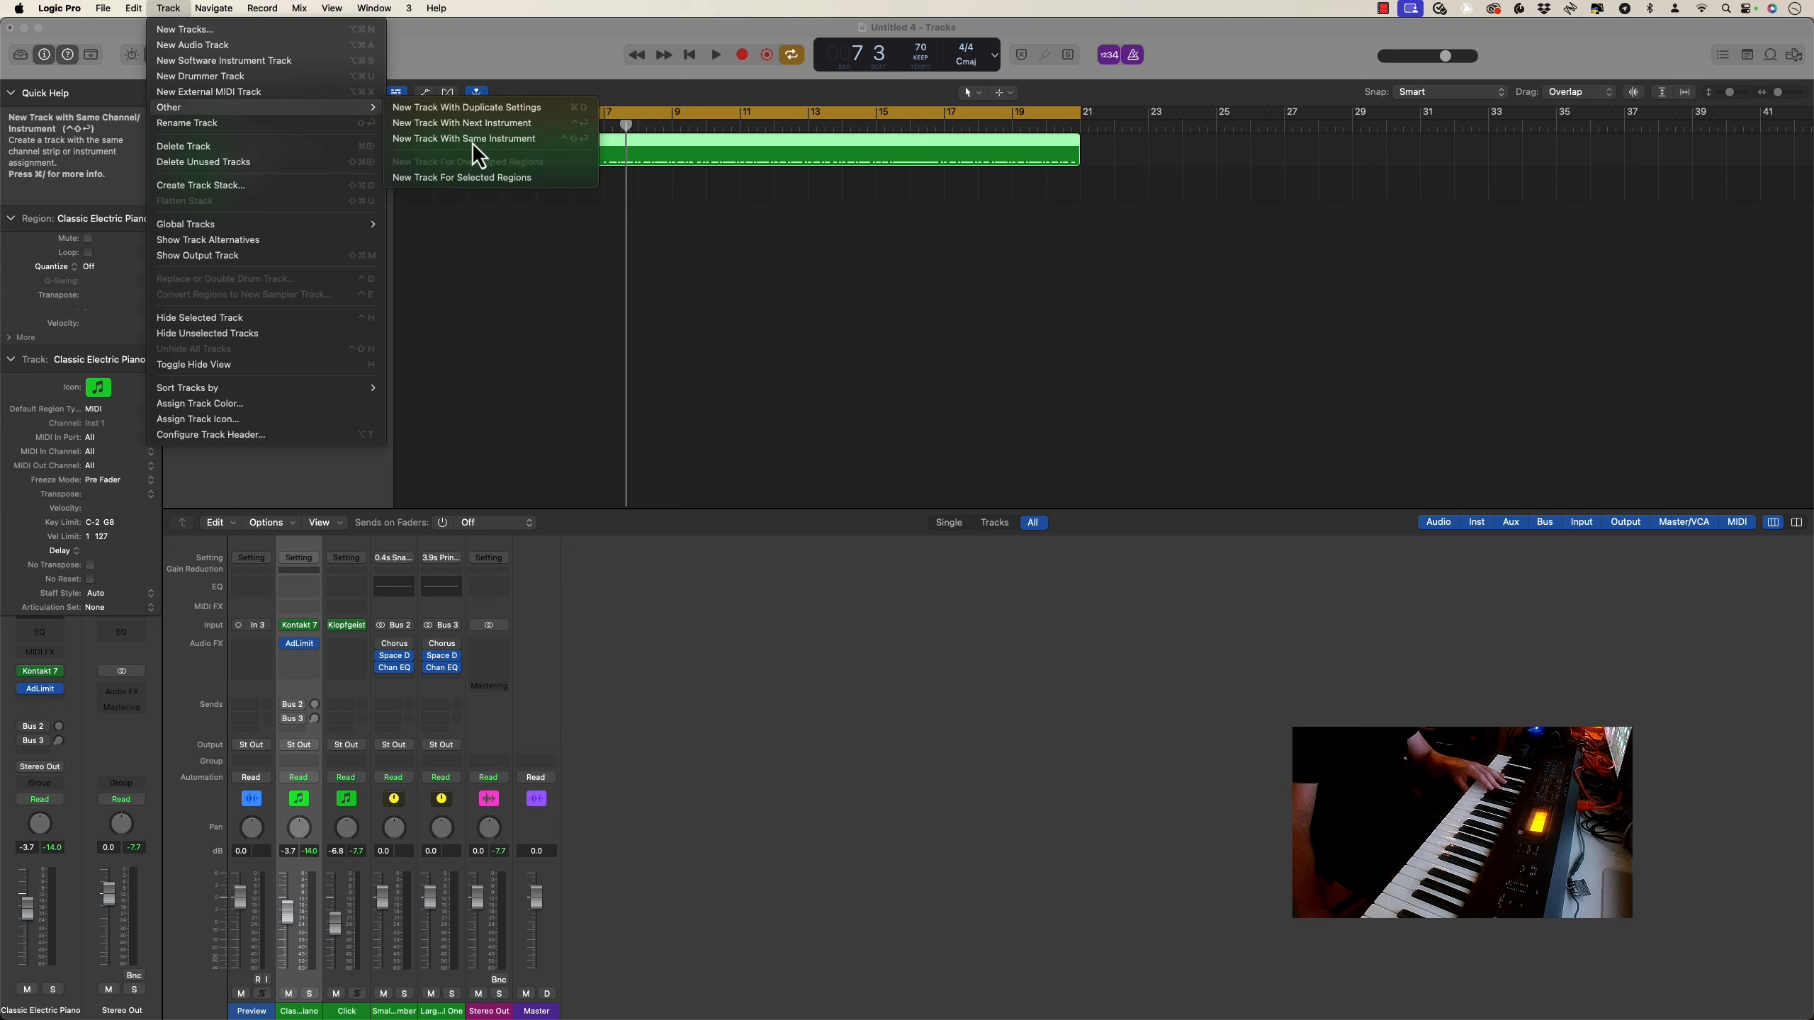
# Record a second performance on the new track from bar 1, turning cycle mode off near bar 20 and stopping at about bar 22
pyautogui.click(741, 57)
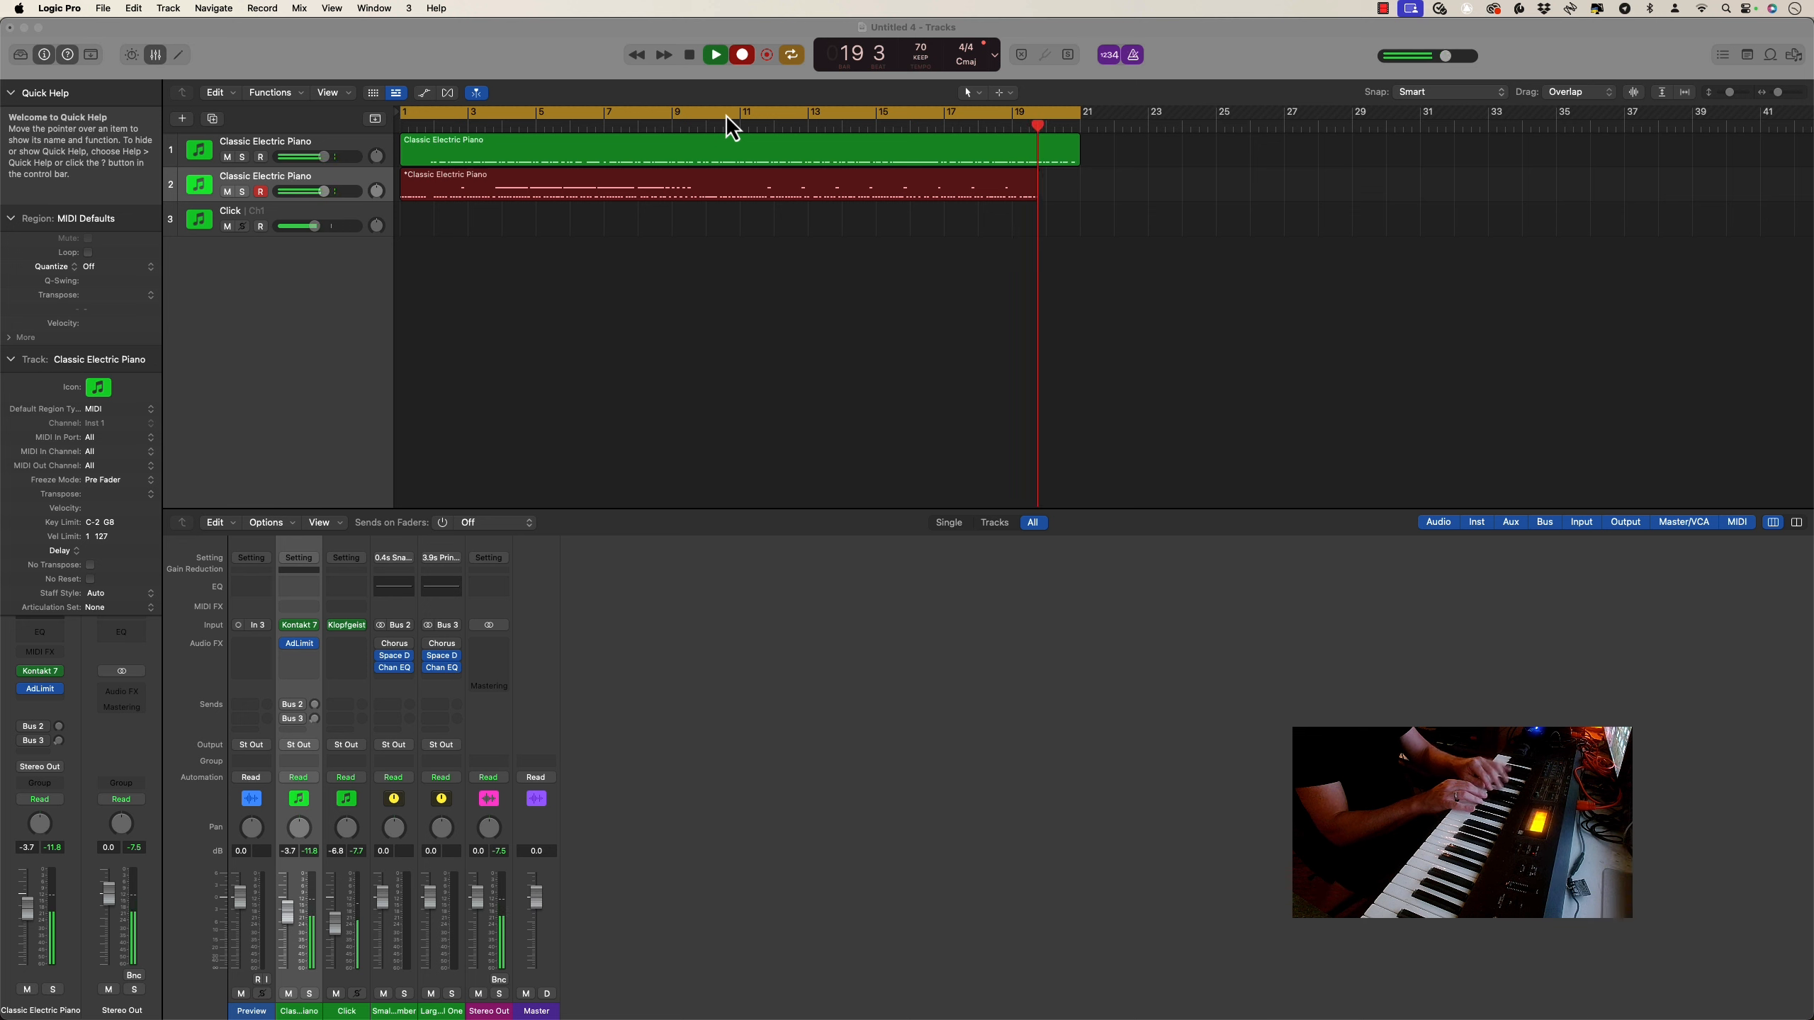
pyautogui.click(791, 55)
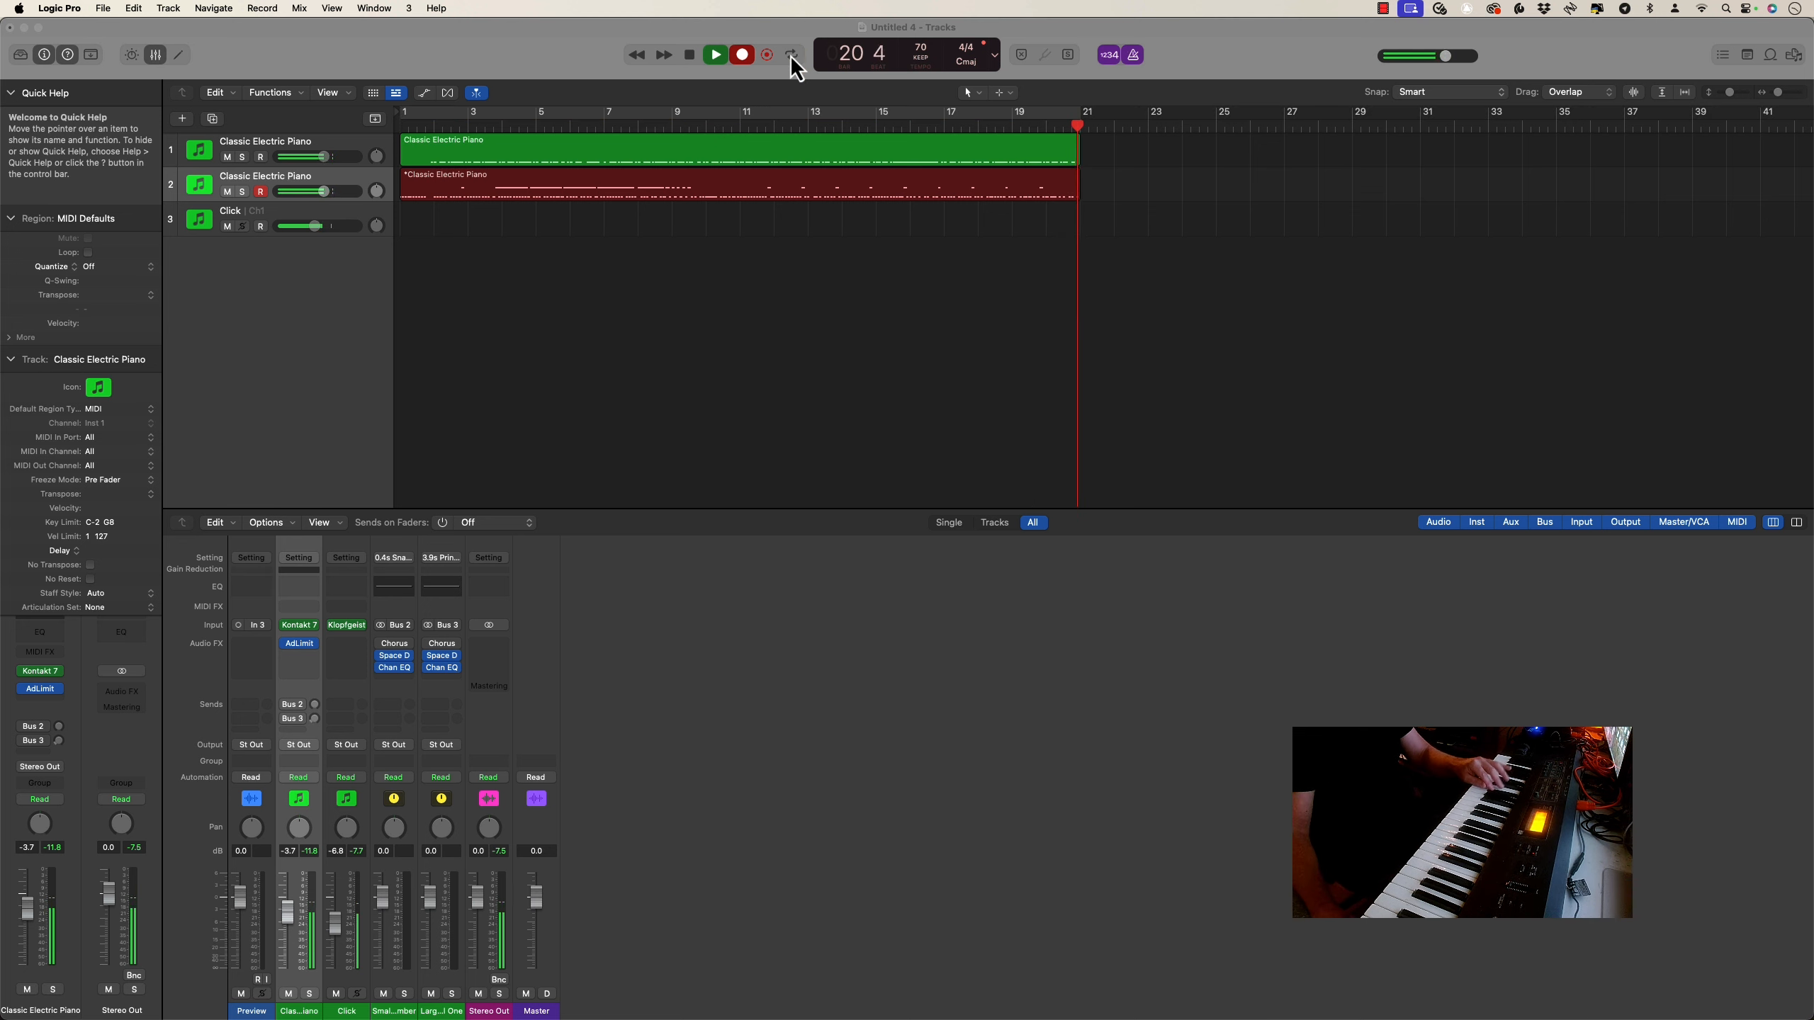
pyautogui.hscroll(2, 615, 243)
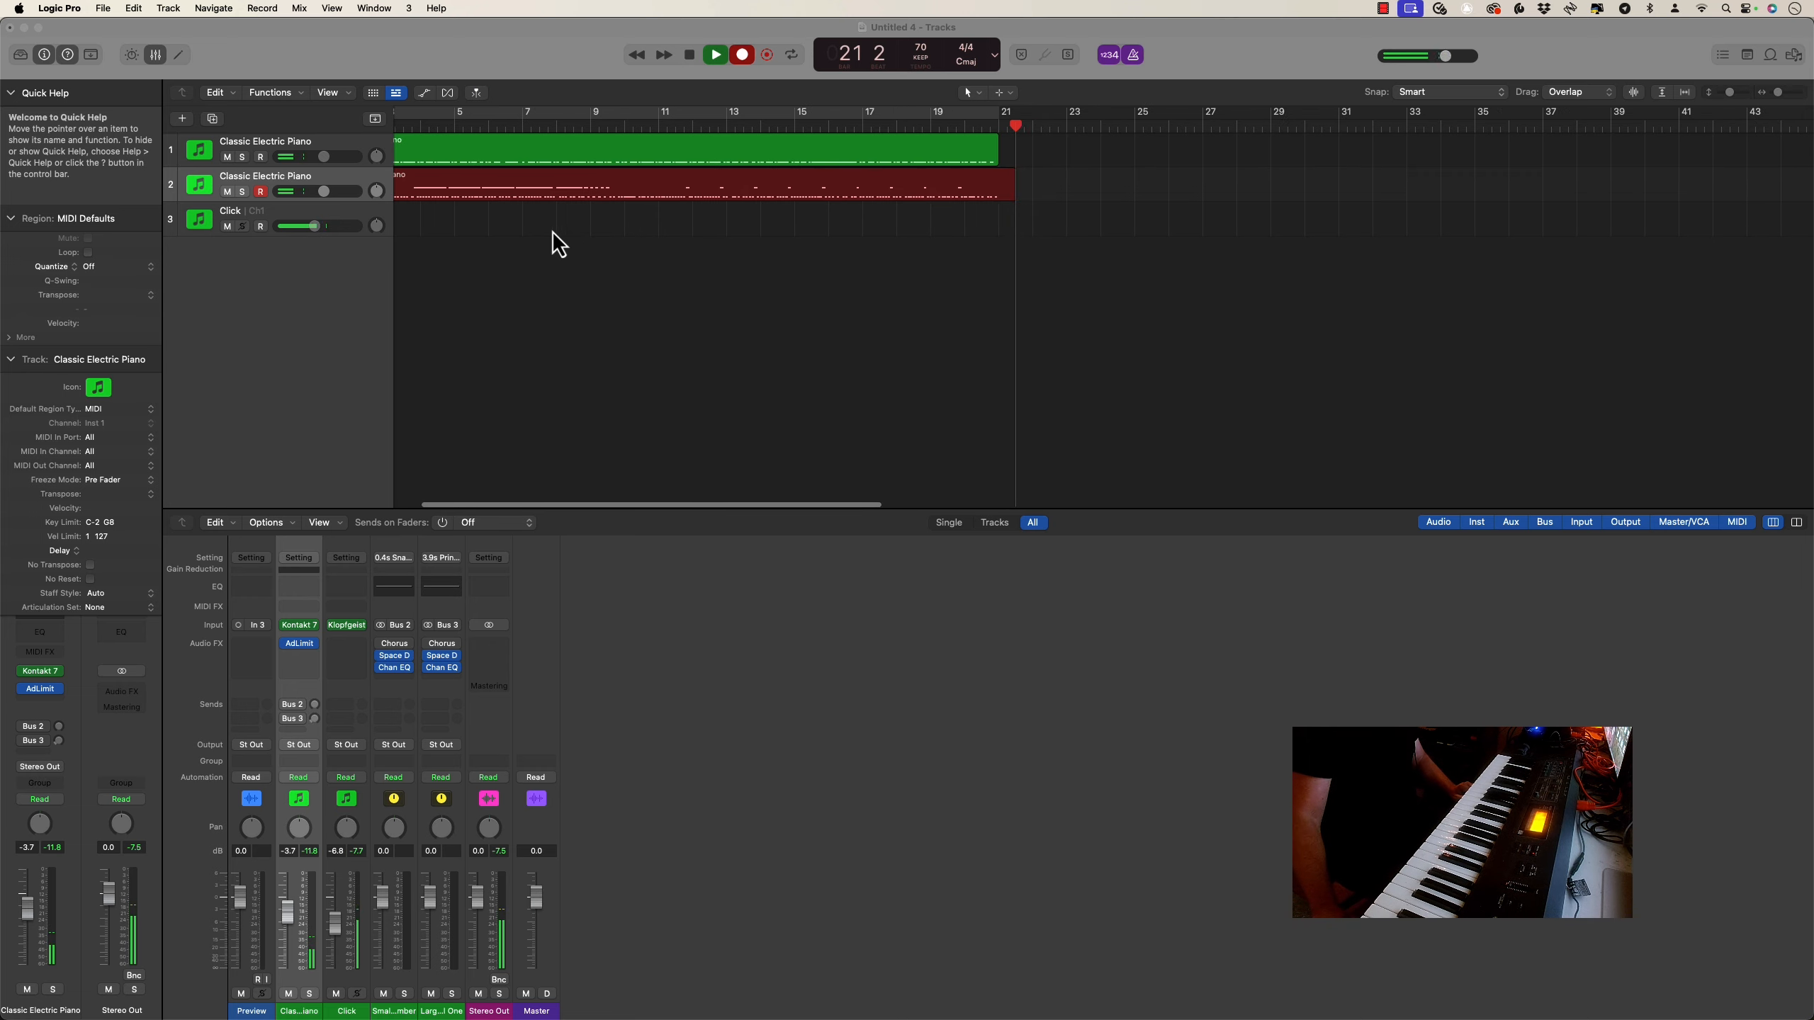
pyautogui.hscroll(-2, 627, 247)
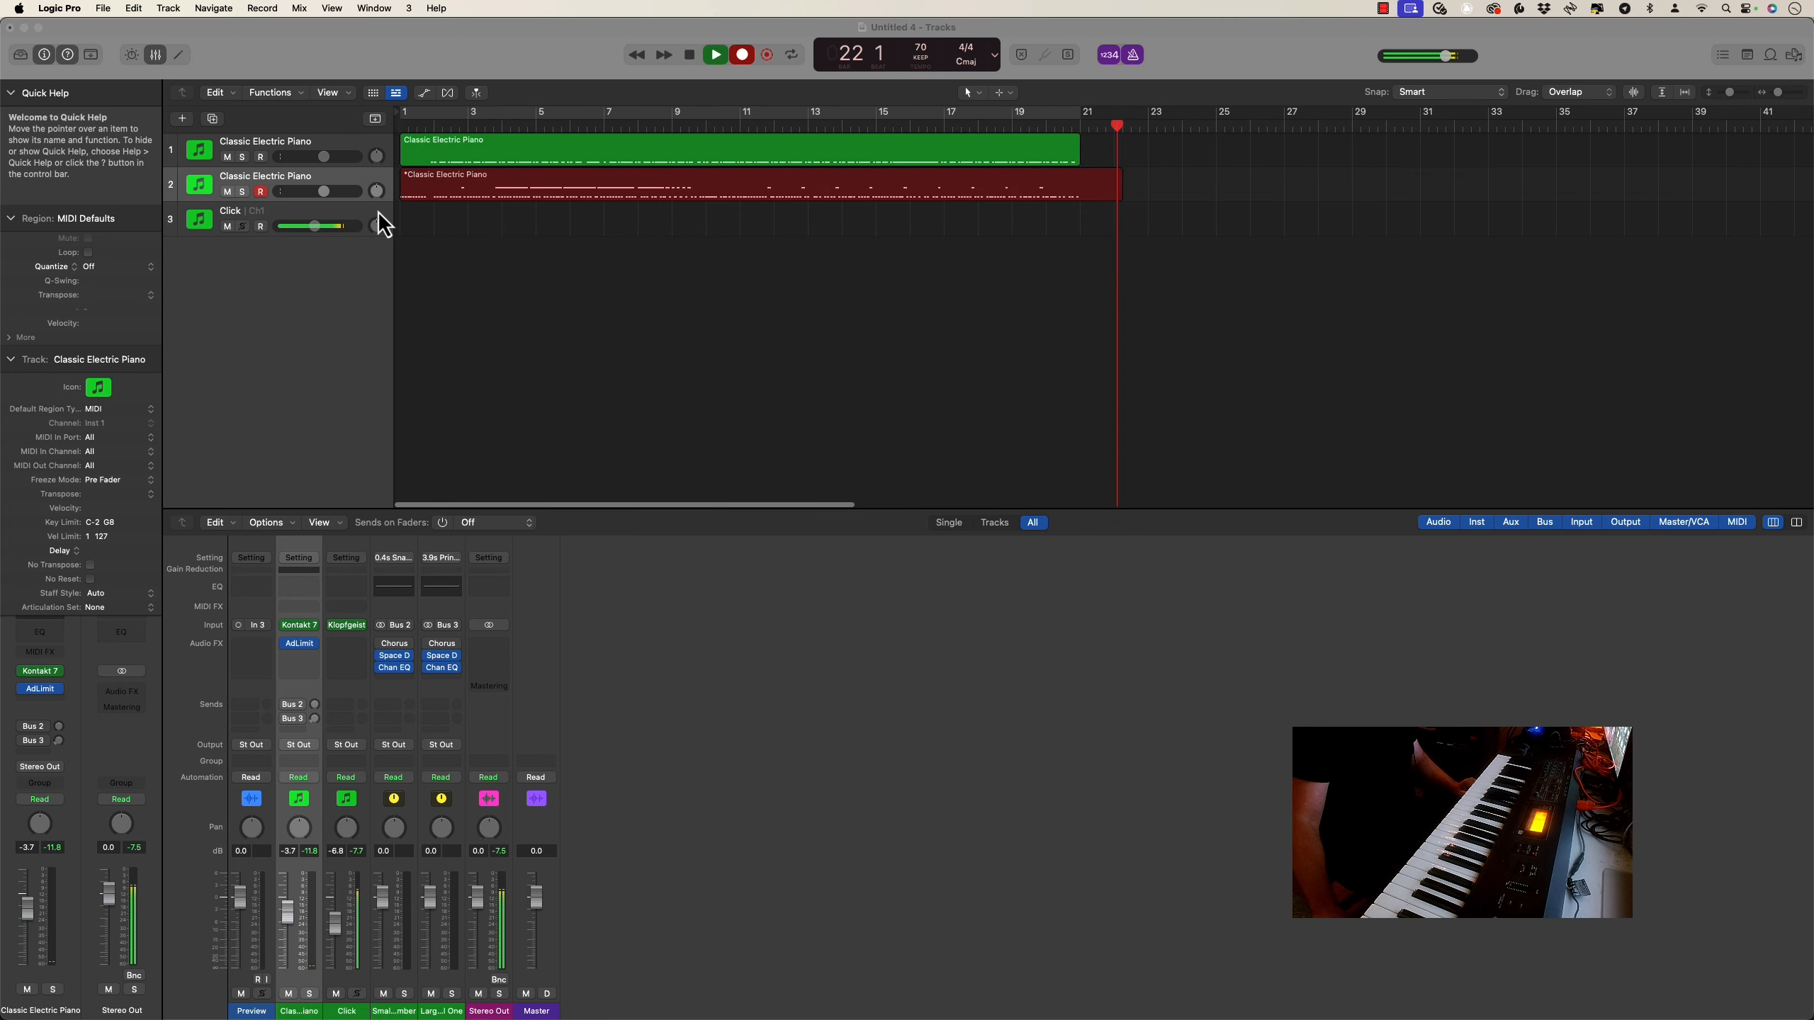
pyautogui.click(686, 57)
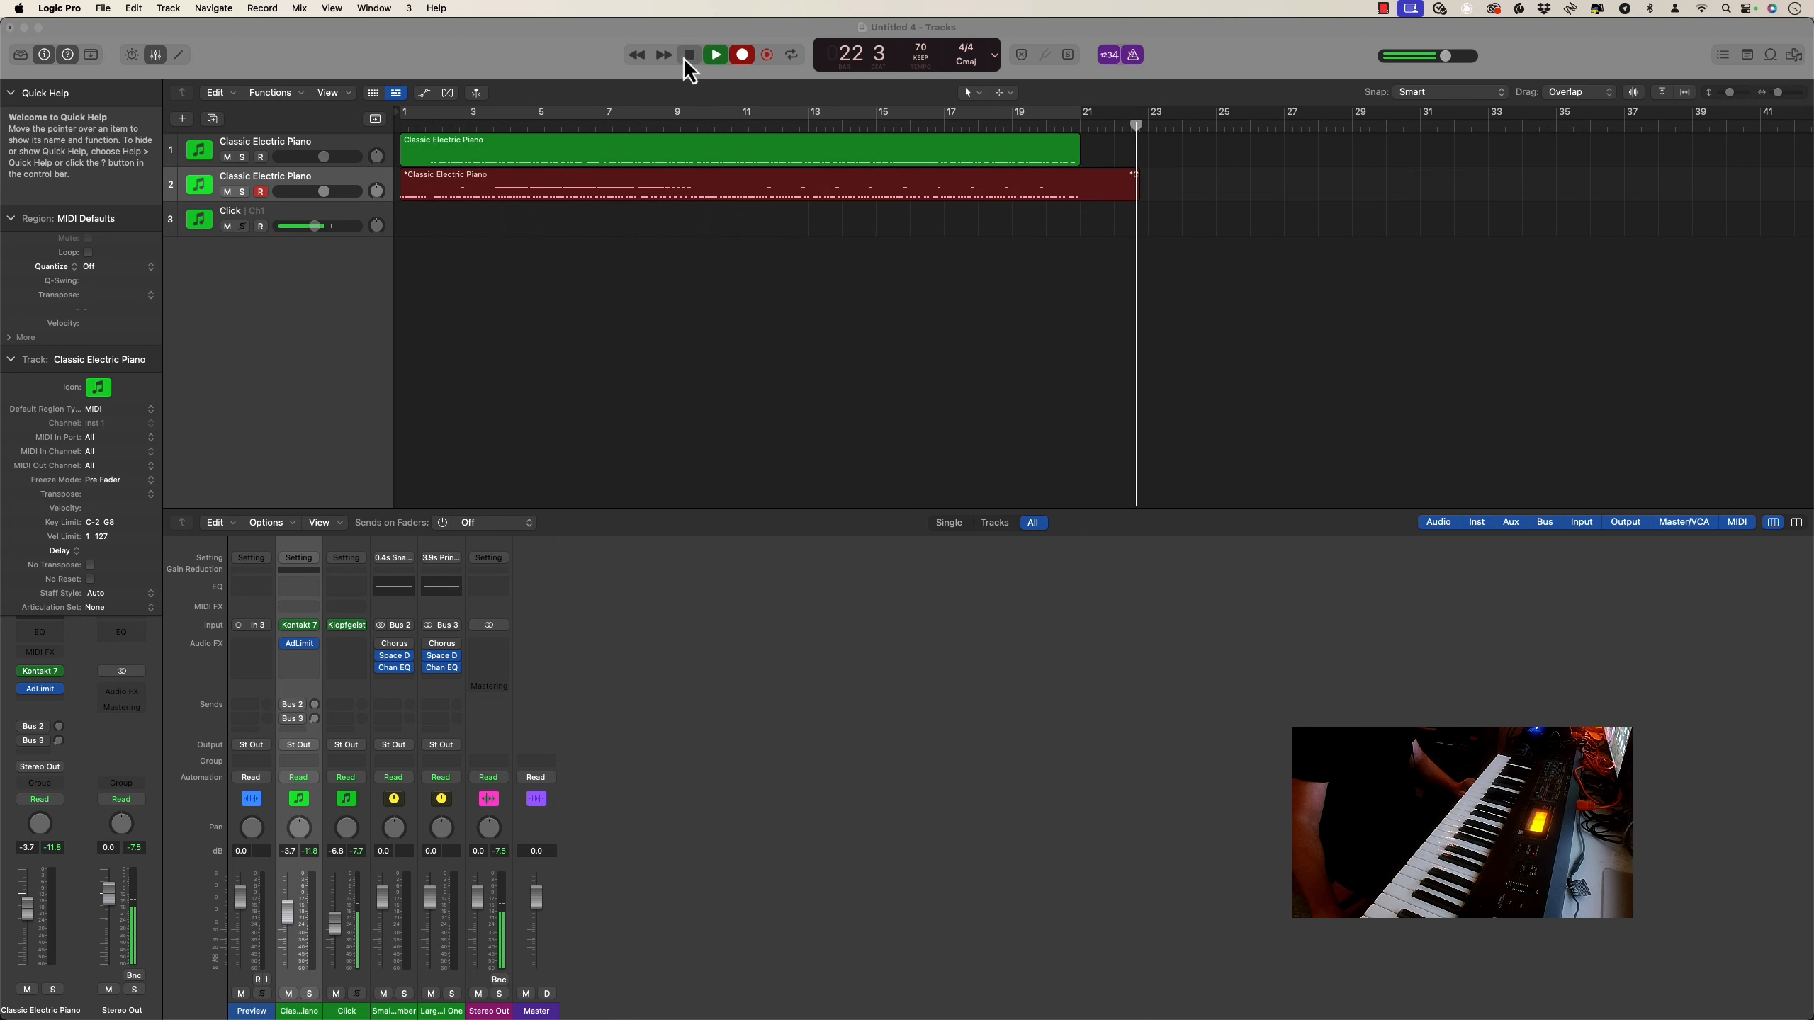
# Enlarge the tracks and split off roughly the first bar of the second Classic Electric Piano region with a marquee selection
pyautogui.click(332, 94)
pyautogui.click(363, 295)
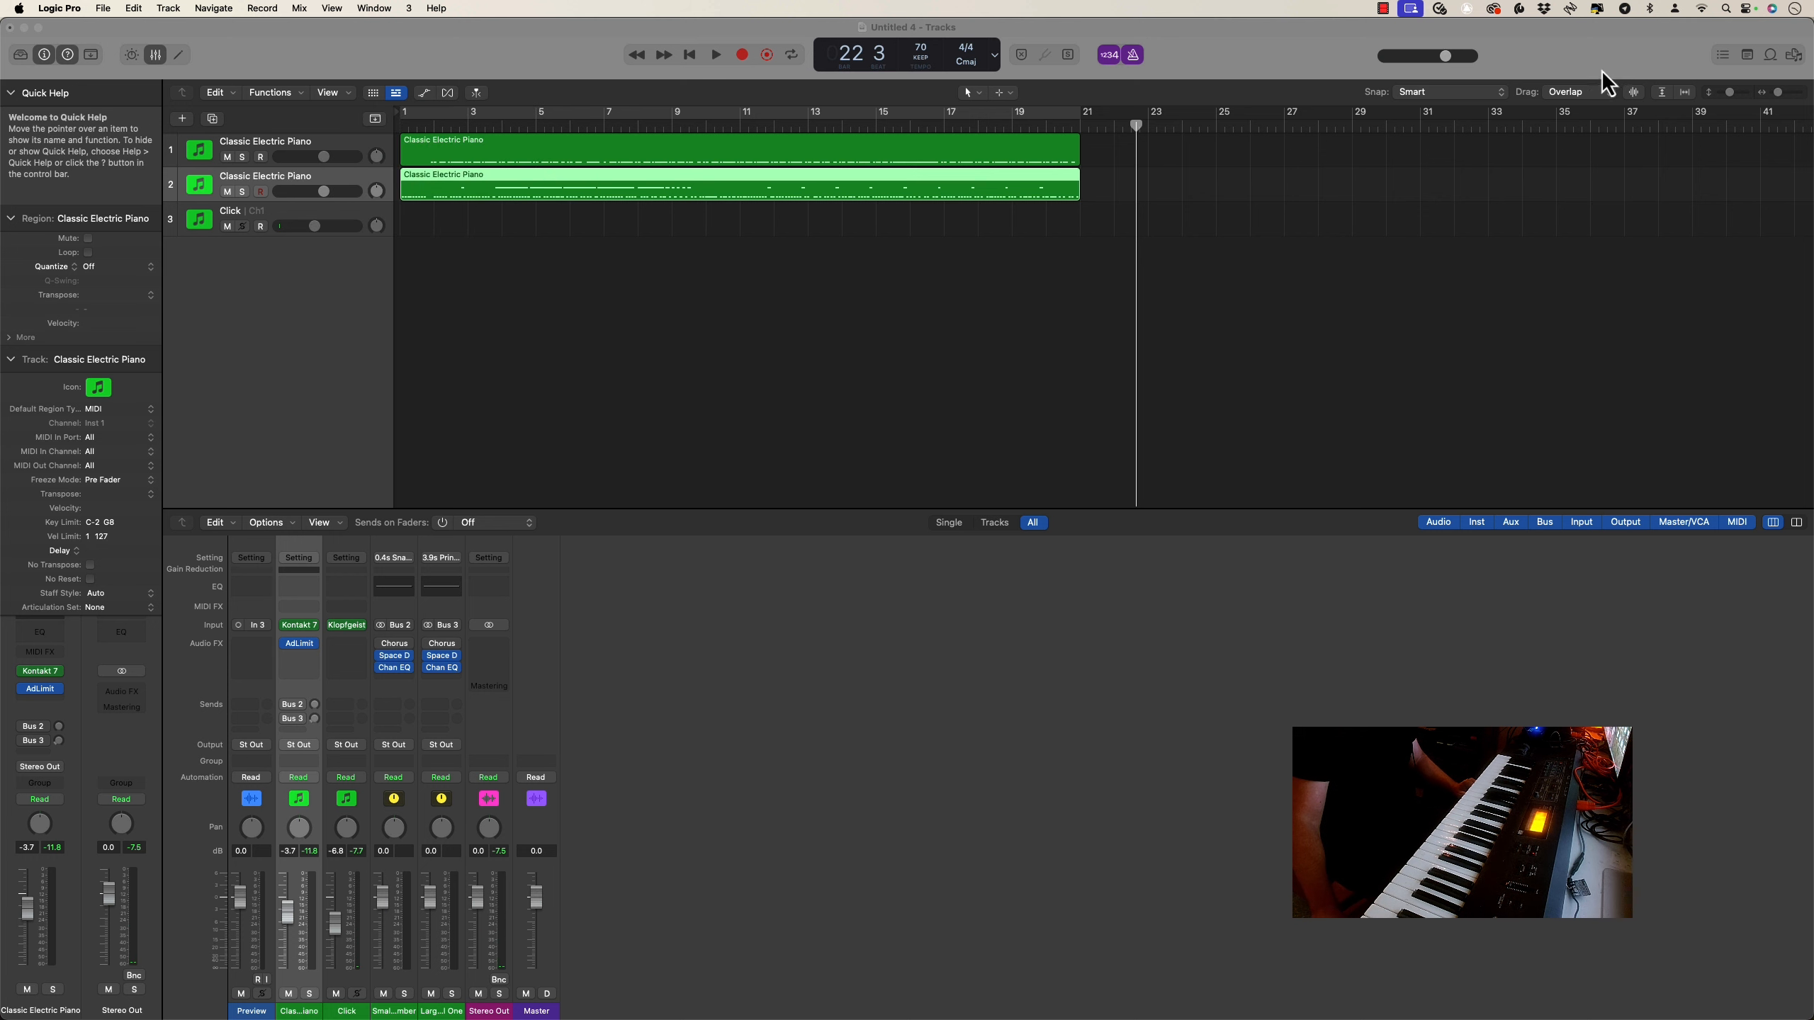
pyautogui.moveTo(1779, 95); pyautogui.dragTo(1749, 98)
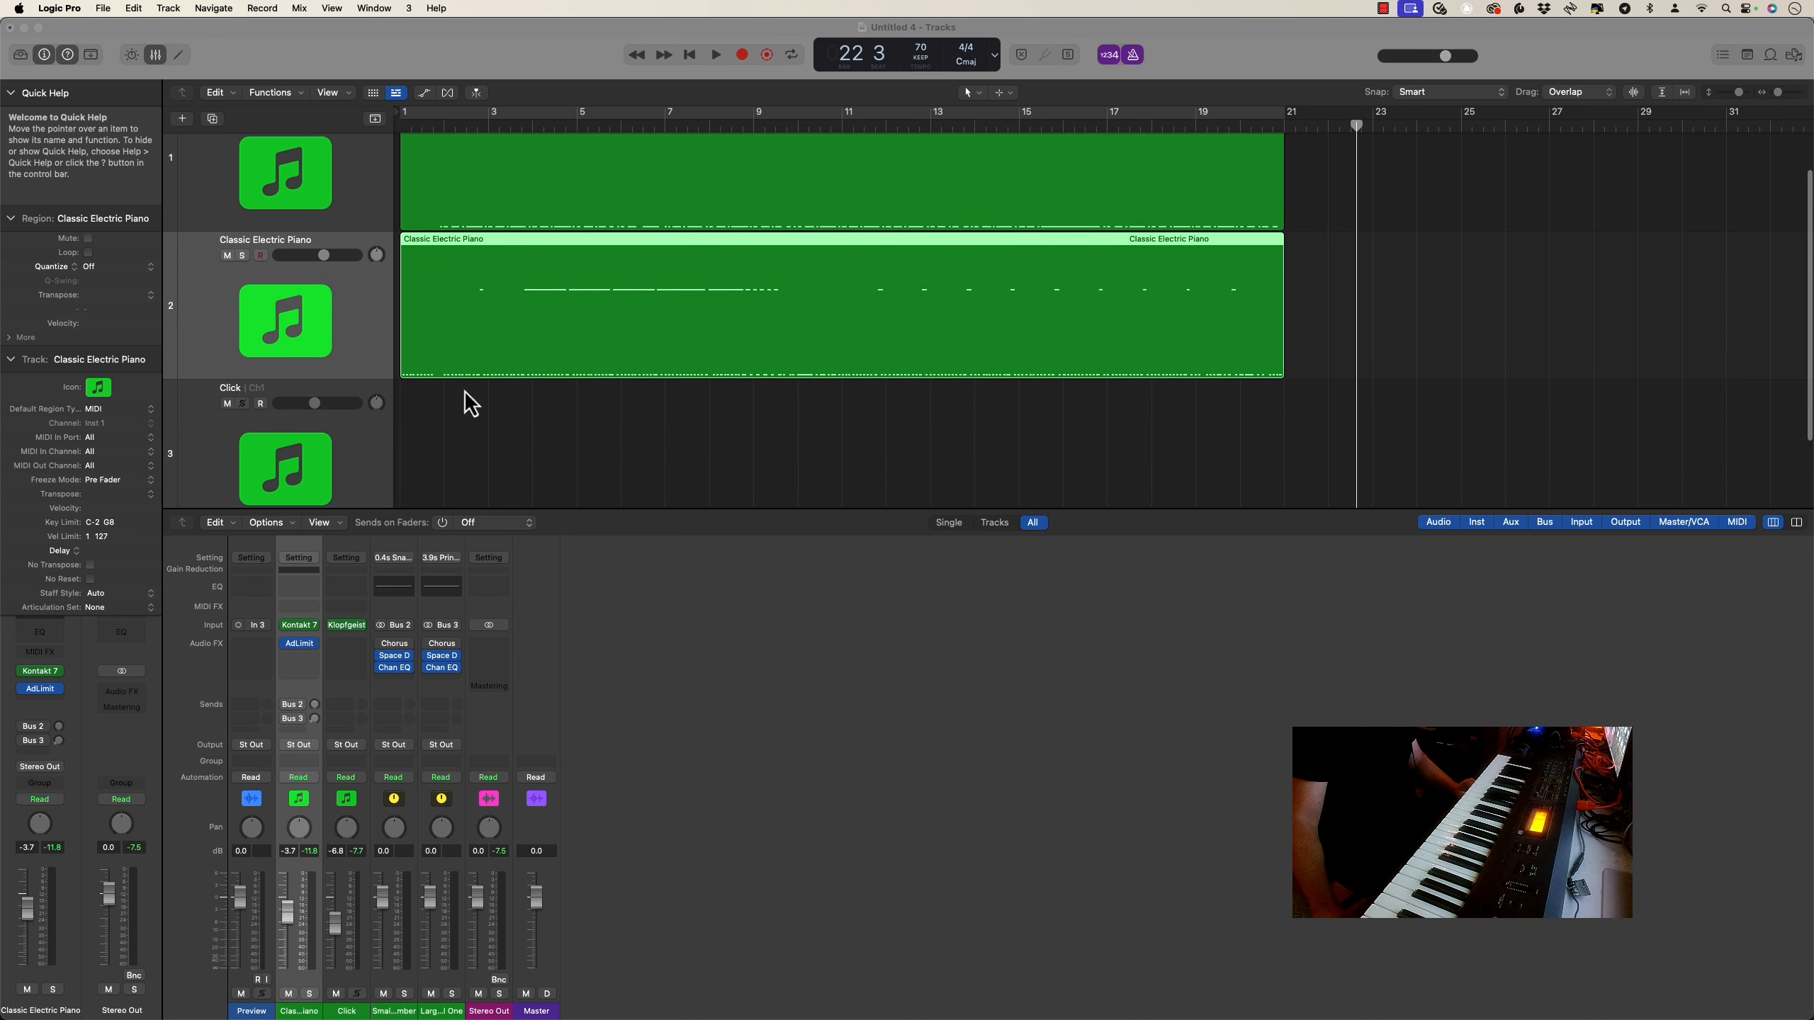
pyautogui.click(436, 368)
pyautogui.moveTo(436, 369); pyautogui.dragTo(366, 368)
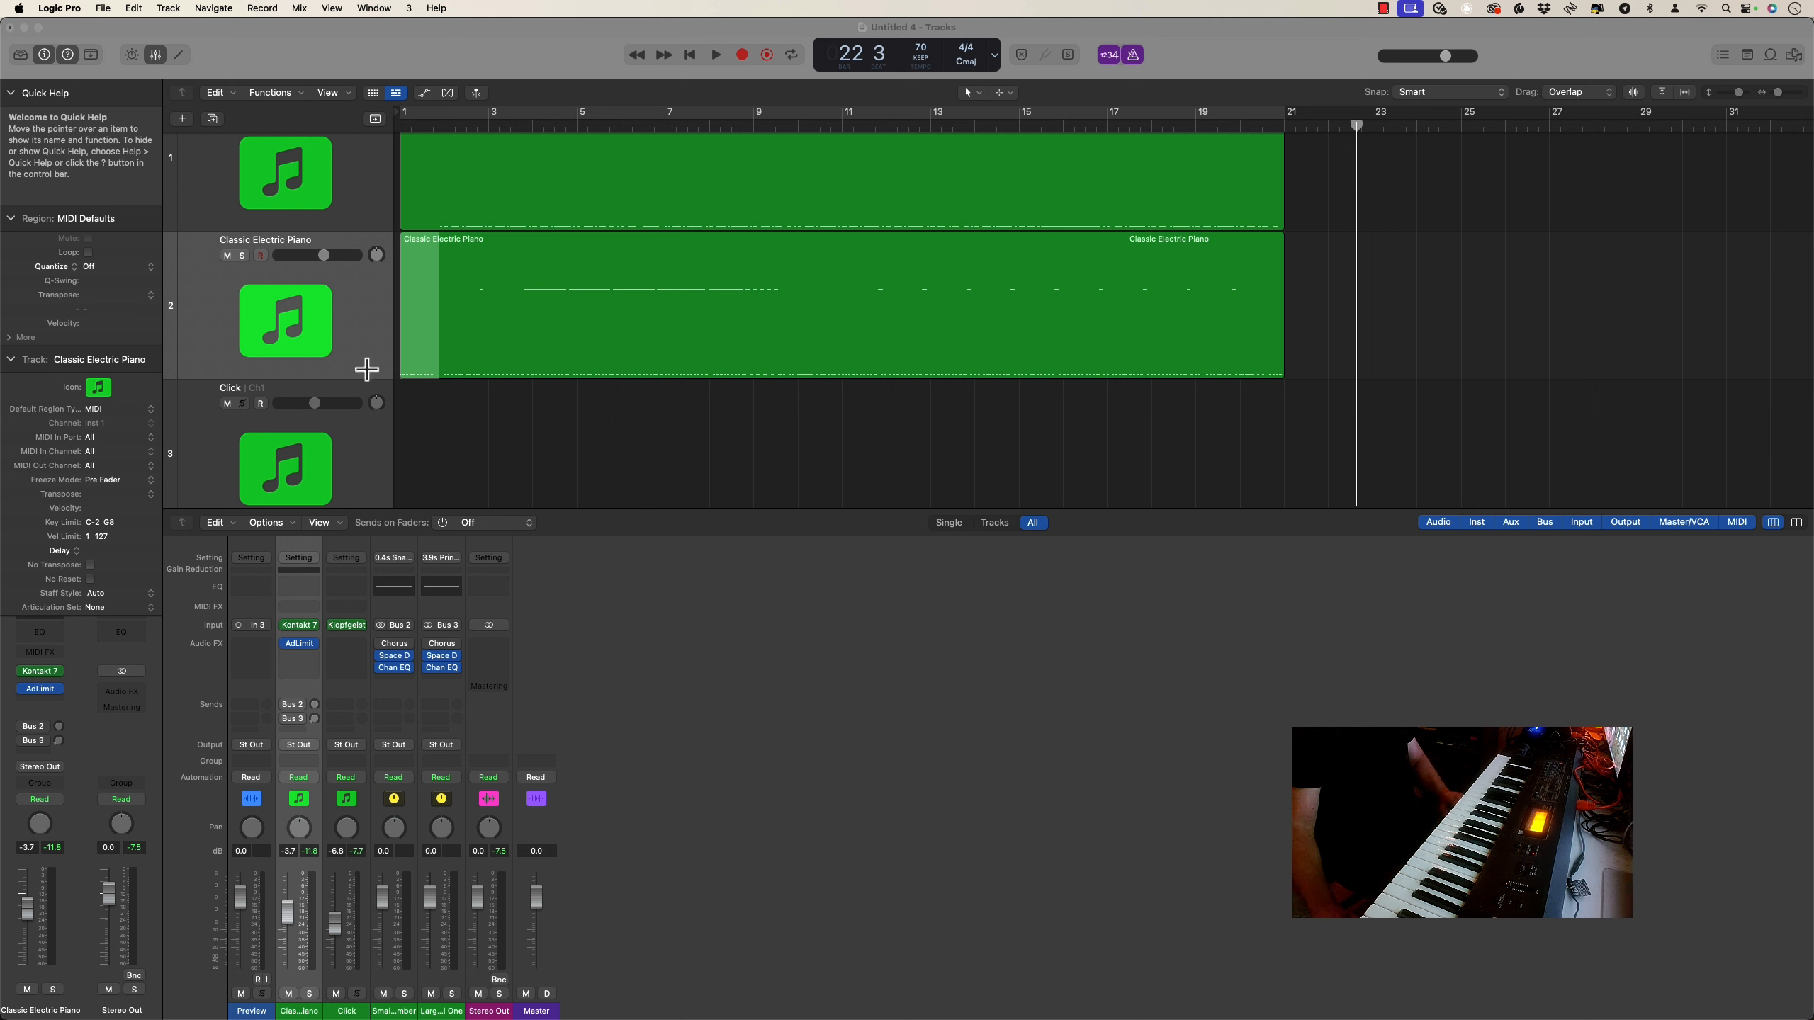
pyautogui.click(424, 253)
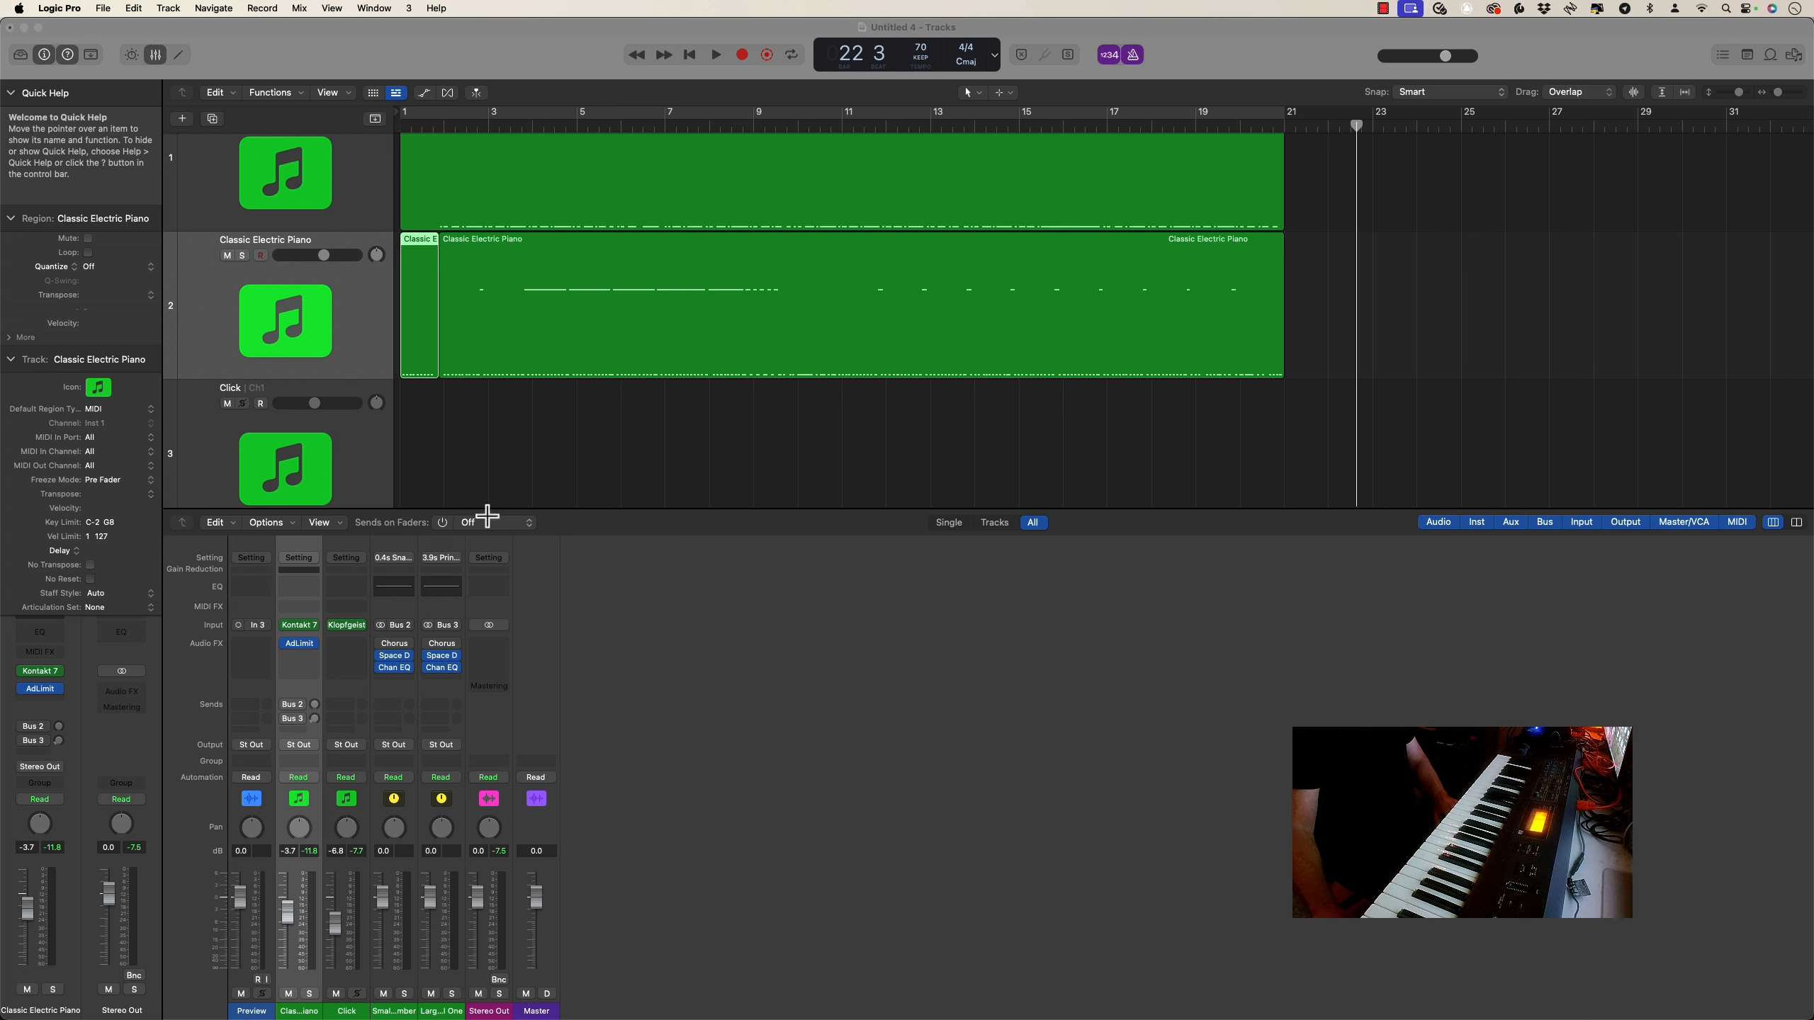
pyautogui.click(472, 437)
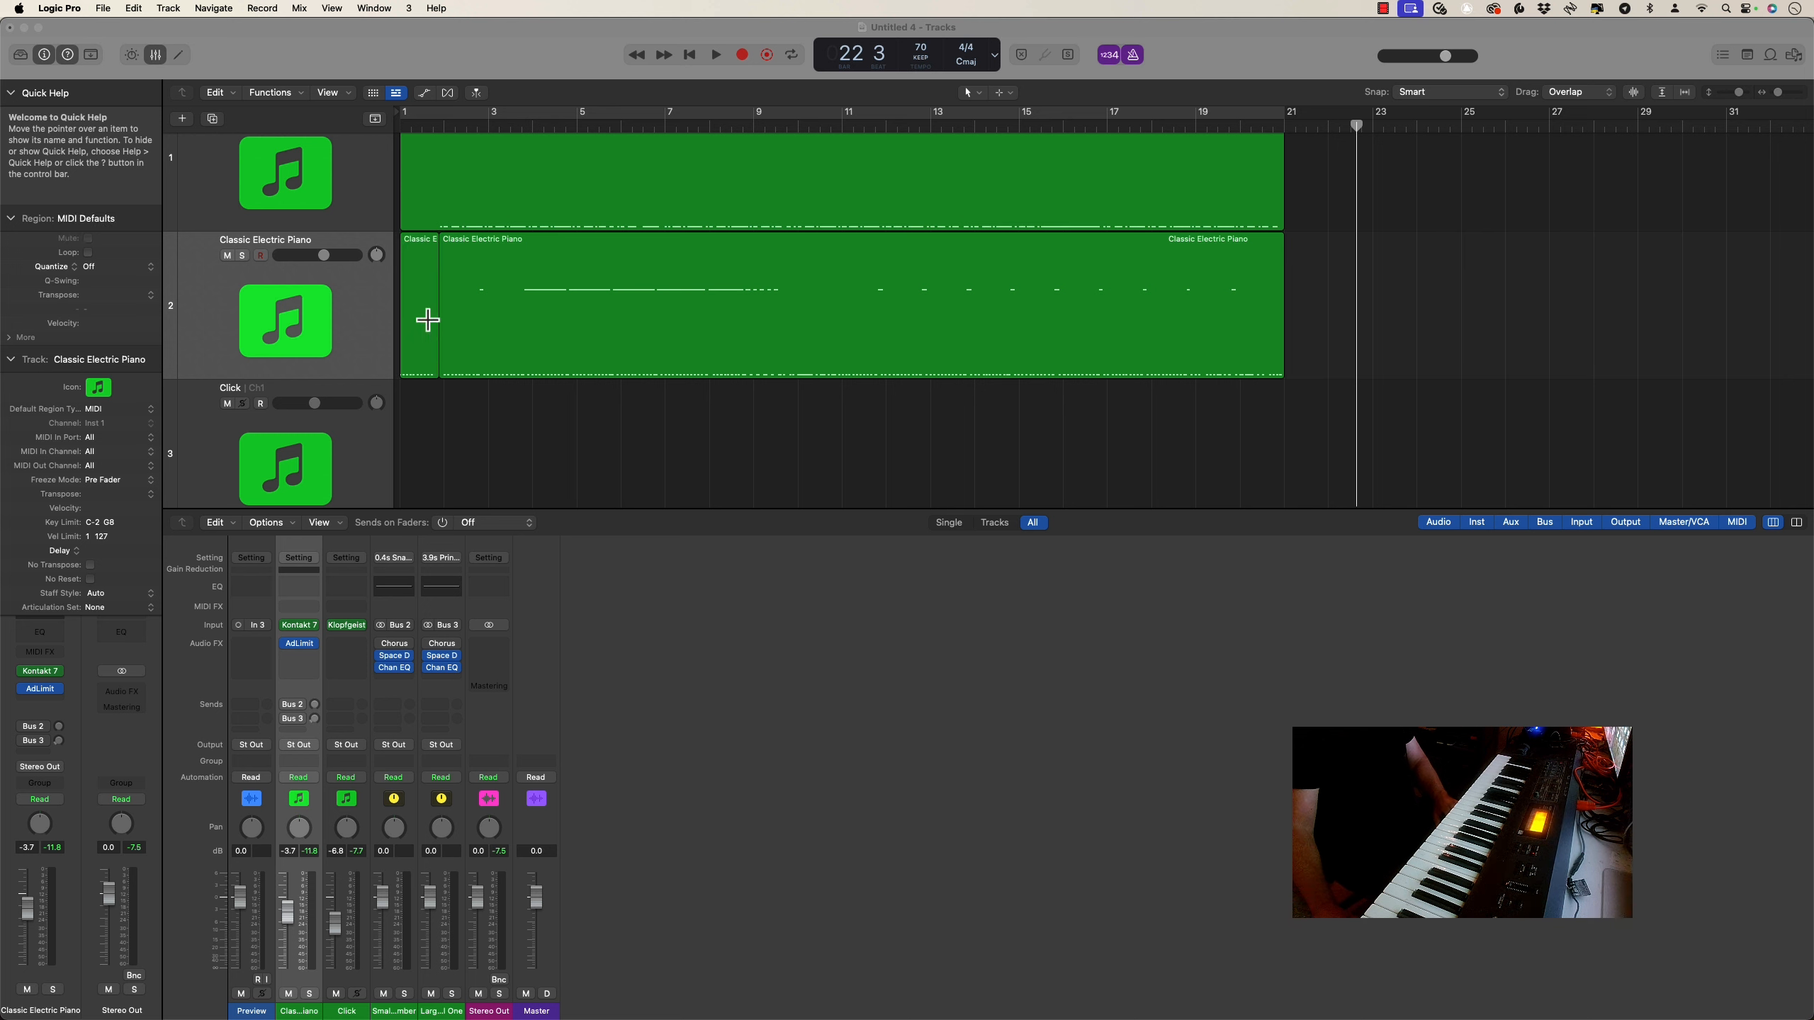
pyautogui.click(420, 245)
# Switch to the Pointer tool and select the short opening region on the second Classic Electric Piano track
pyautogui.click(969, 95)
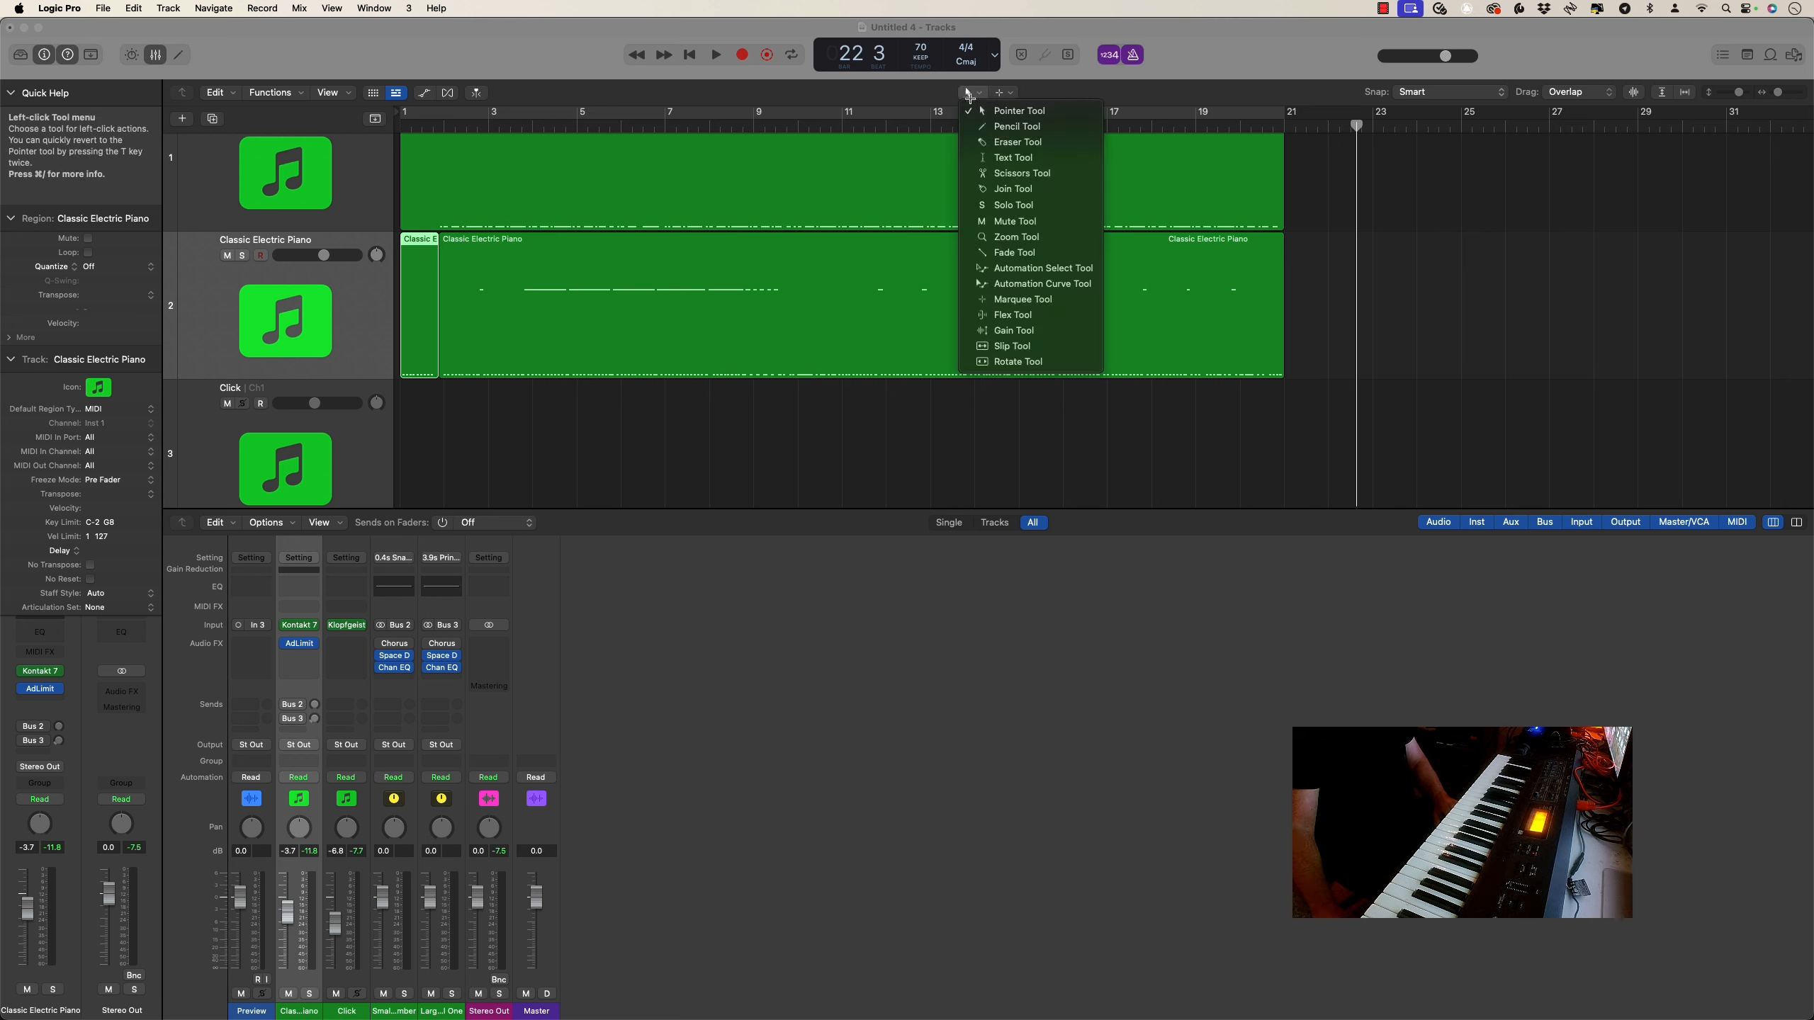
pyautogui.click(976, 111)
pyautogui.click(482, 251)
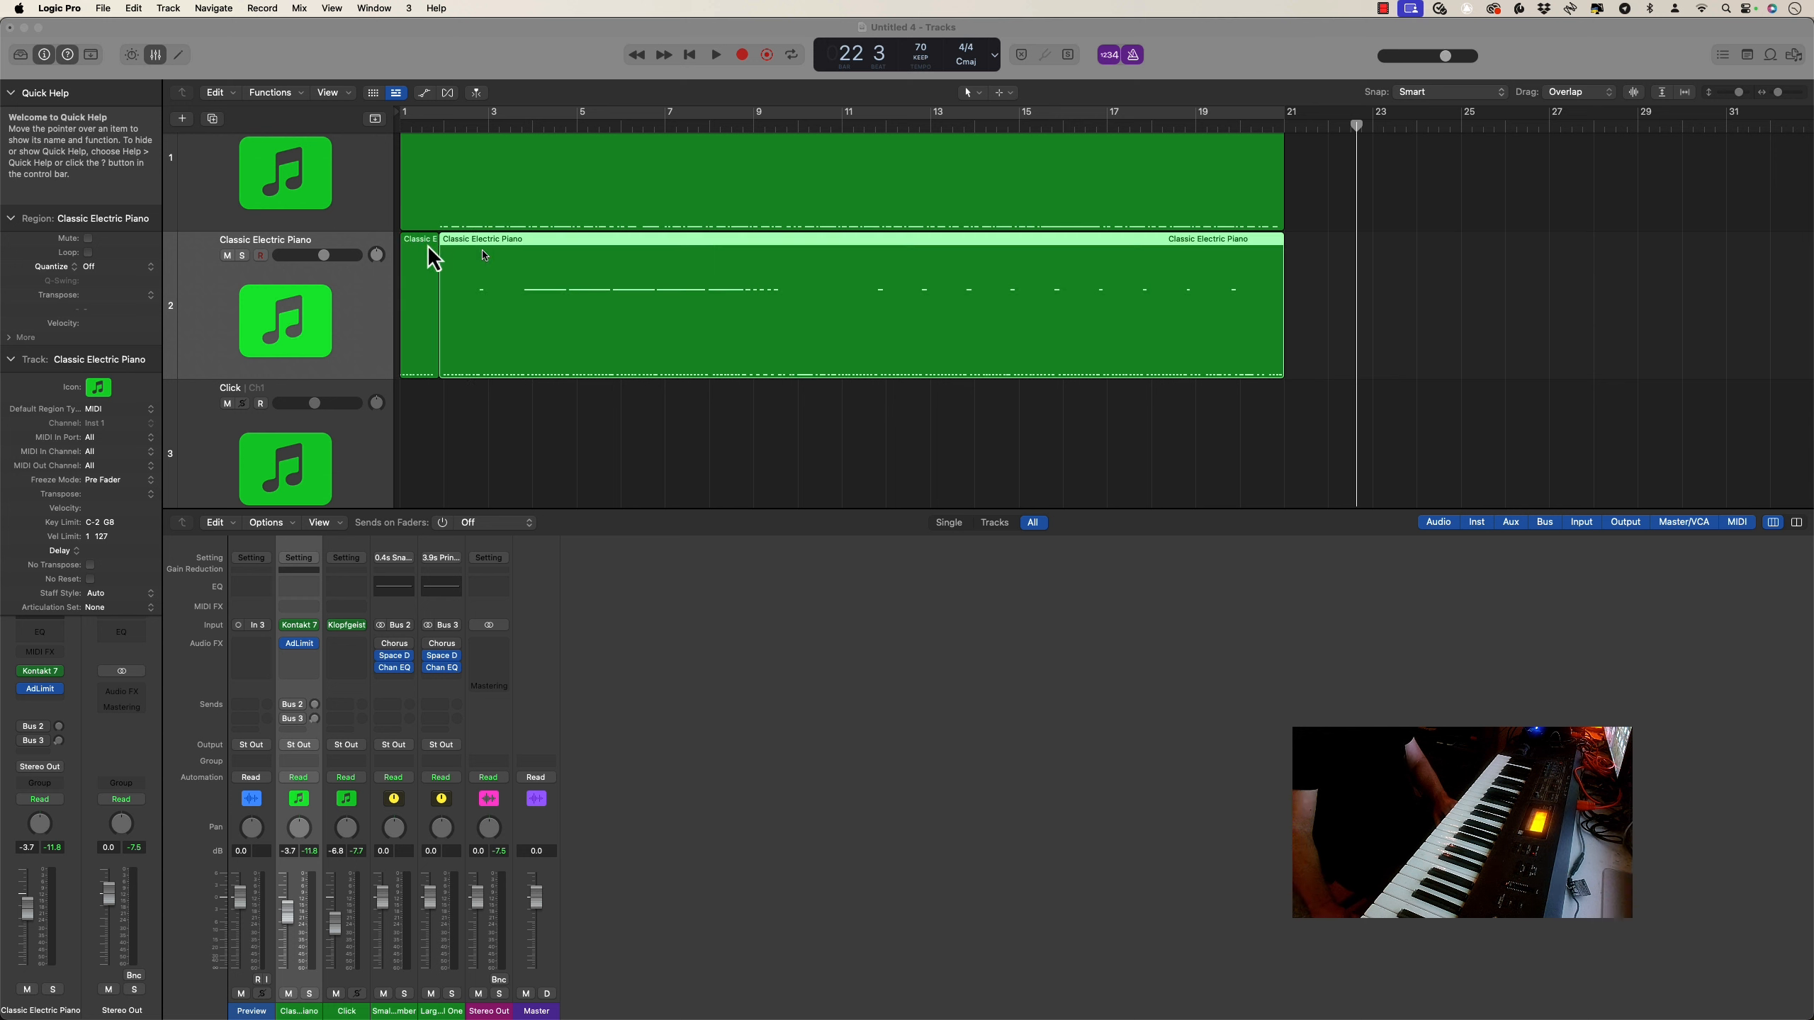
pyautogui.click(417, 241)
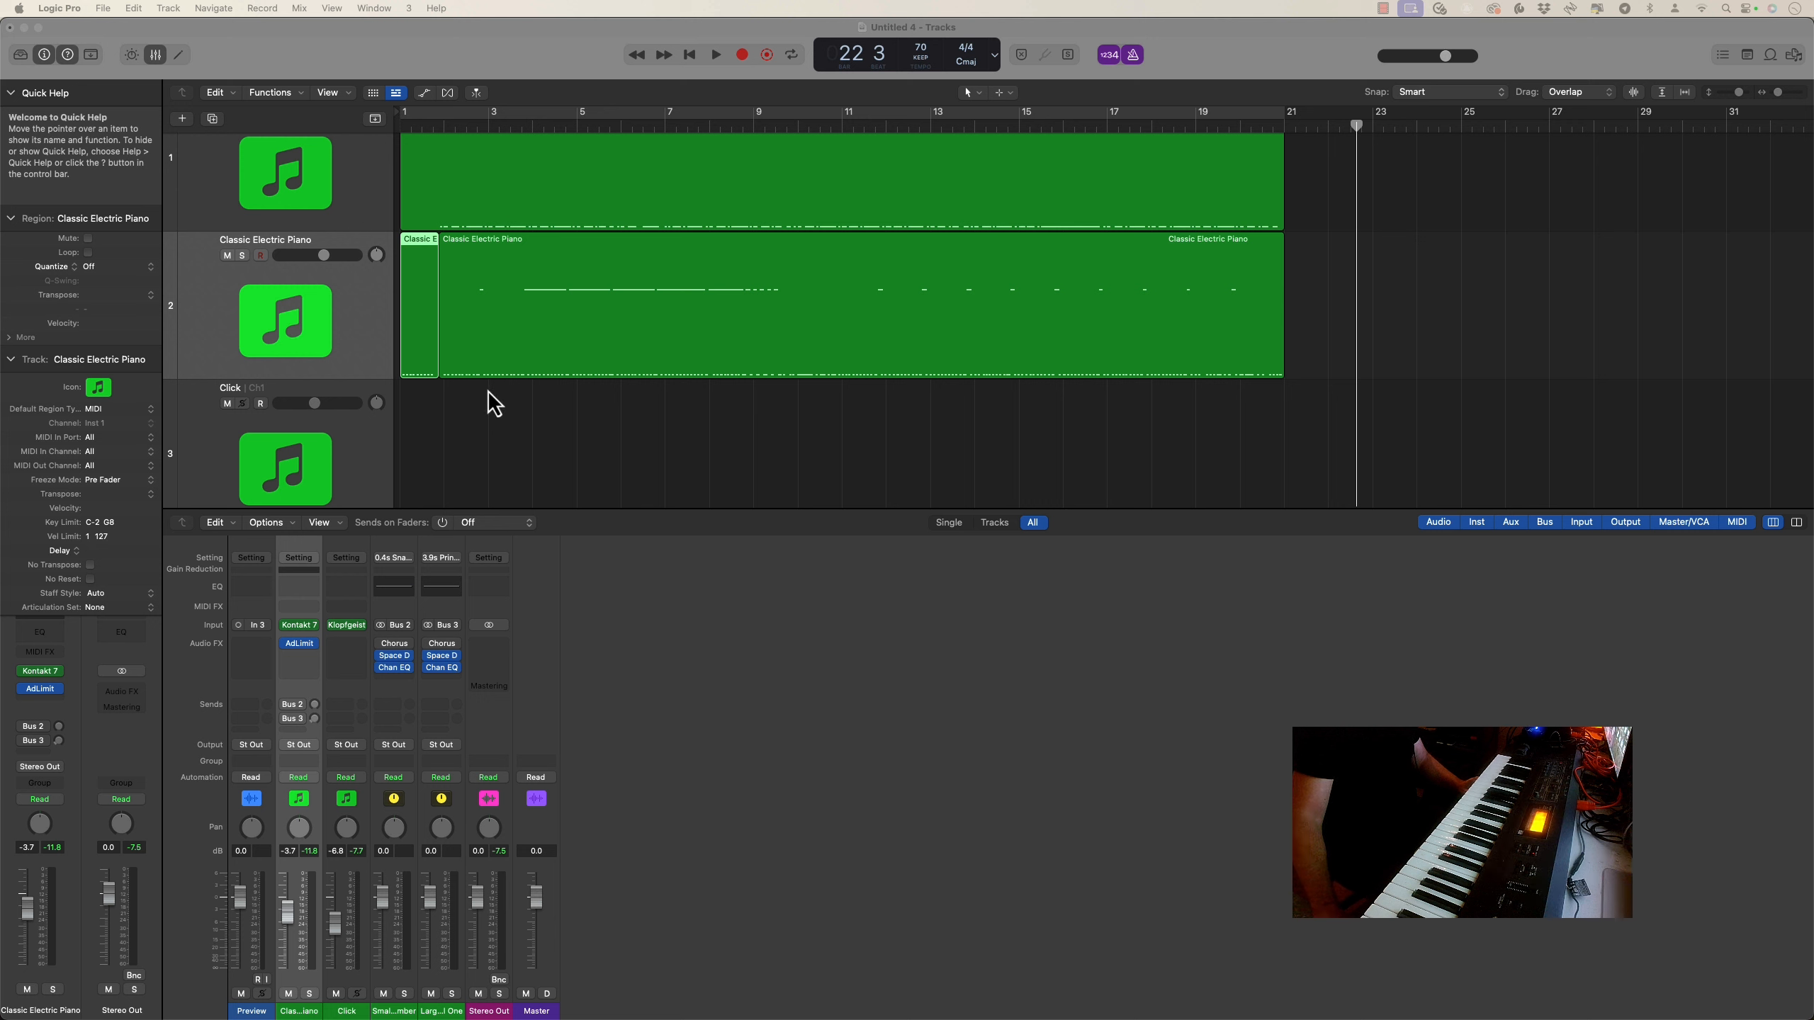
# Cut the short opening region from the second Classic Electric Piano track and select the remaining region
pyautogui.click(486, 329)
pyautogui.click(417, 265)
pyautogui.rightClick(416, 264)
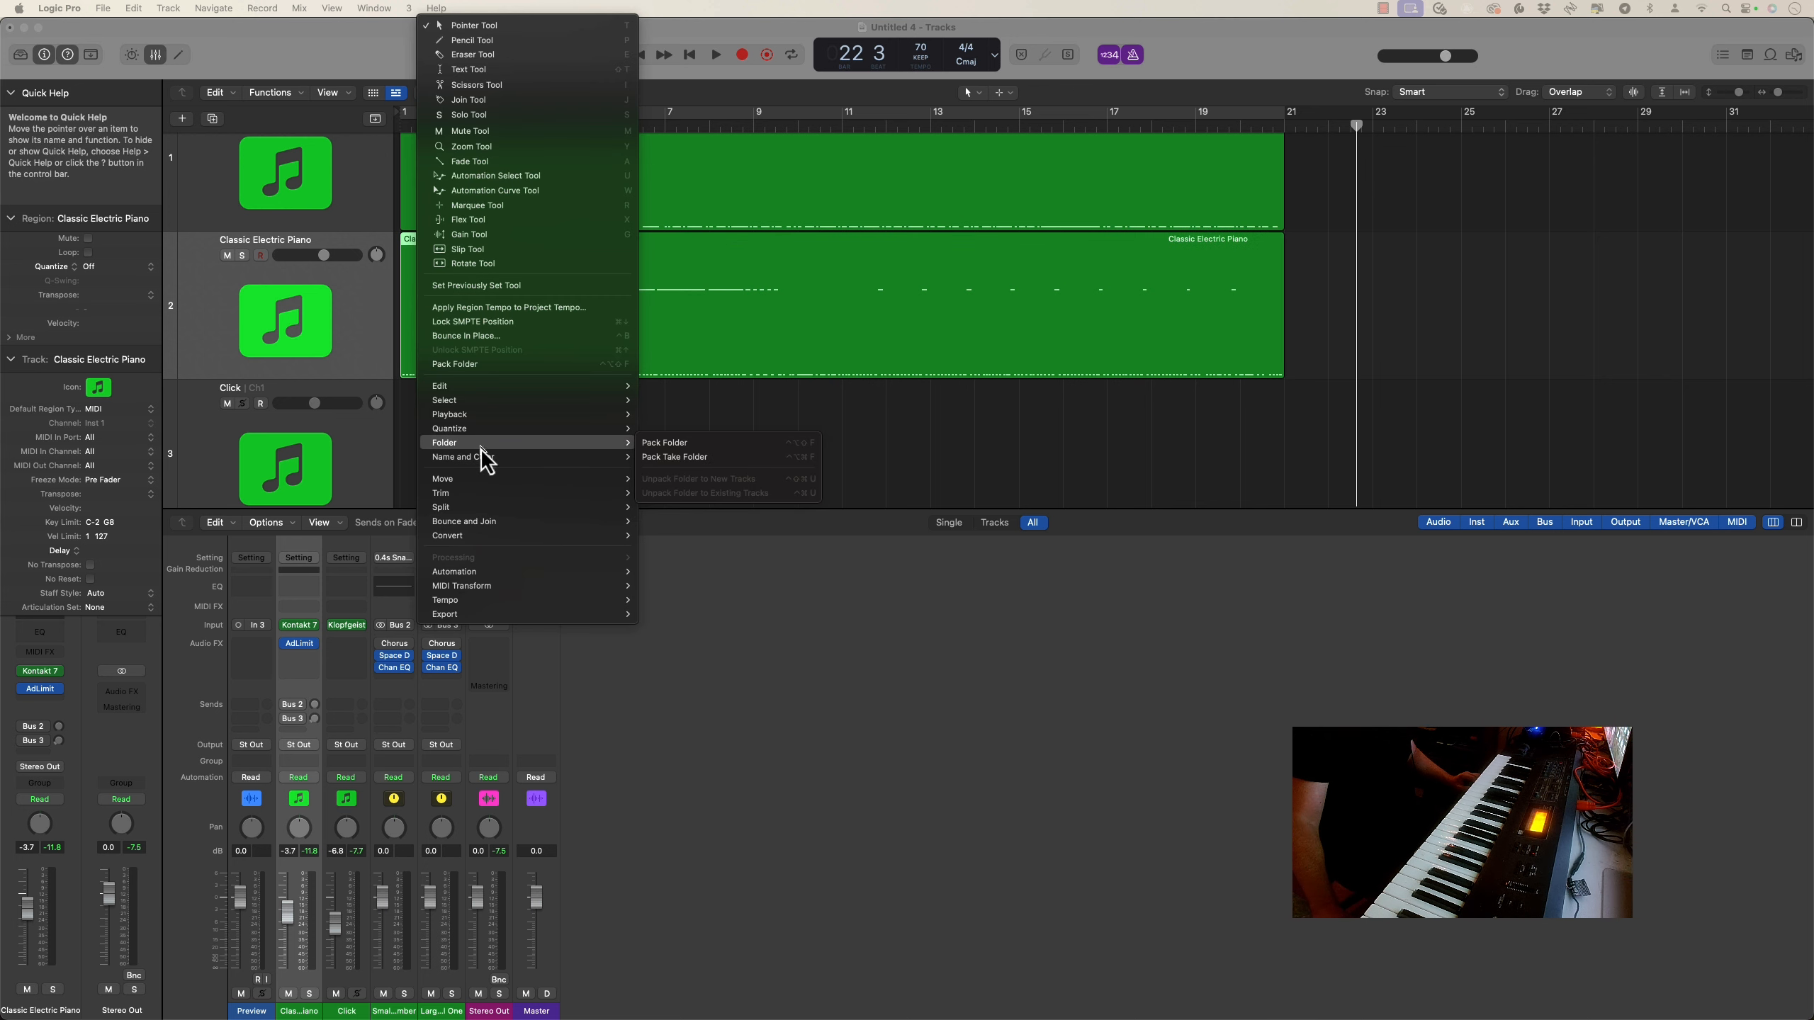
pyautogui.moveTo(468, 386)
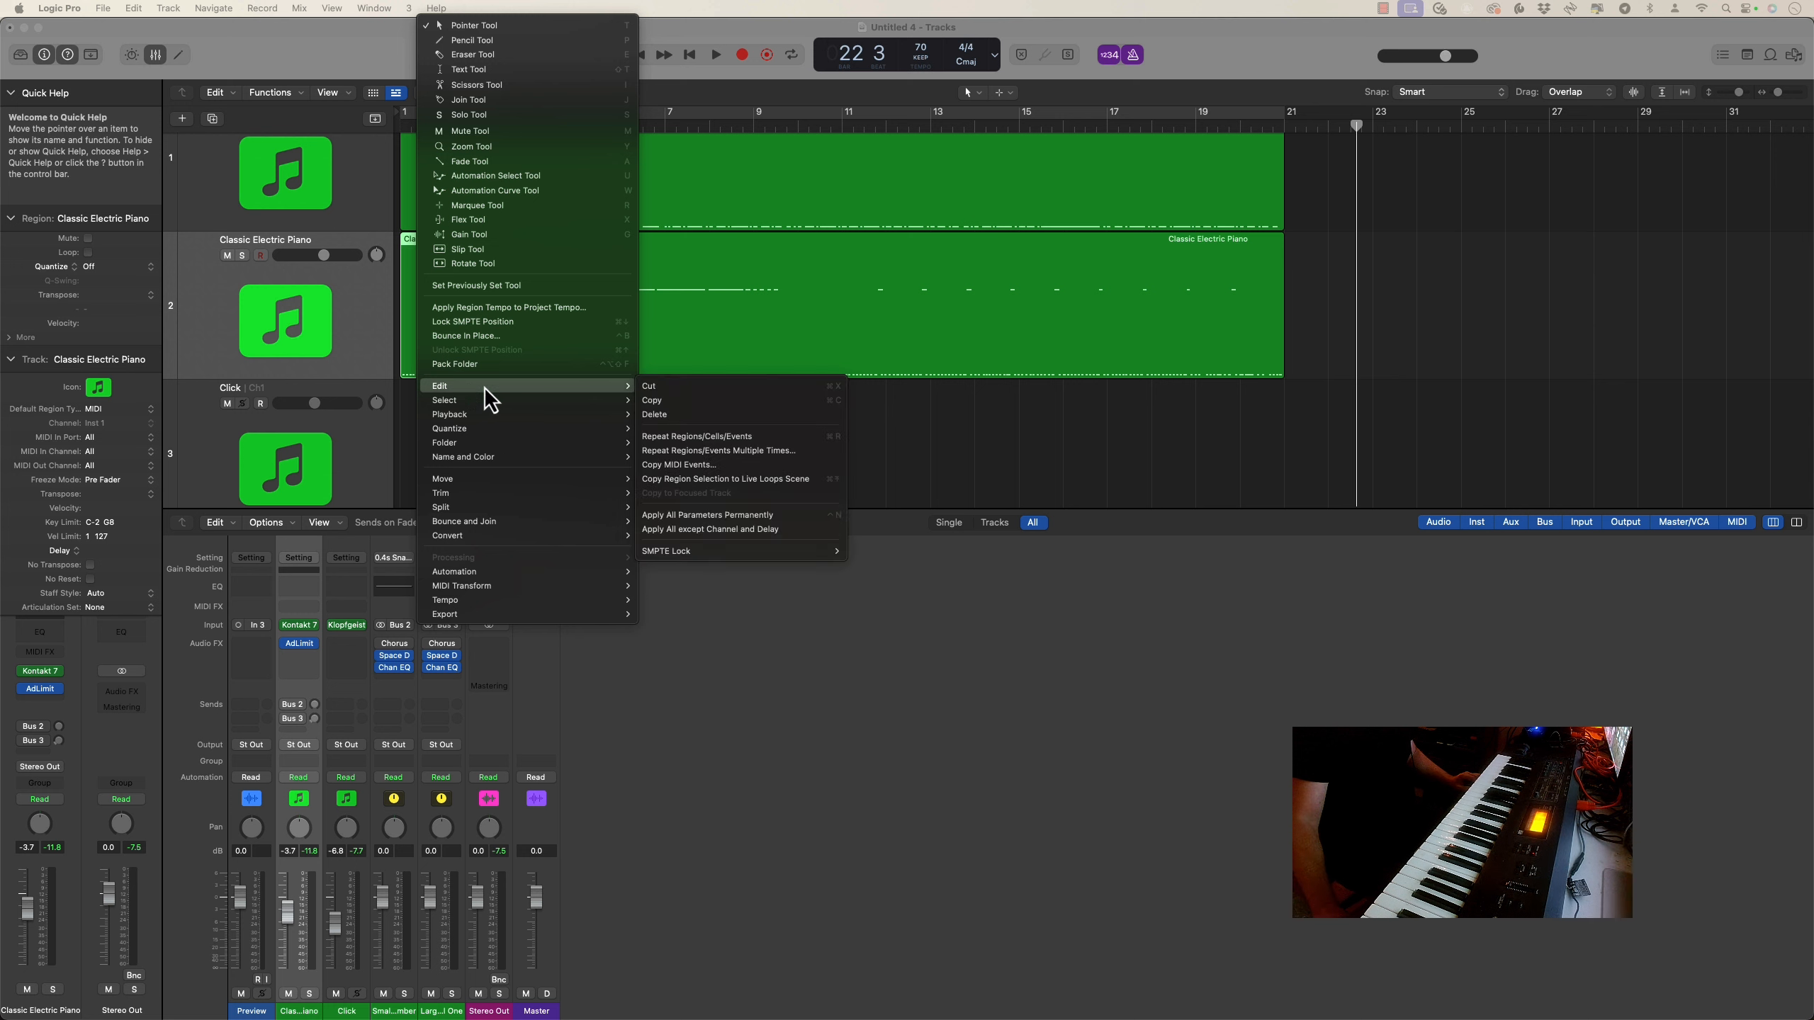
pyautogui.click(672, 386)
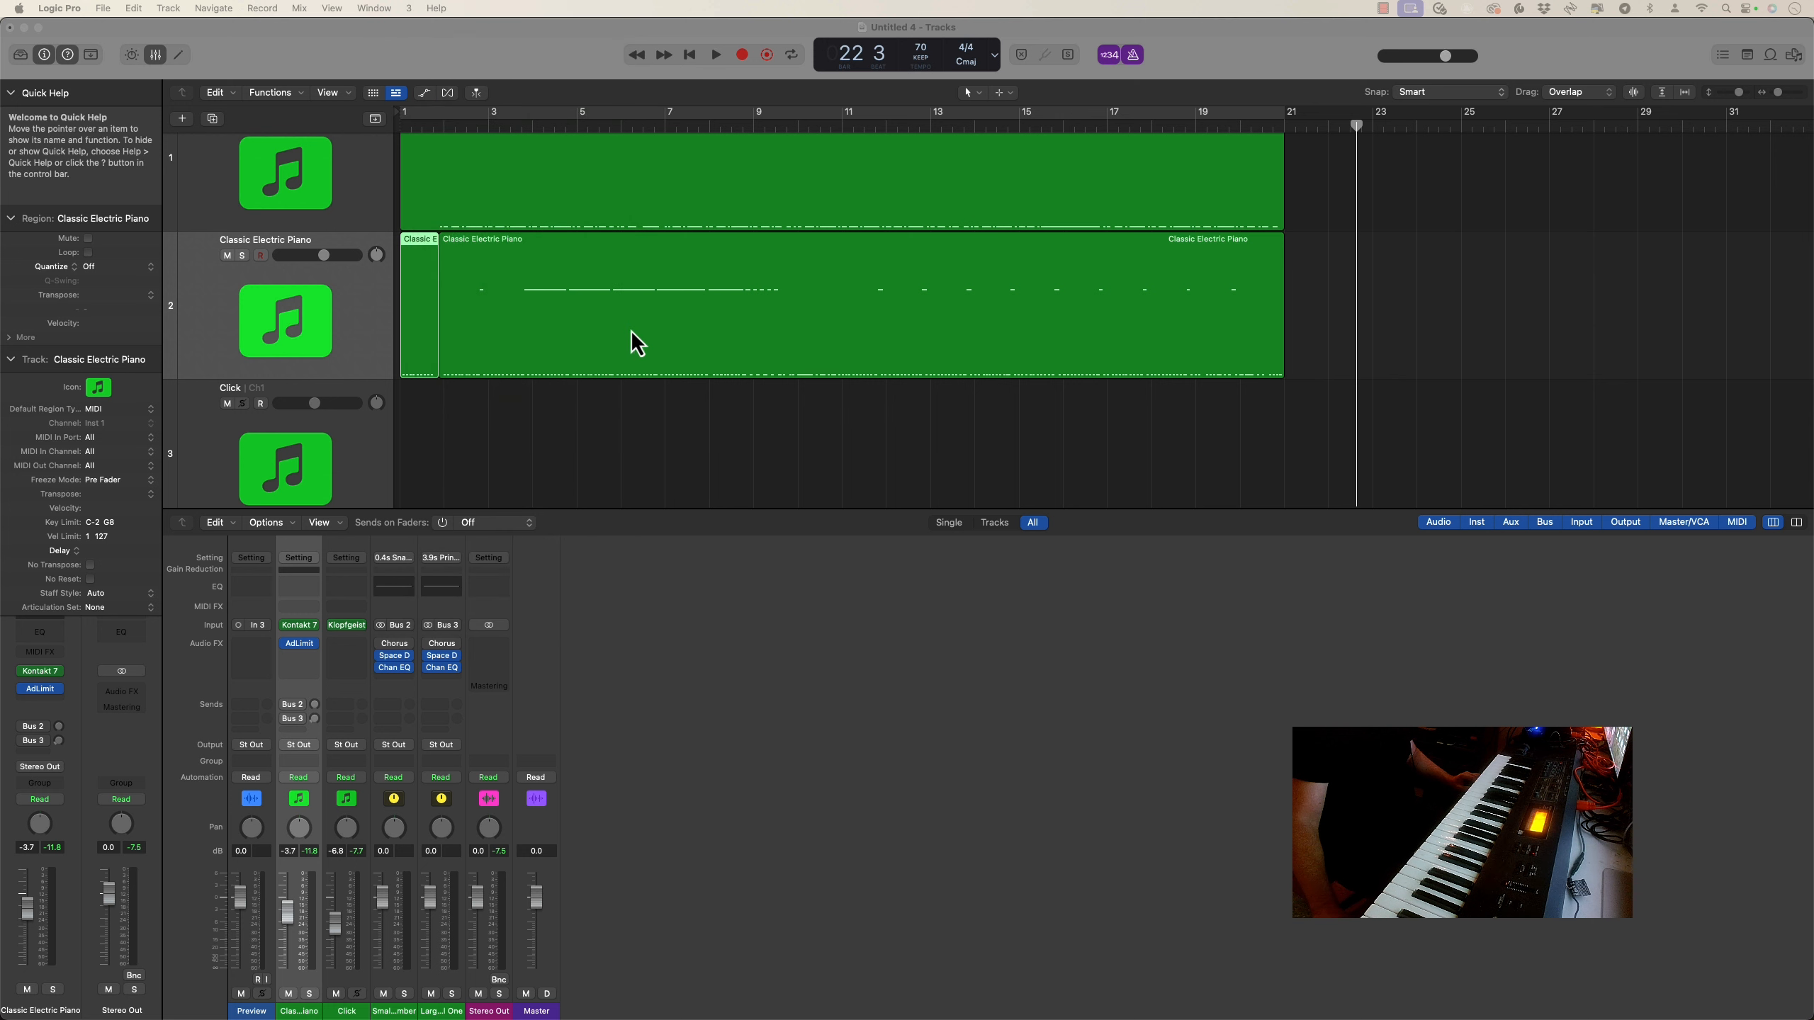
pyautogui.click(512, 256)
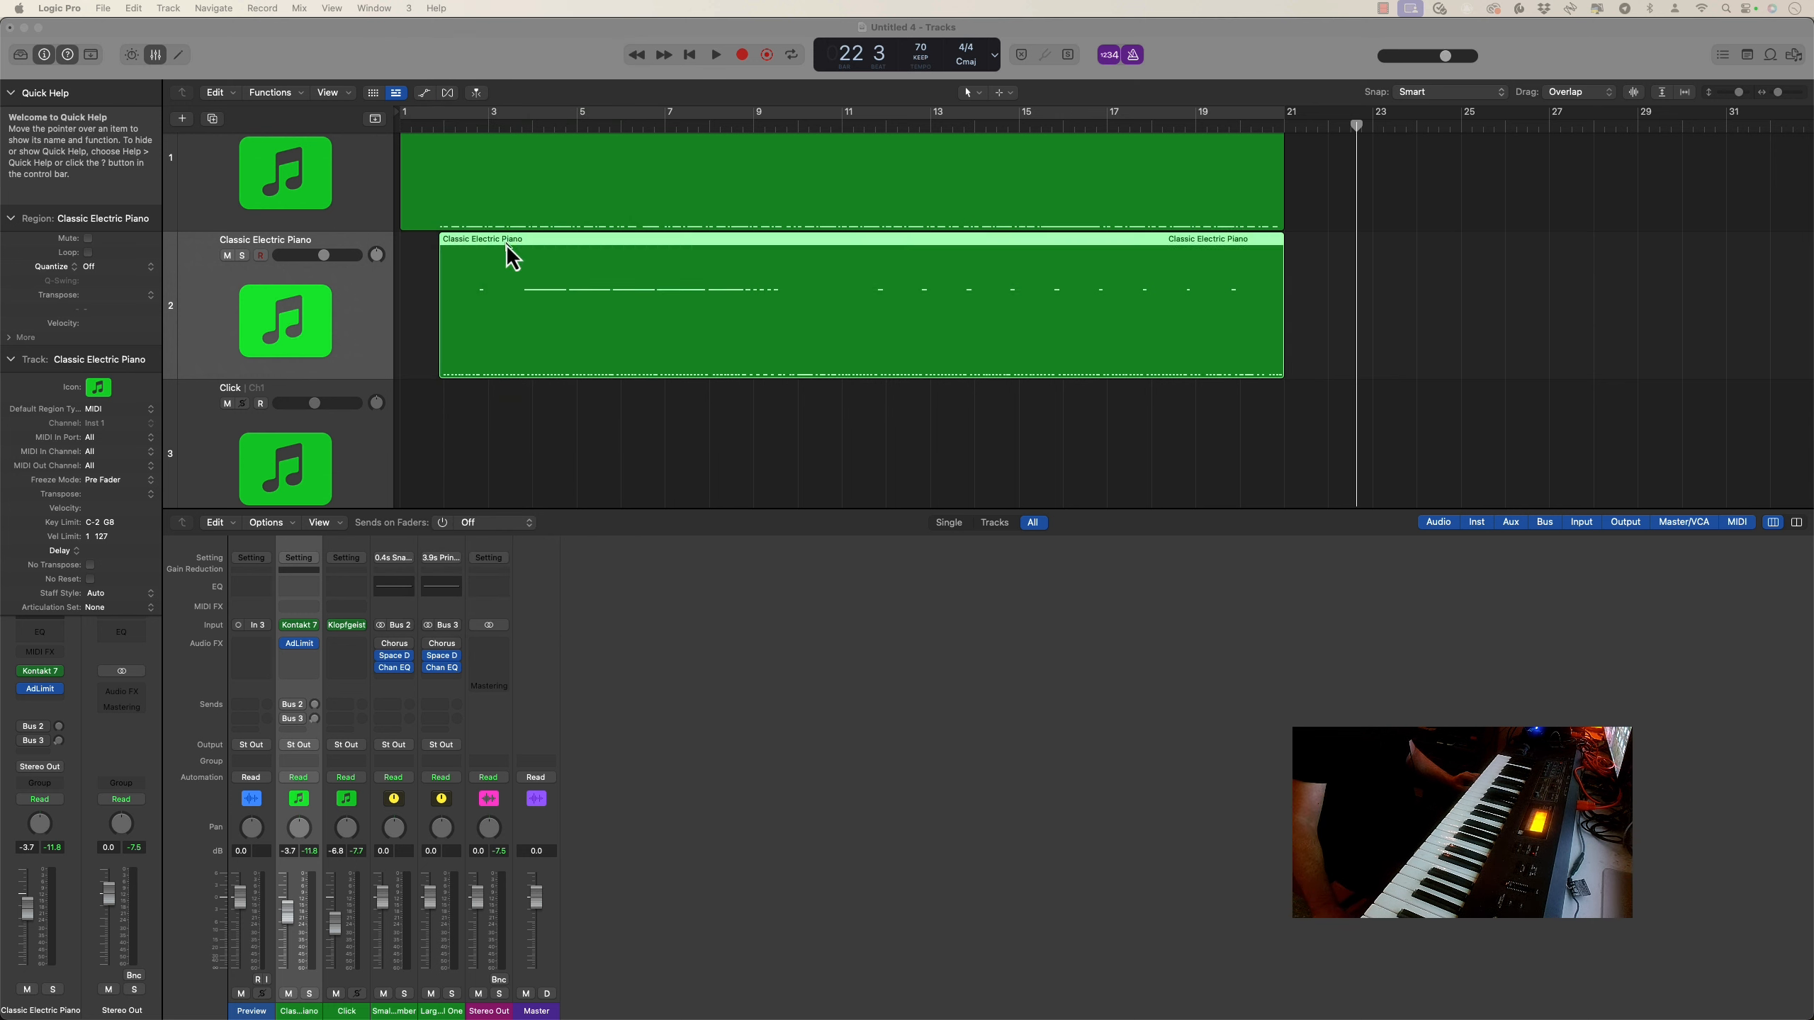
pyautogui.click(437, 111)
pyautogui.moveTo(436, 111); pyautogui.dragTo(1179, 96)
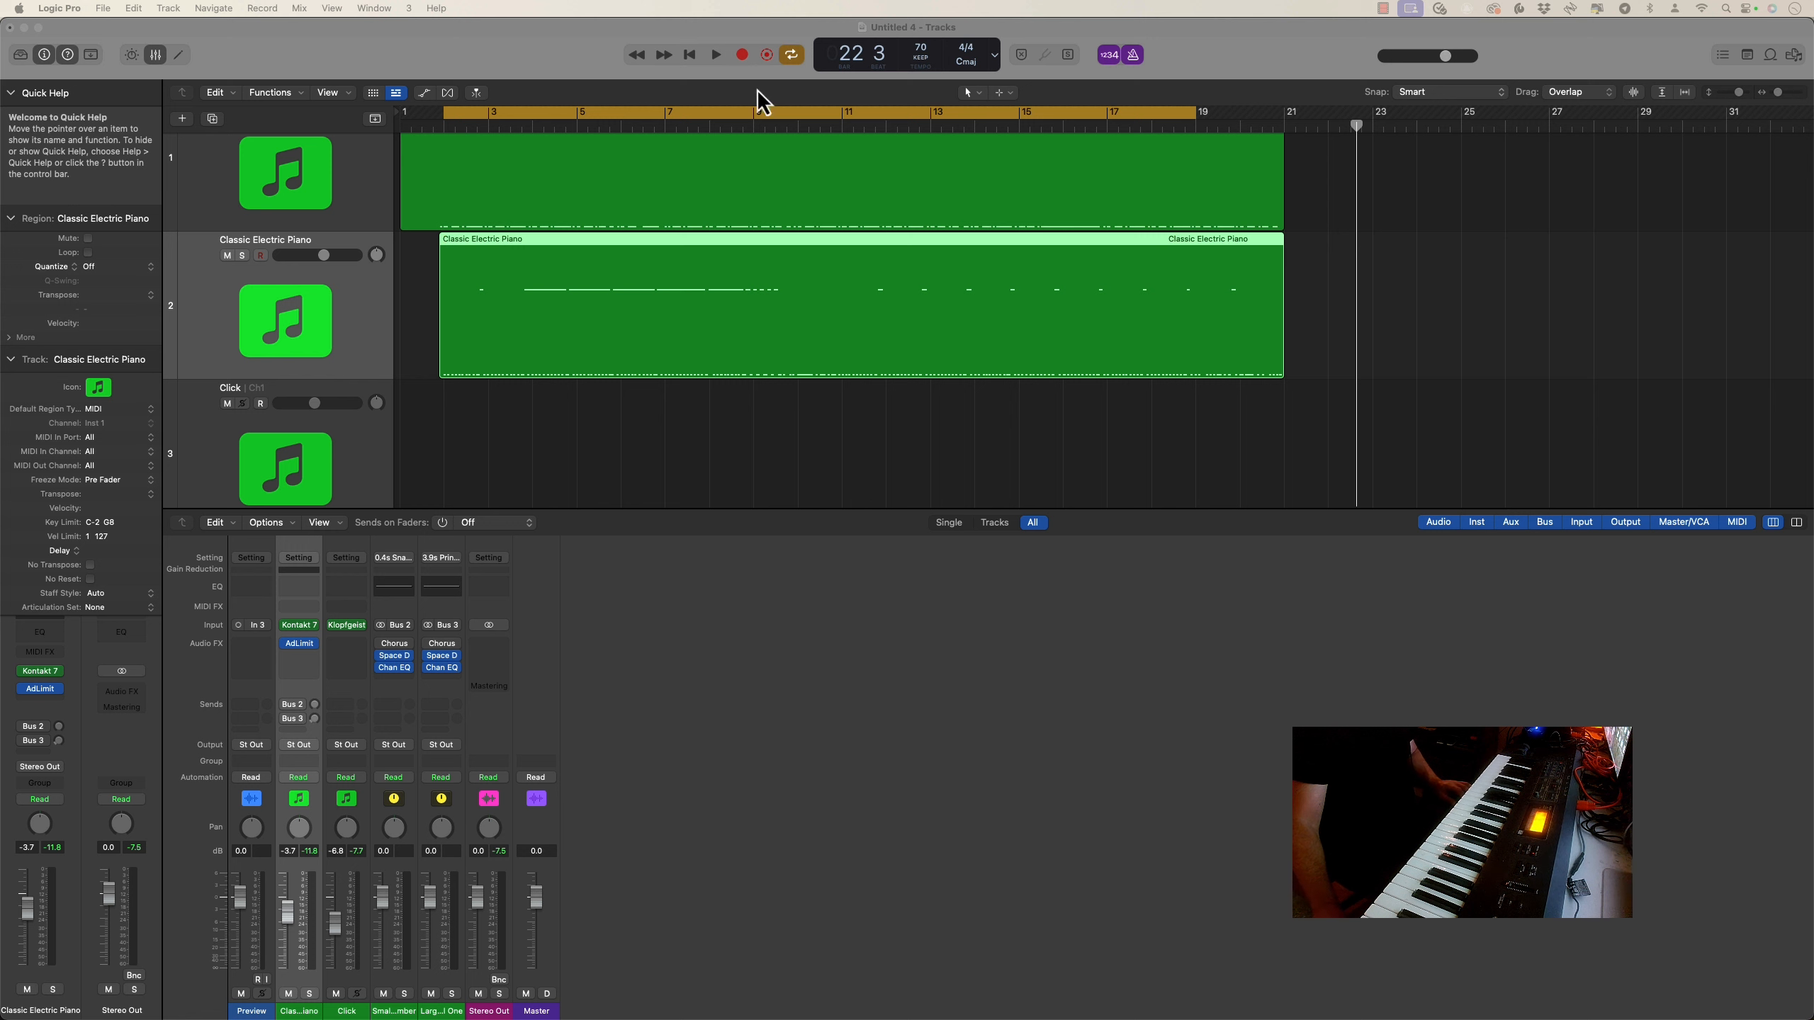
pyautogui.moveTo(444, 118); pyautogui.dragTo(438, 116)
pyautogui.click(792, 57)
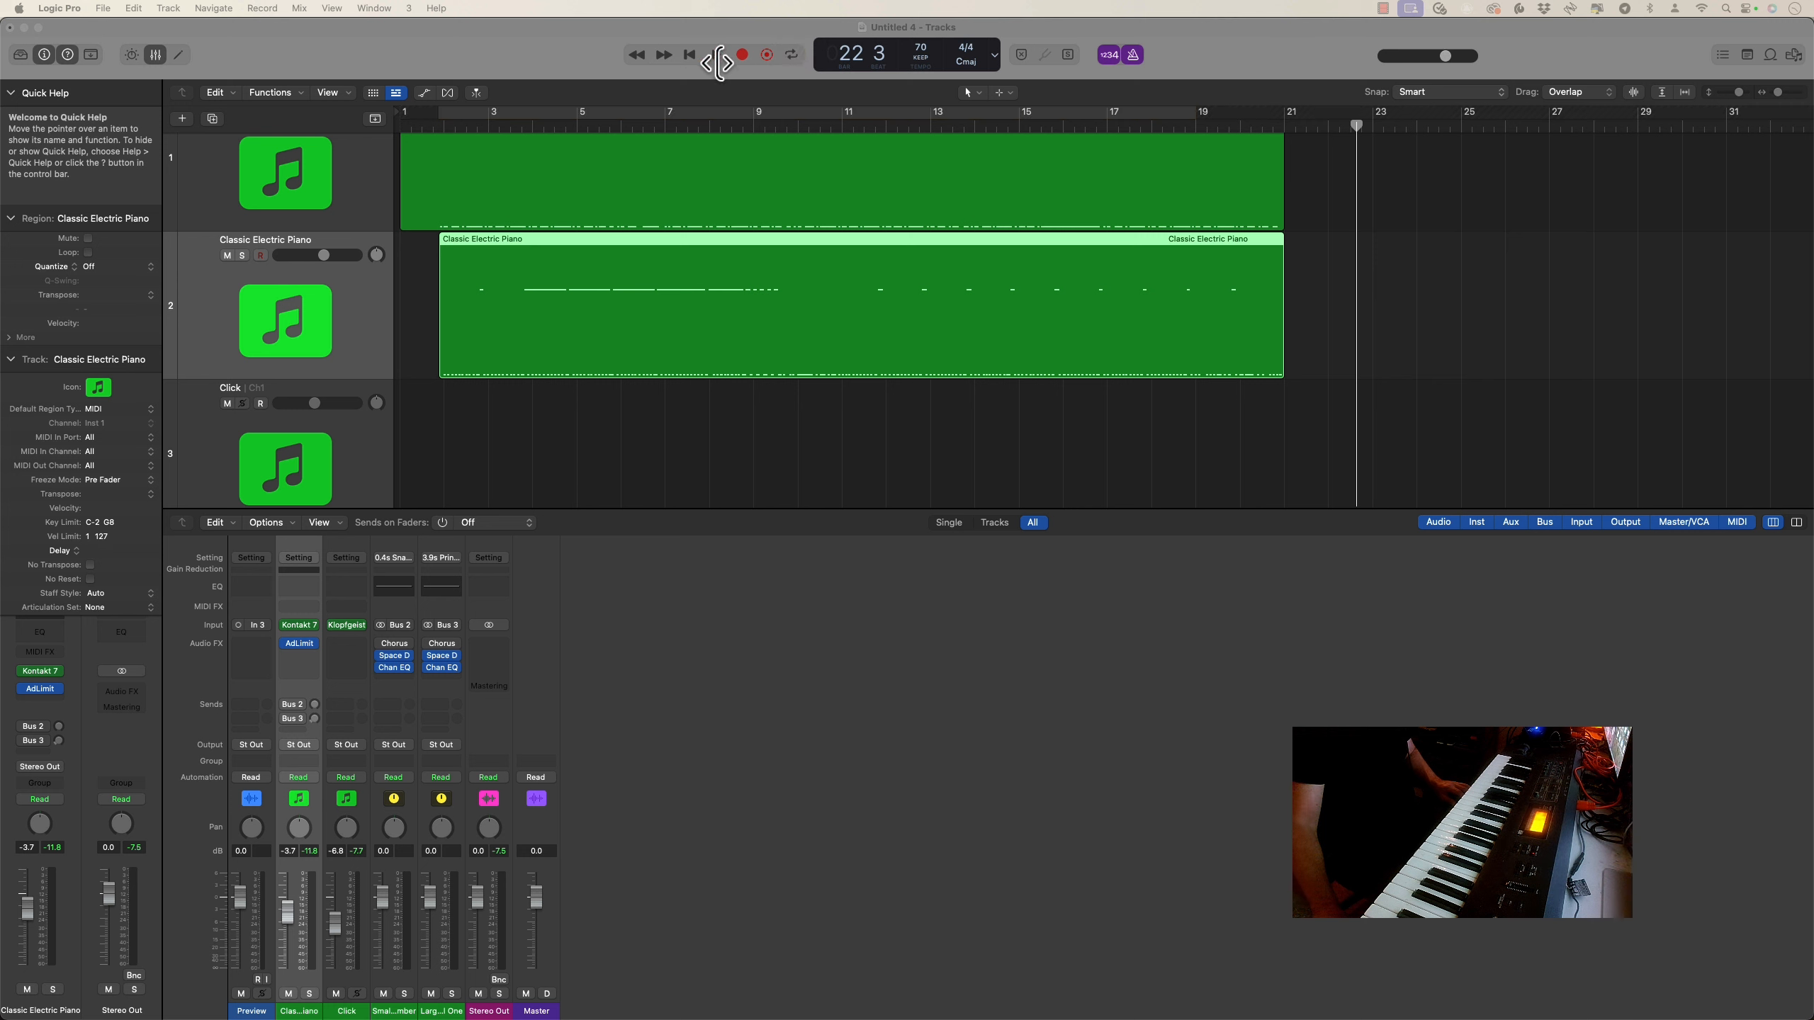
# Start playback of the project and turn off the metronome click
pyautogui.click(717, 57)
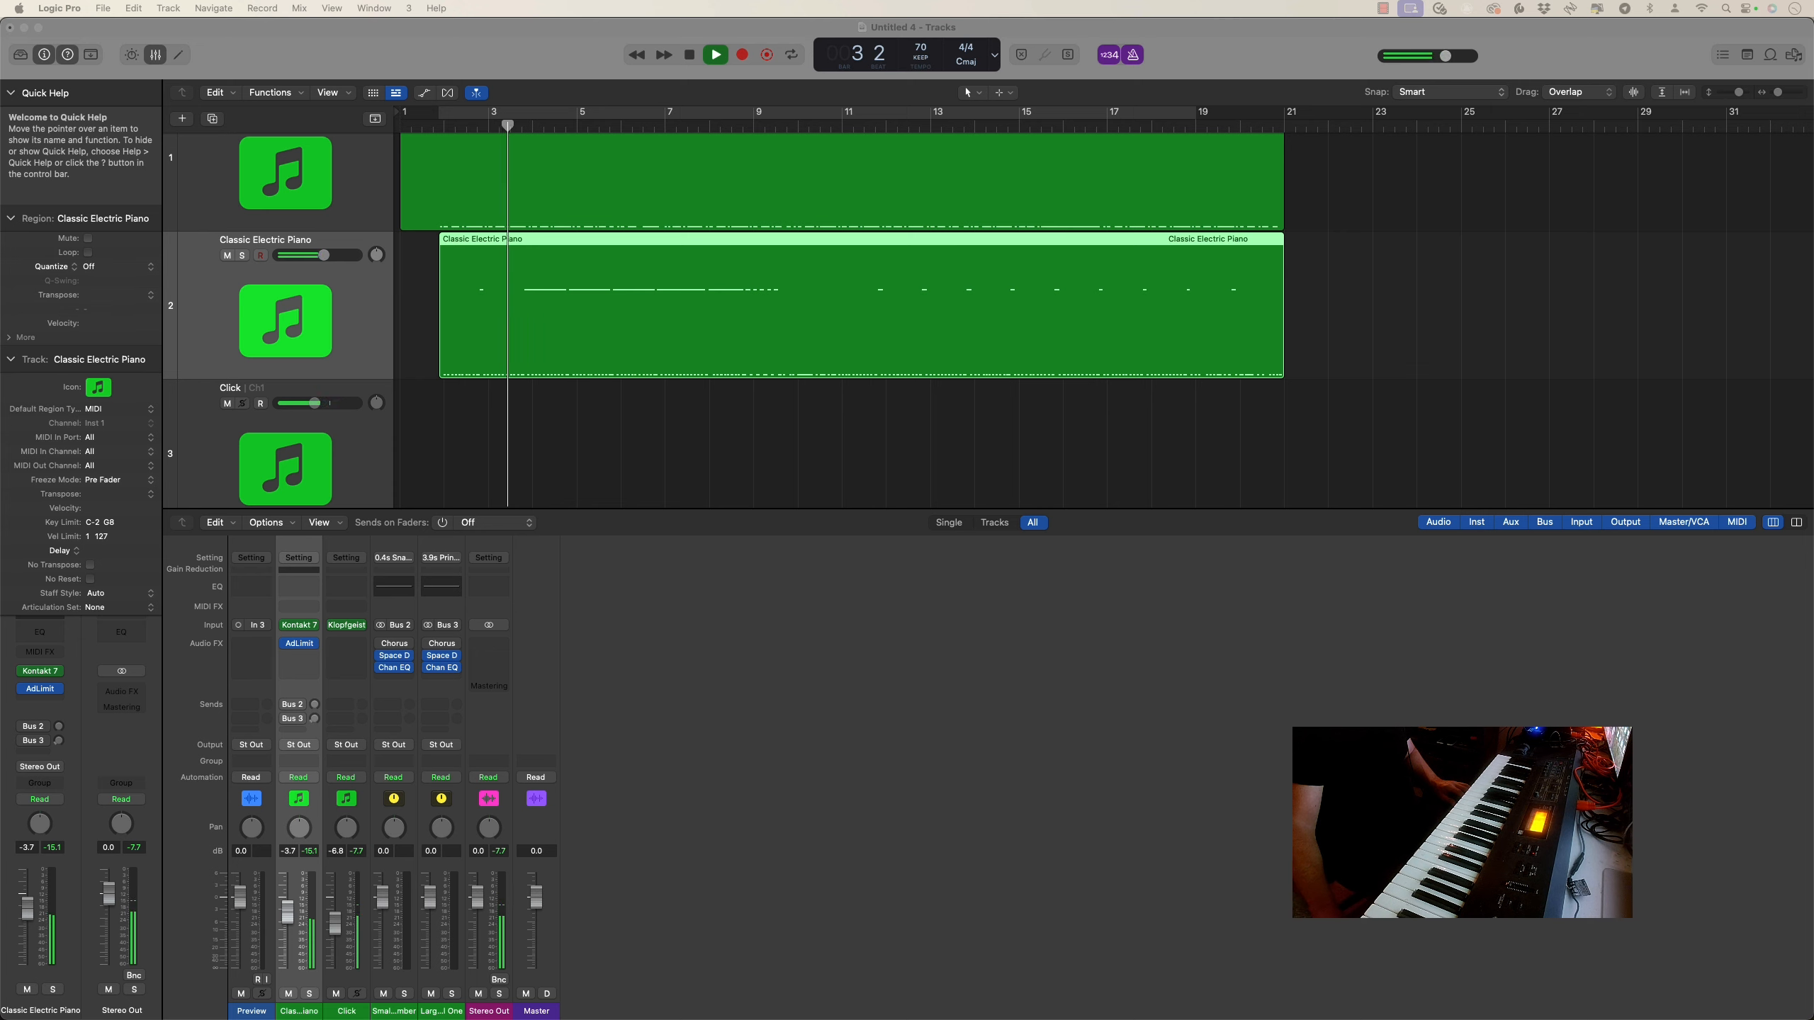
pyautogui.press('super+4')
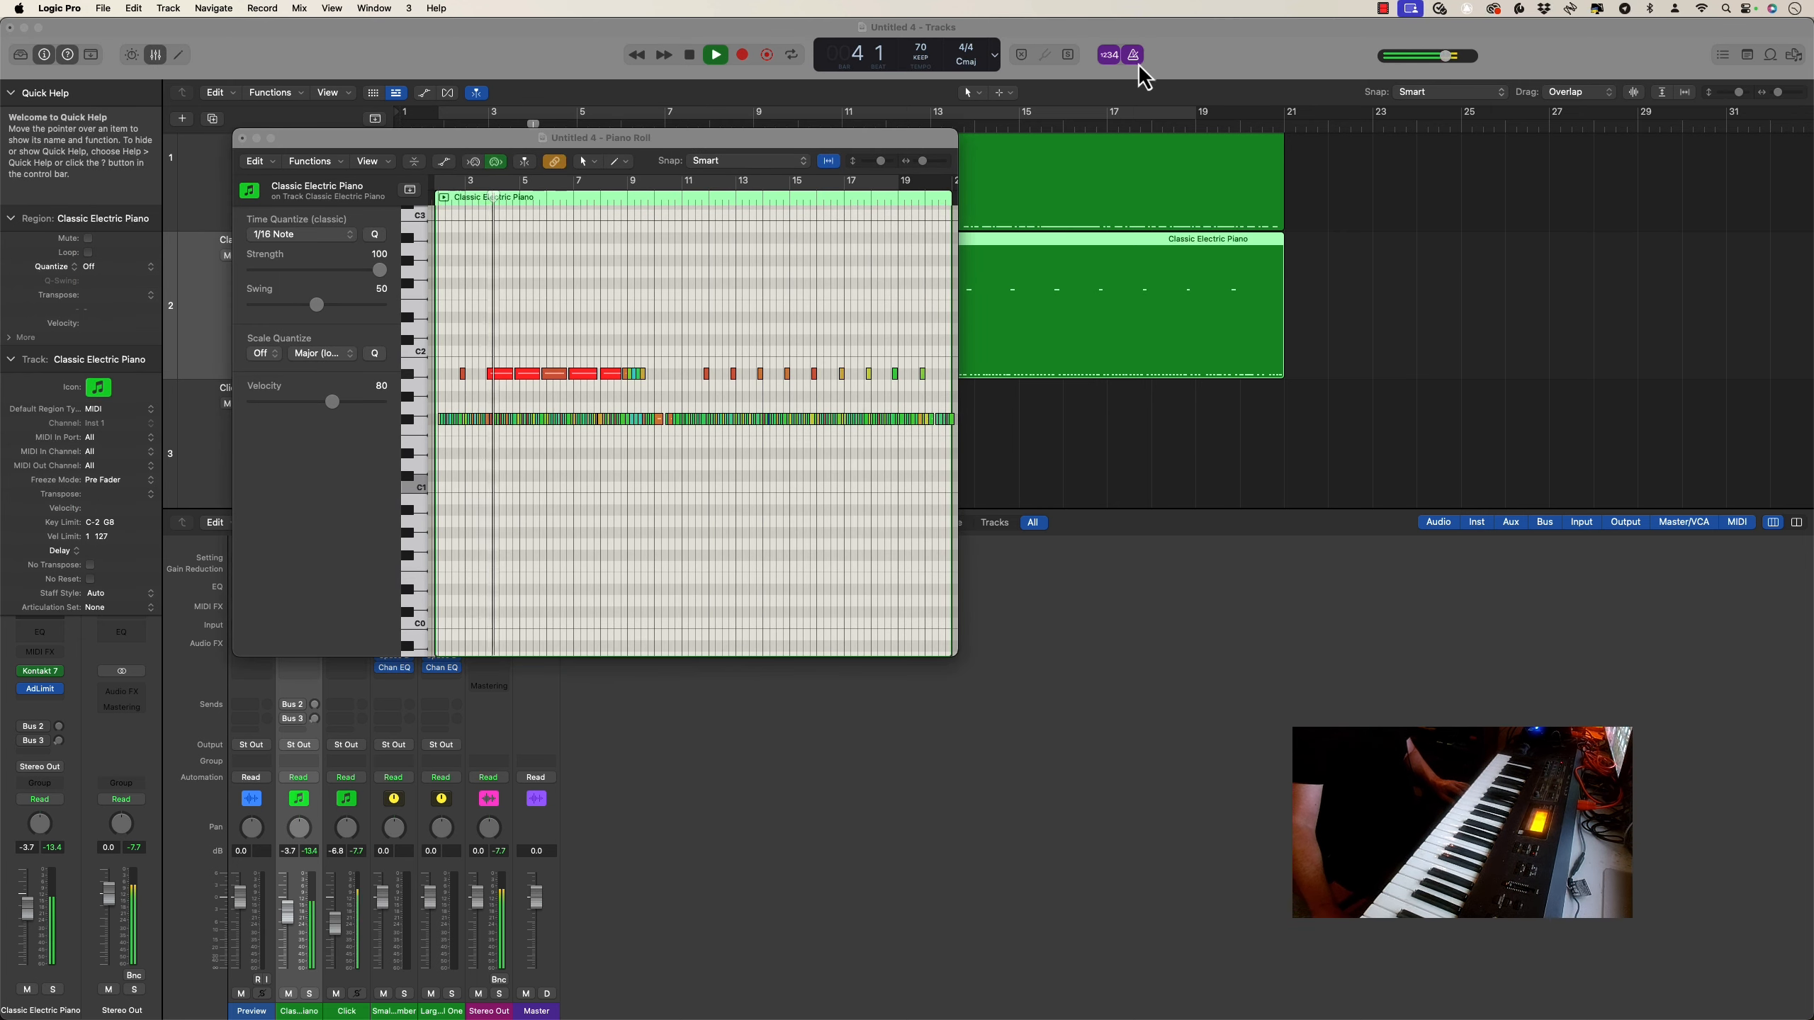
pyautogui.click(1130, 56)
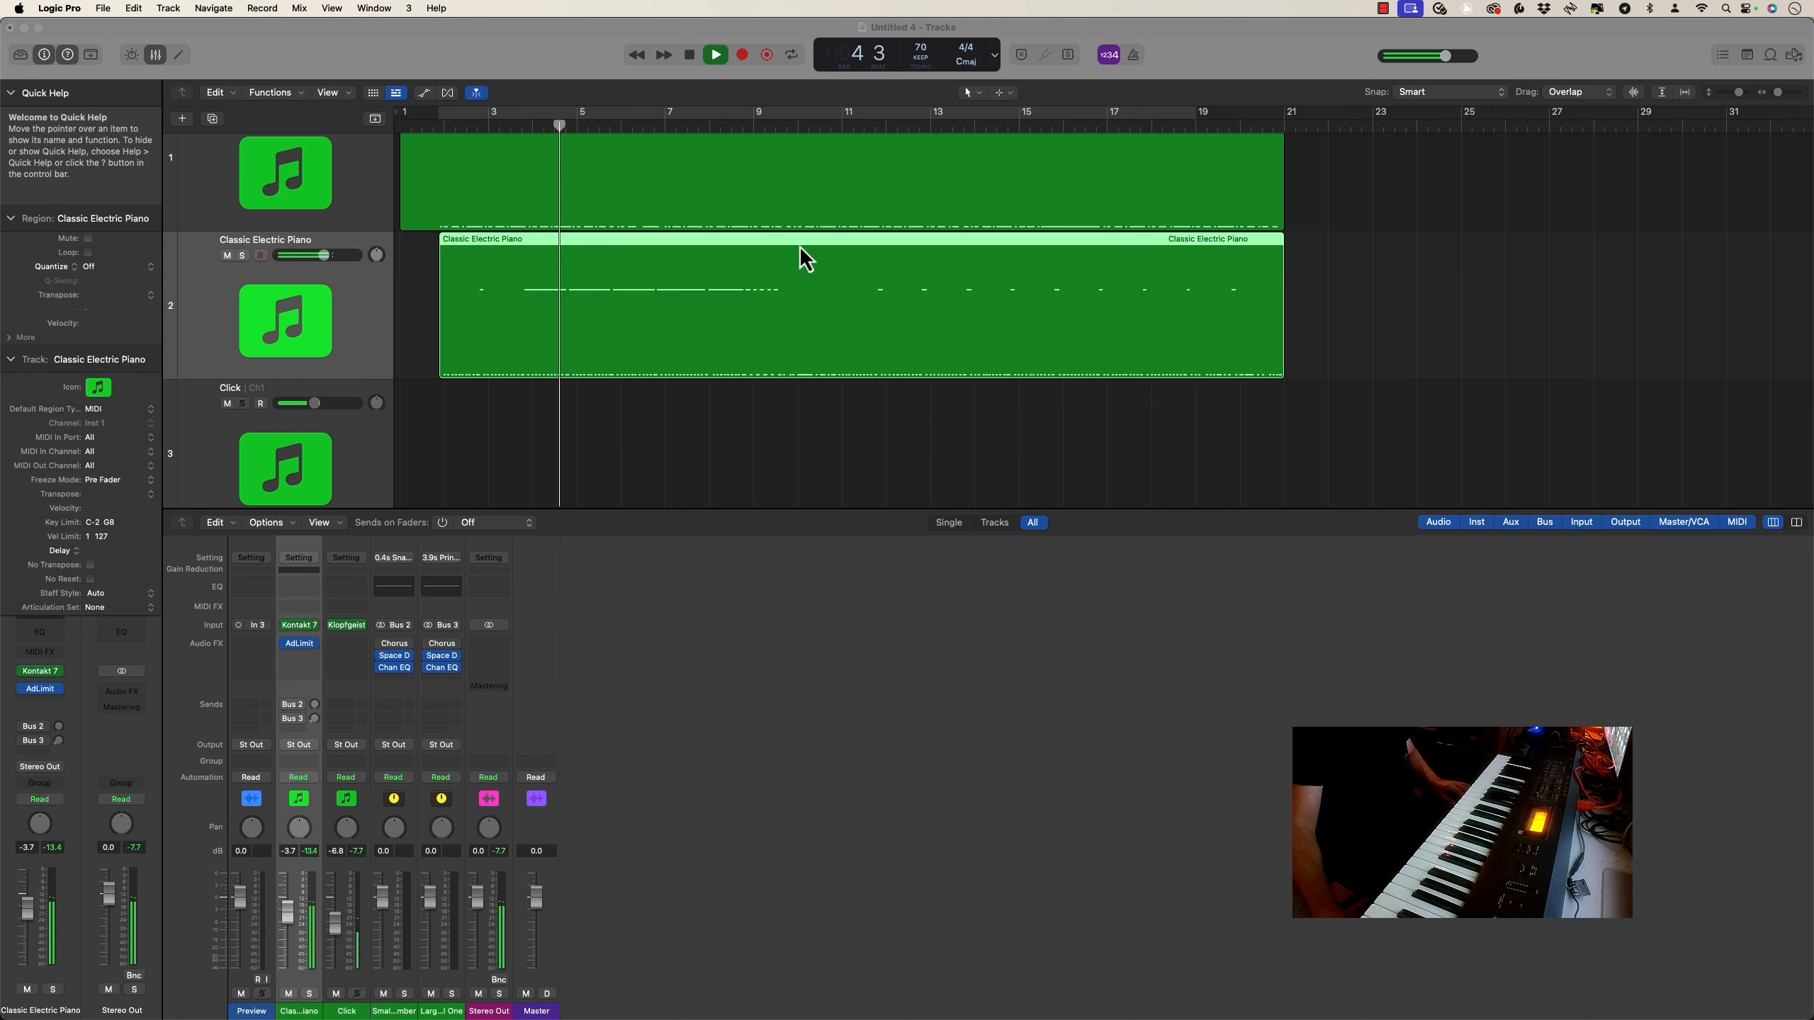
# Select all notes of the second Classic Electric Piano region in the Piano Roll and quantize them to 1/16 Note
pyautogui.press('super+4')
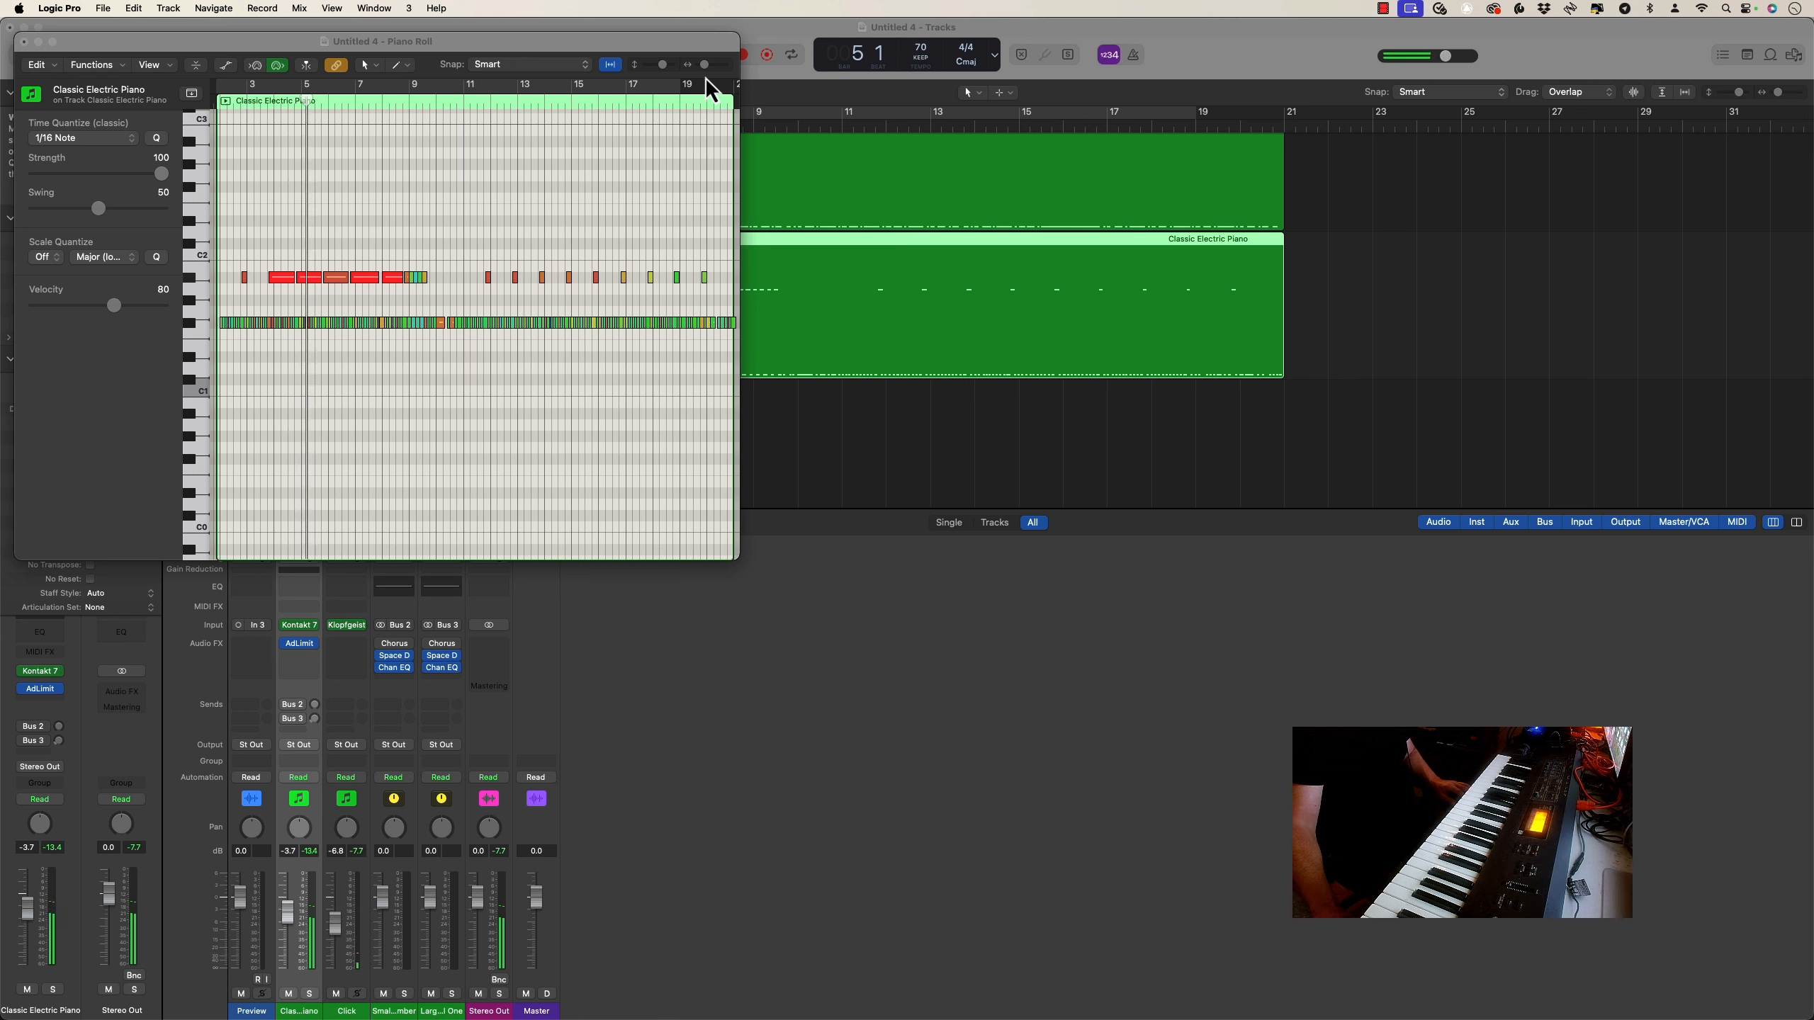
pyautogui.moveTo(705, 65); pyautogui.dragTo(703, 66)
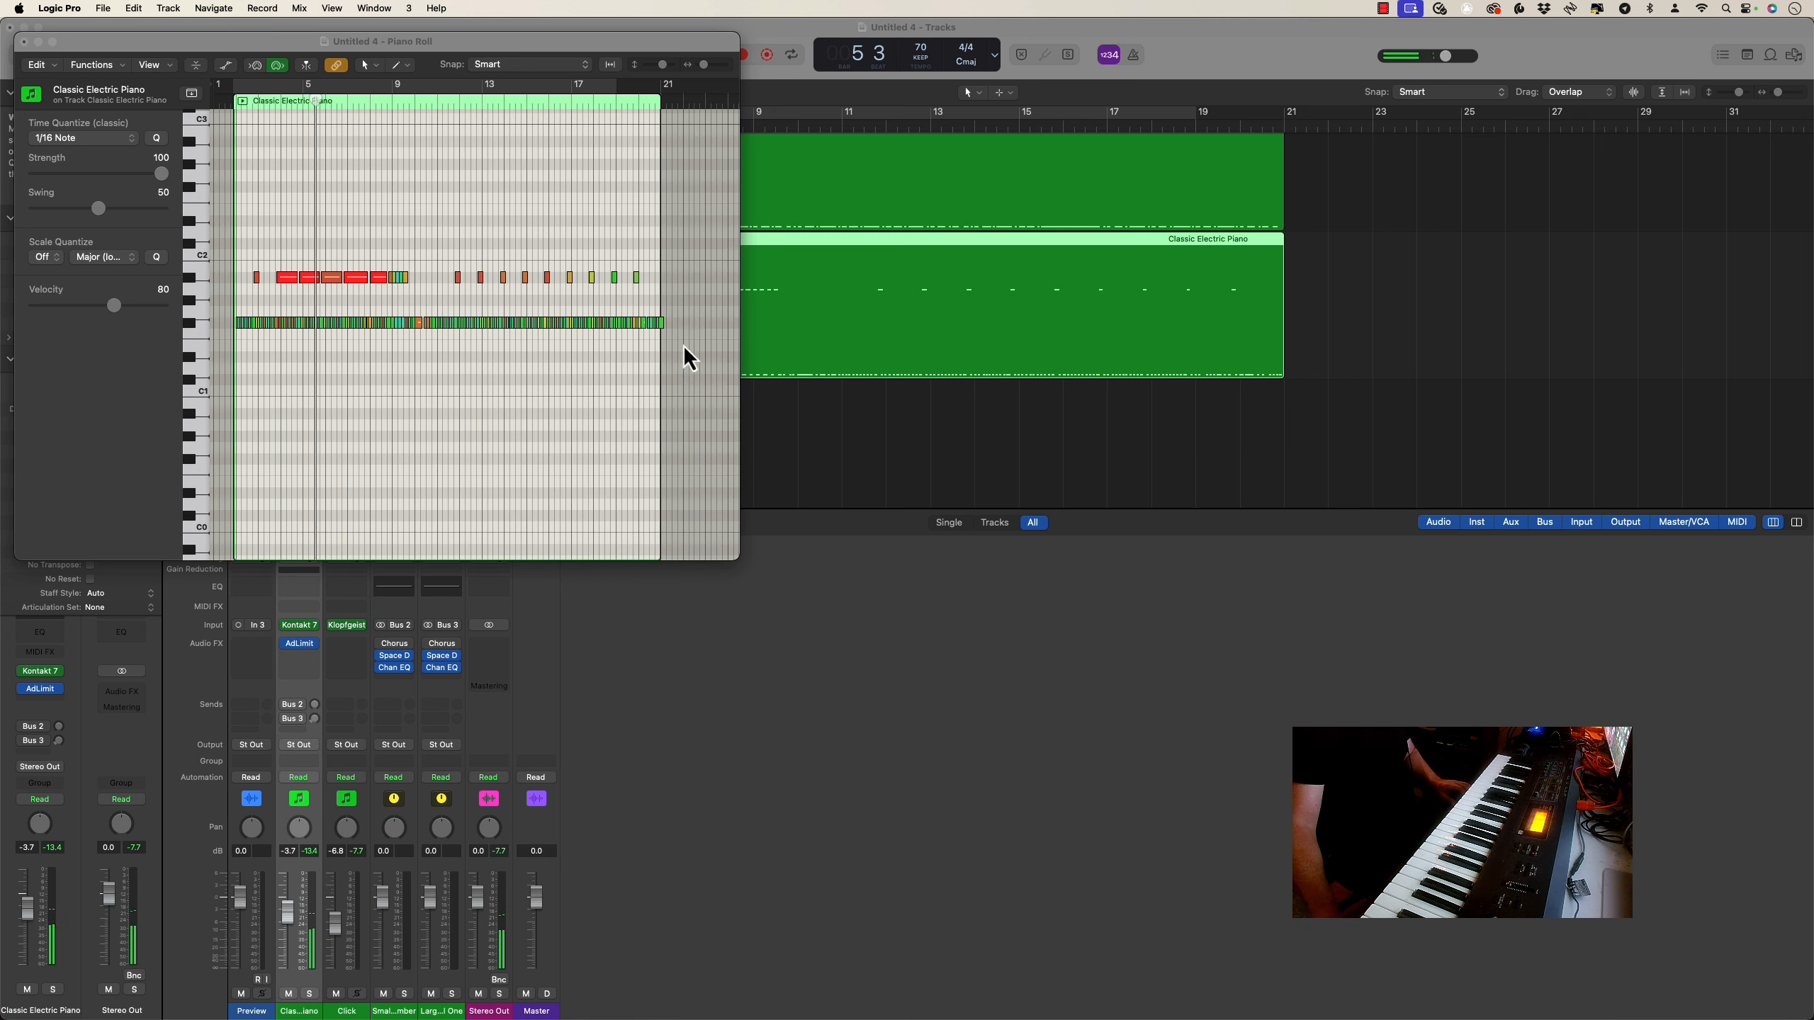
pyautogui.moveTo(683, 345); pyautogui.dragTo(221, 248)
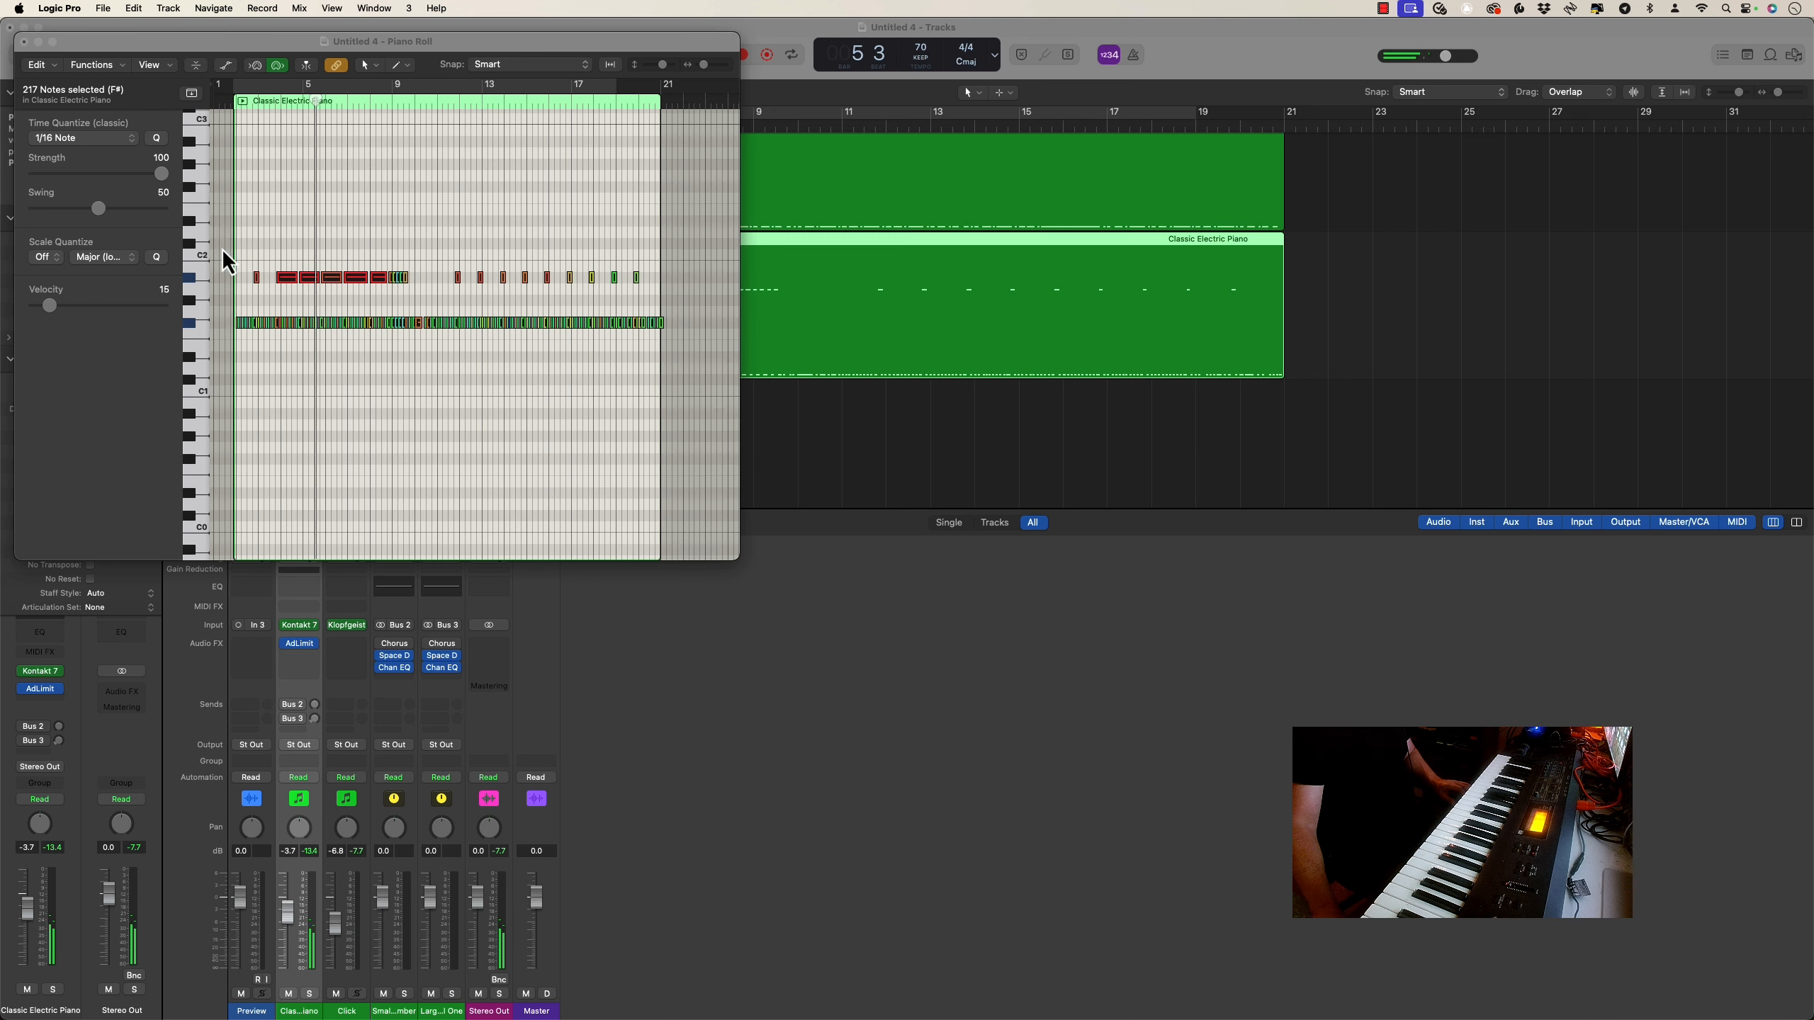
pyautogui.click(81, 141)
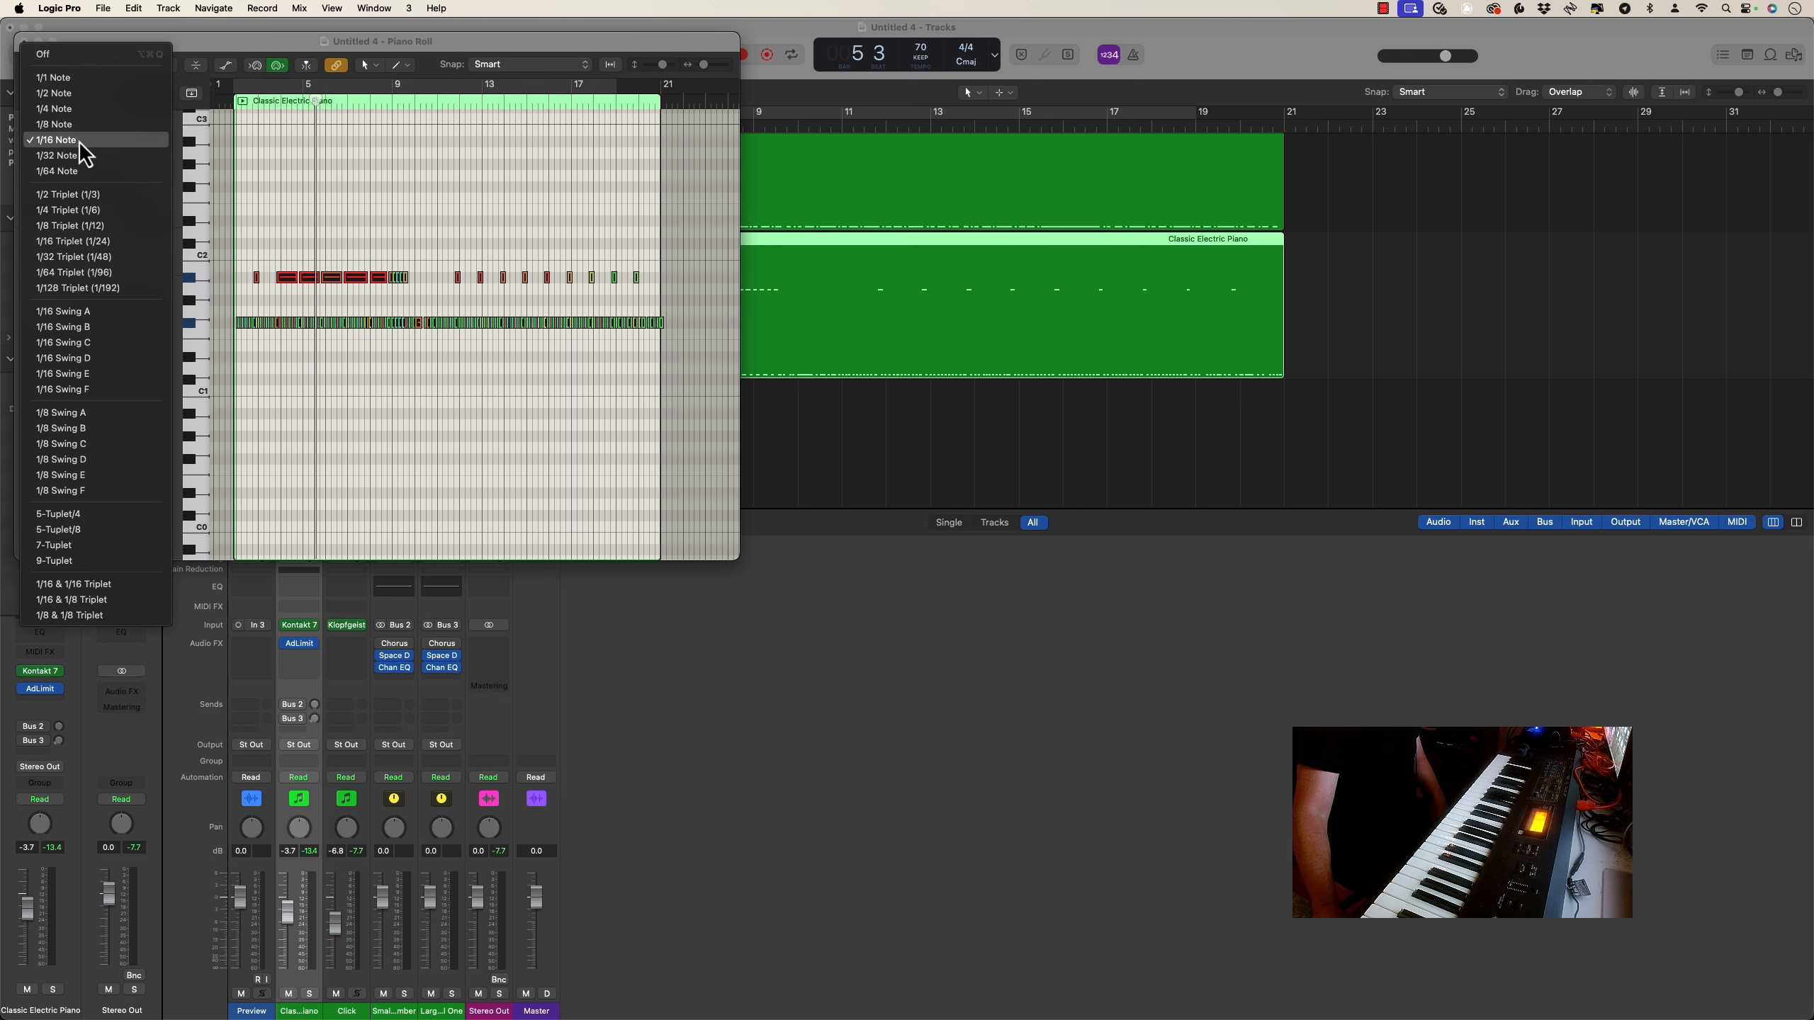
pyautogui.click(81, 143)
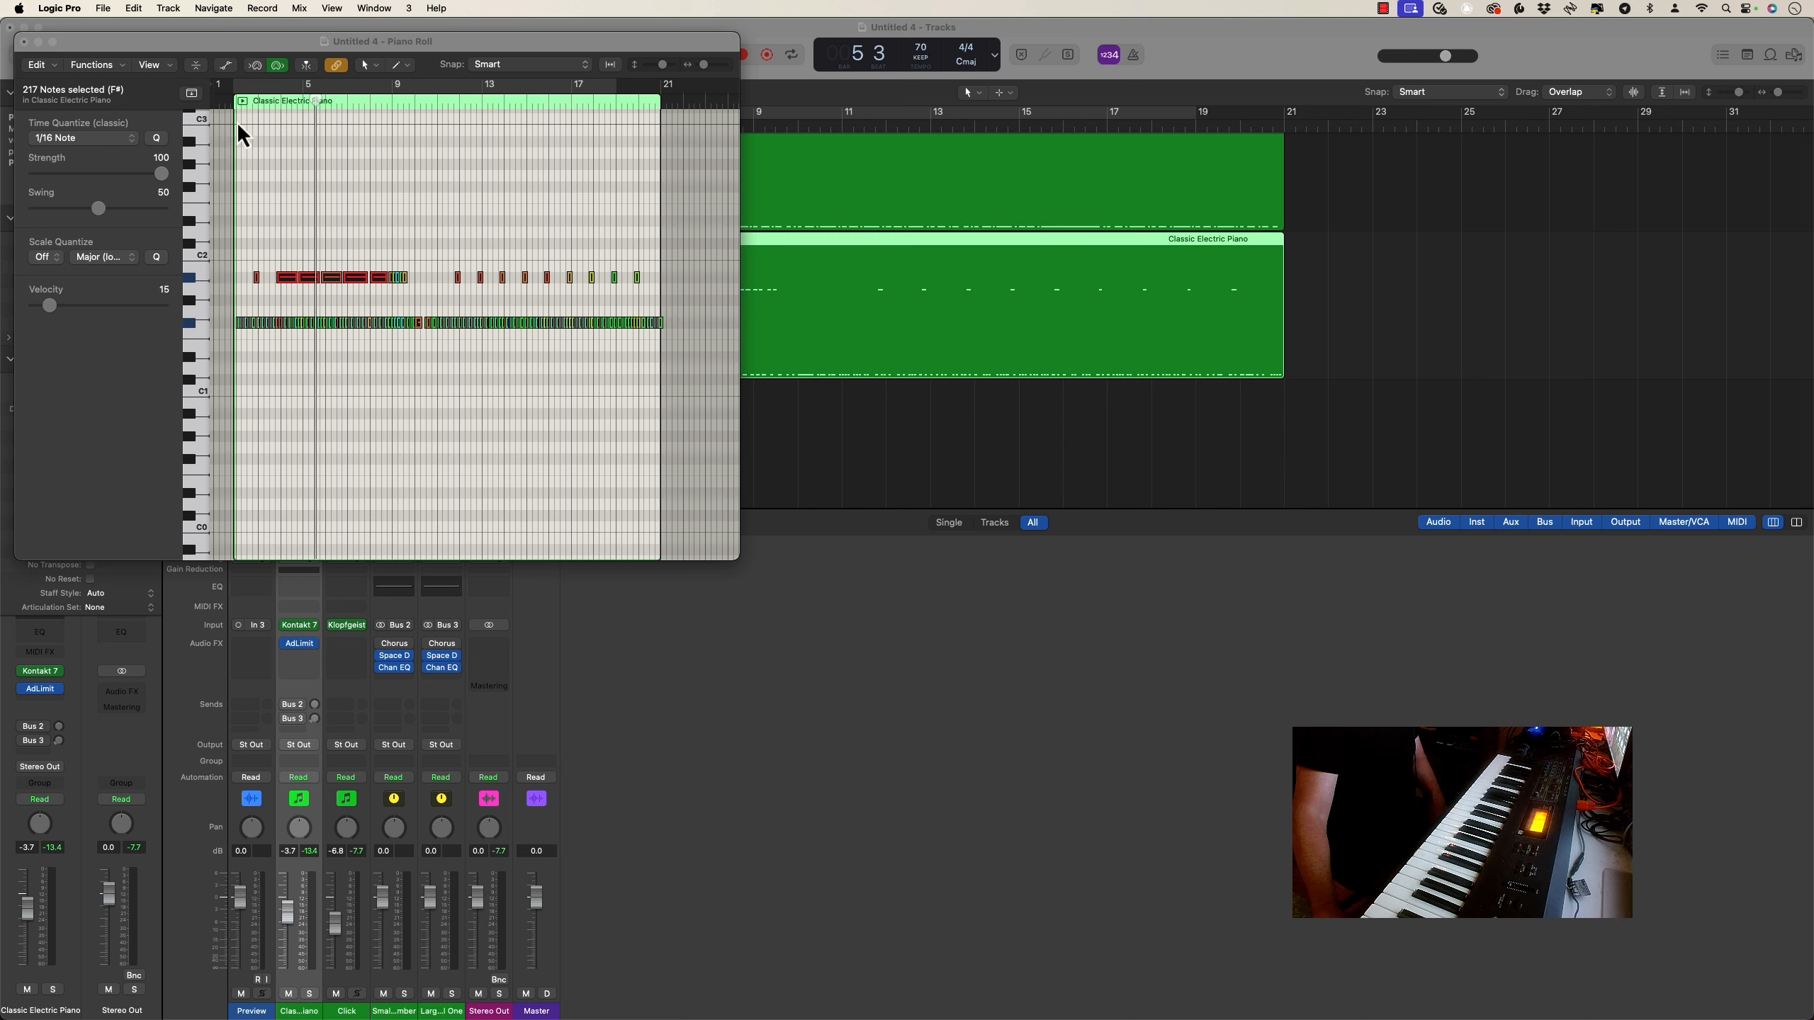
# Play the region with a cycle range from bar 2 to bar 21 and requantize the selected notes to 1/8 Triplet (1/12)
pyautogui.moveTo(237, 89); pyautogui.dragTo(652, 107)
pyautogui.press('space')
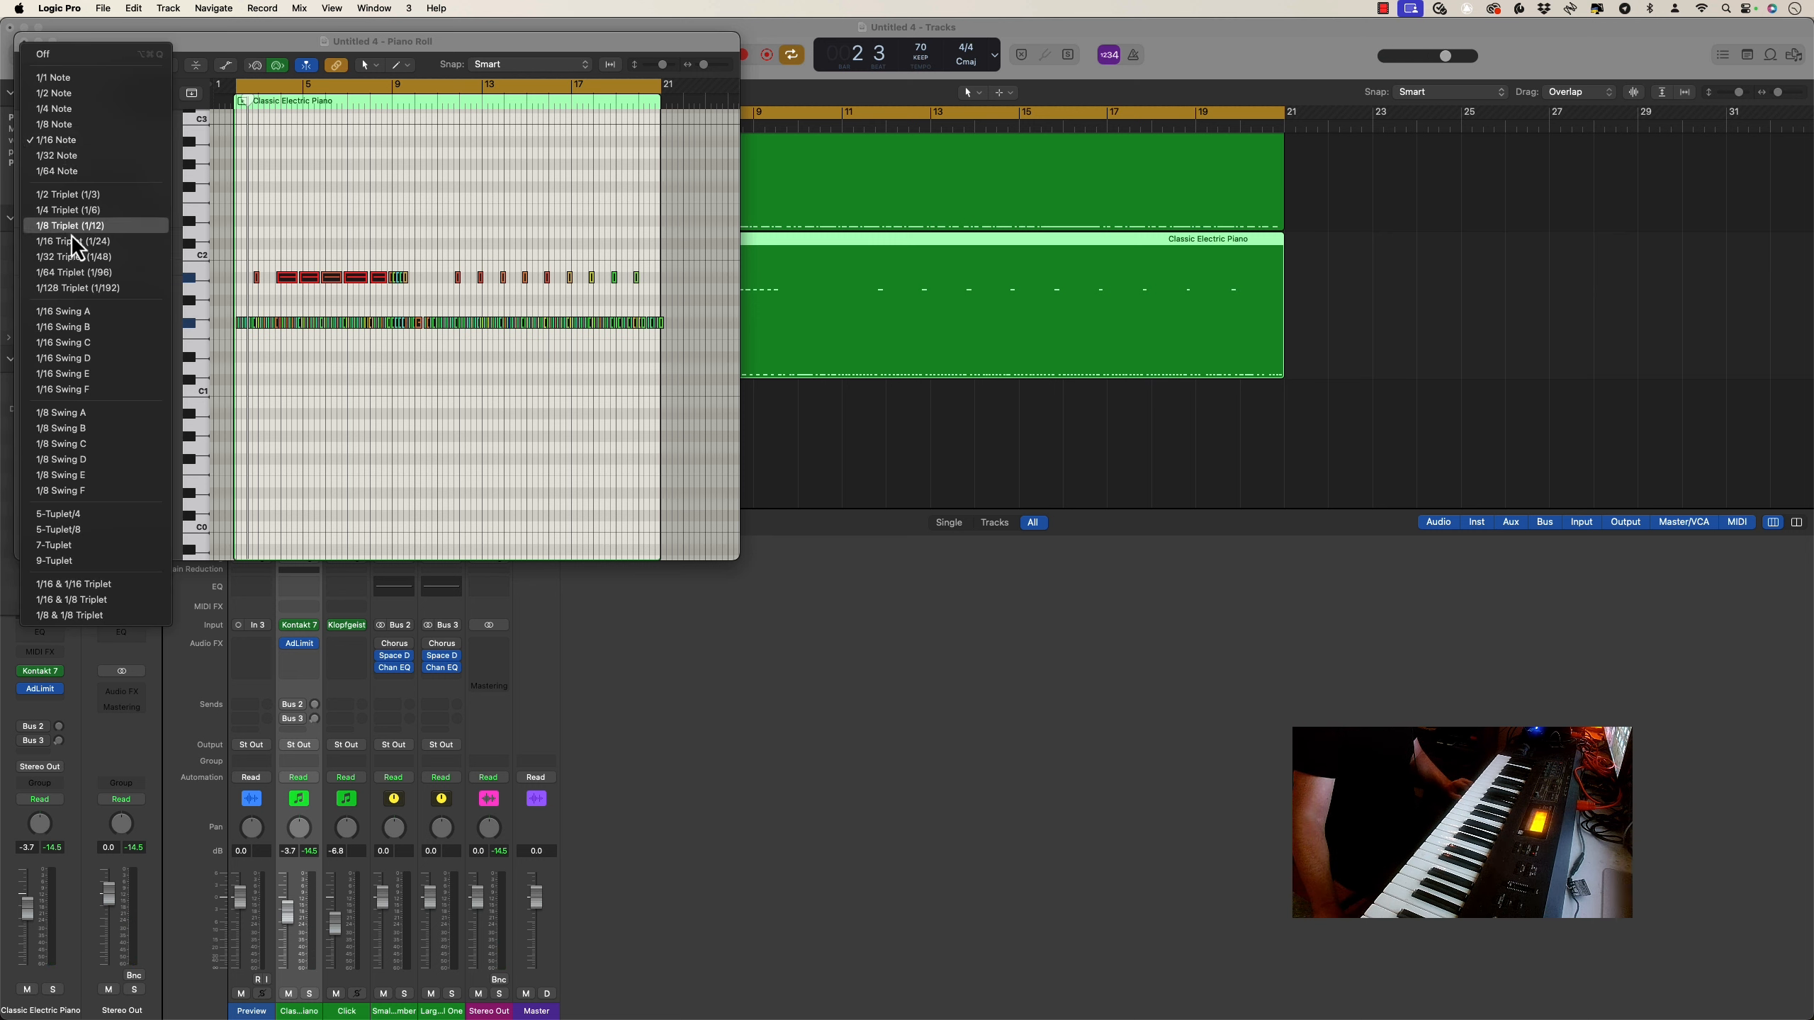
pyautogui.click(71, 230)
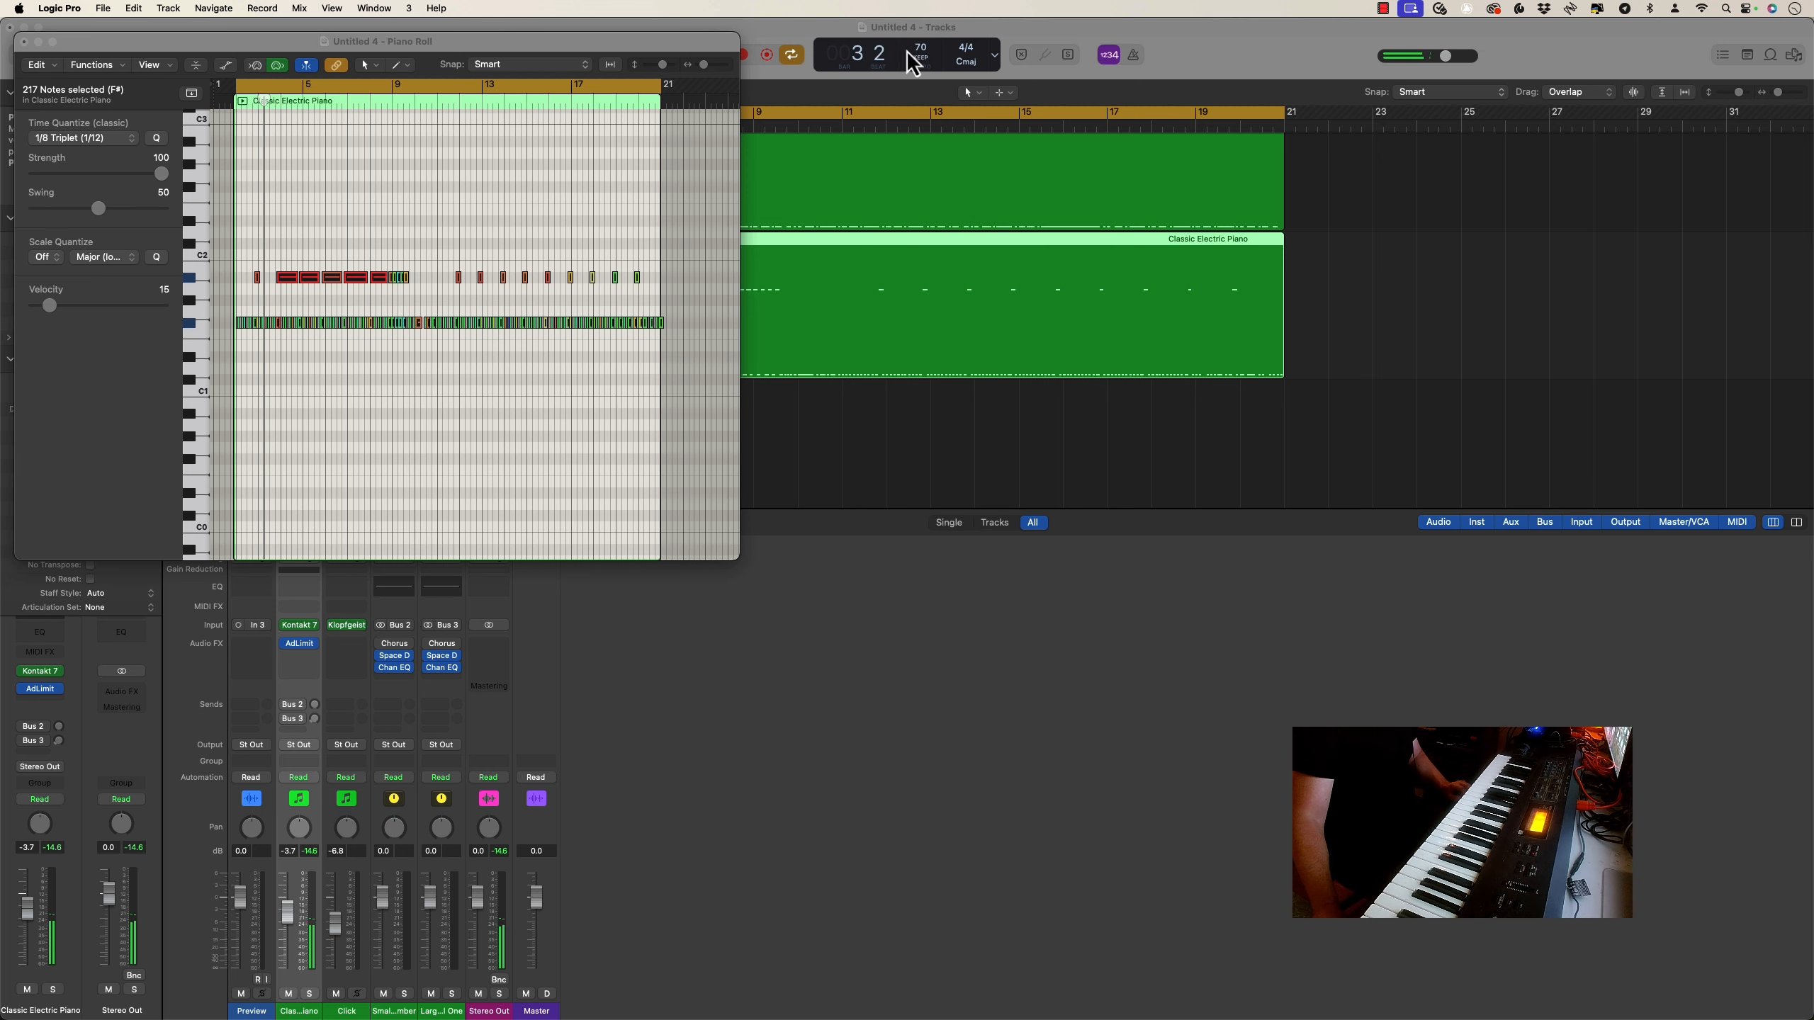
# Set the project tempo to 90 BPM and play the parts back until about bar 12
pyautogui.moveTo(923, 49); pyautogui.dragTo(921, 26)
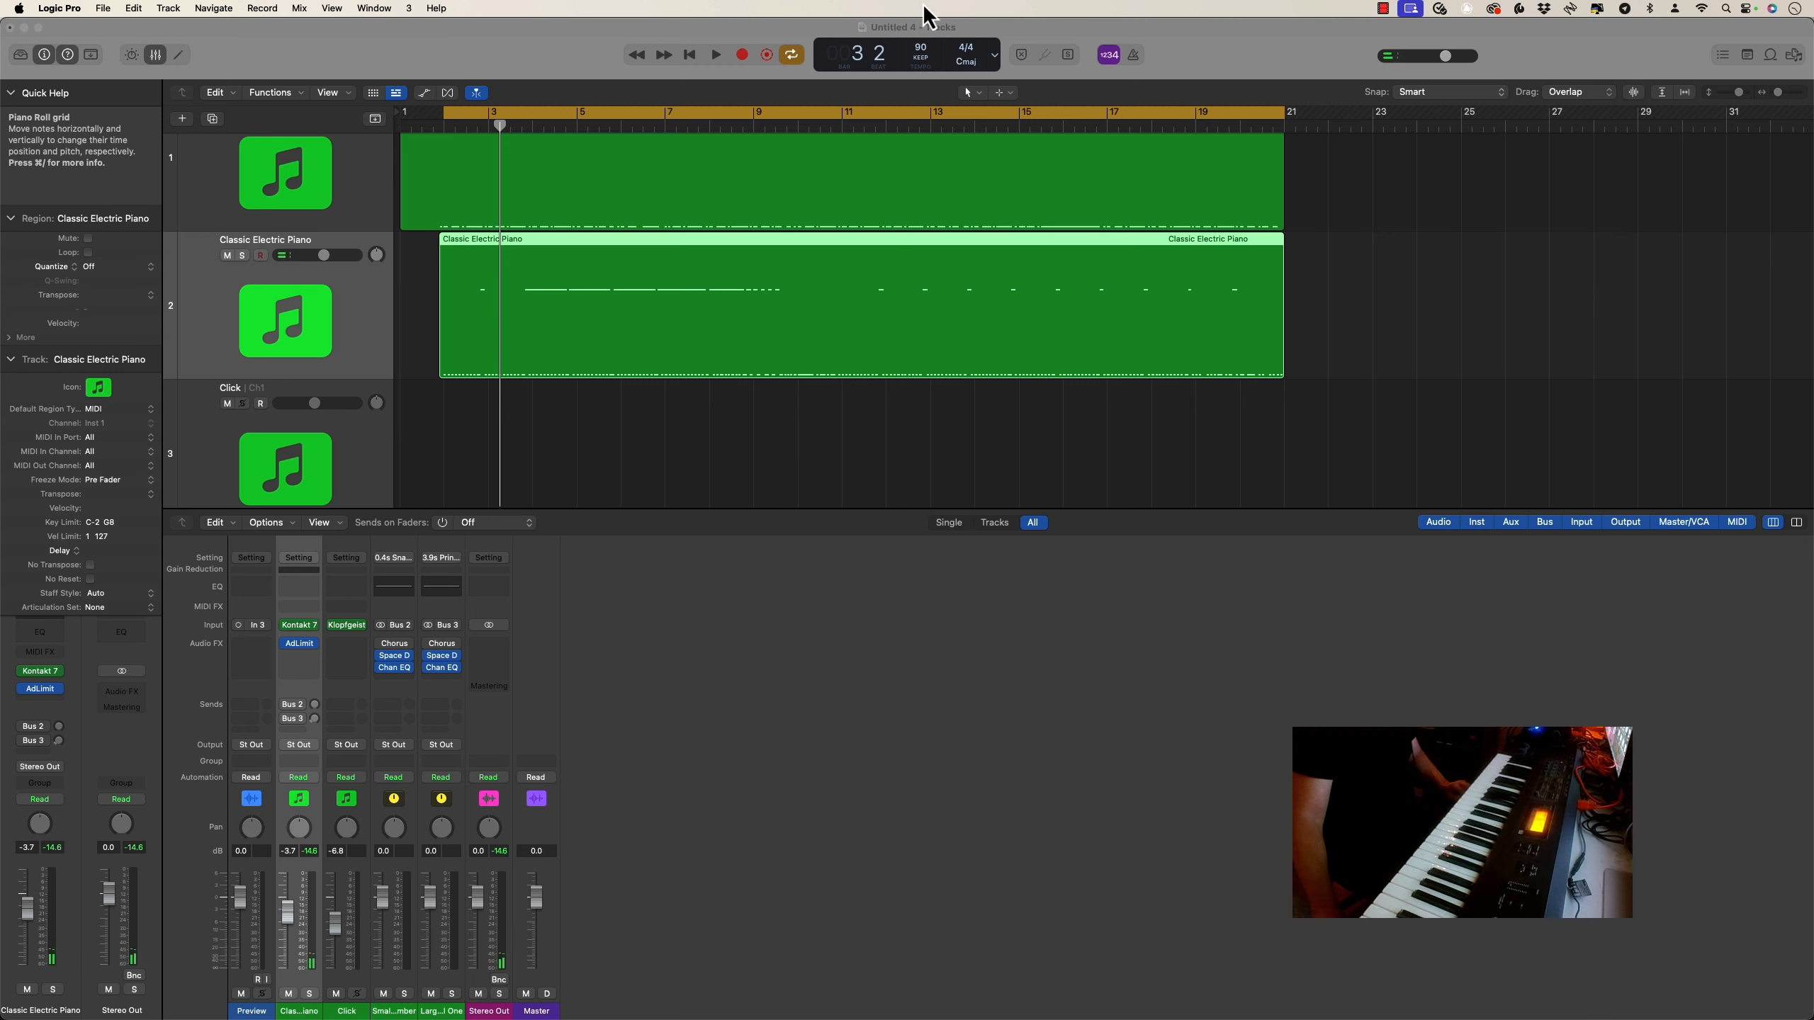
pyautogui.press('space')
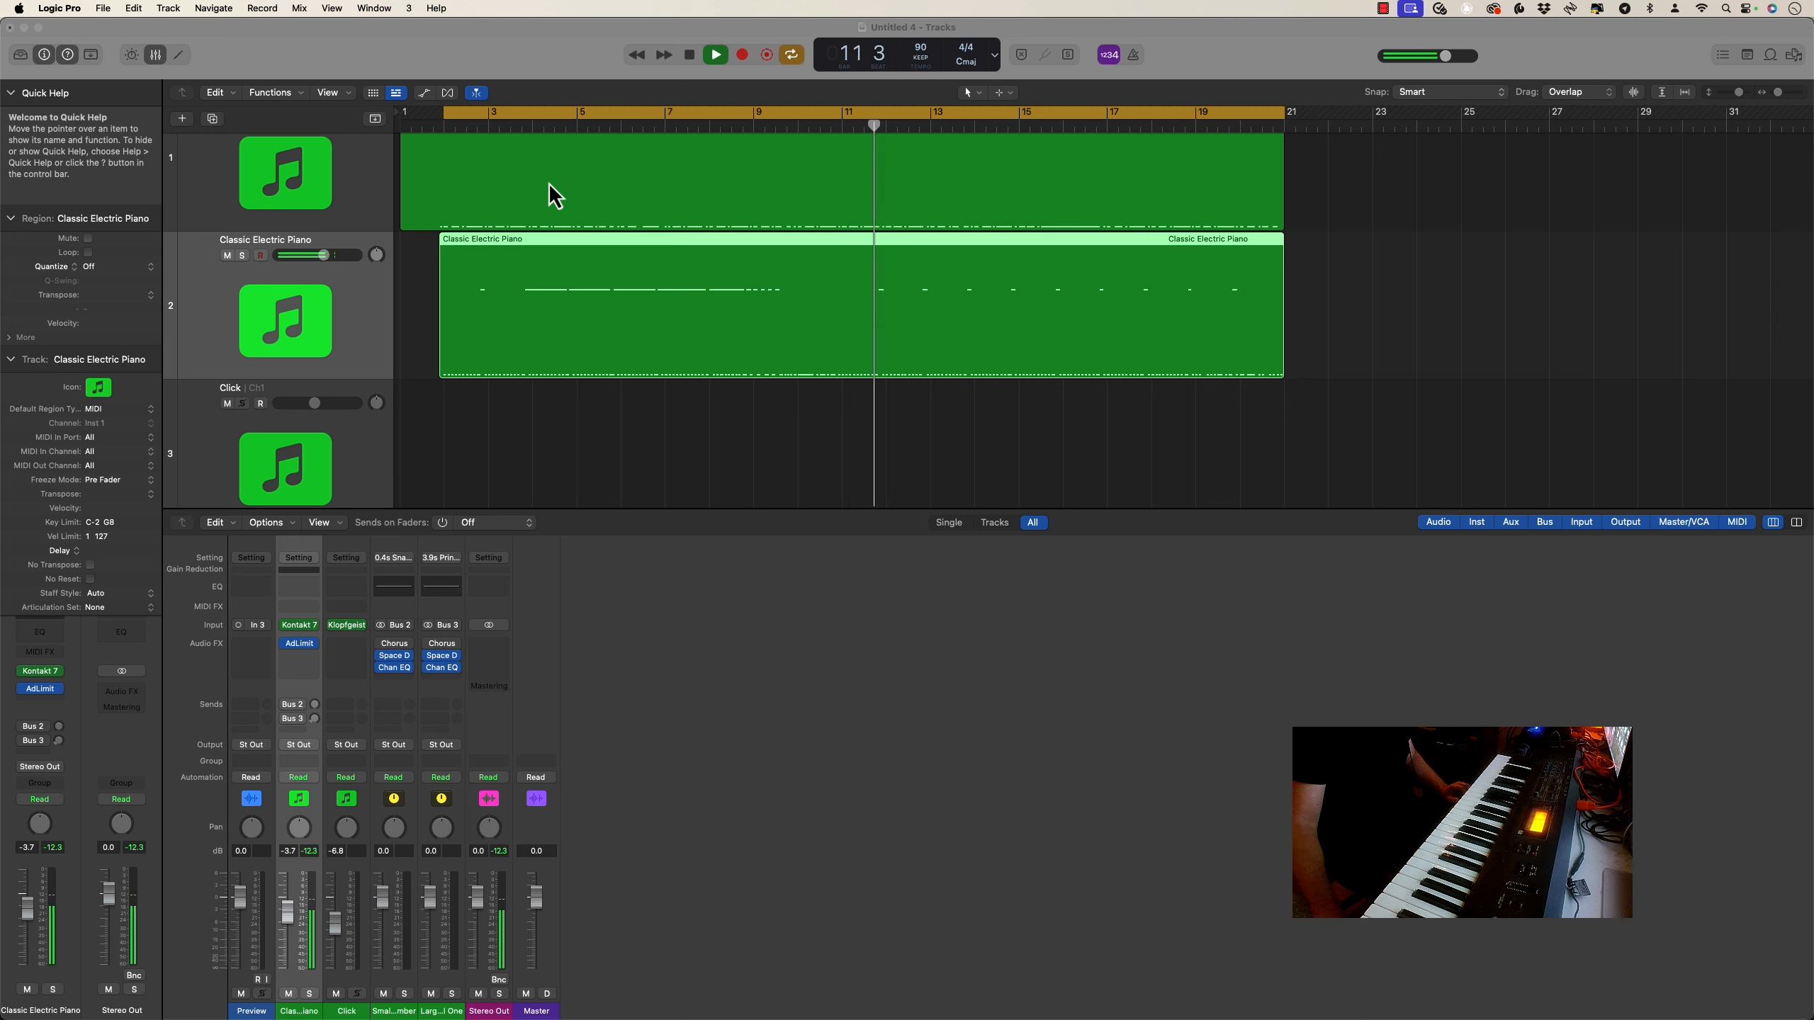
pyautogui.press('space')
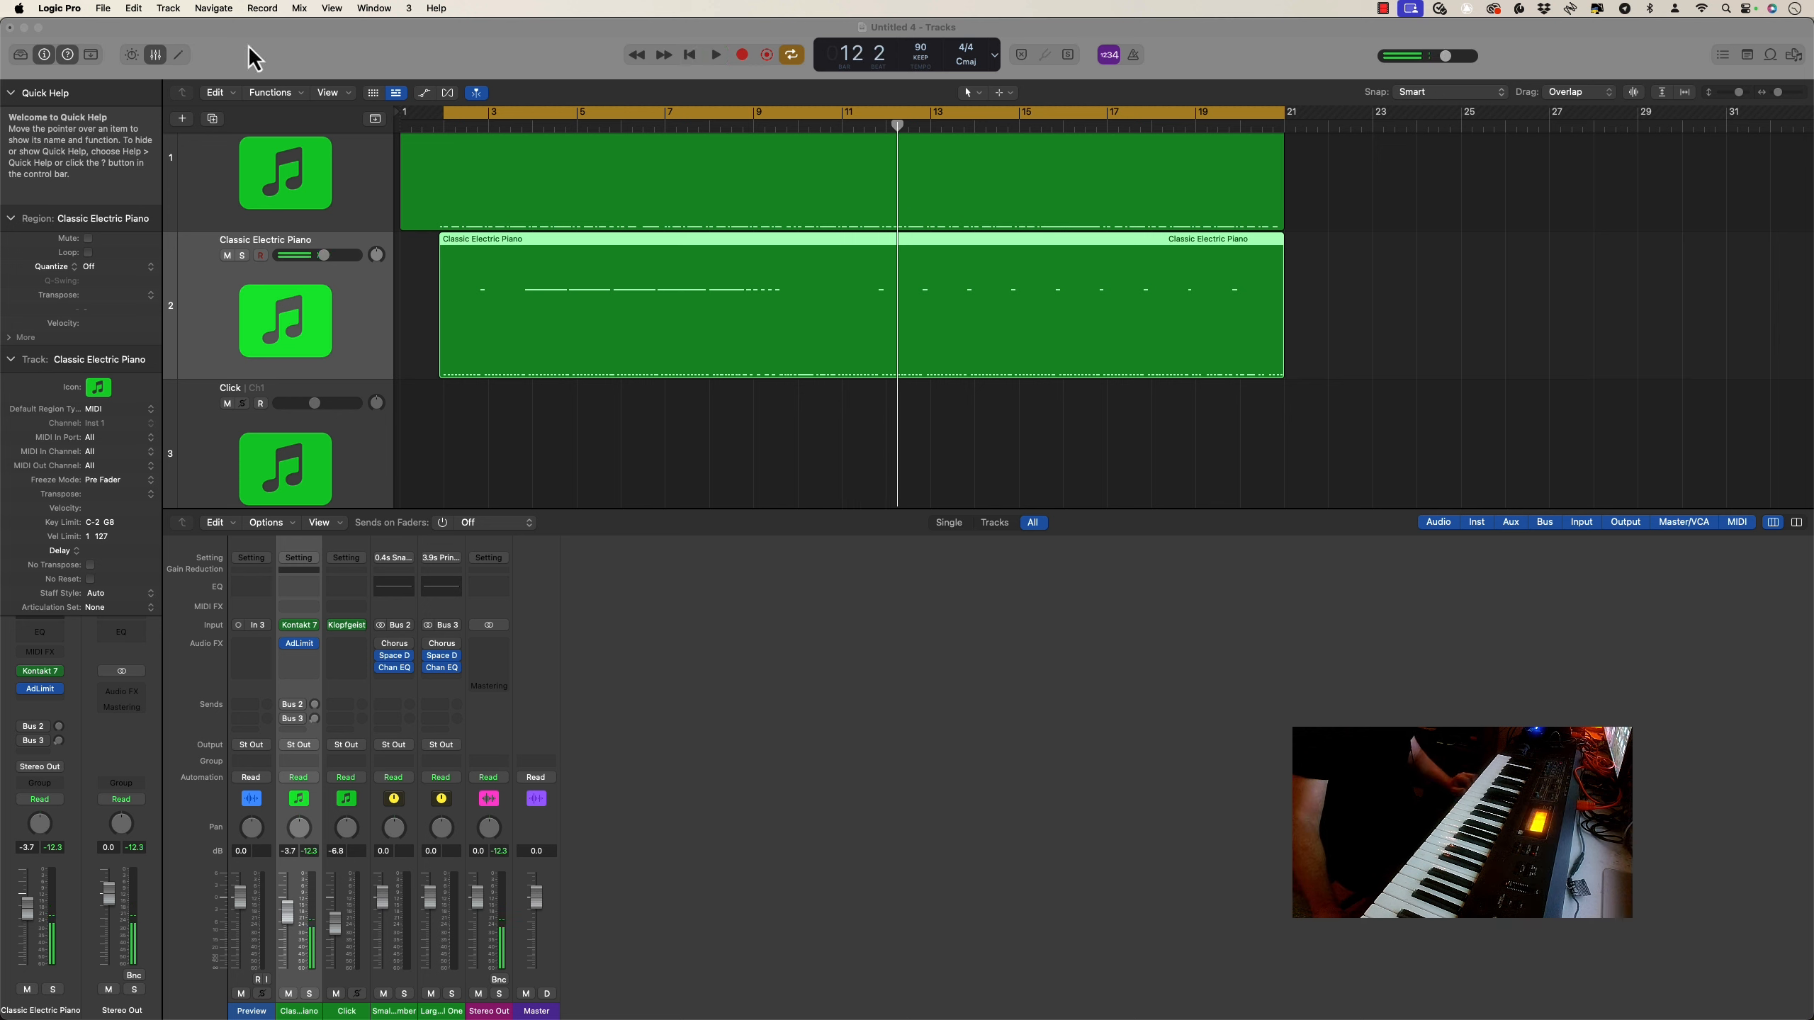
# Create a third Classic Electric Piano track with the same instrument and record a performance on it across the bar 2 to 21 cycle
pyautogui.click(168, 8)
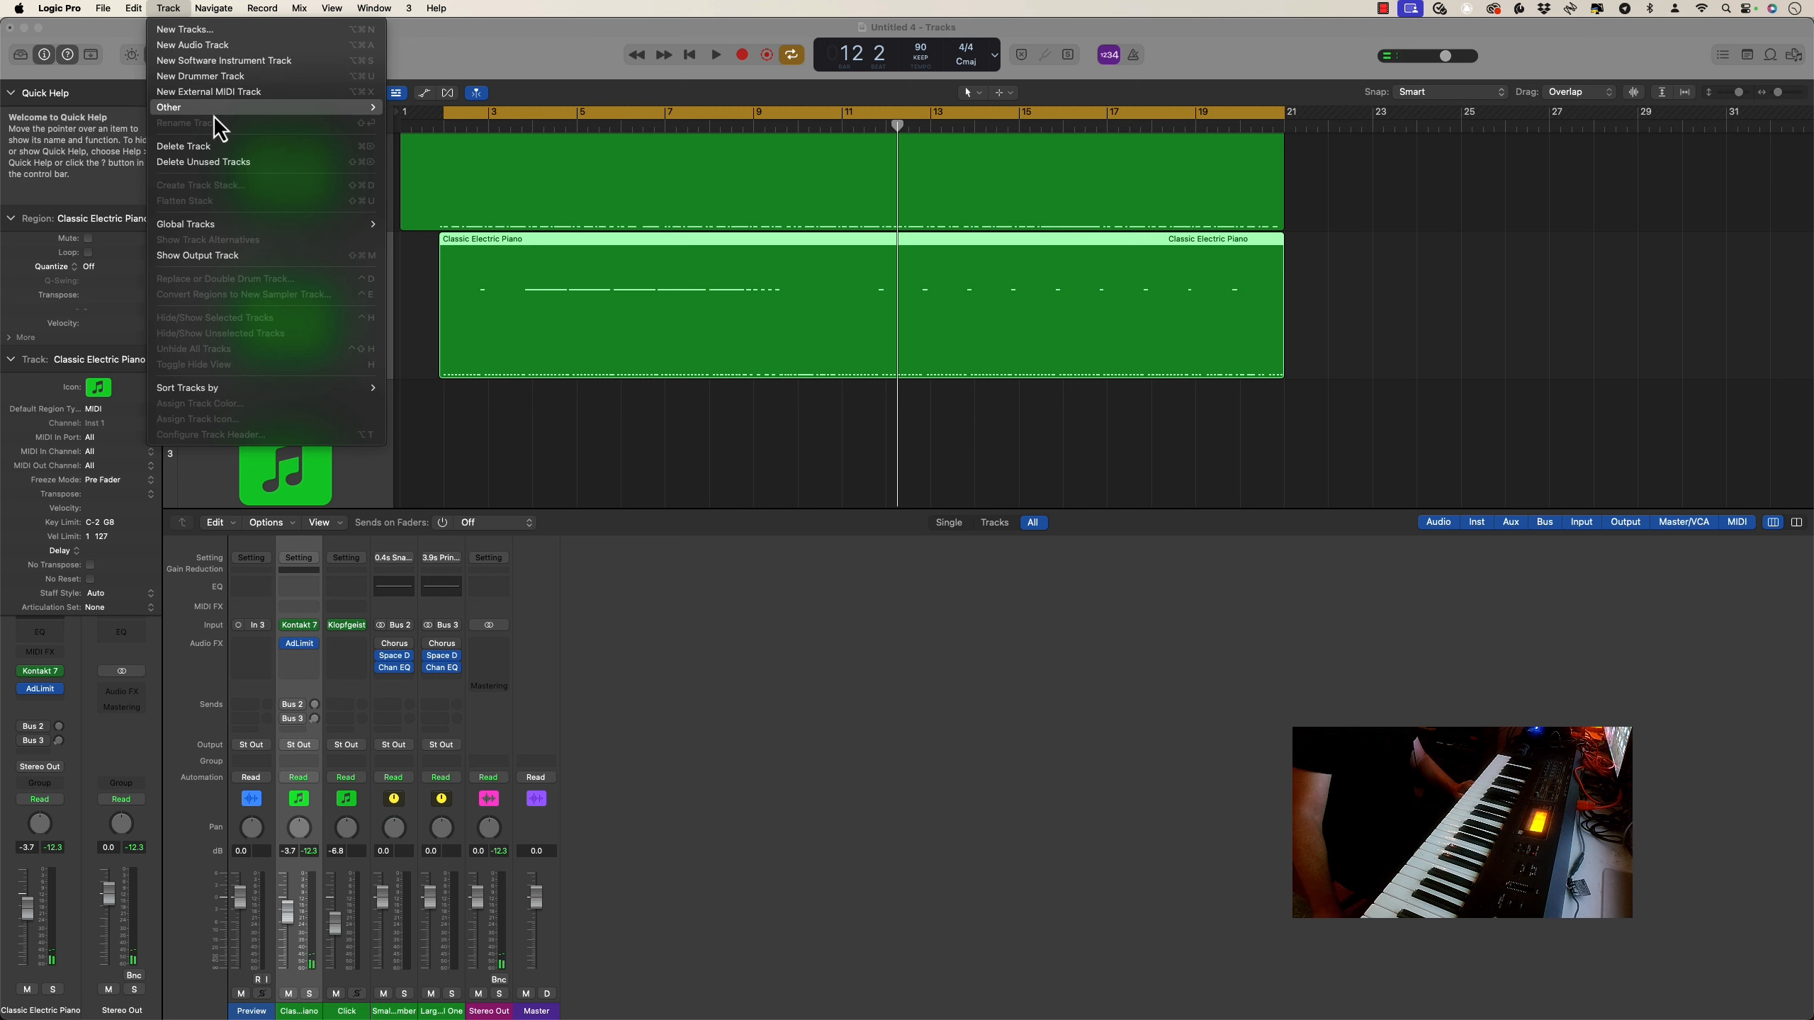
pyautogui.moveTo(236, 107)
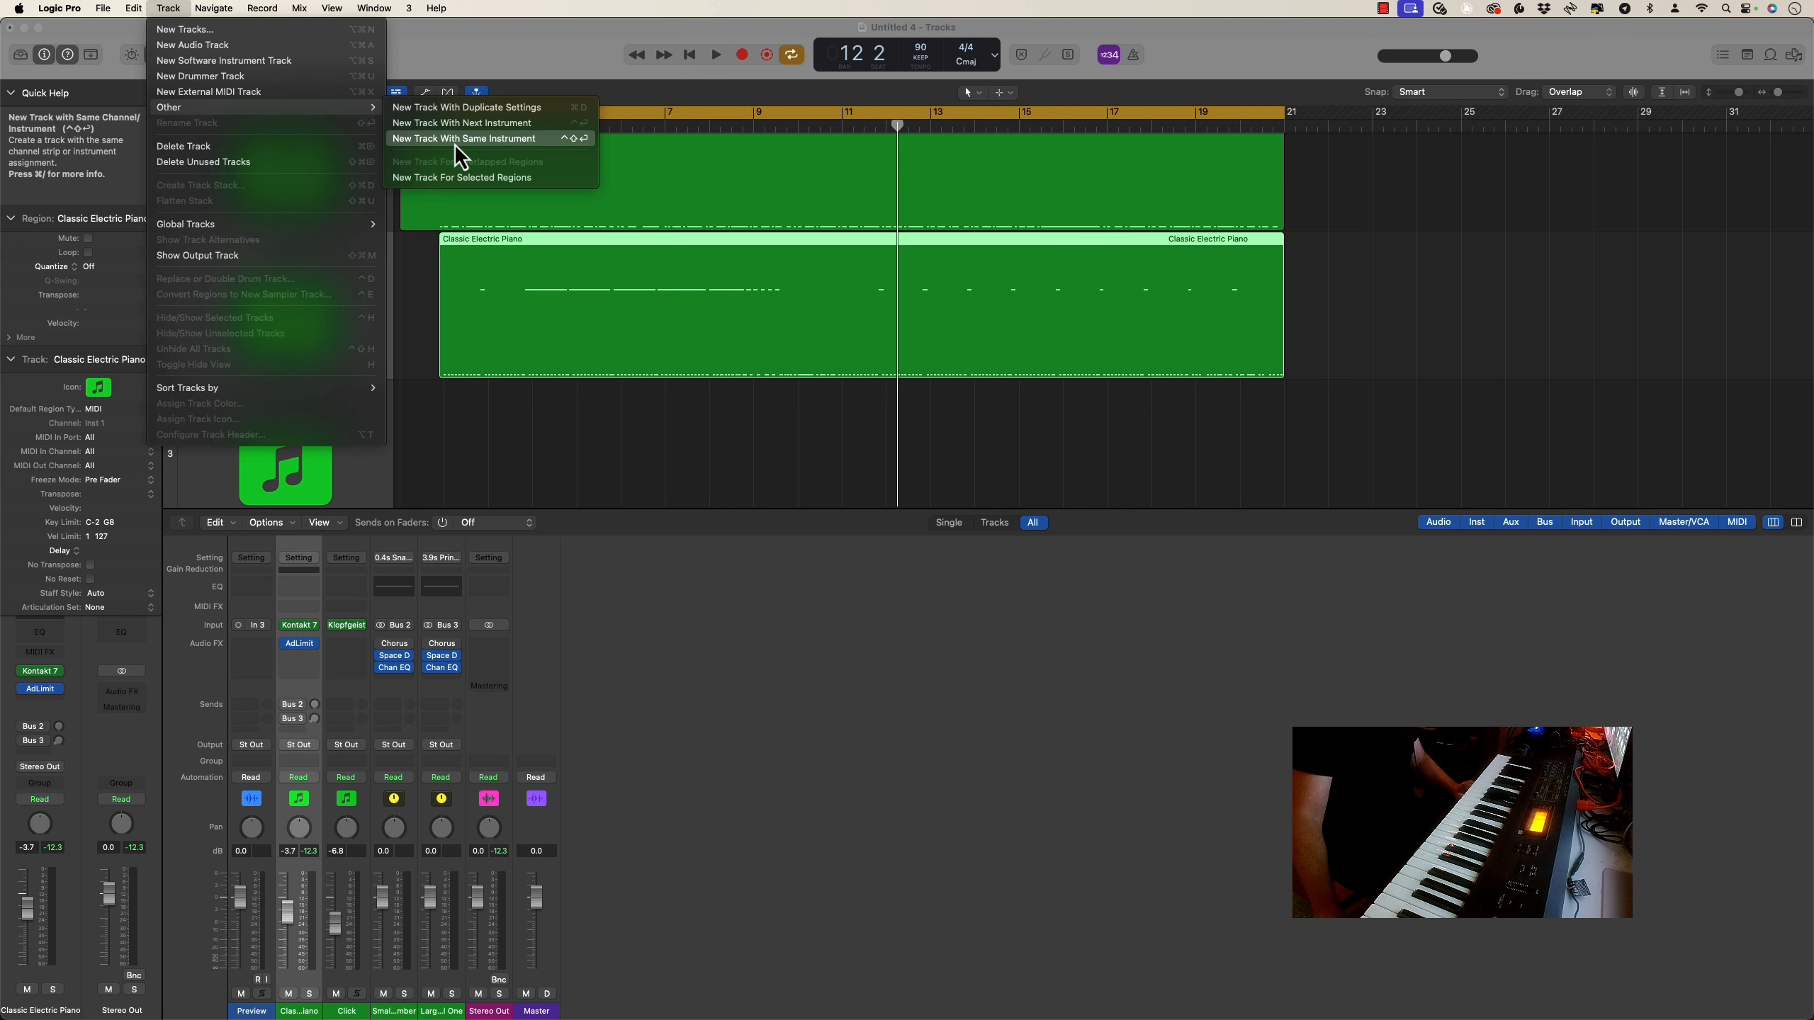
pyautogui.click(457, 140)
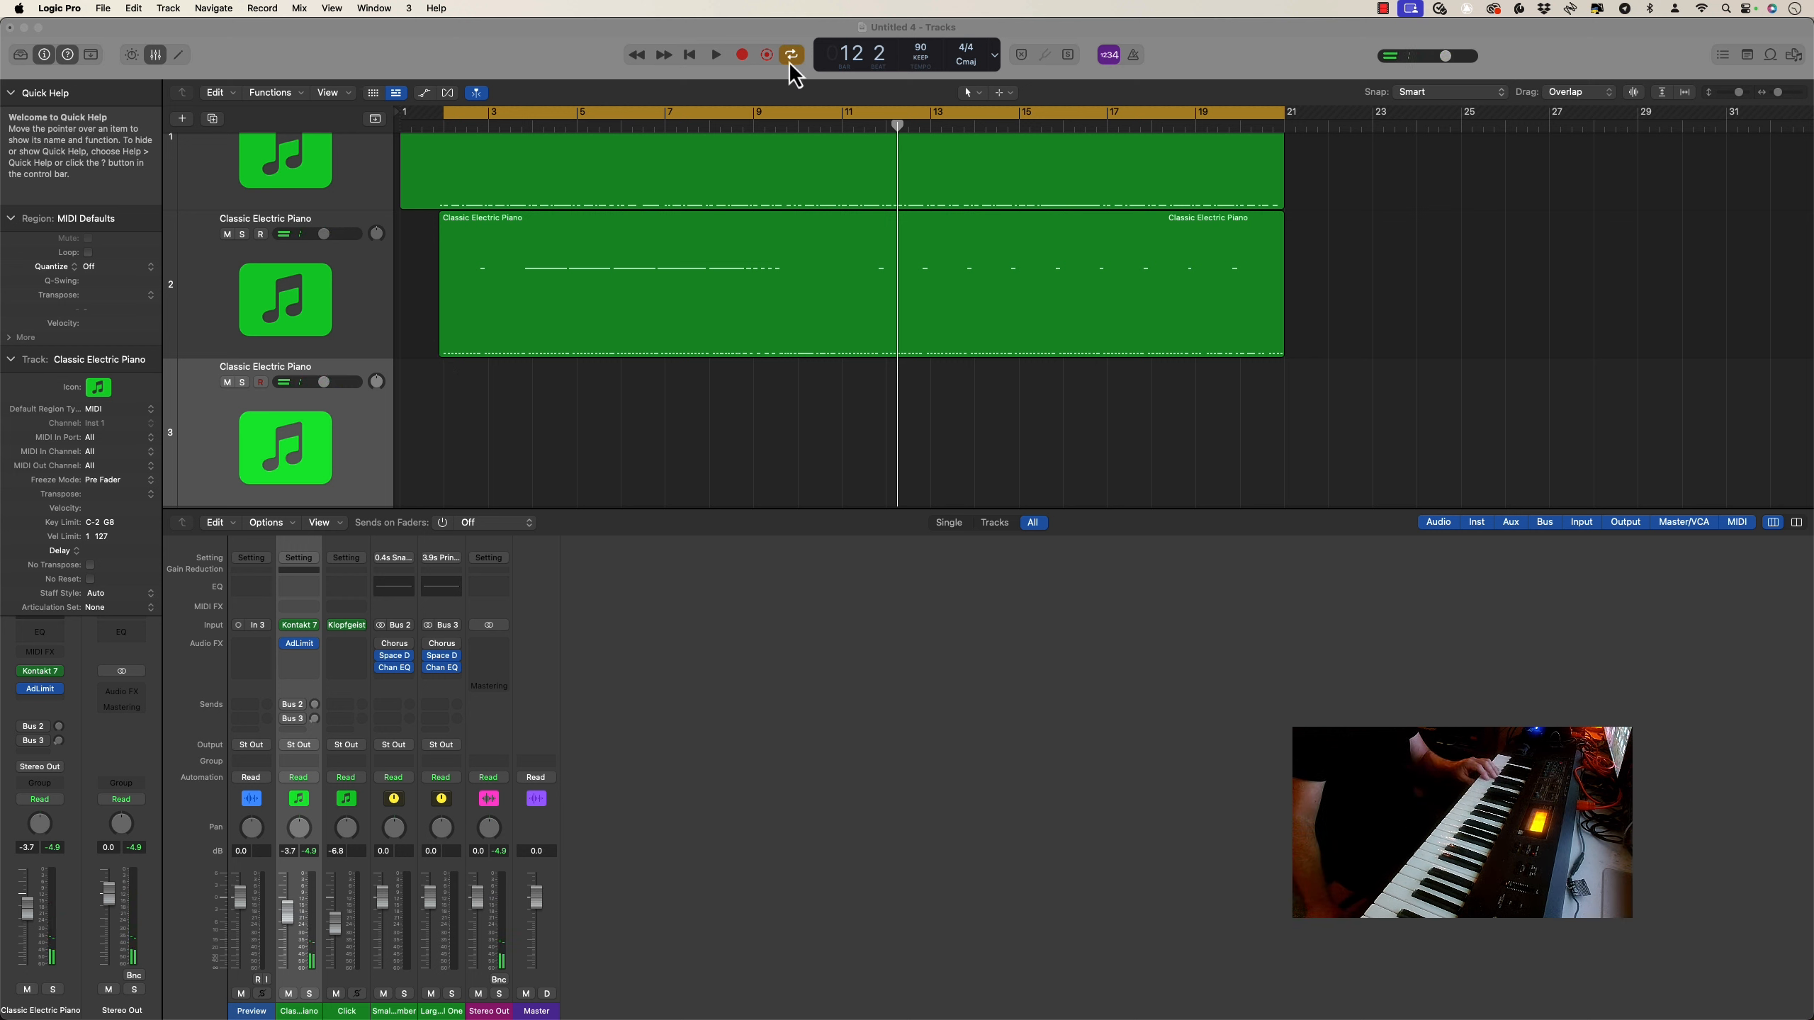
pyautogui.click(743, 55)
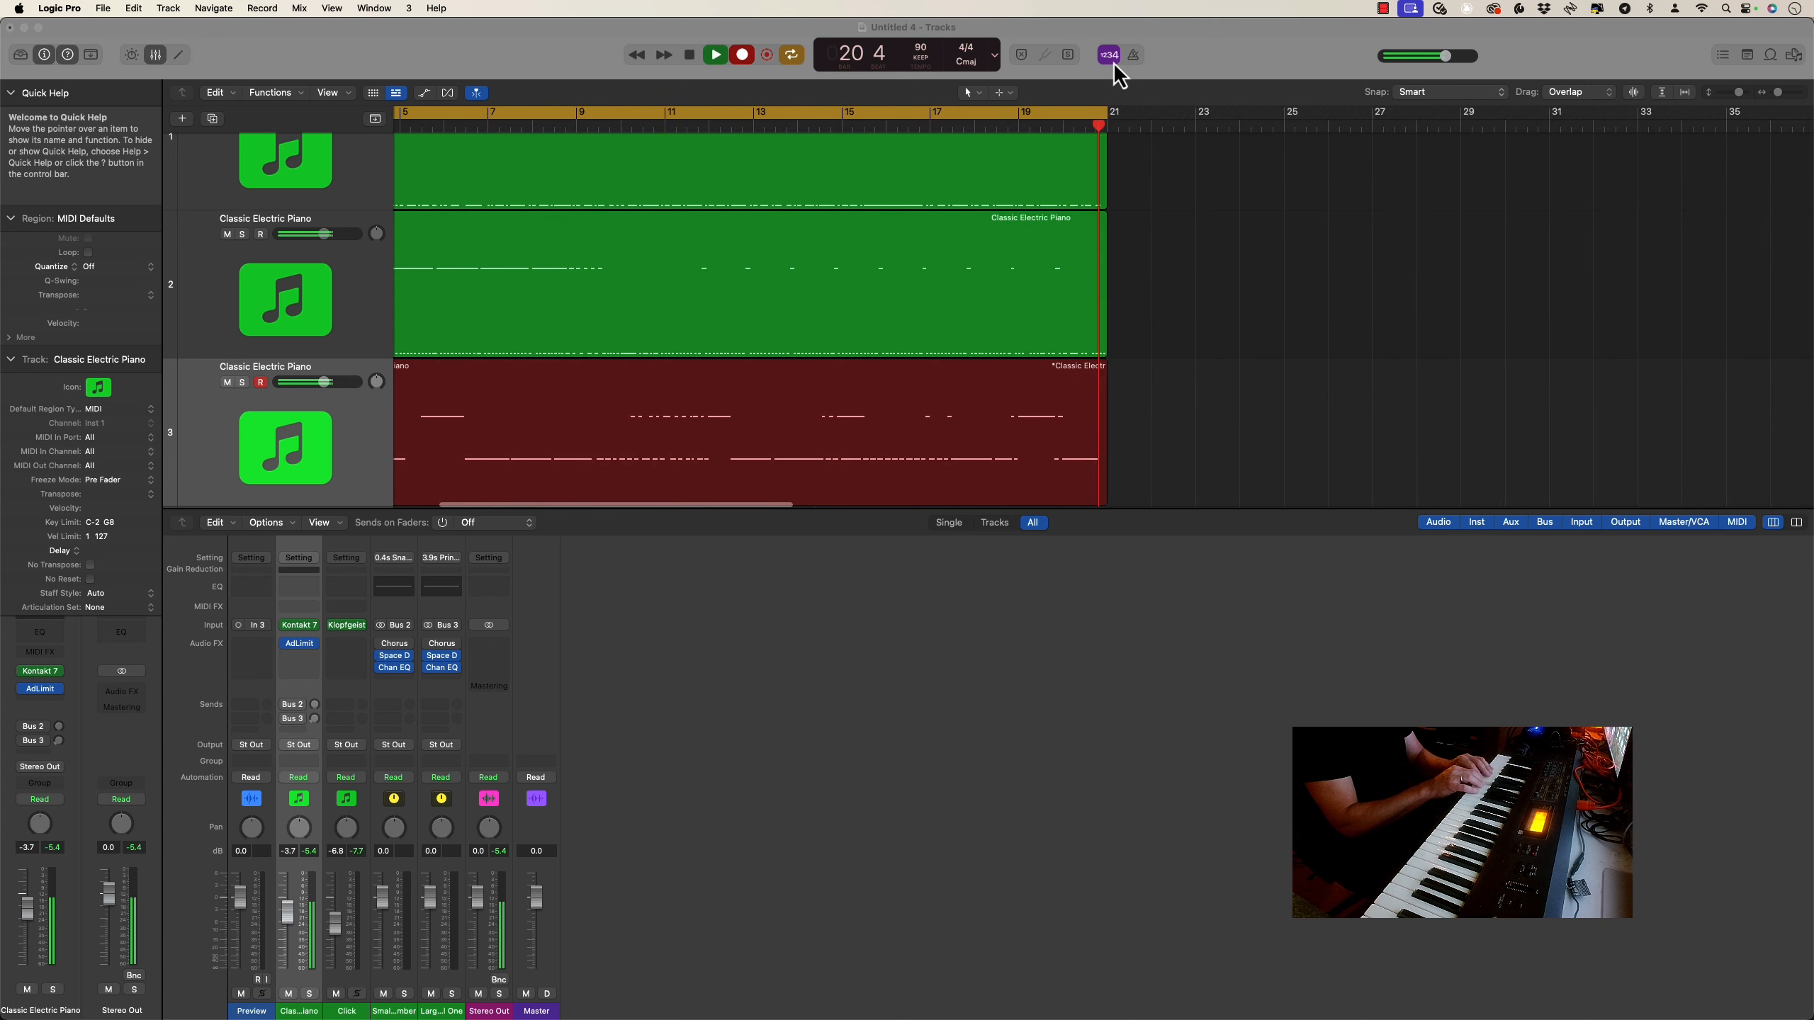
pyautogui.press('space')
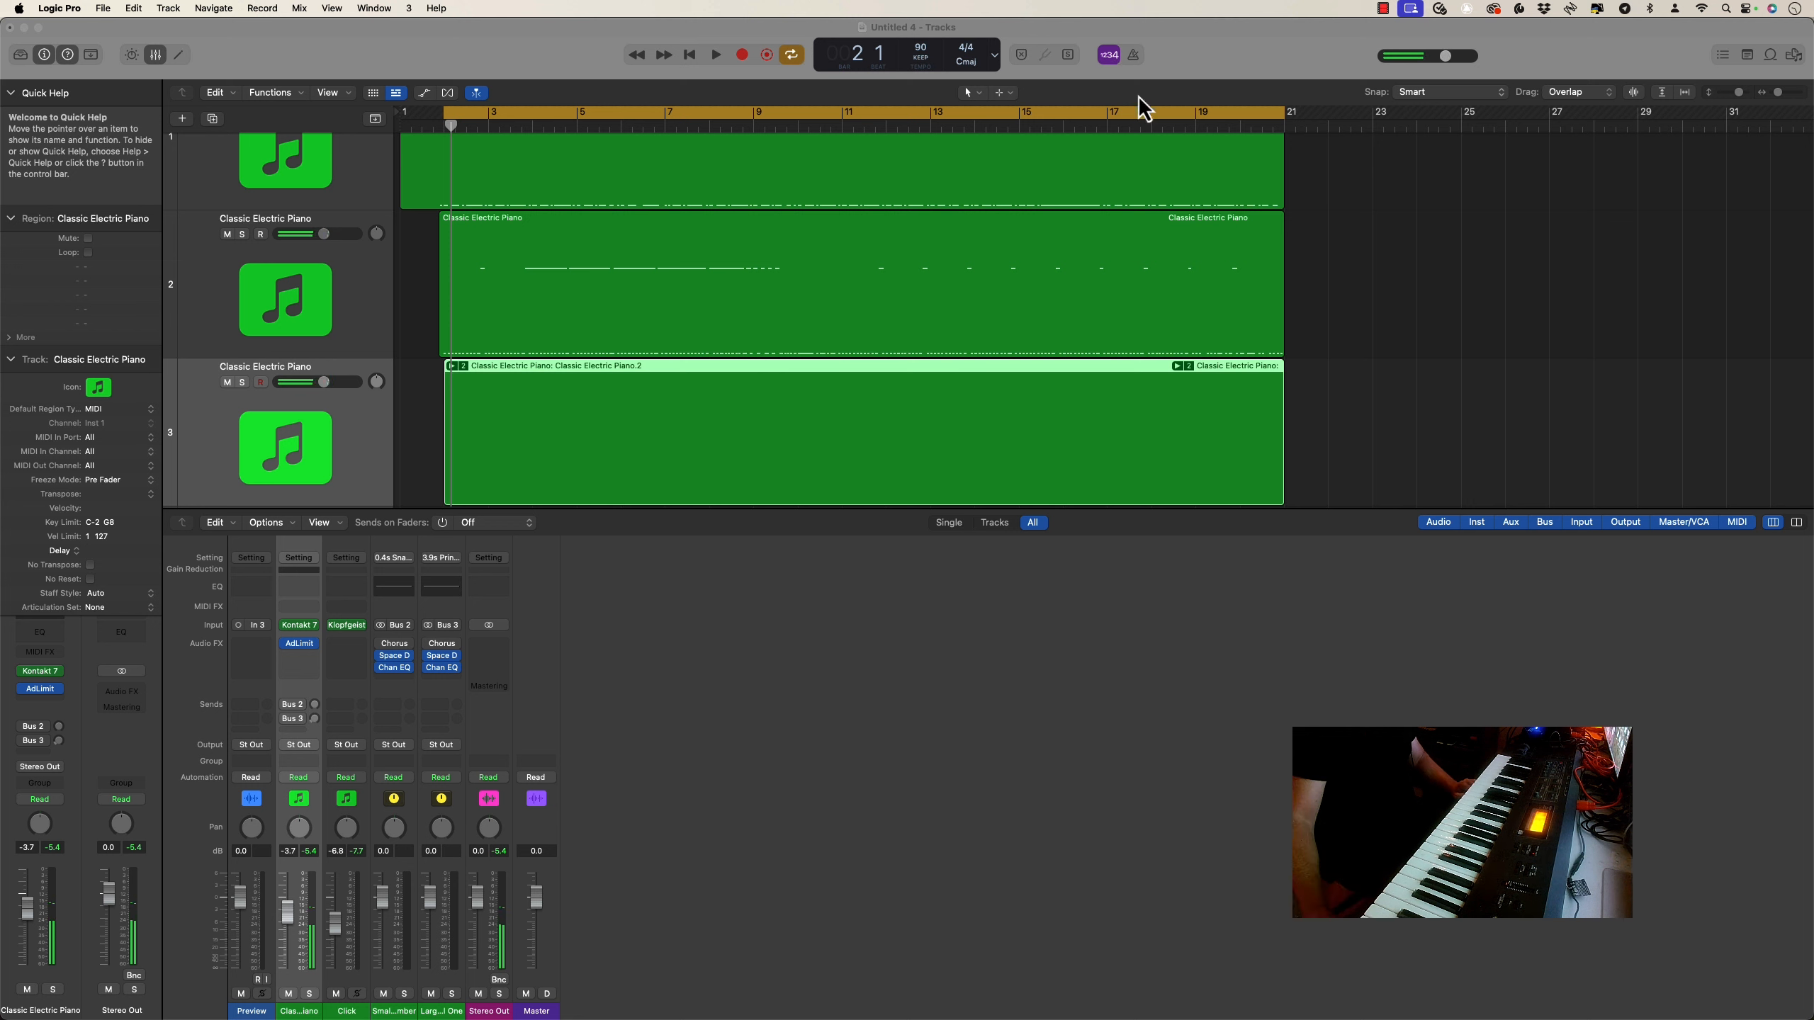
# Unpack the new take folder into track alternatives and switch the third Classic Electric Piano track to alternative A
pyautogui.click(462, 366)
pyautogui.click(512, 476)
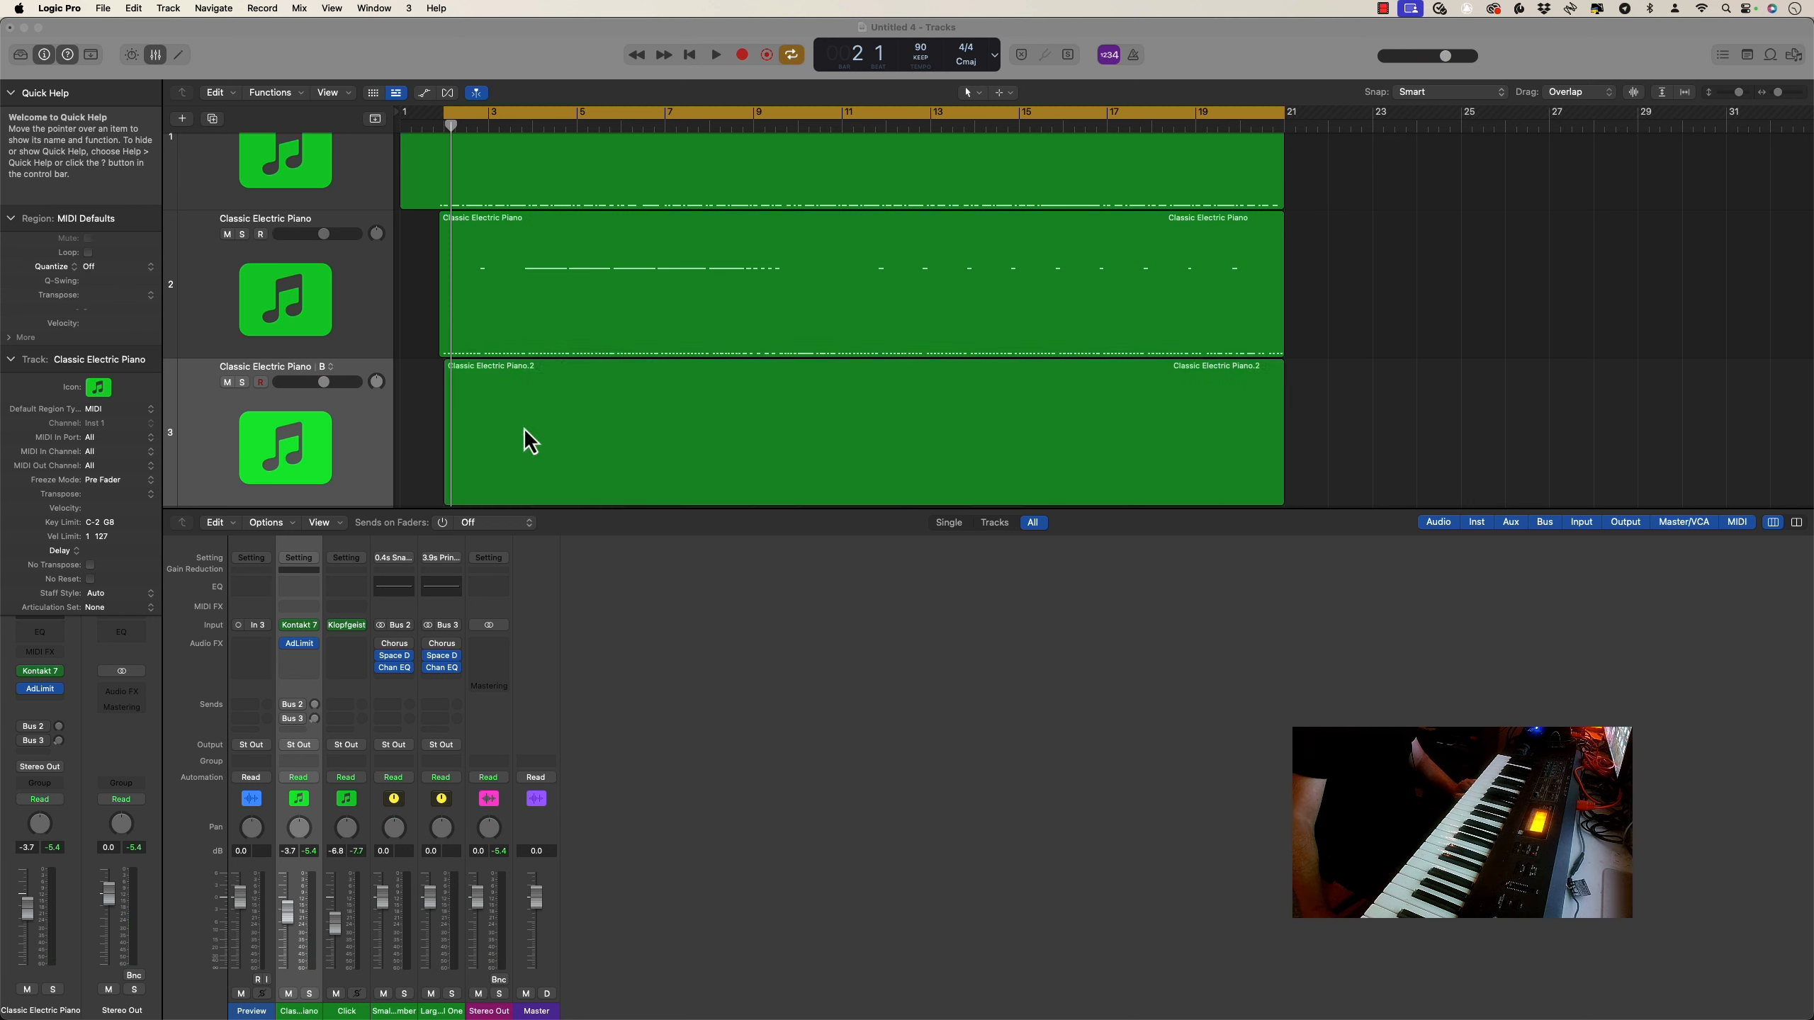
pyautogui.scroll(-1, 539, 386)
pyautogui.scroll(-1, 538, 385)
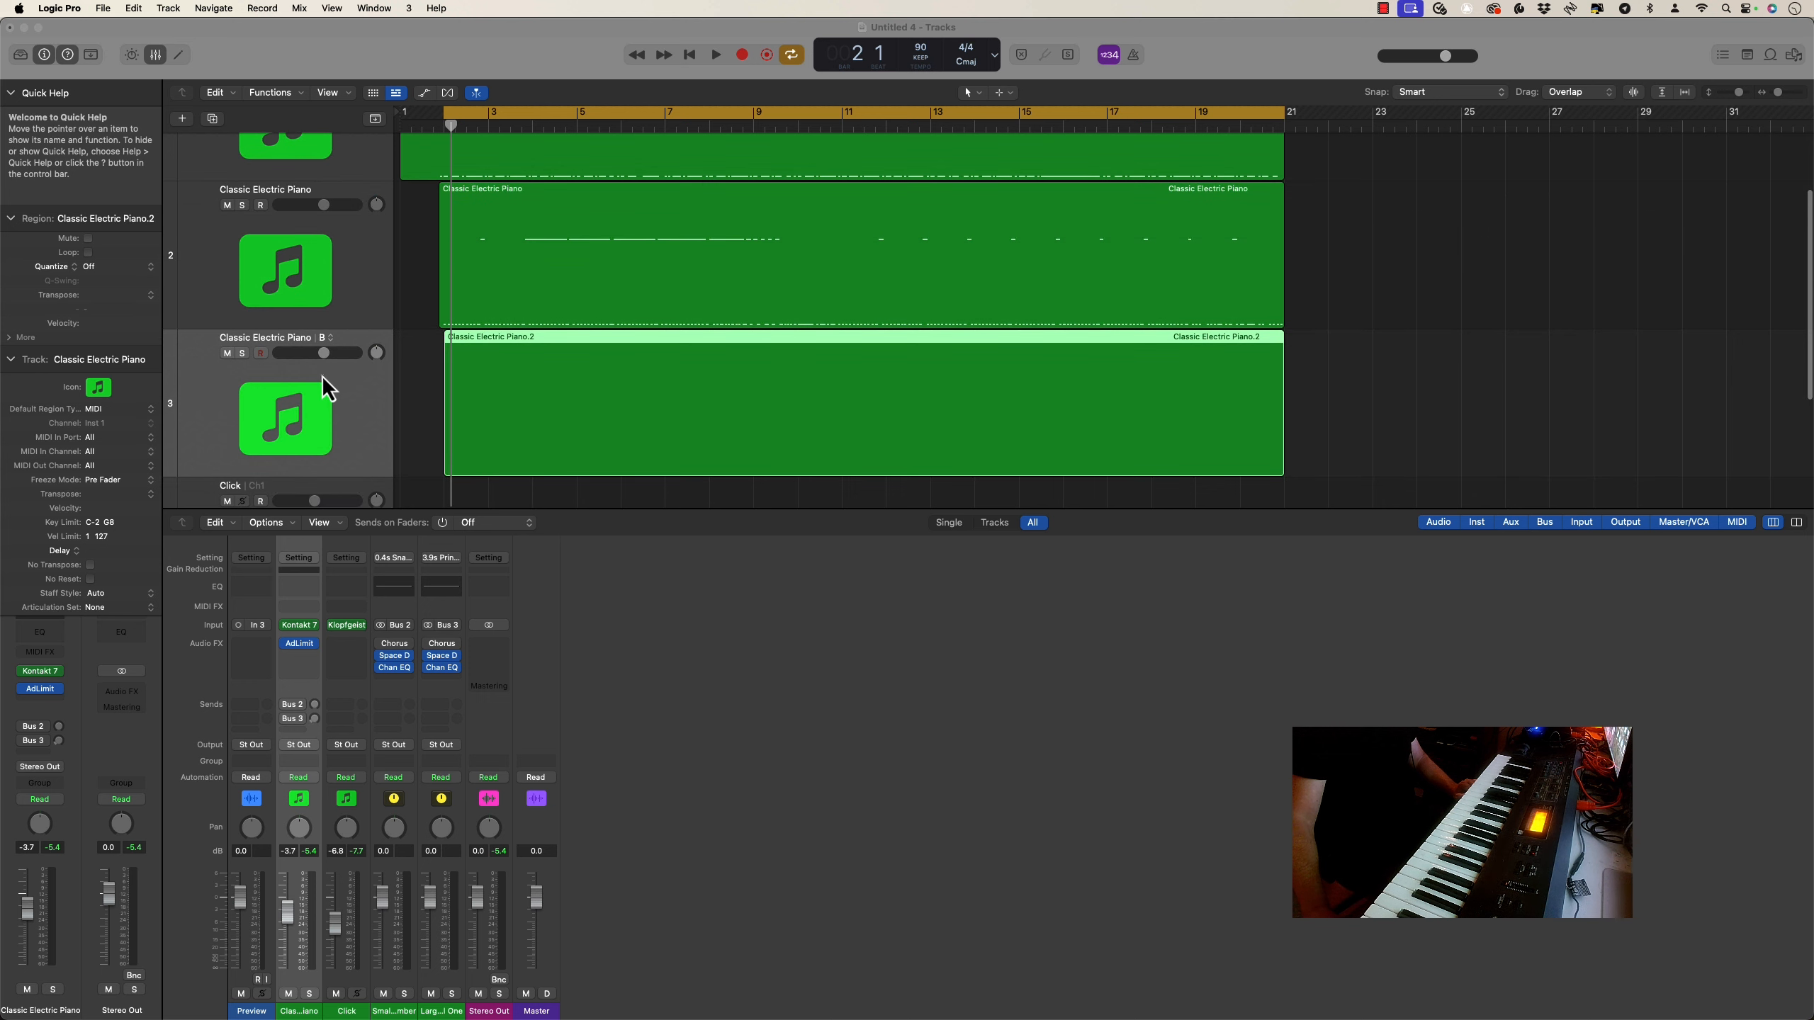
pyautogui.click(330, 339)
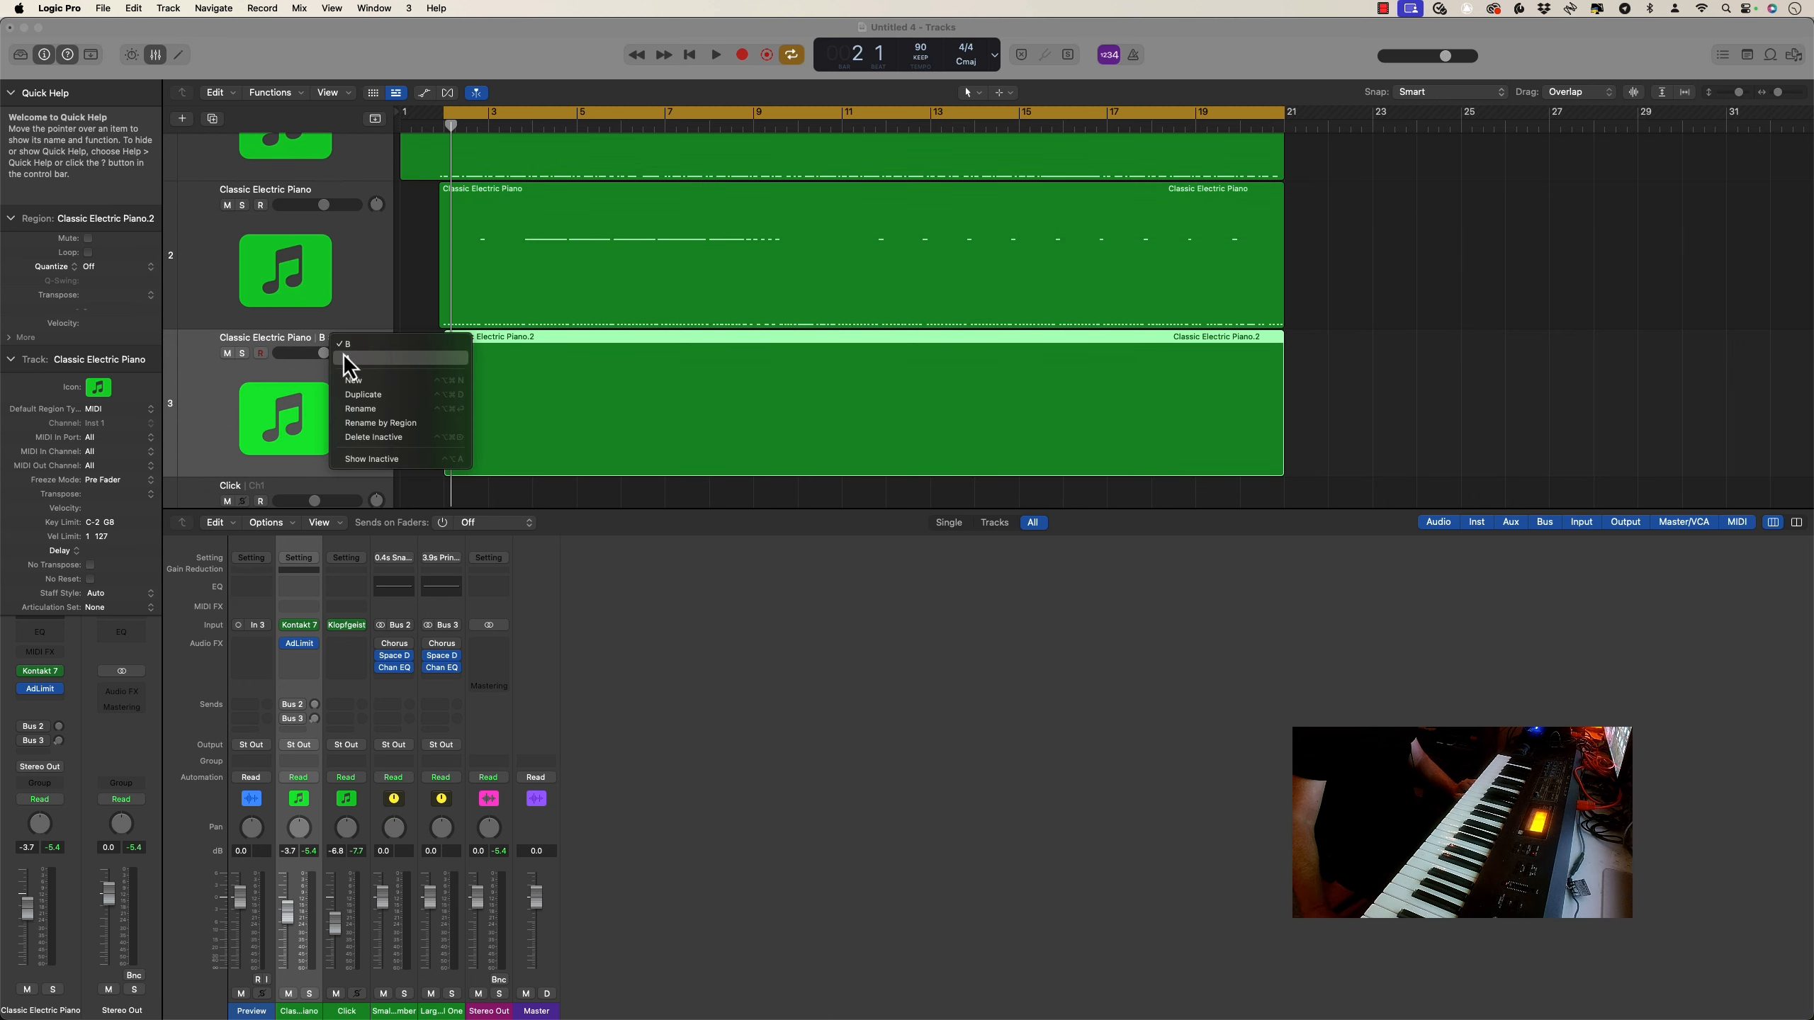
pyautogui.click(345, 357)
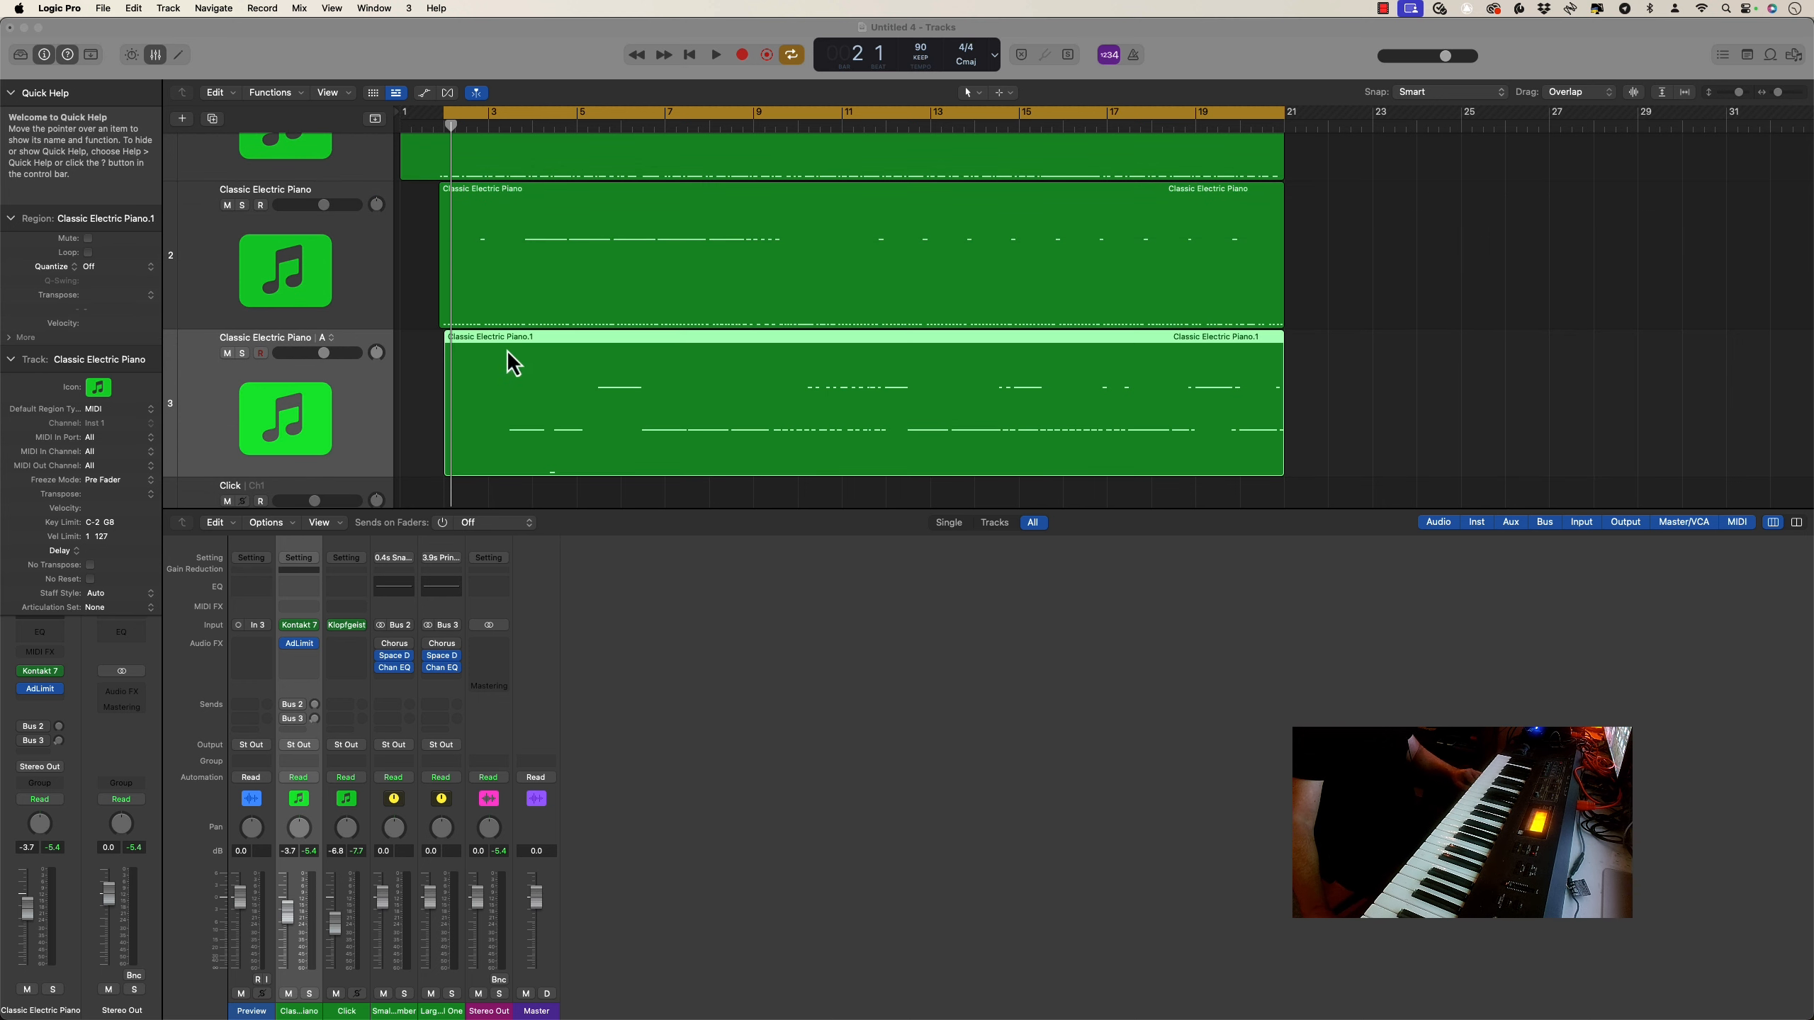
# Quantize all notes of the region on the third Classic Electric Piano track to 1/8 Triplet (1/12)
pyautogui.press('super+4')
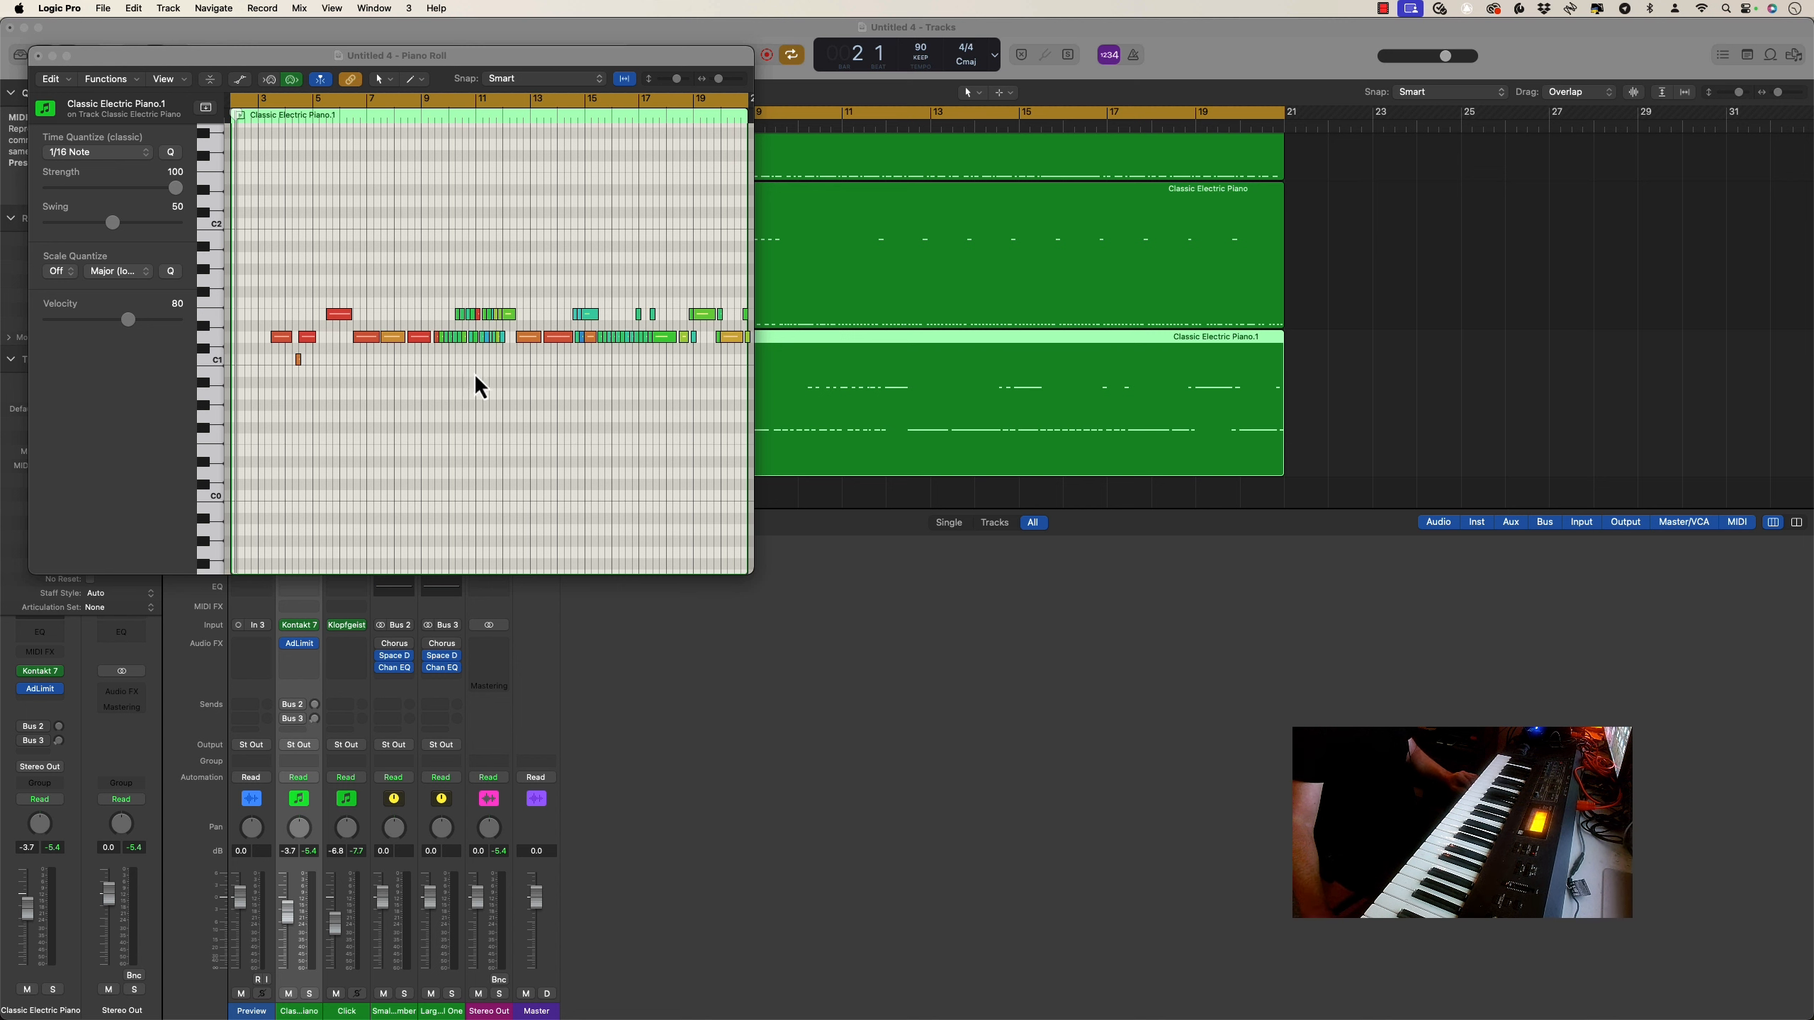
pyautogui.press('super+a')
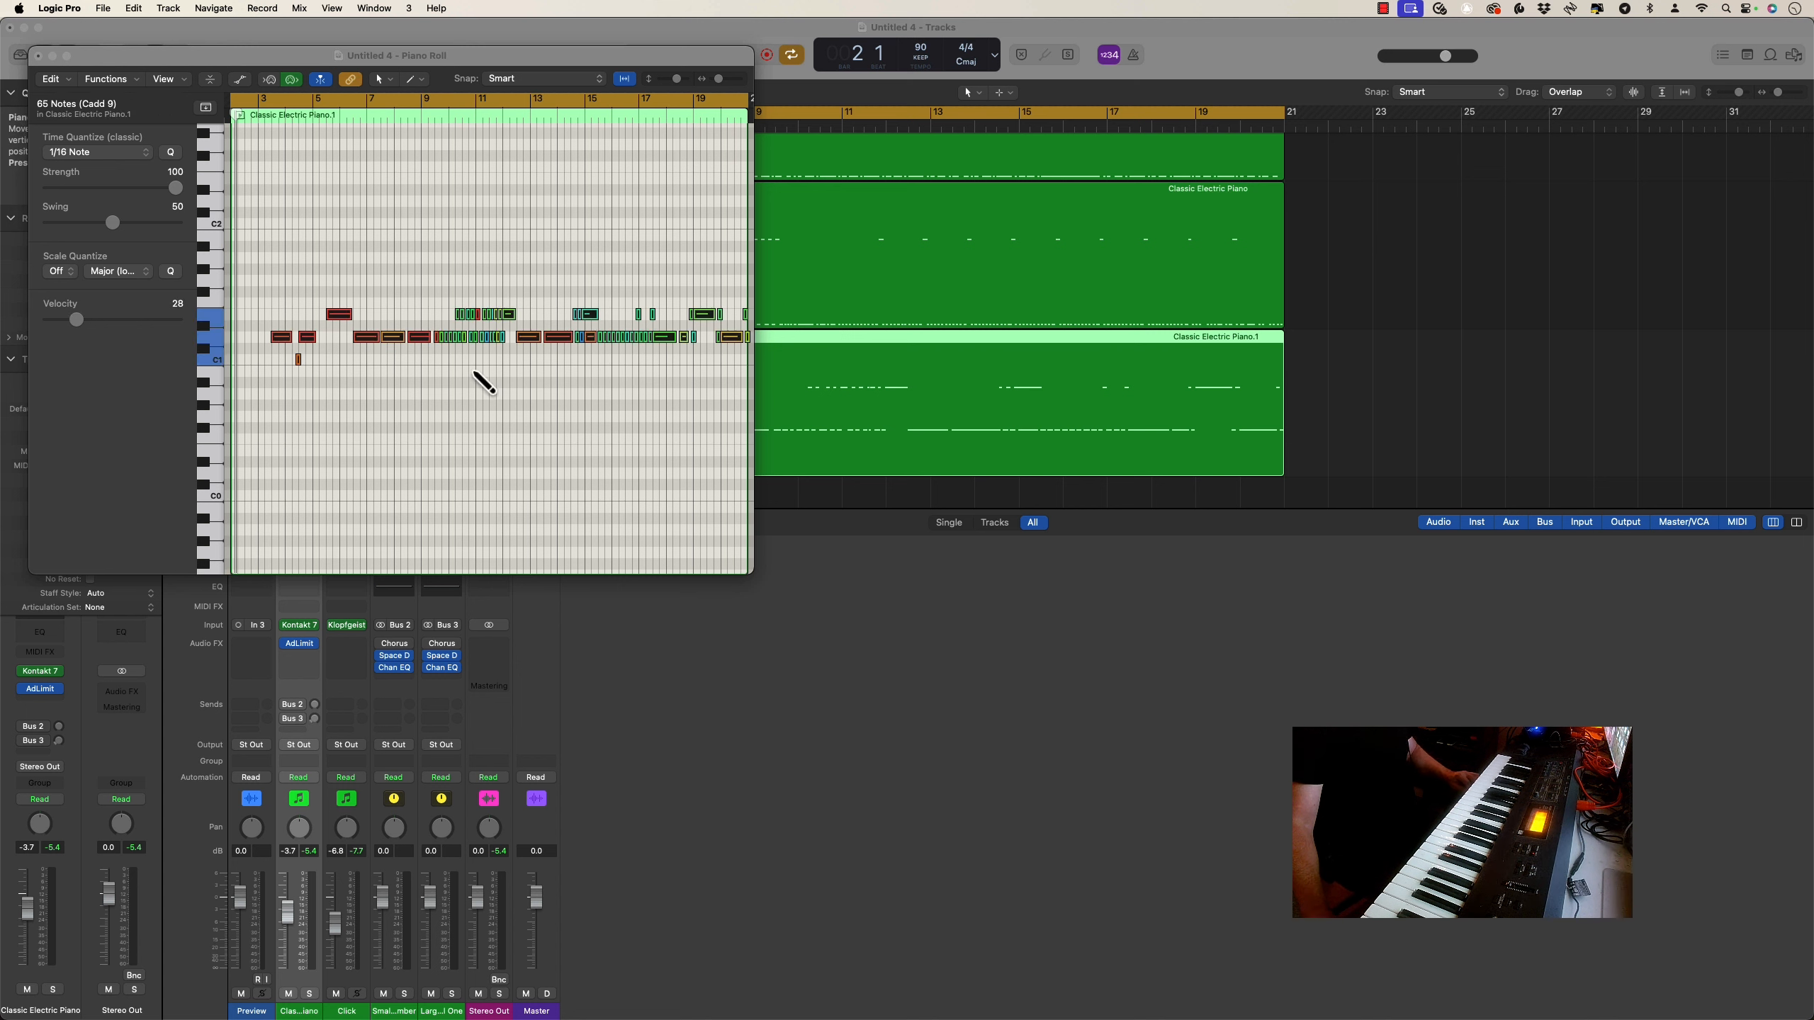
pyautogui.click(118, 151)
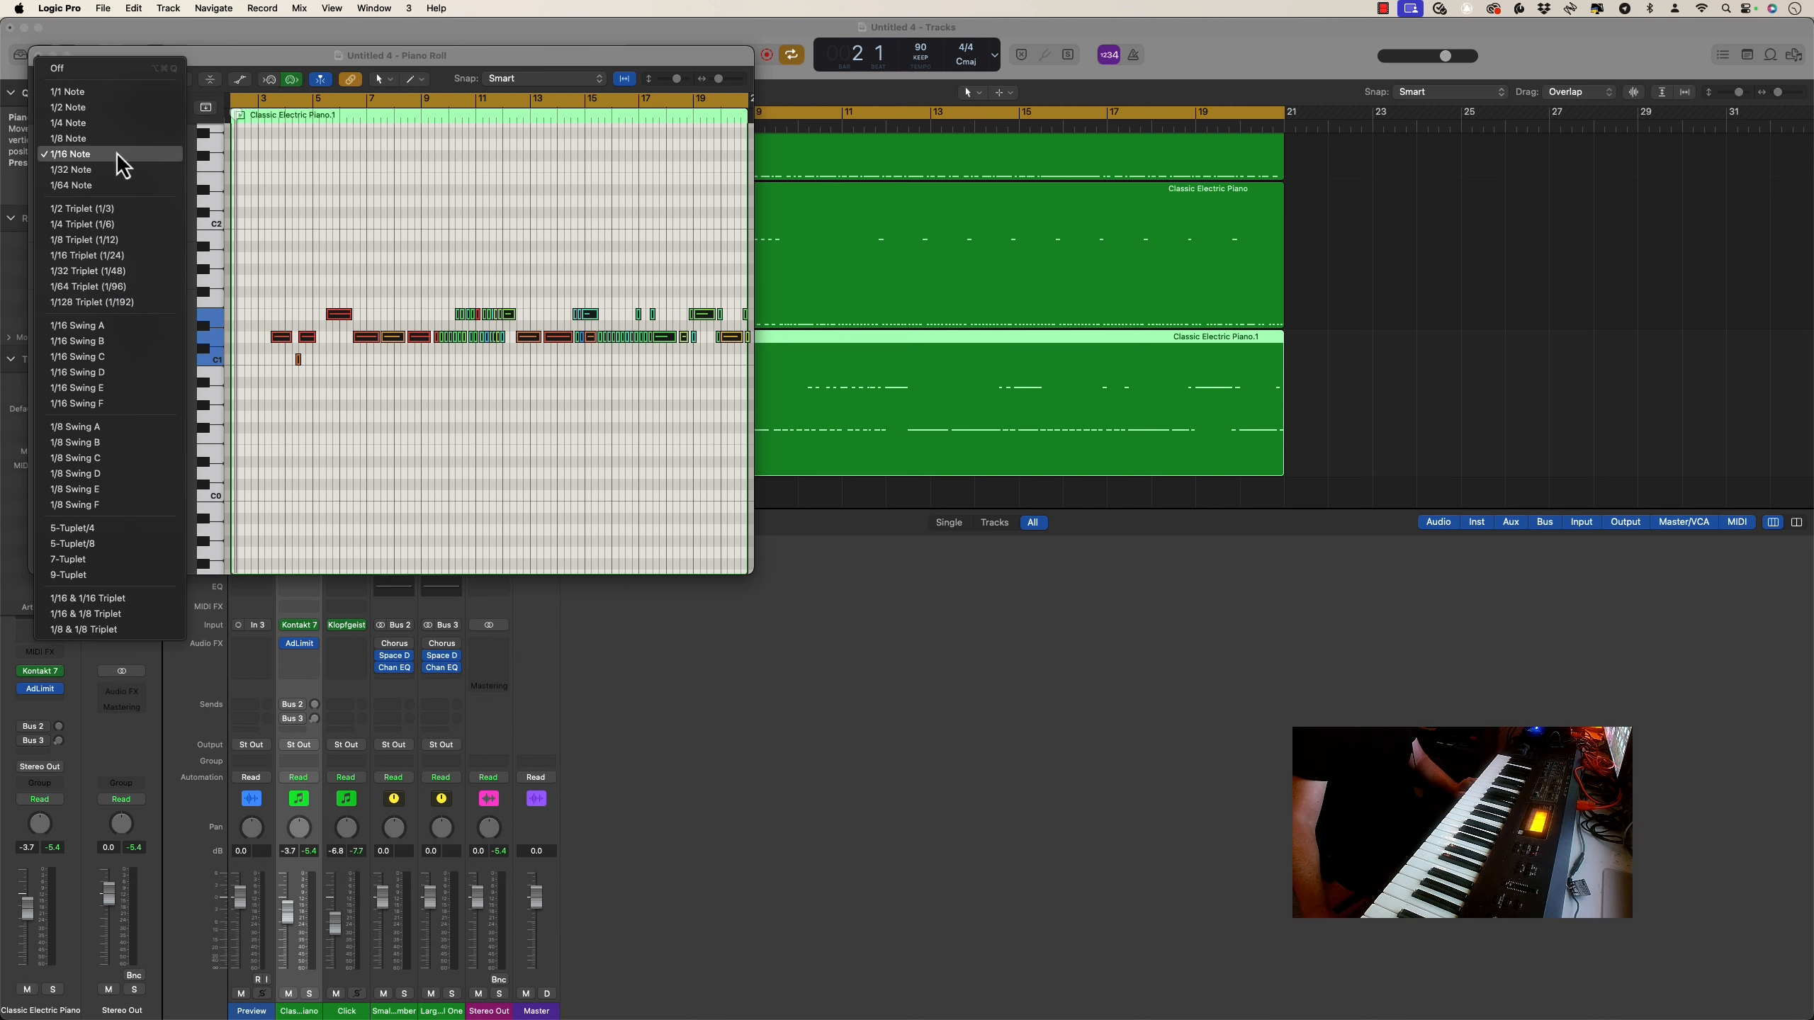
pyautogui.click(138, 346)
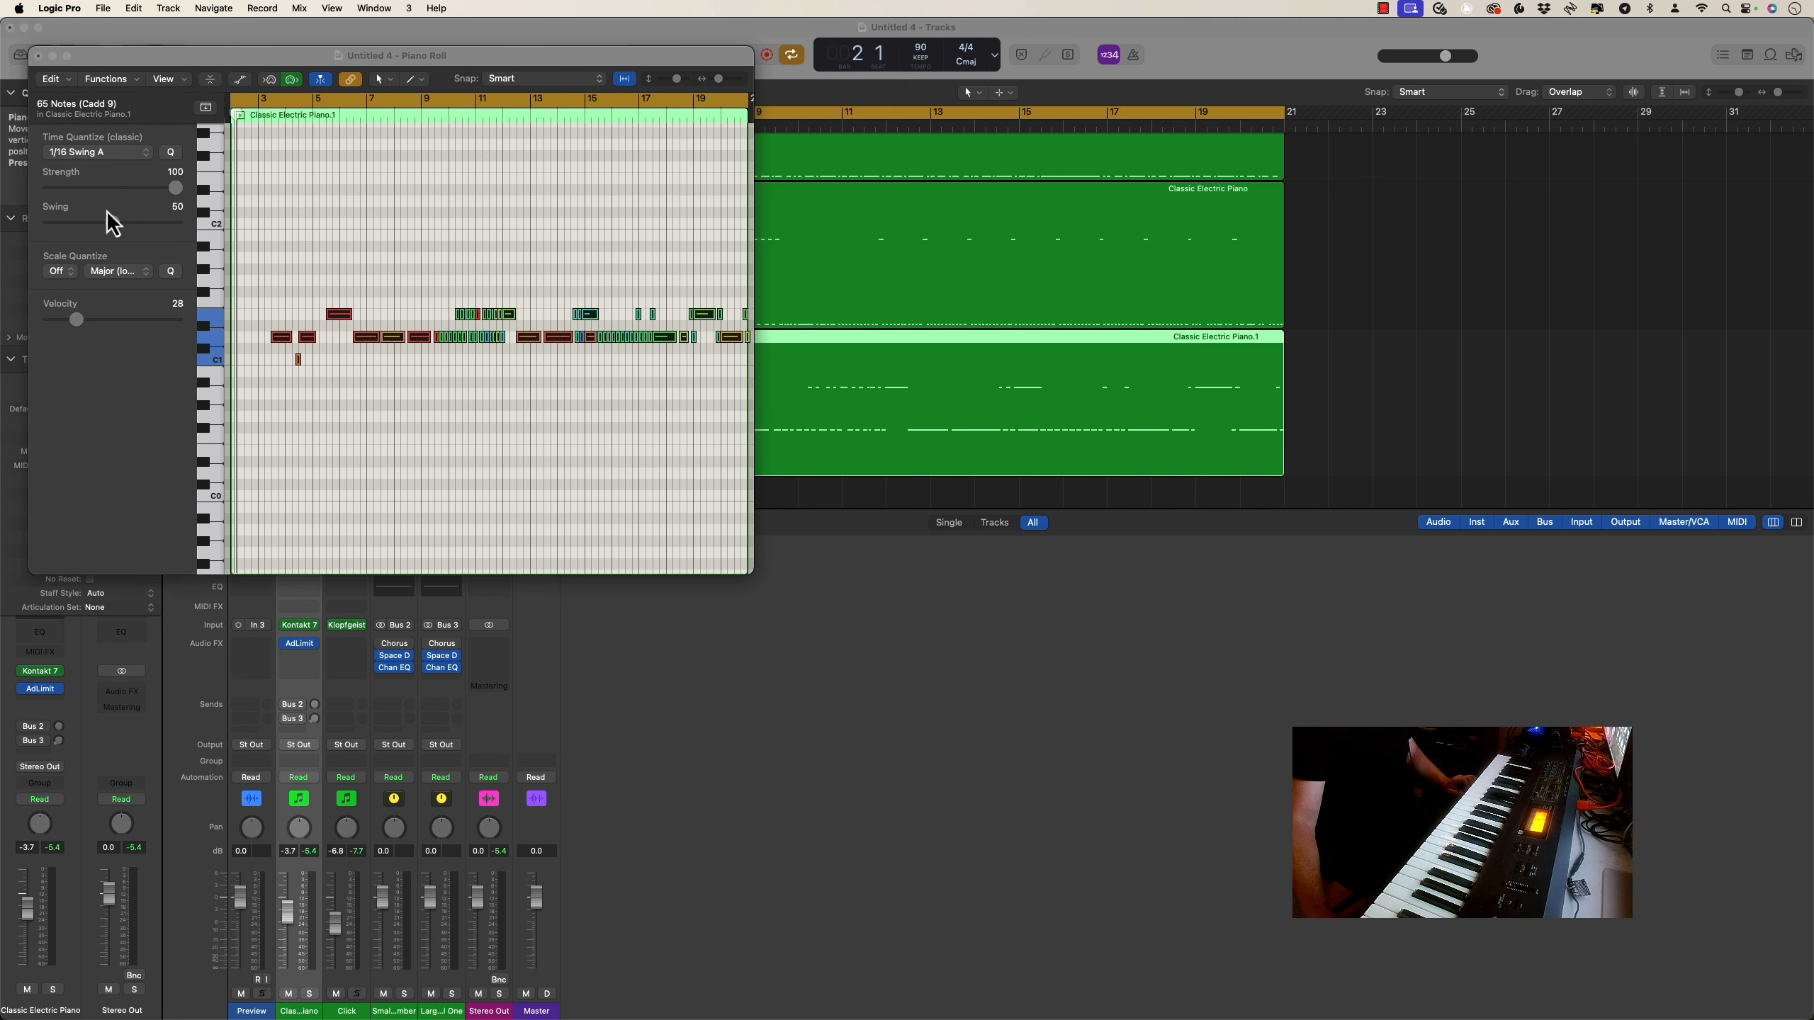
pyautogui.click(88, 153)
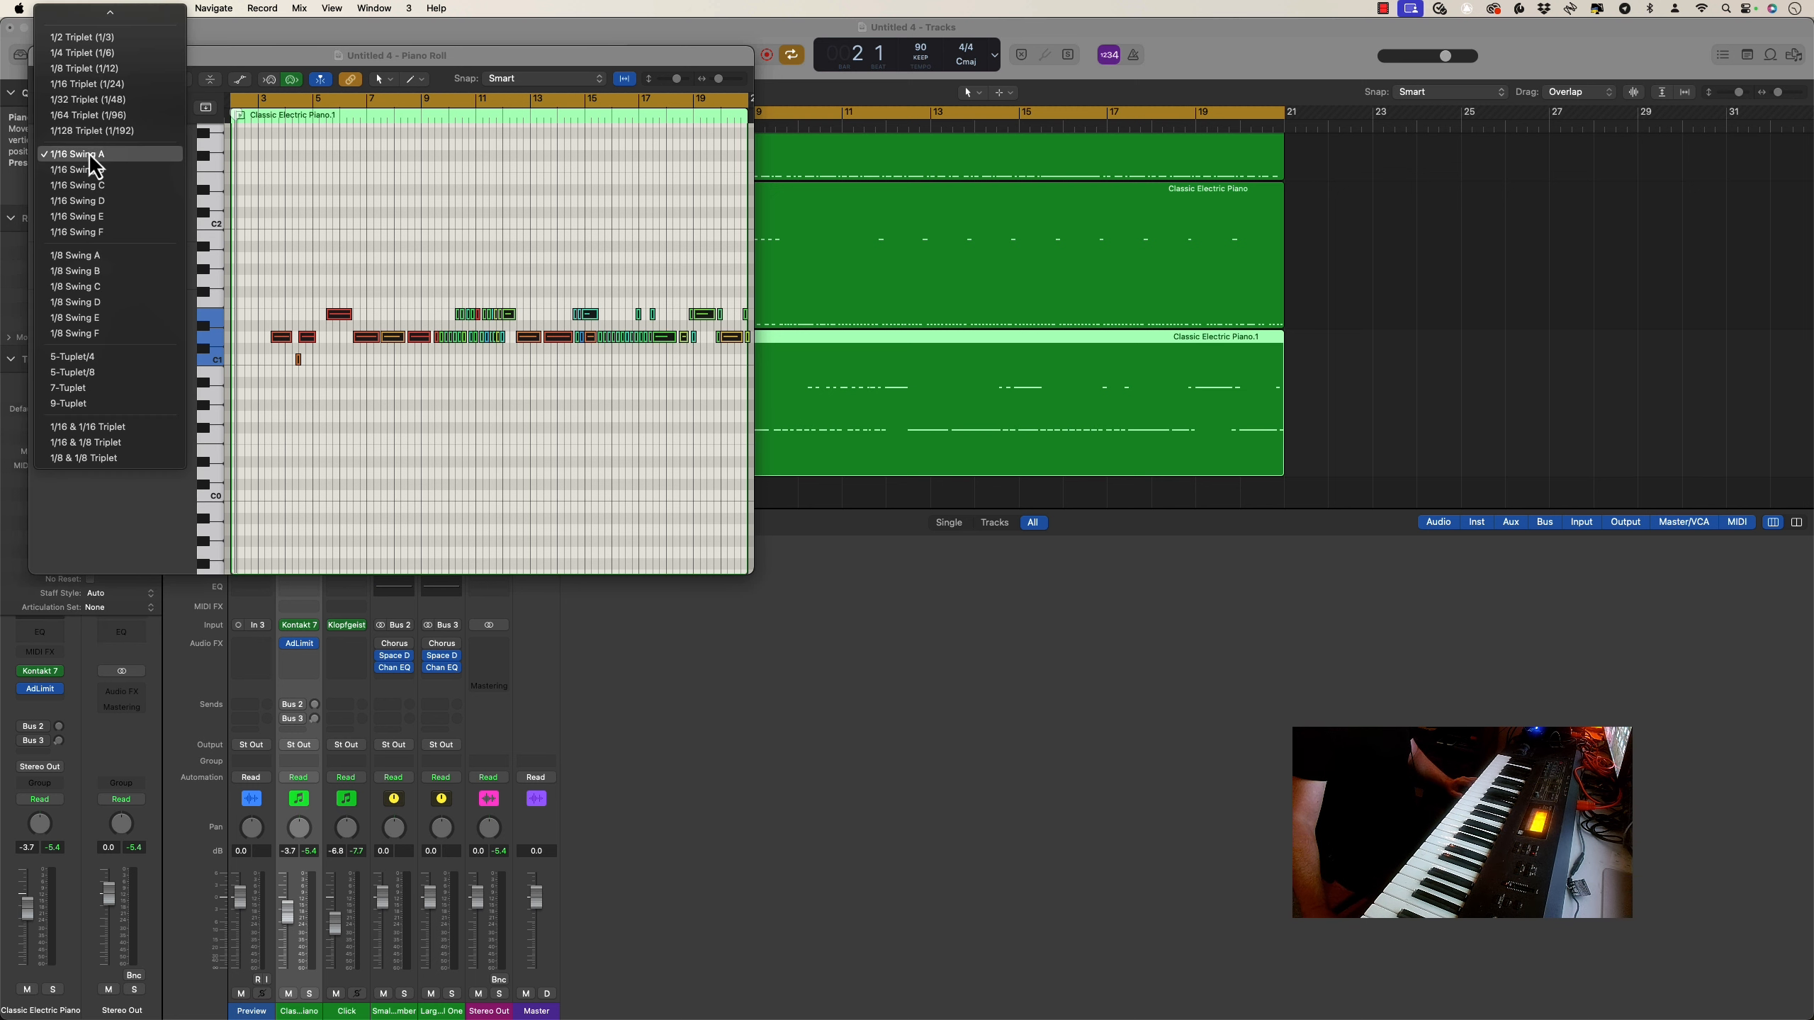
pyautogui.click(88, 153)
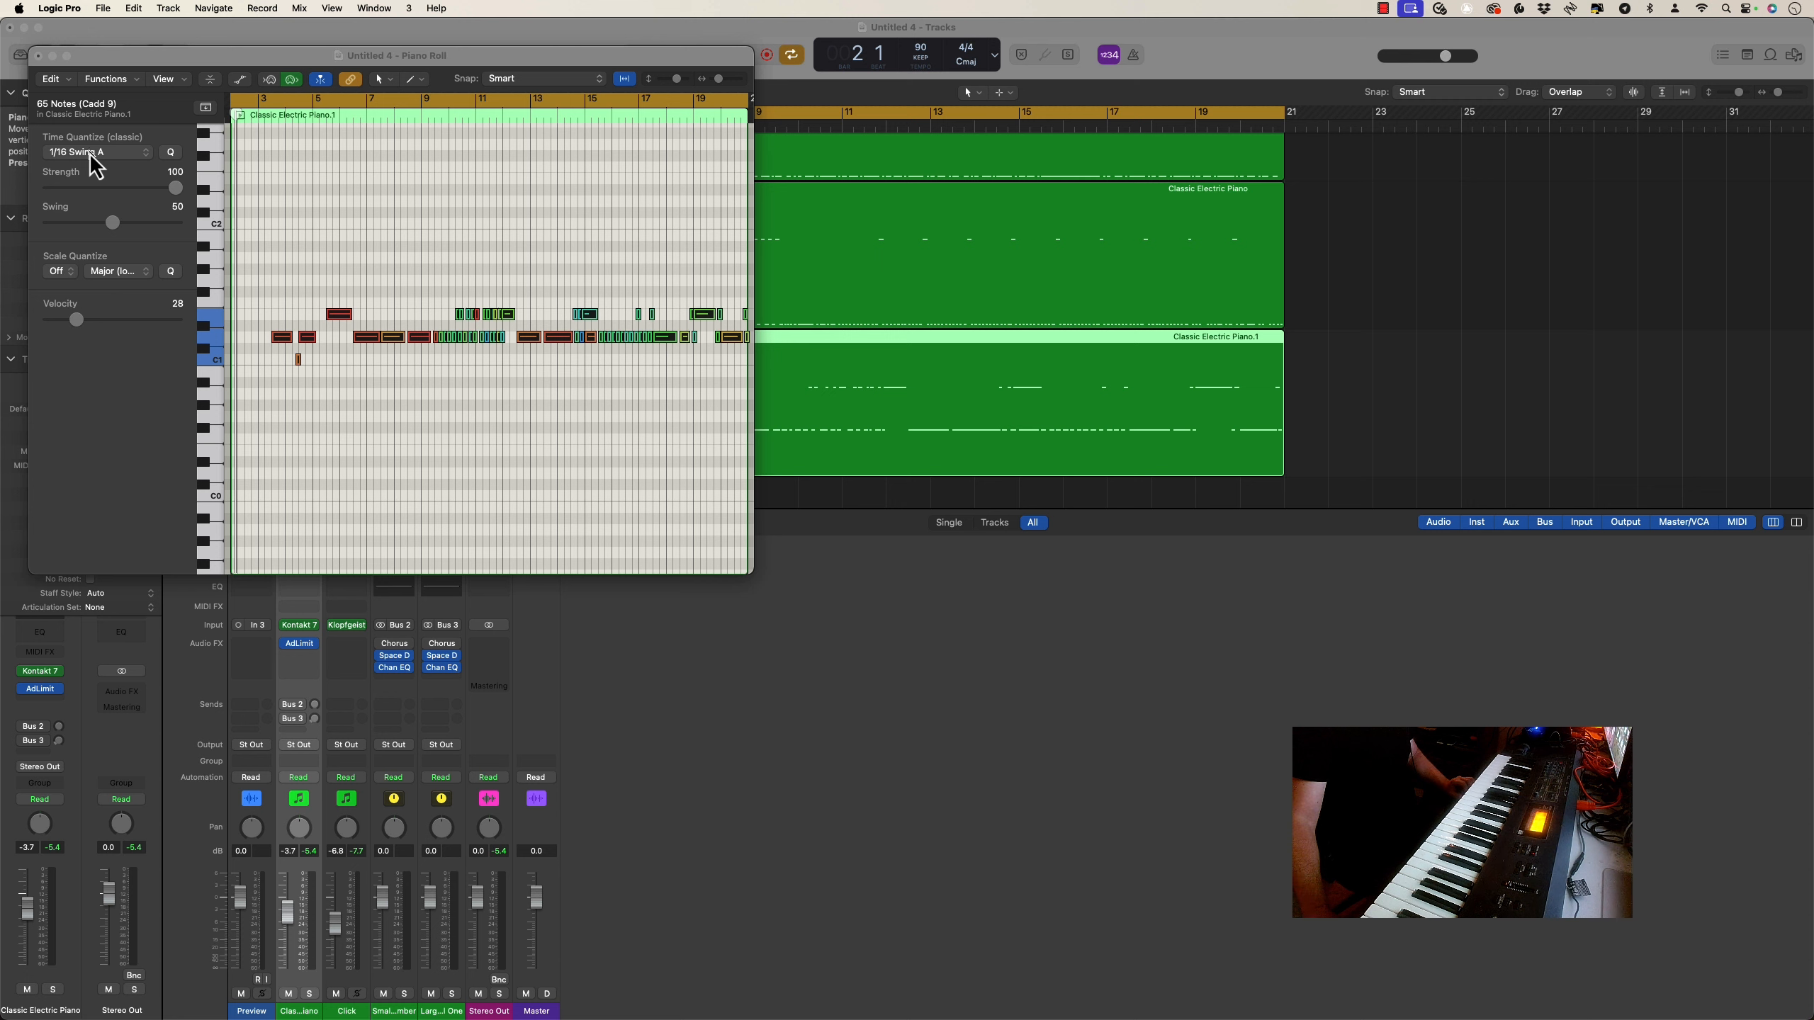
pyautogui.click(90, 155)
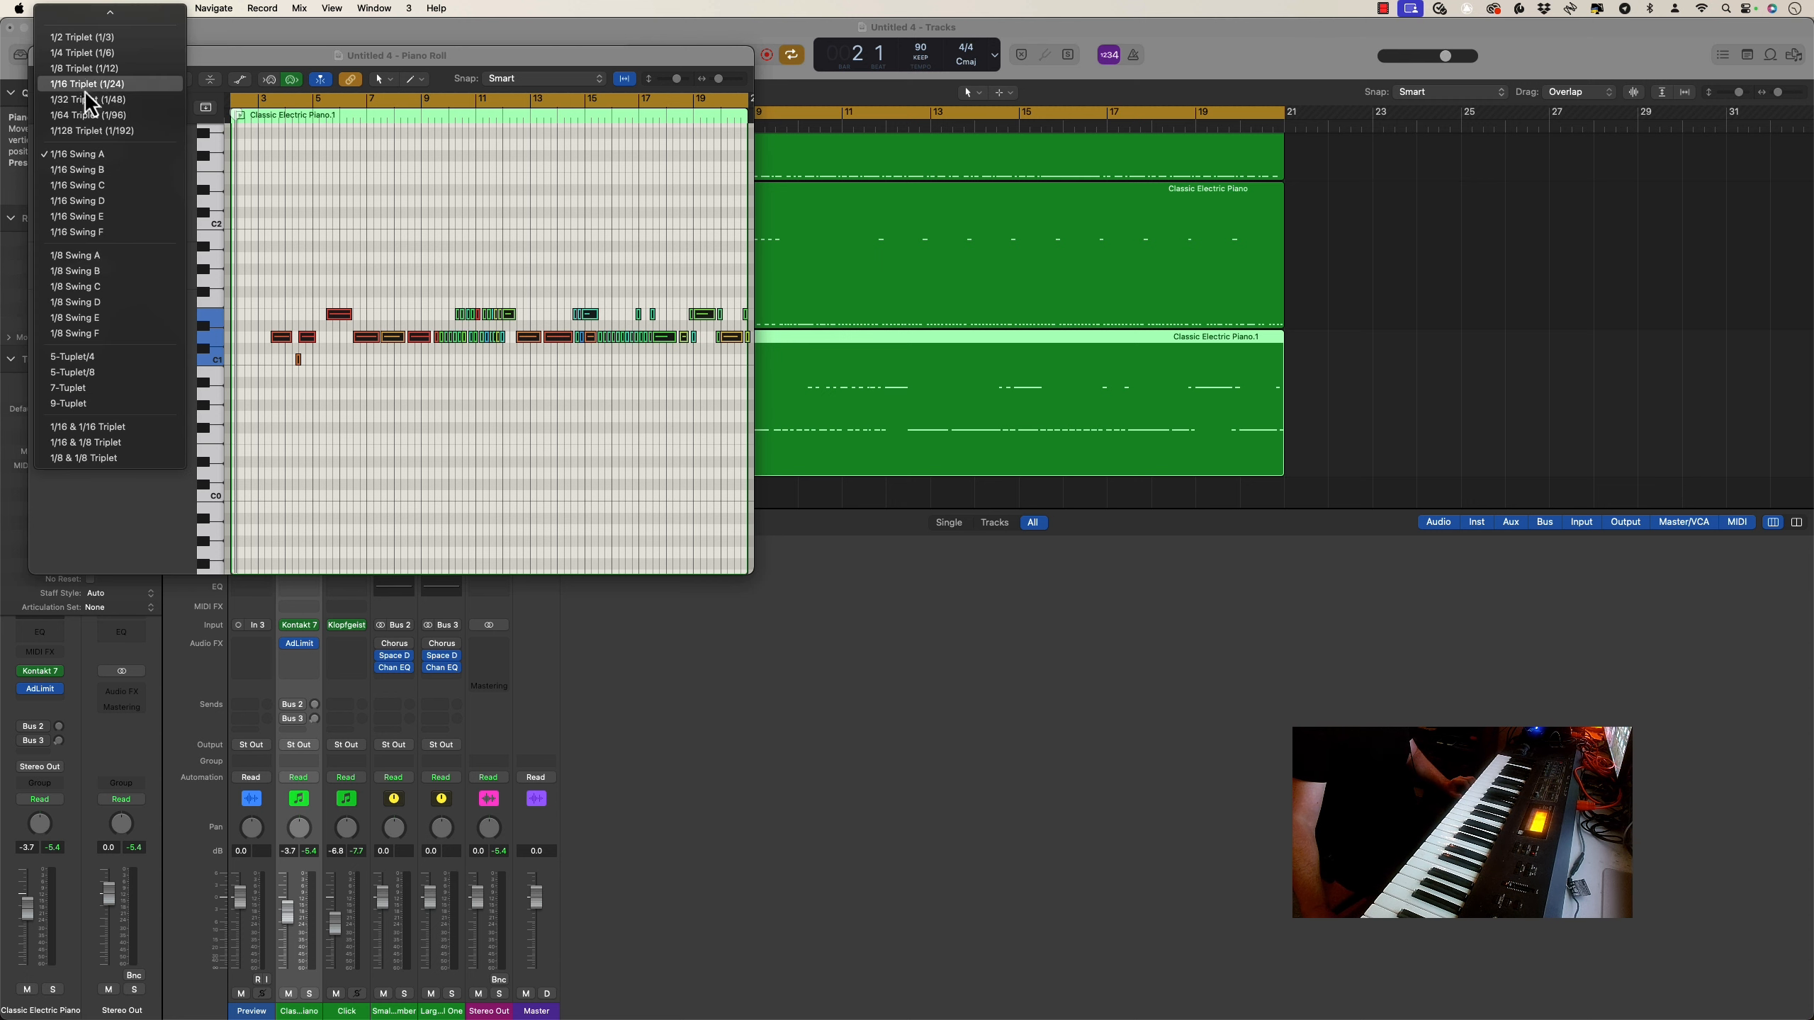
pyautogui.click(80, 64)
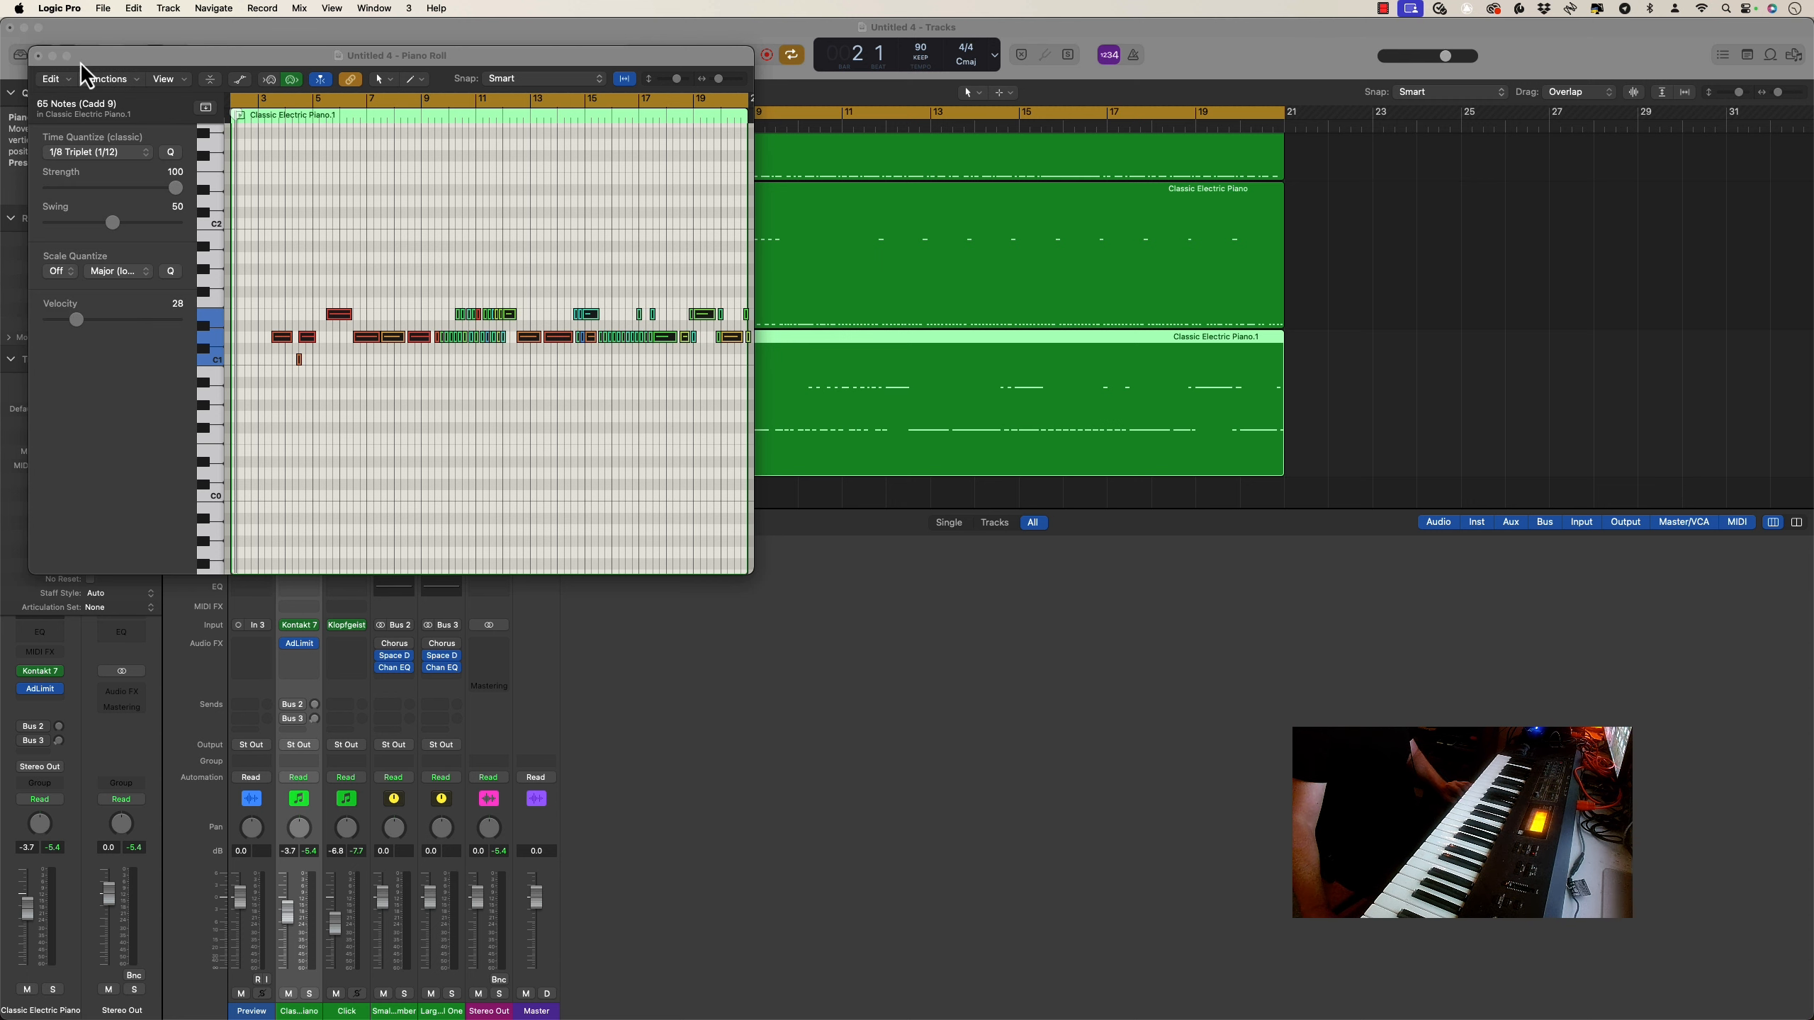
pyautogui.click(53, 56)
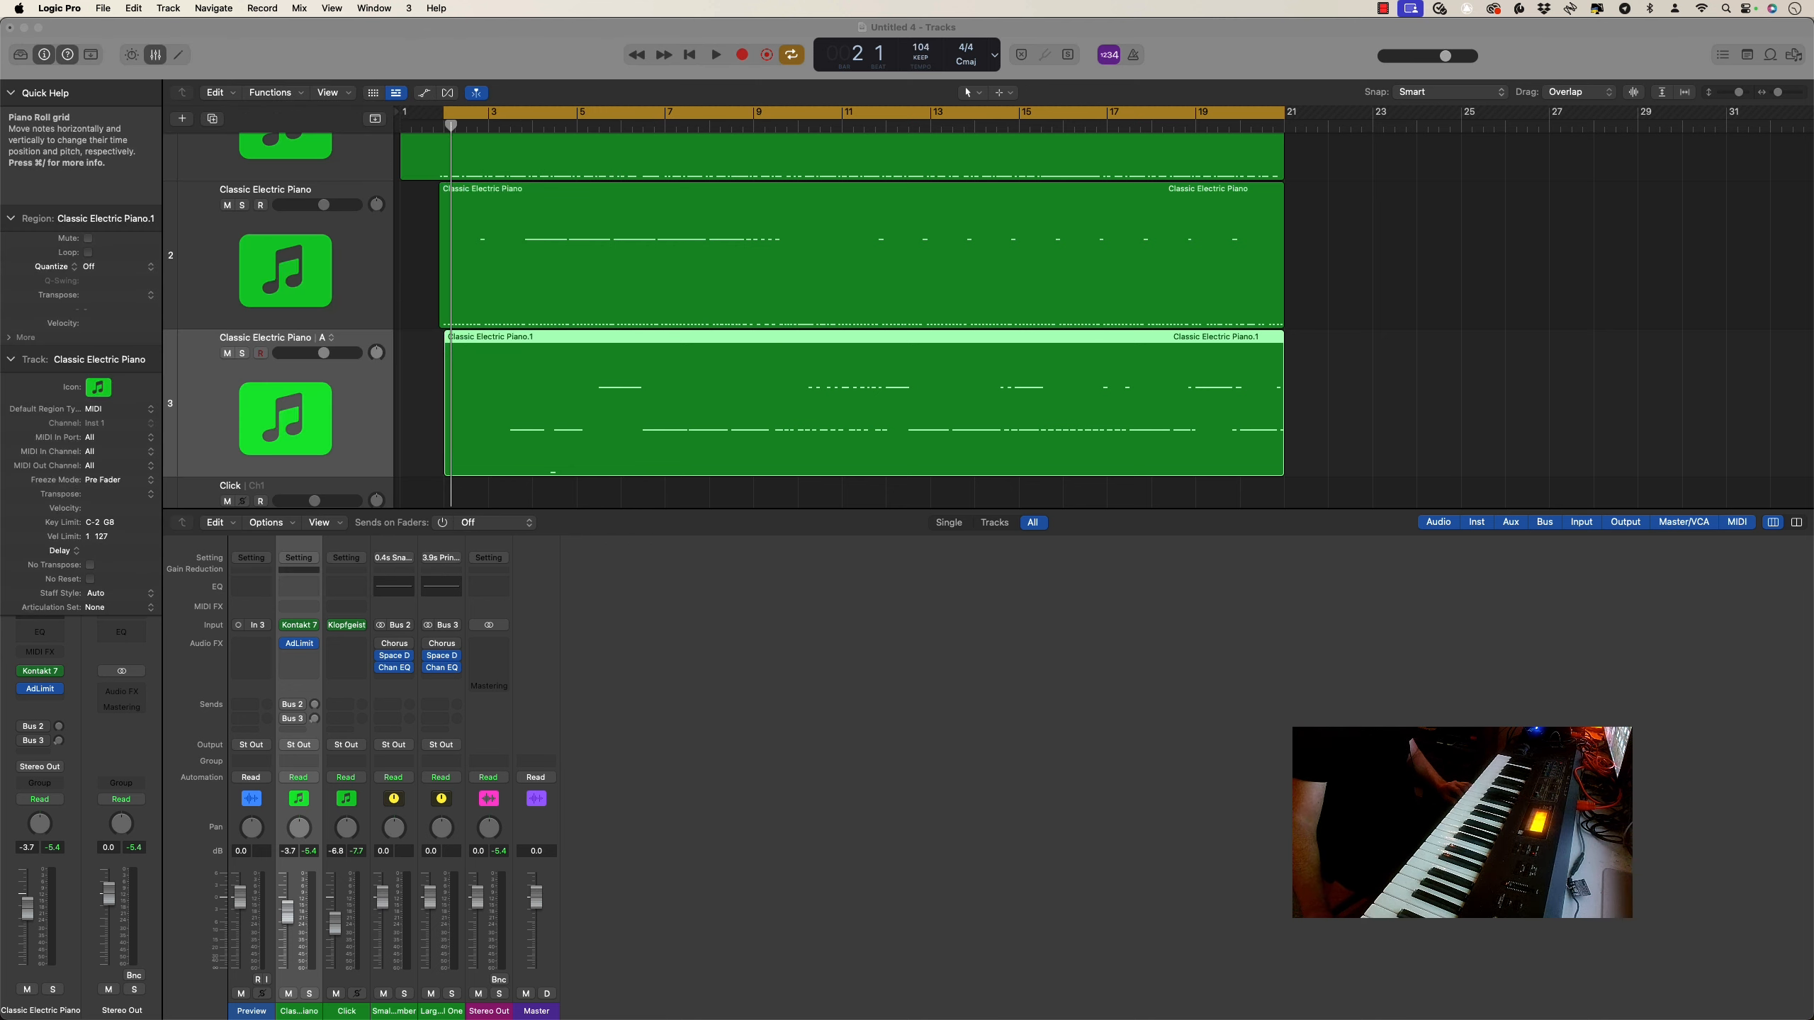
# Play the layered parts back through the bar 2 to 21 cycle to hear them together
pyautogui.press('space')
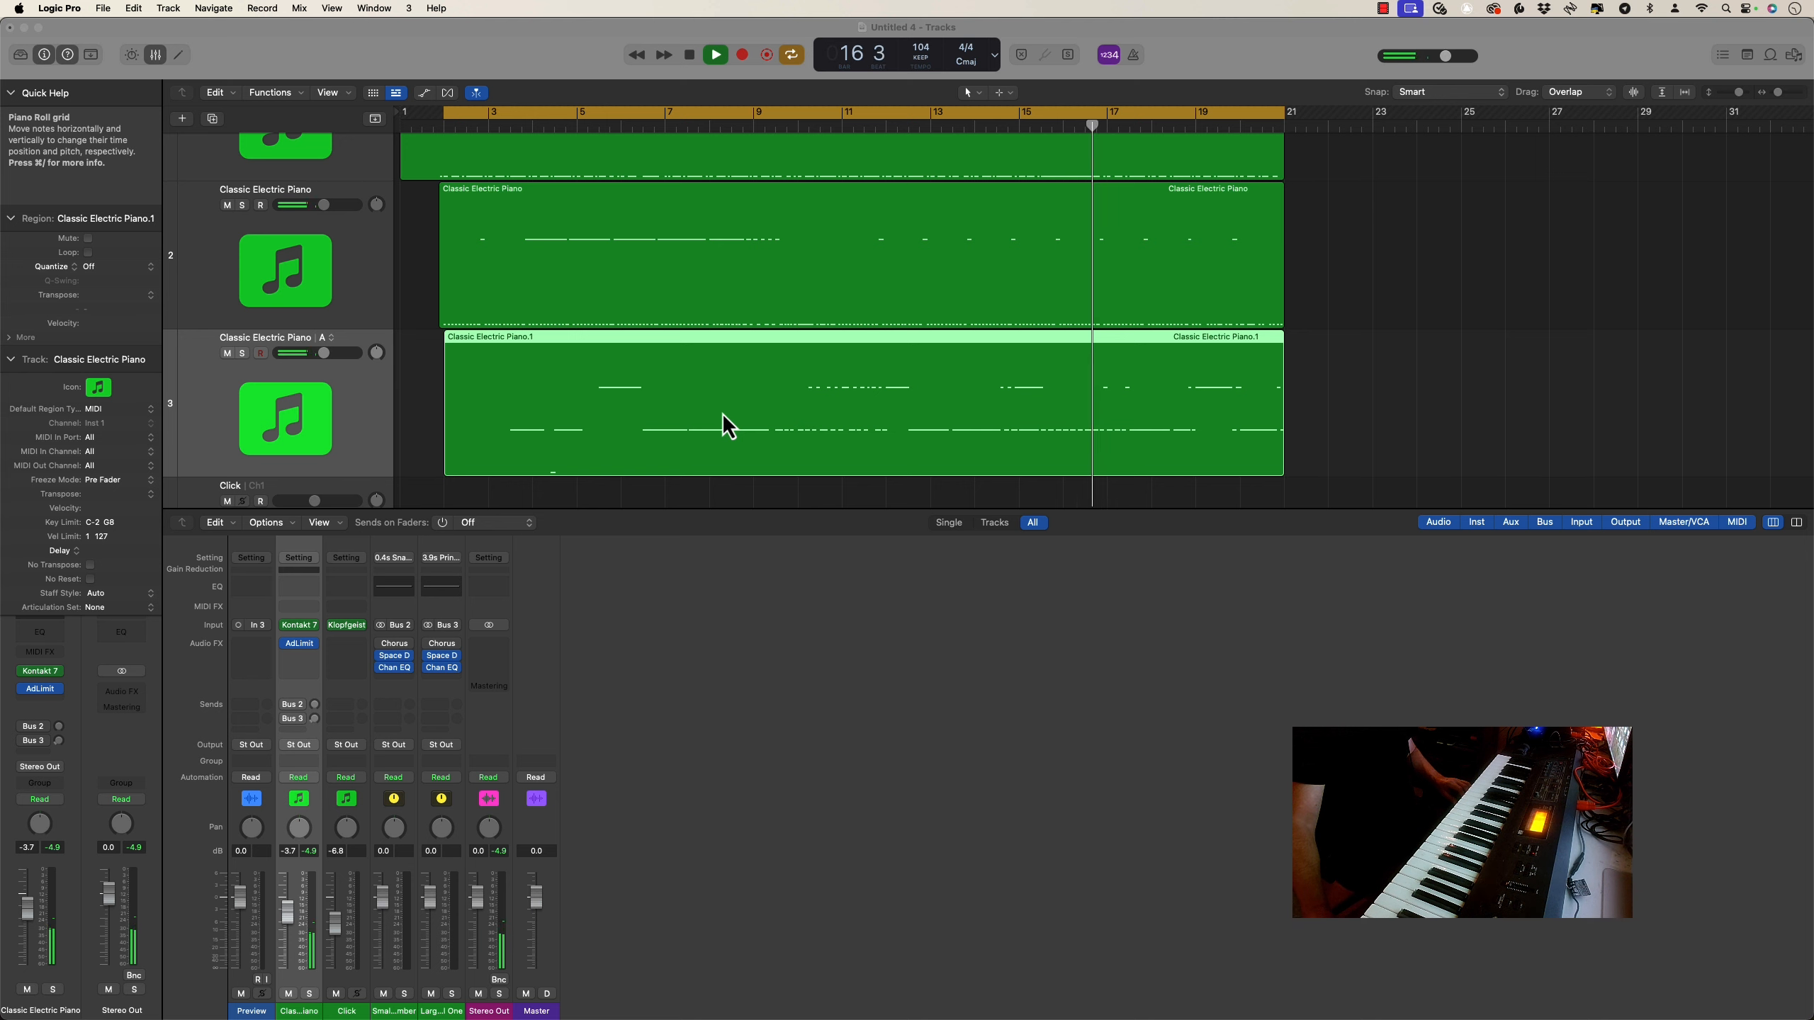
pyautogui.hscroll(2, 728, 427)
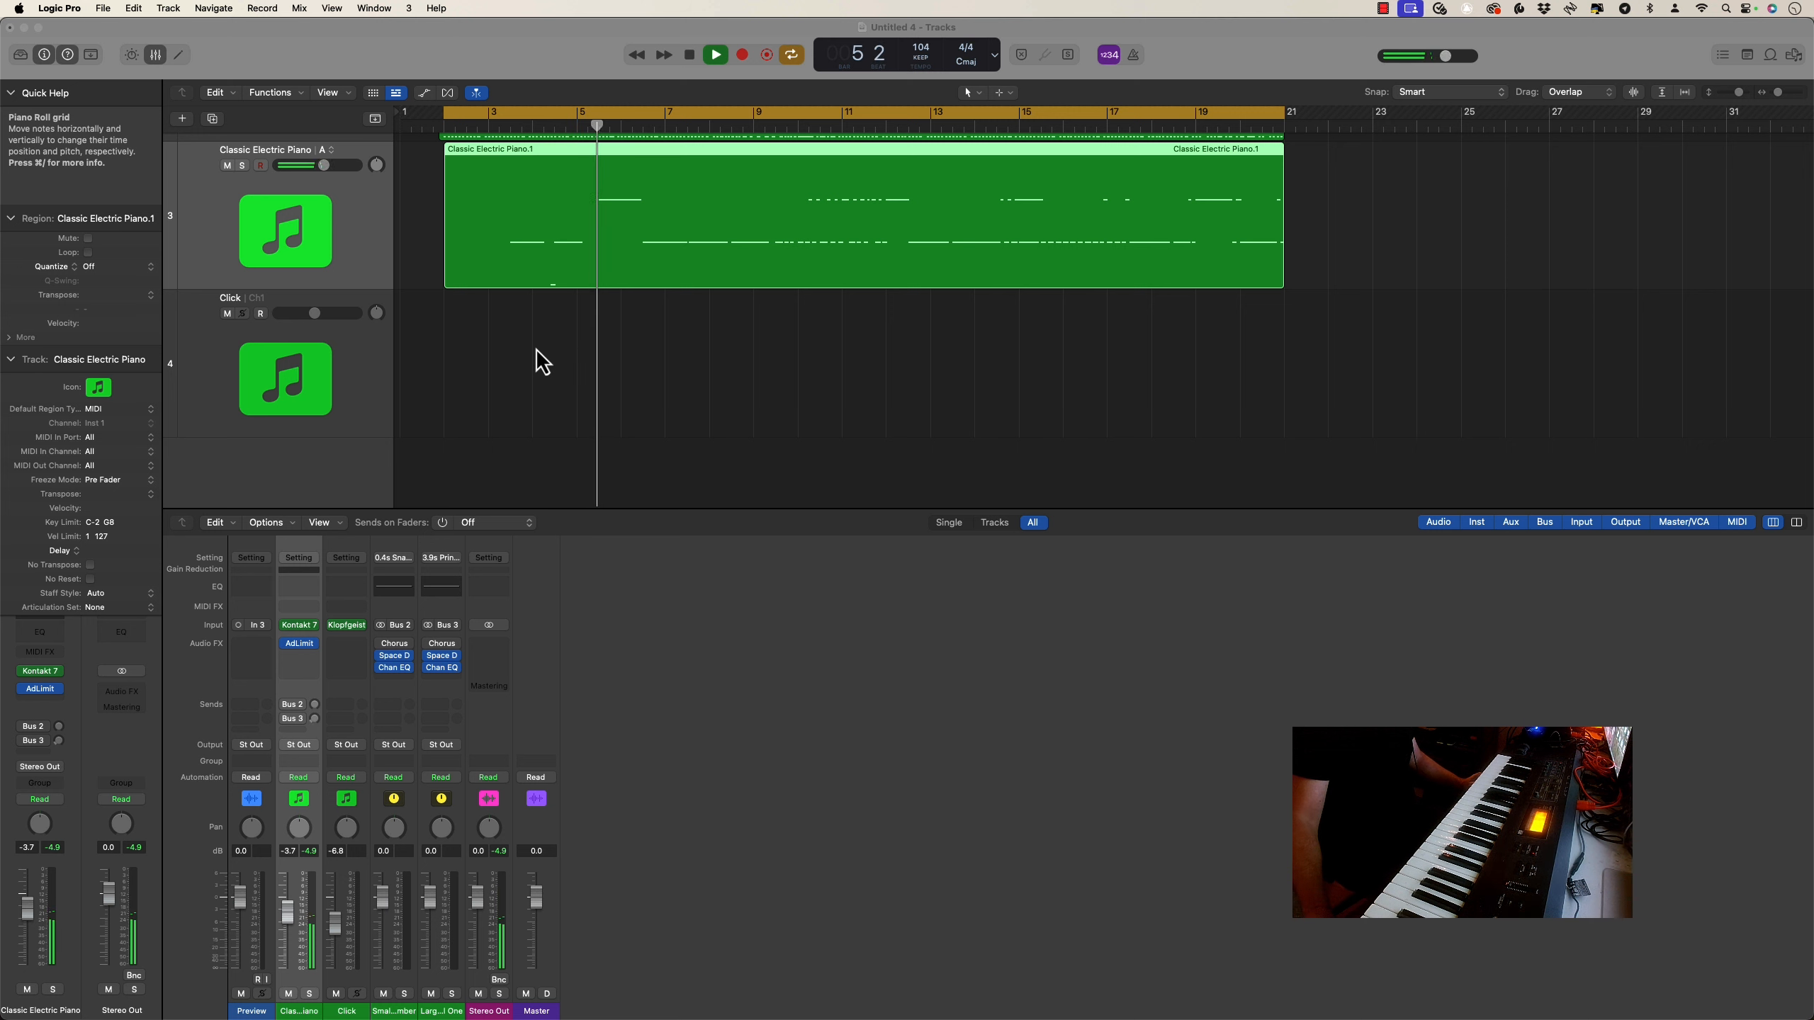
pyautogui.scroll(2, 542, 362)
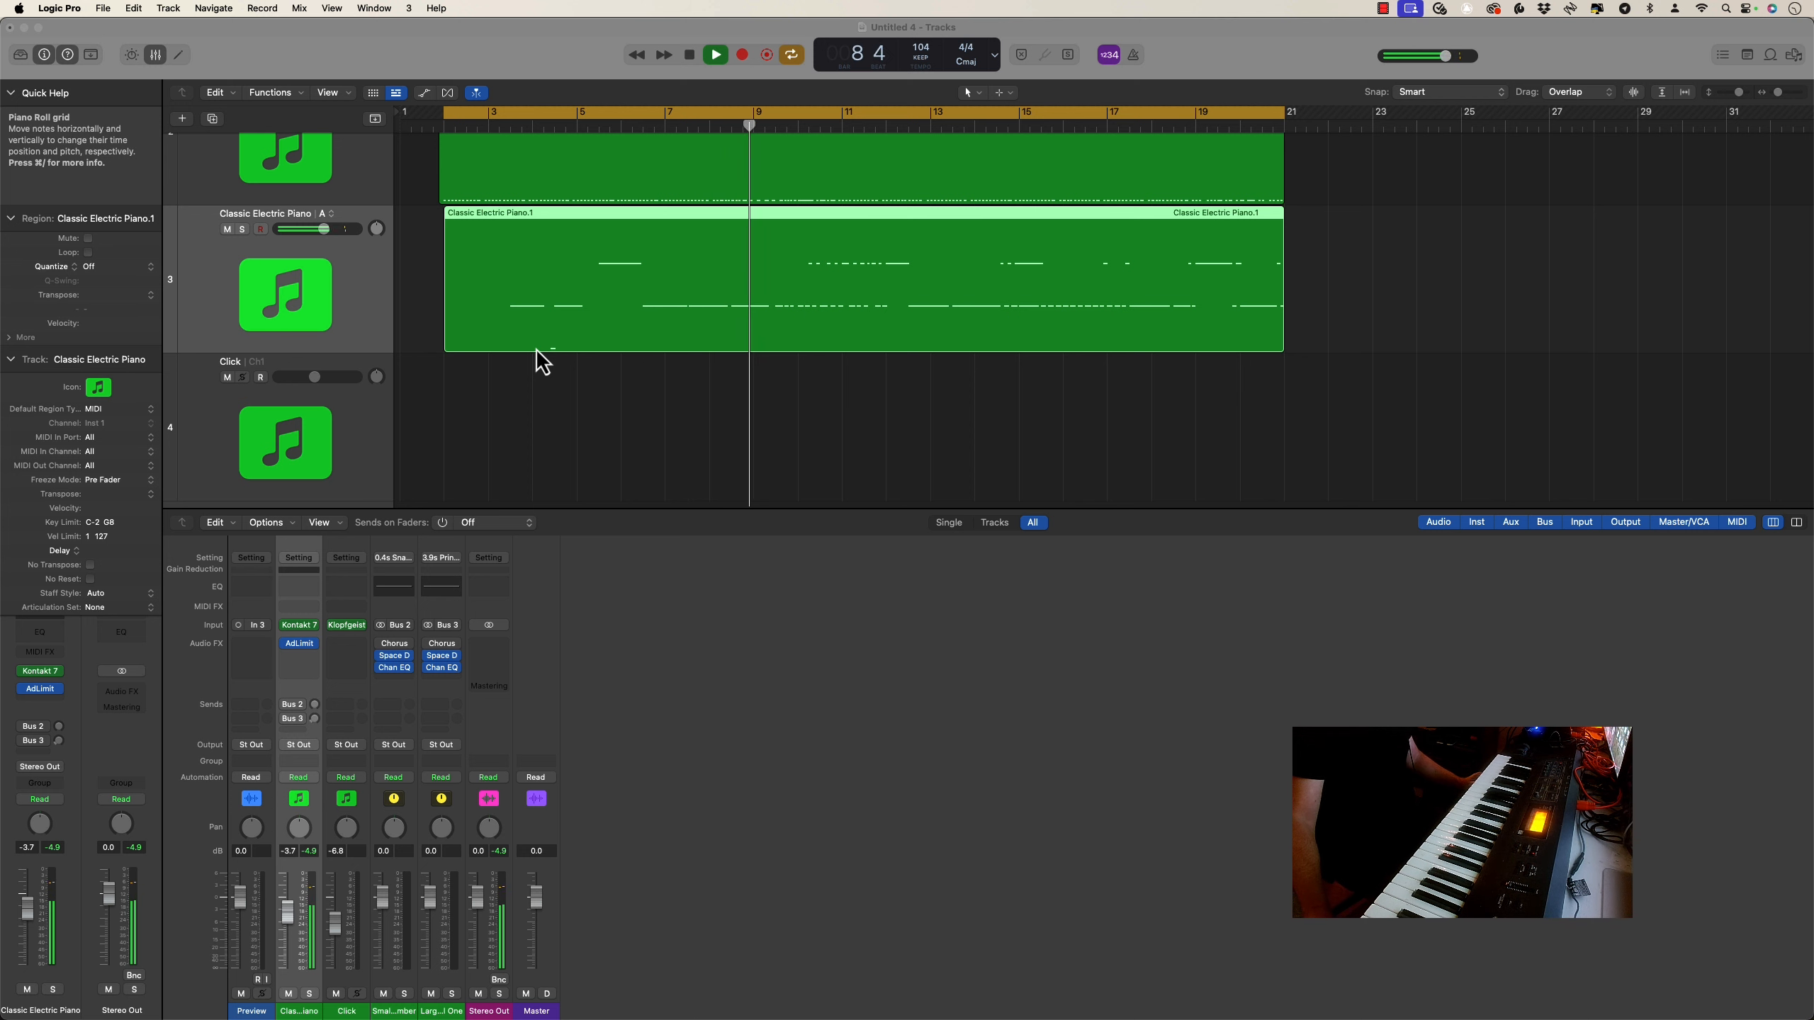
pyautogui.scroll(3, 567, 315)
pyautogui.press('space')
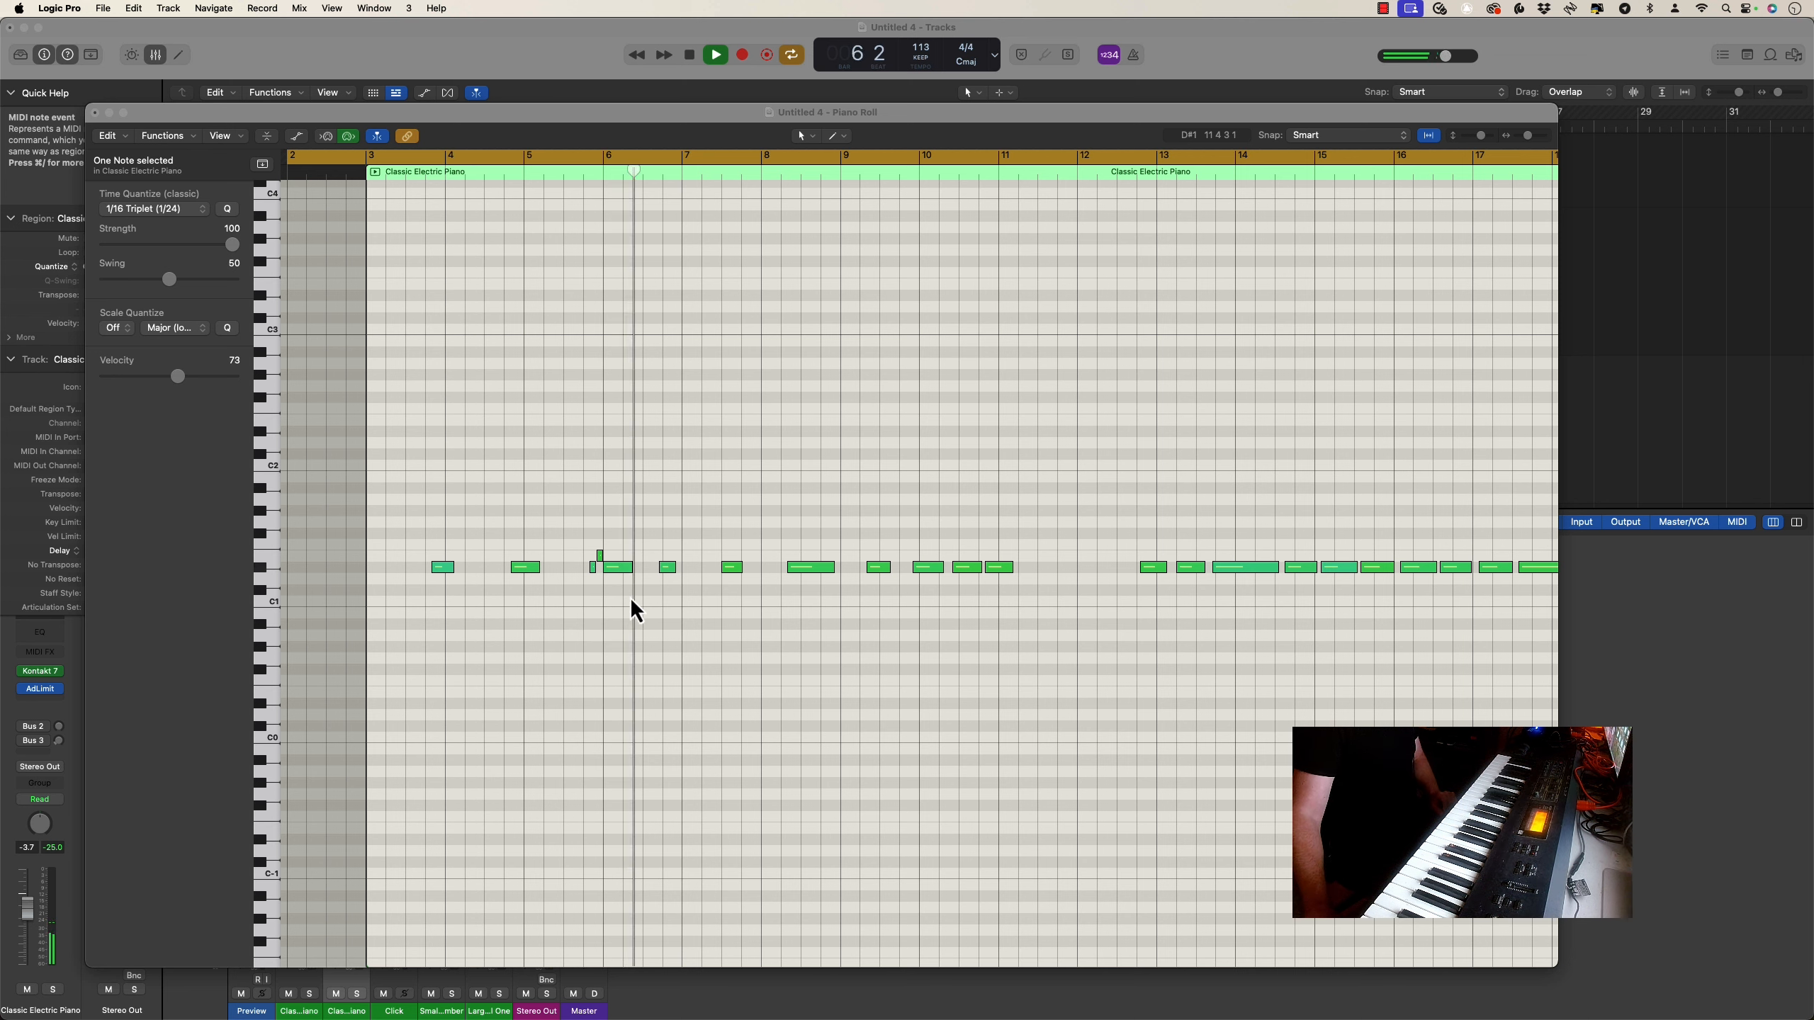
# Quantize the single note just before bar 7 to 1/8 Triplet (1/12), play it back and close the note editor
pyautogui.press('space')
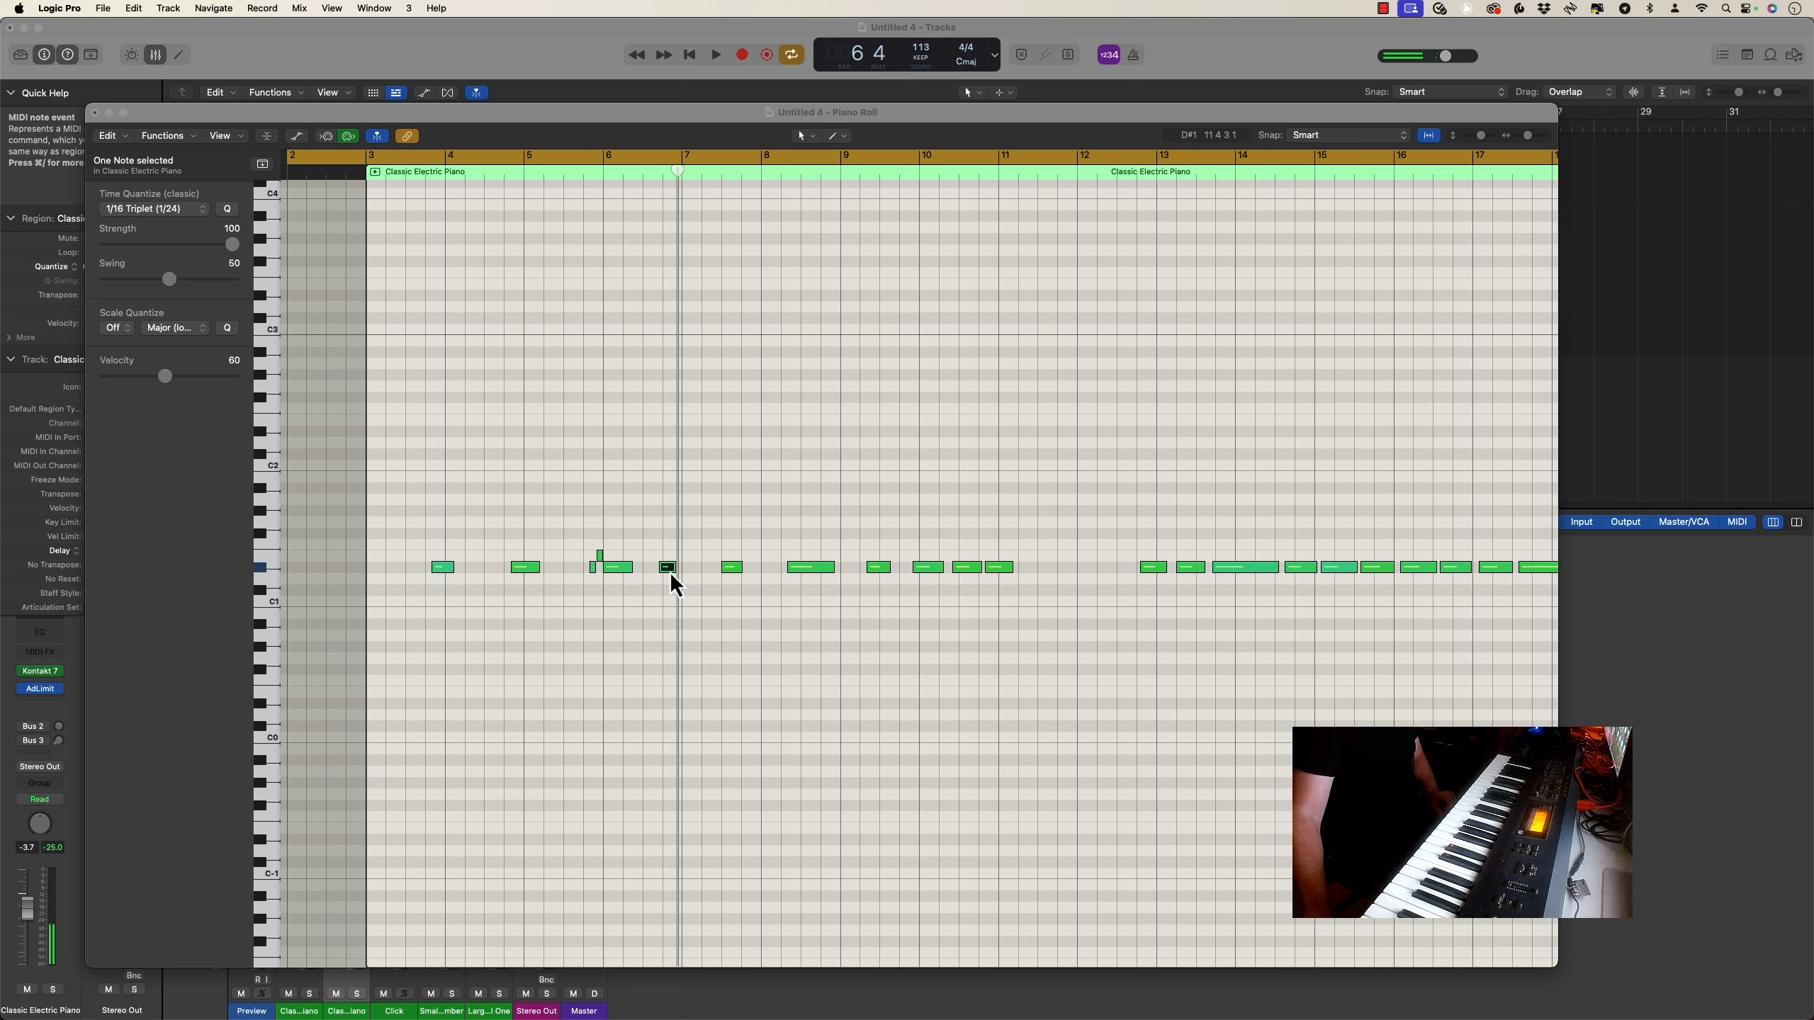
pyautogui.click(180, 223)
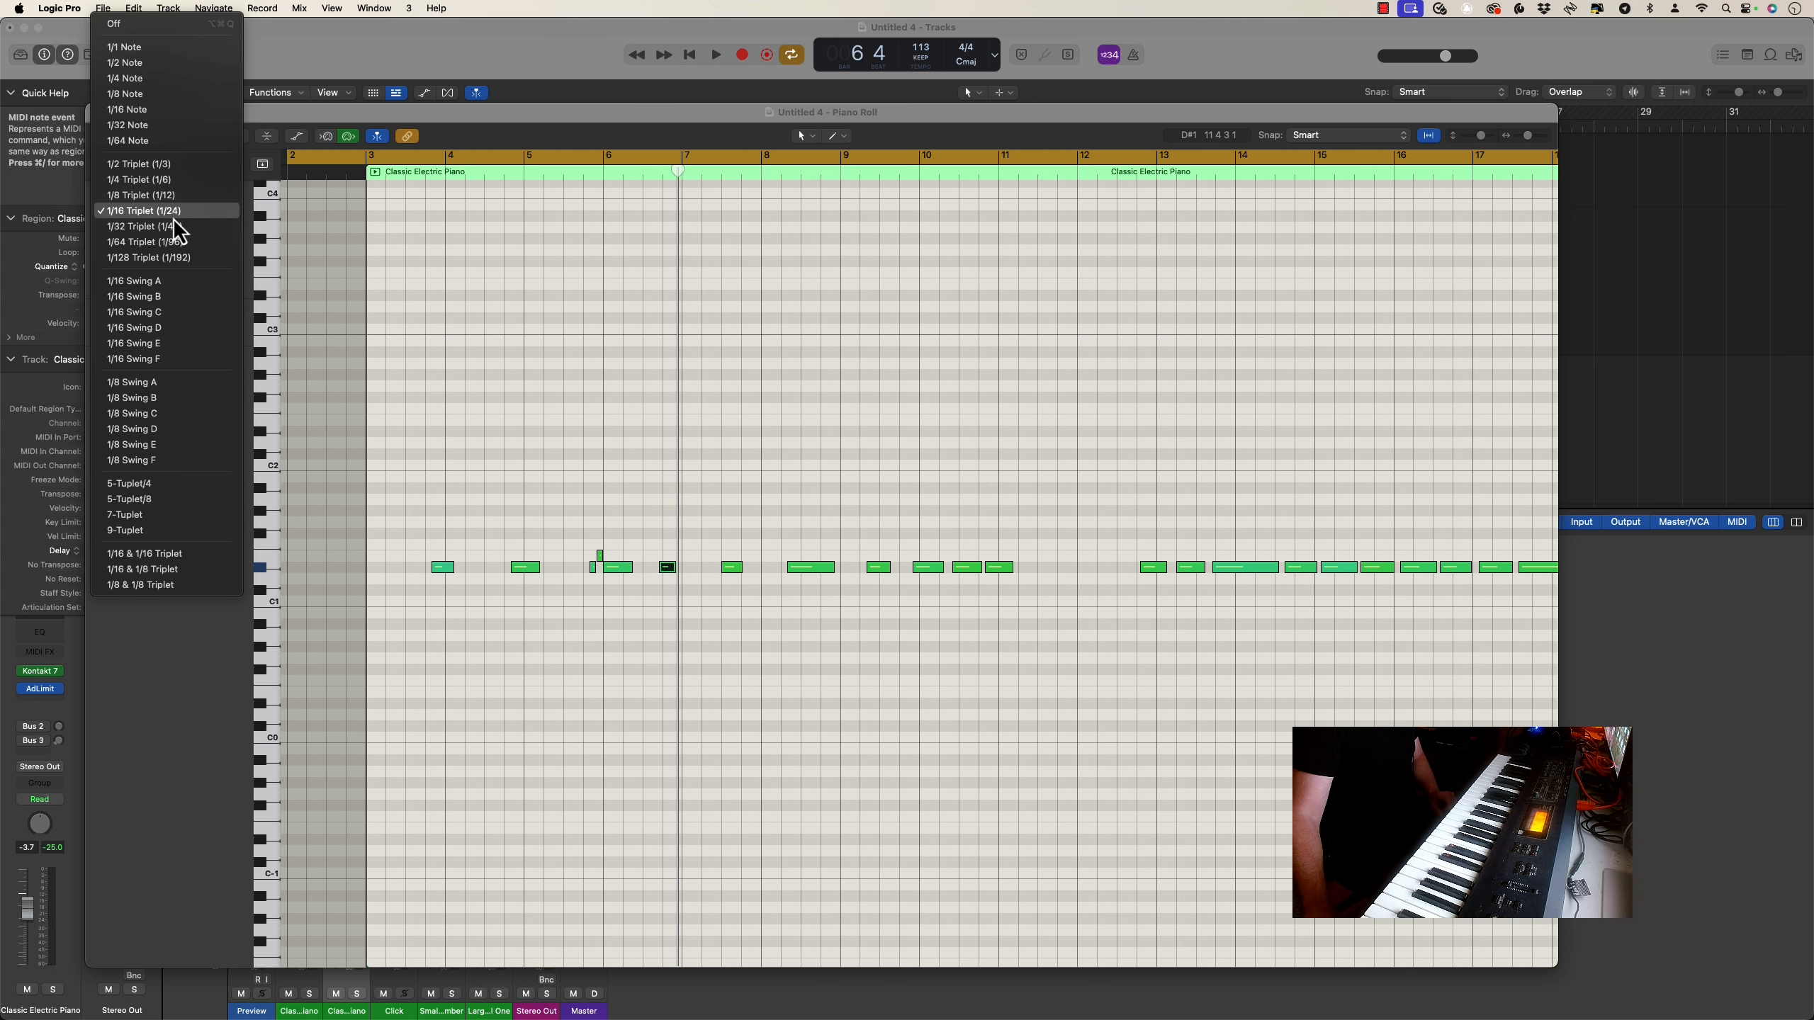
pyautogui.click(171, 195)
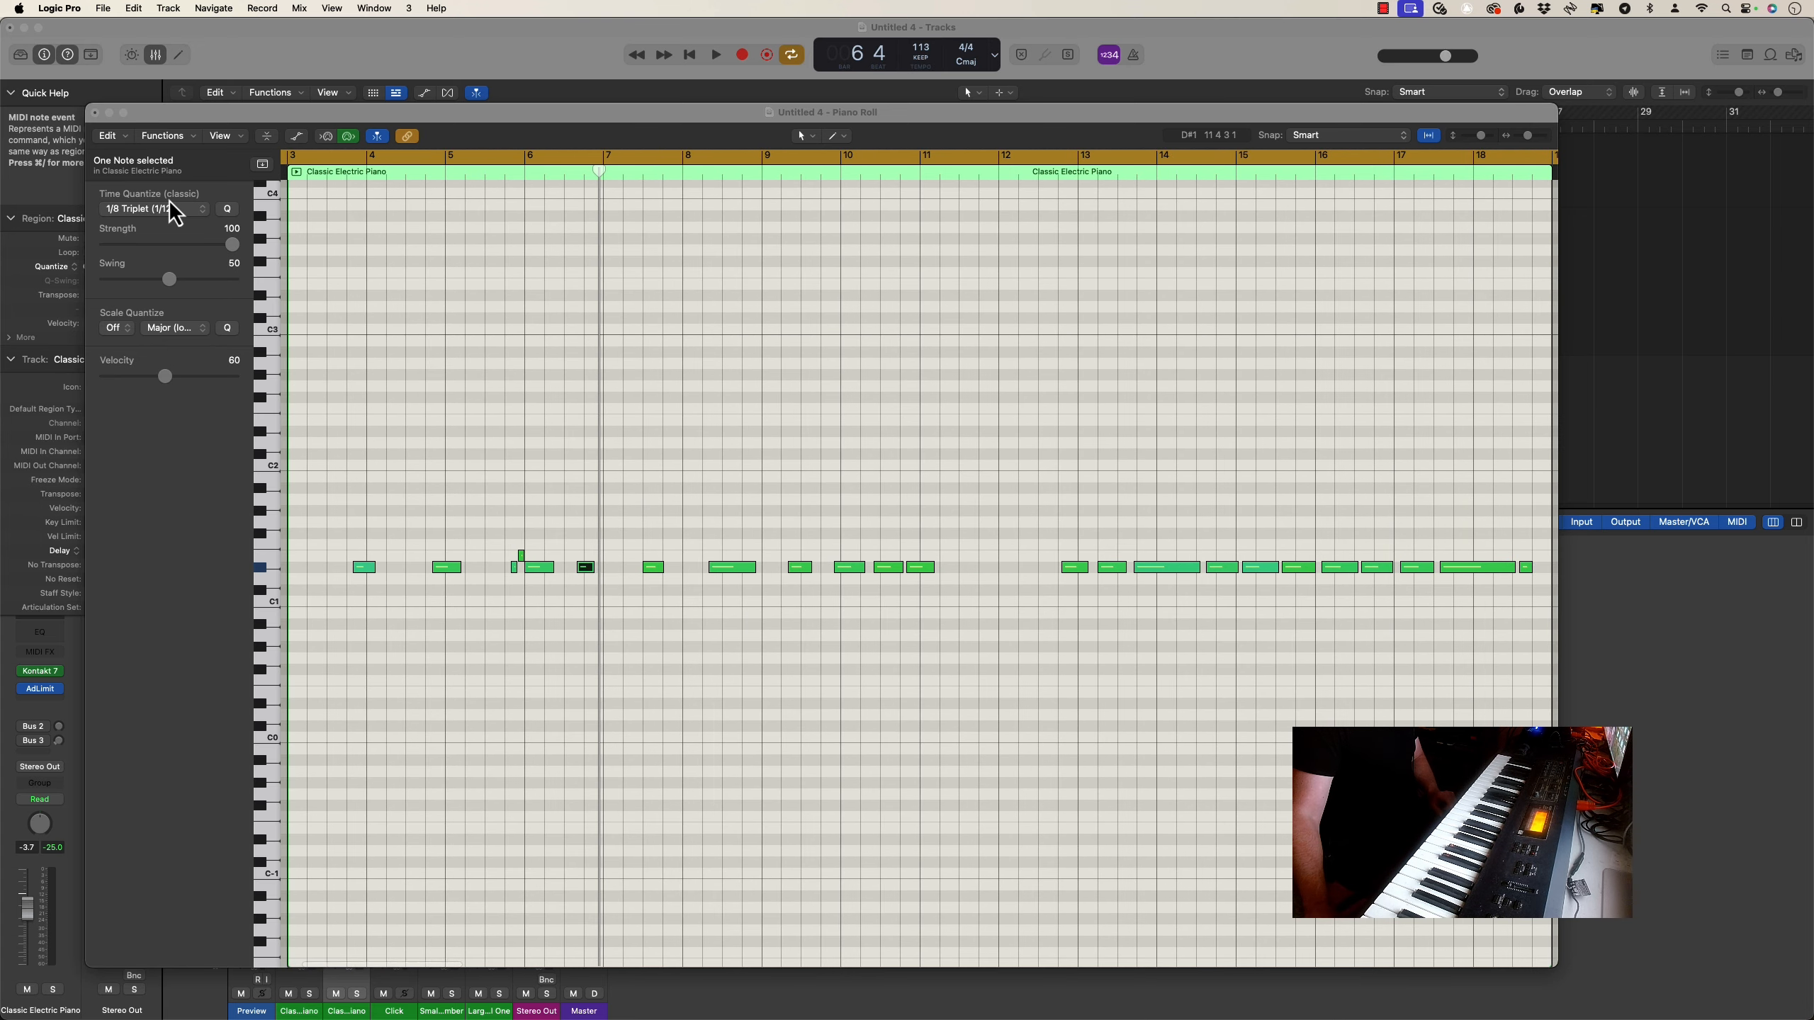
pyautogui.press('space')
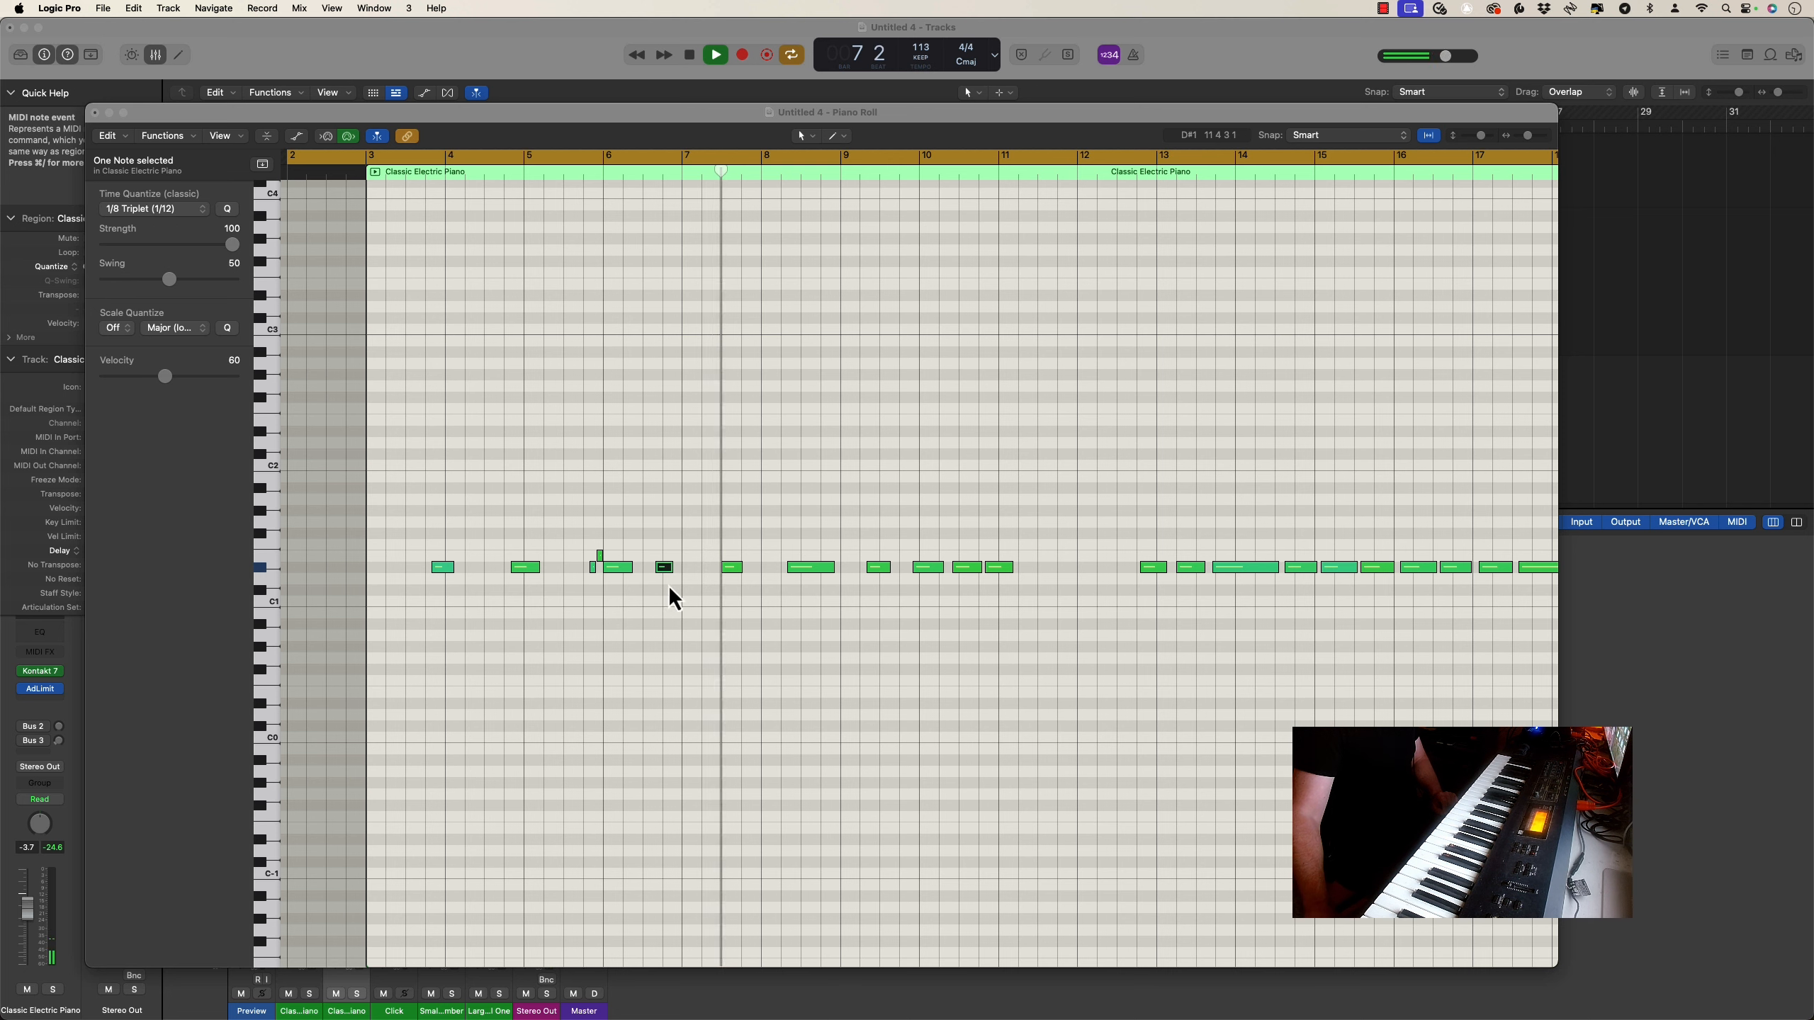
pyautogui.press('space')
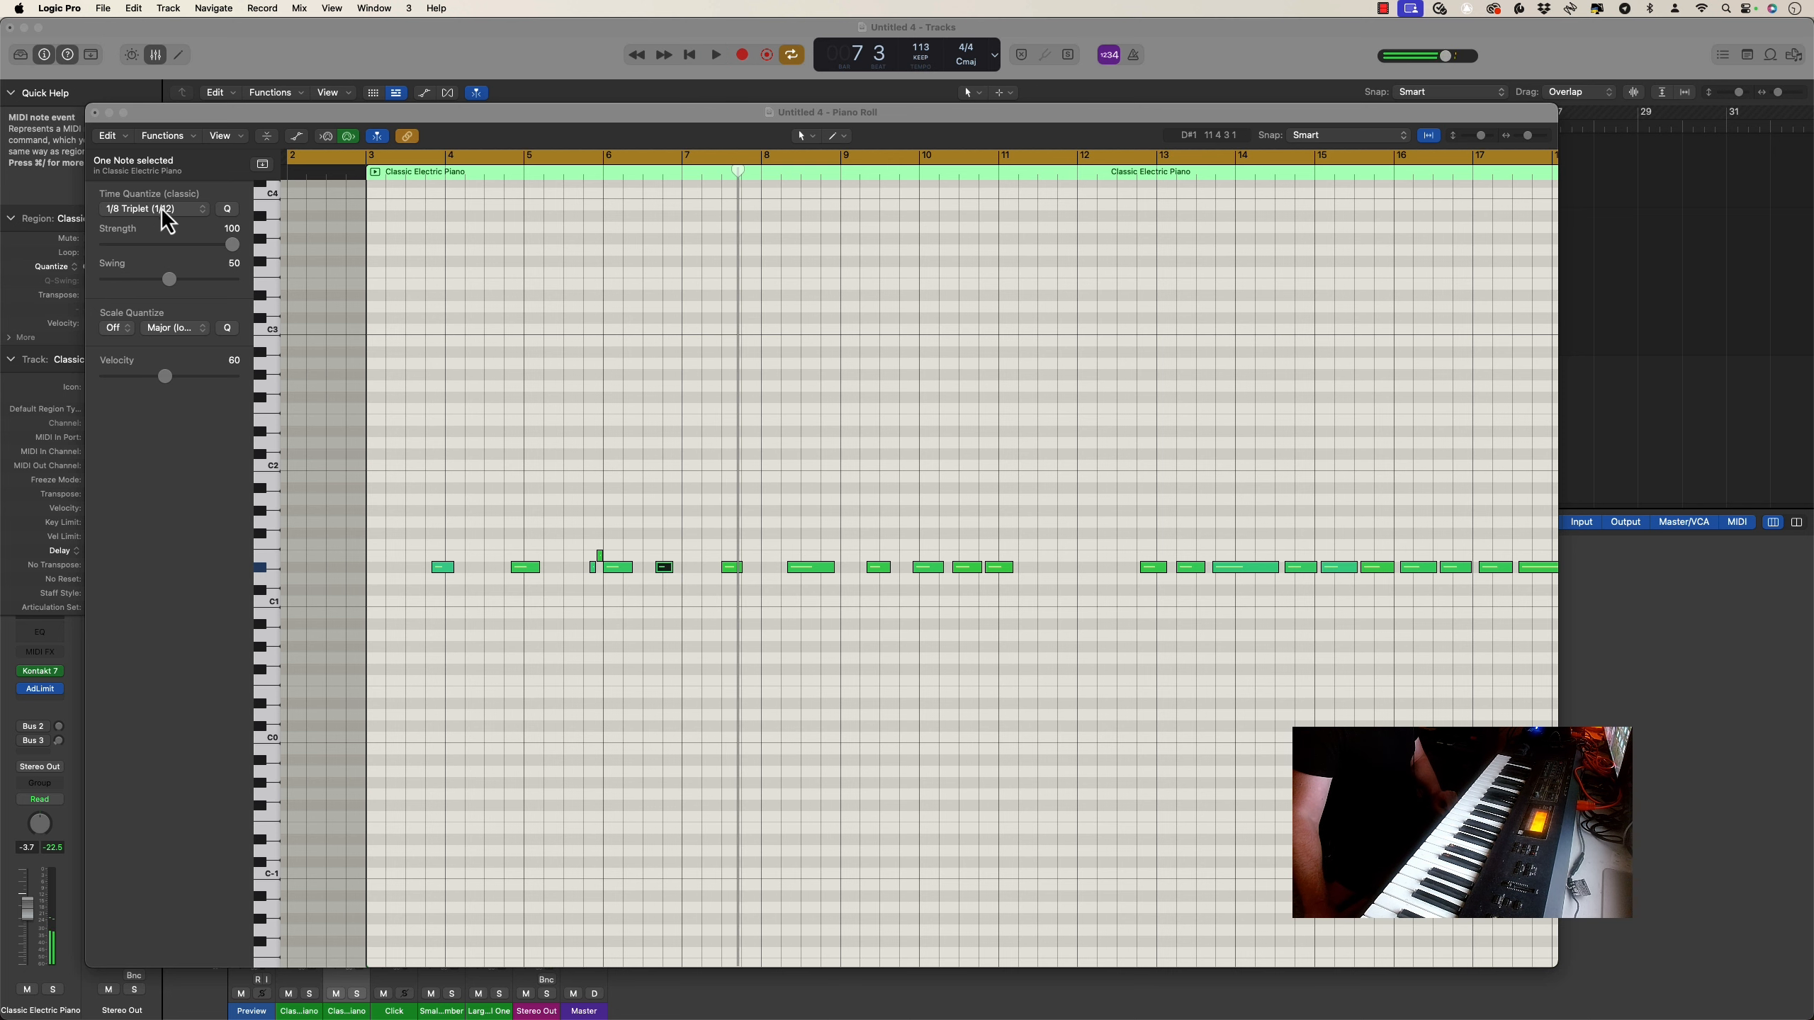
pyautogui.click(95, 114)
# Solo all four Classic Electric Piano tracks
pyautogui.click(243, 379)
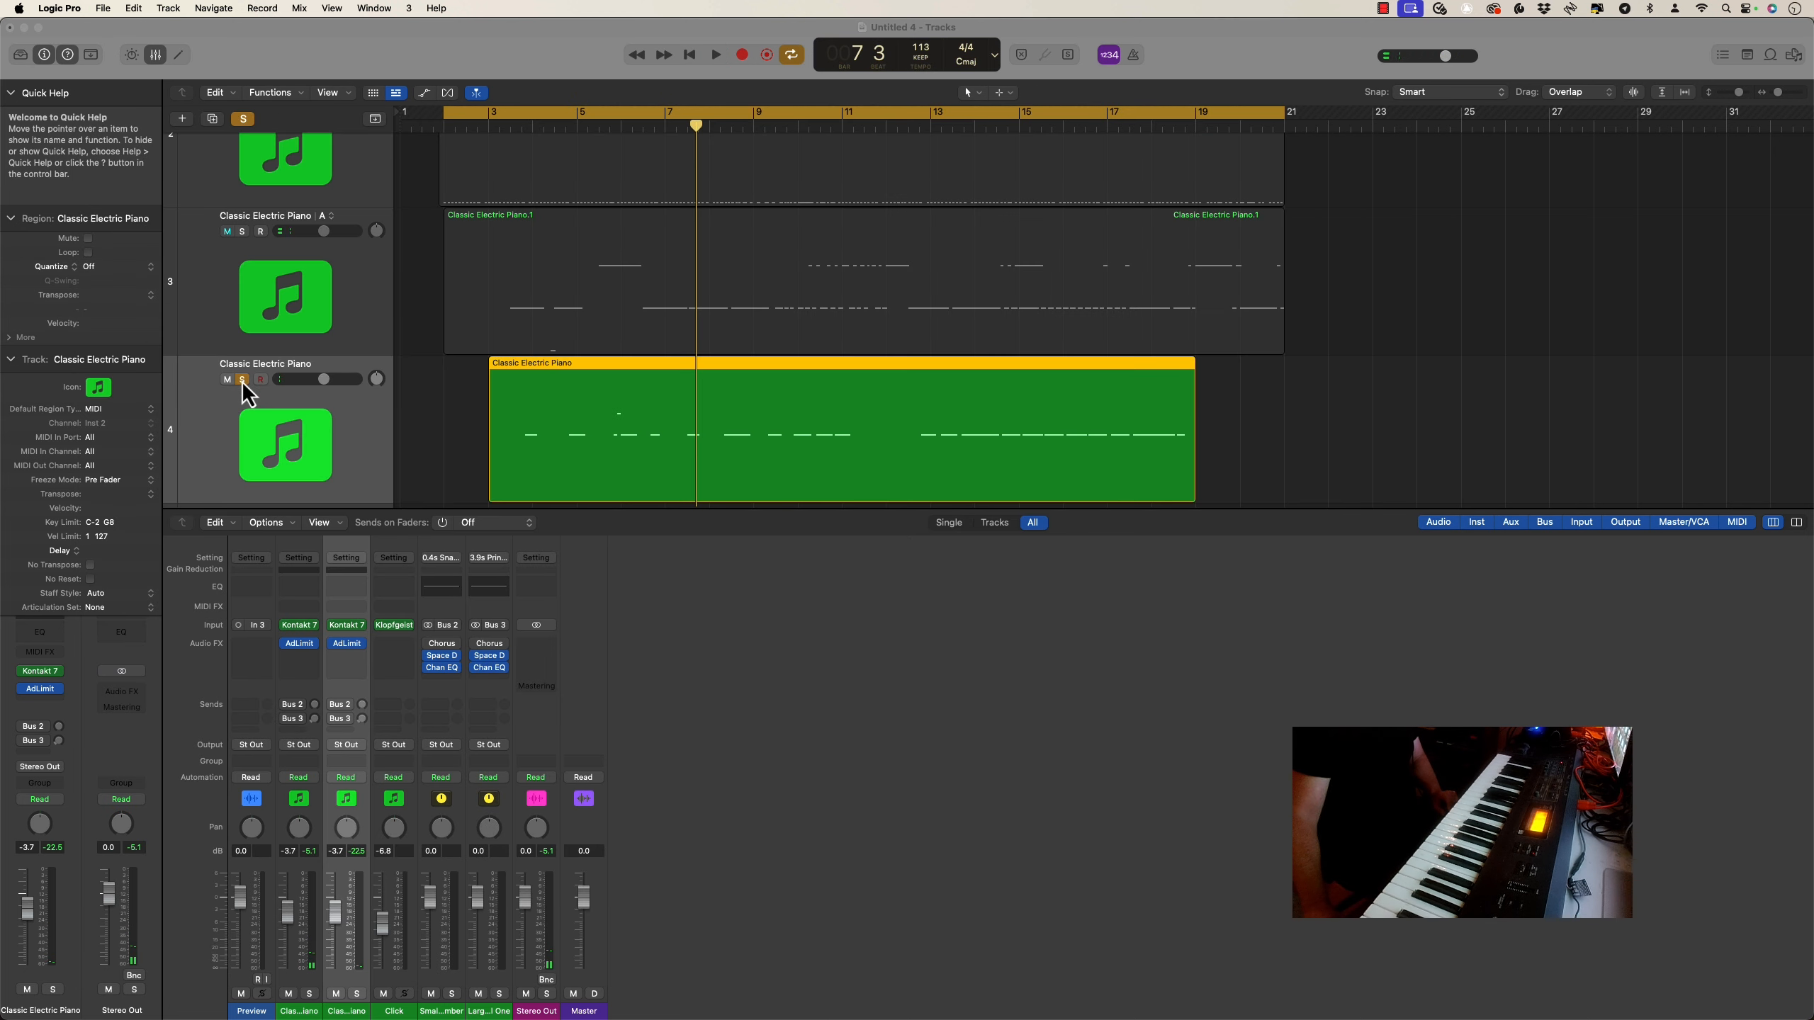
pyautogui.scroll(3, 326, 387)
pyautogui.scroll(2, 325, 386)
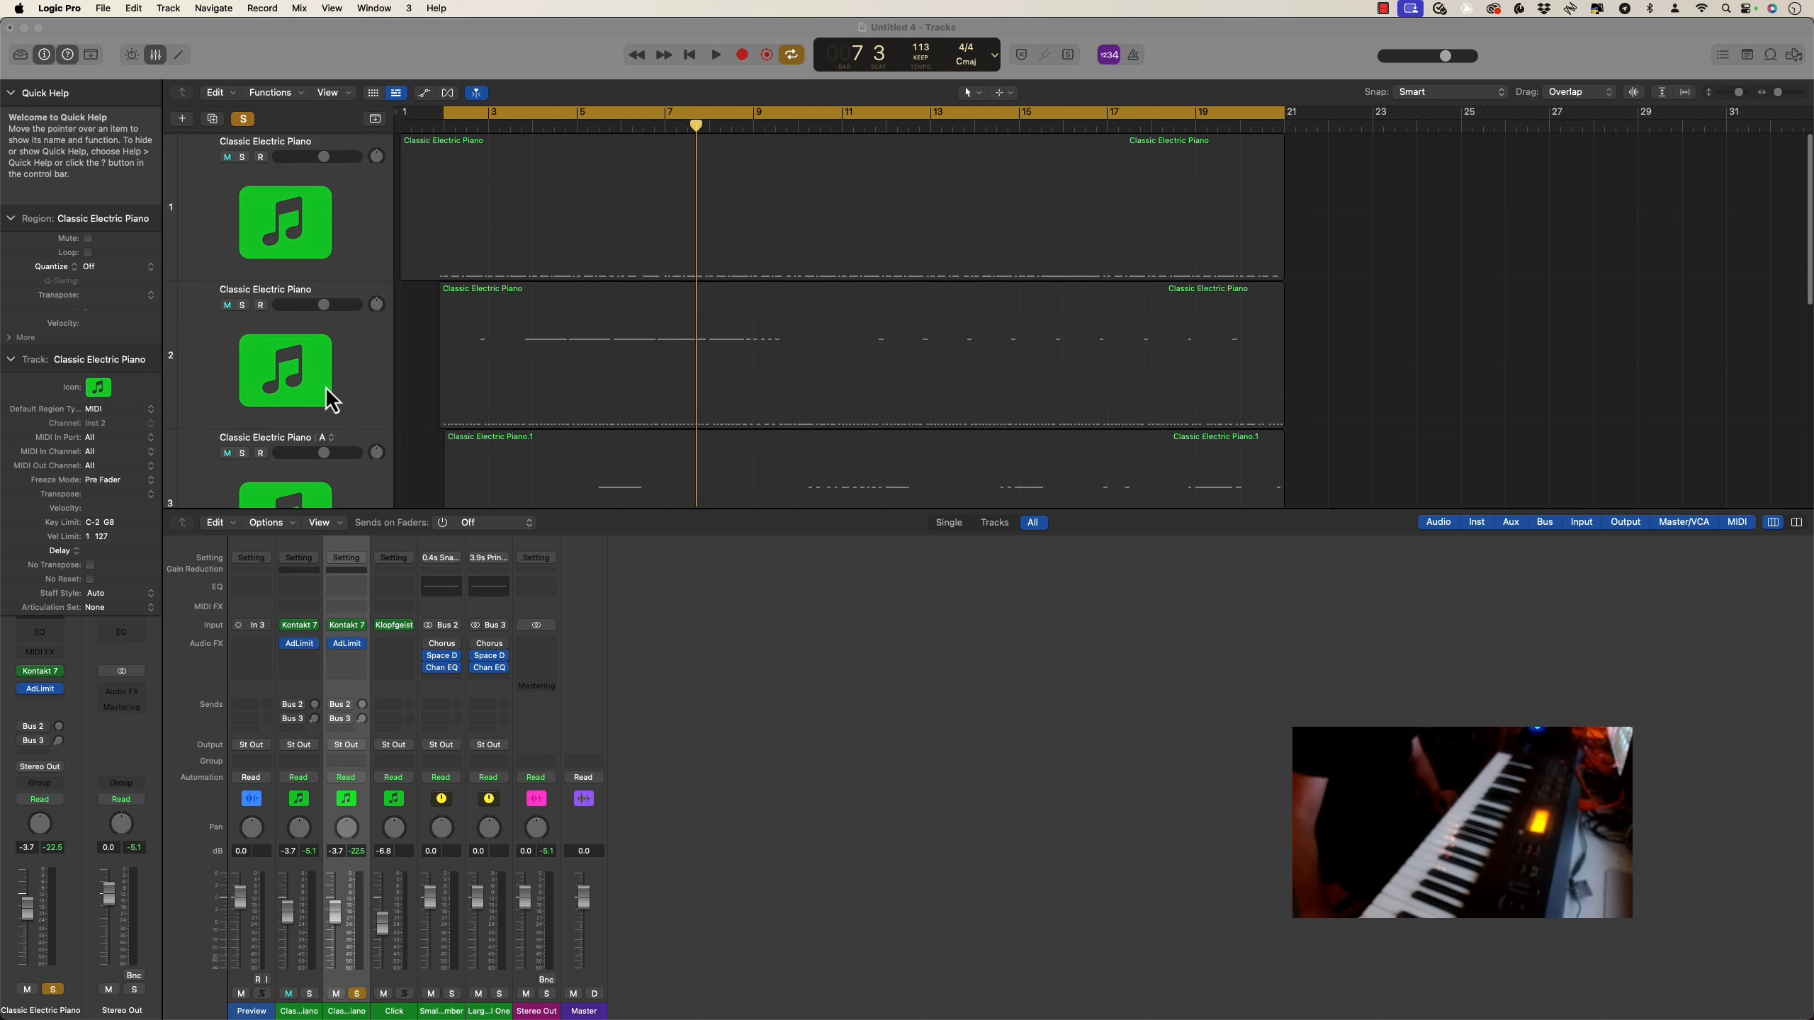
pyautogui.click(243, 157)
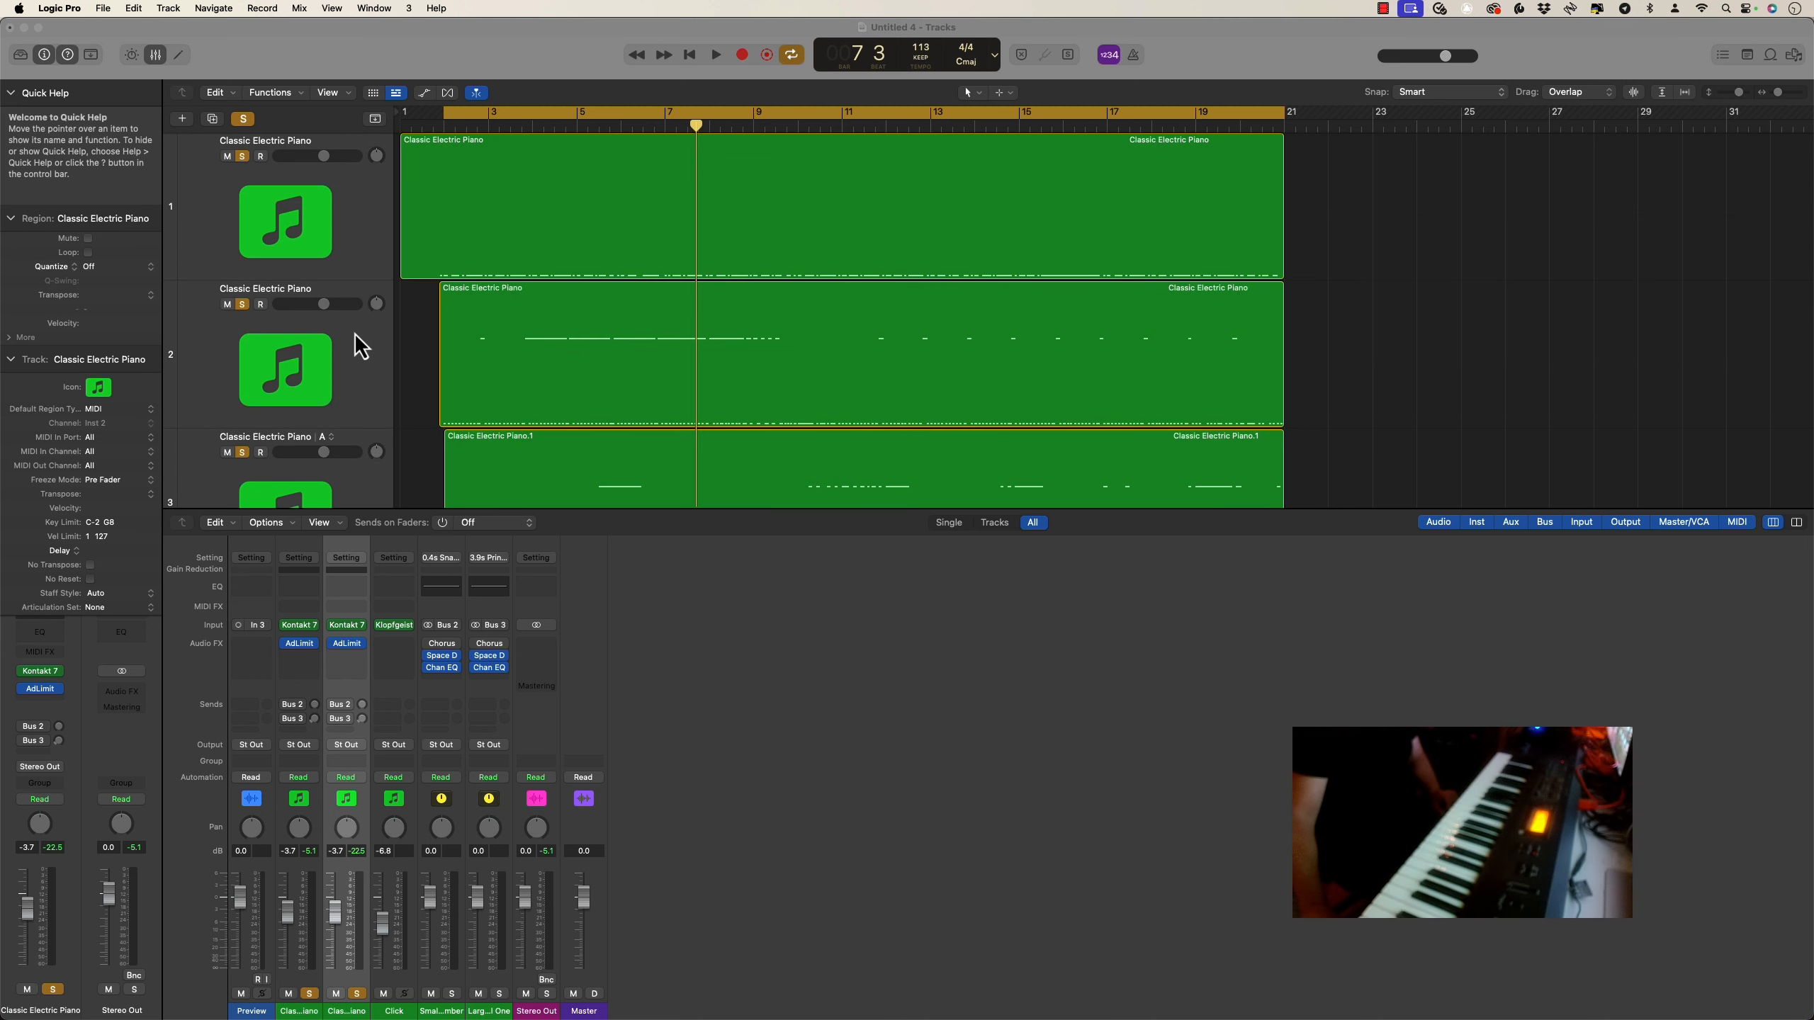
# Assign the Mute Tool as the secondary tool and mute the regions on the second and third Classic Electric Piano tracks
pyautogui.scroll(-2, 364, 340)
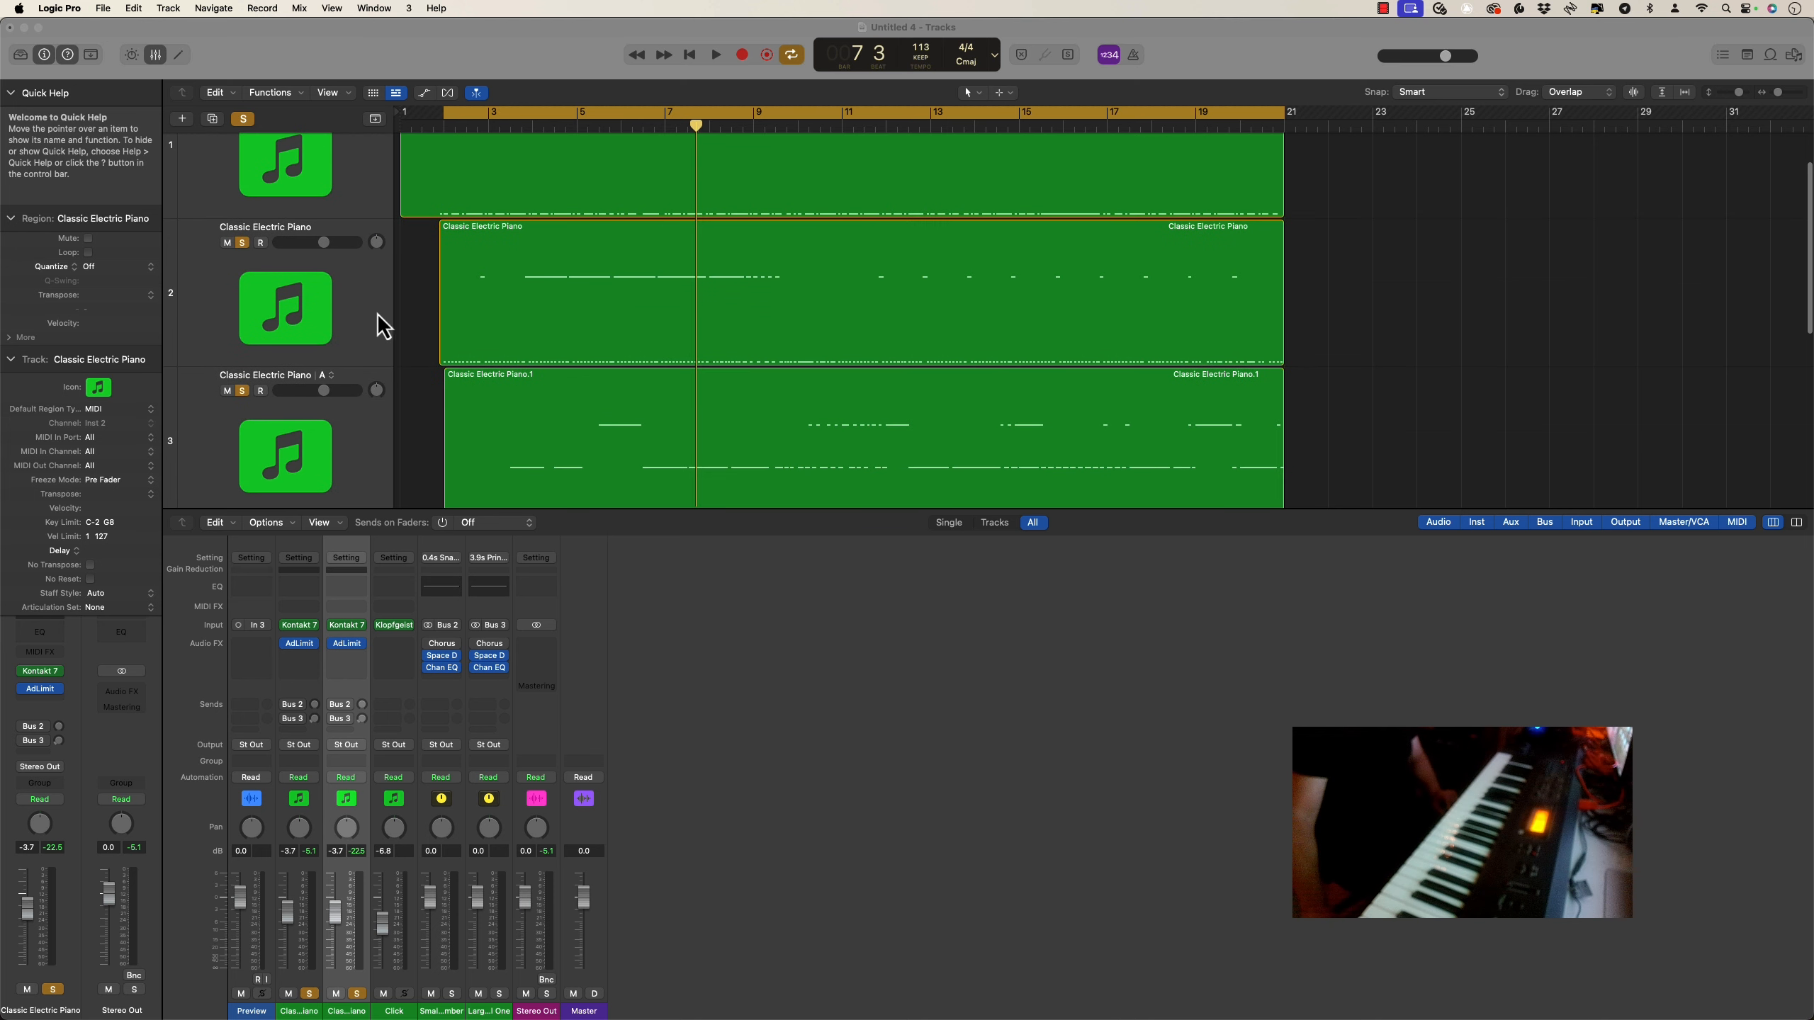
pyautogui.click(483, 228)
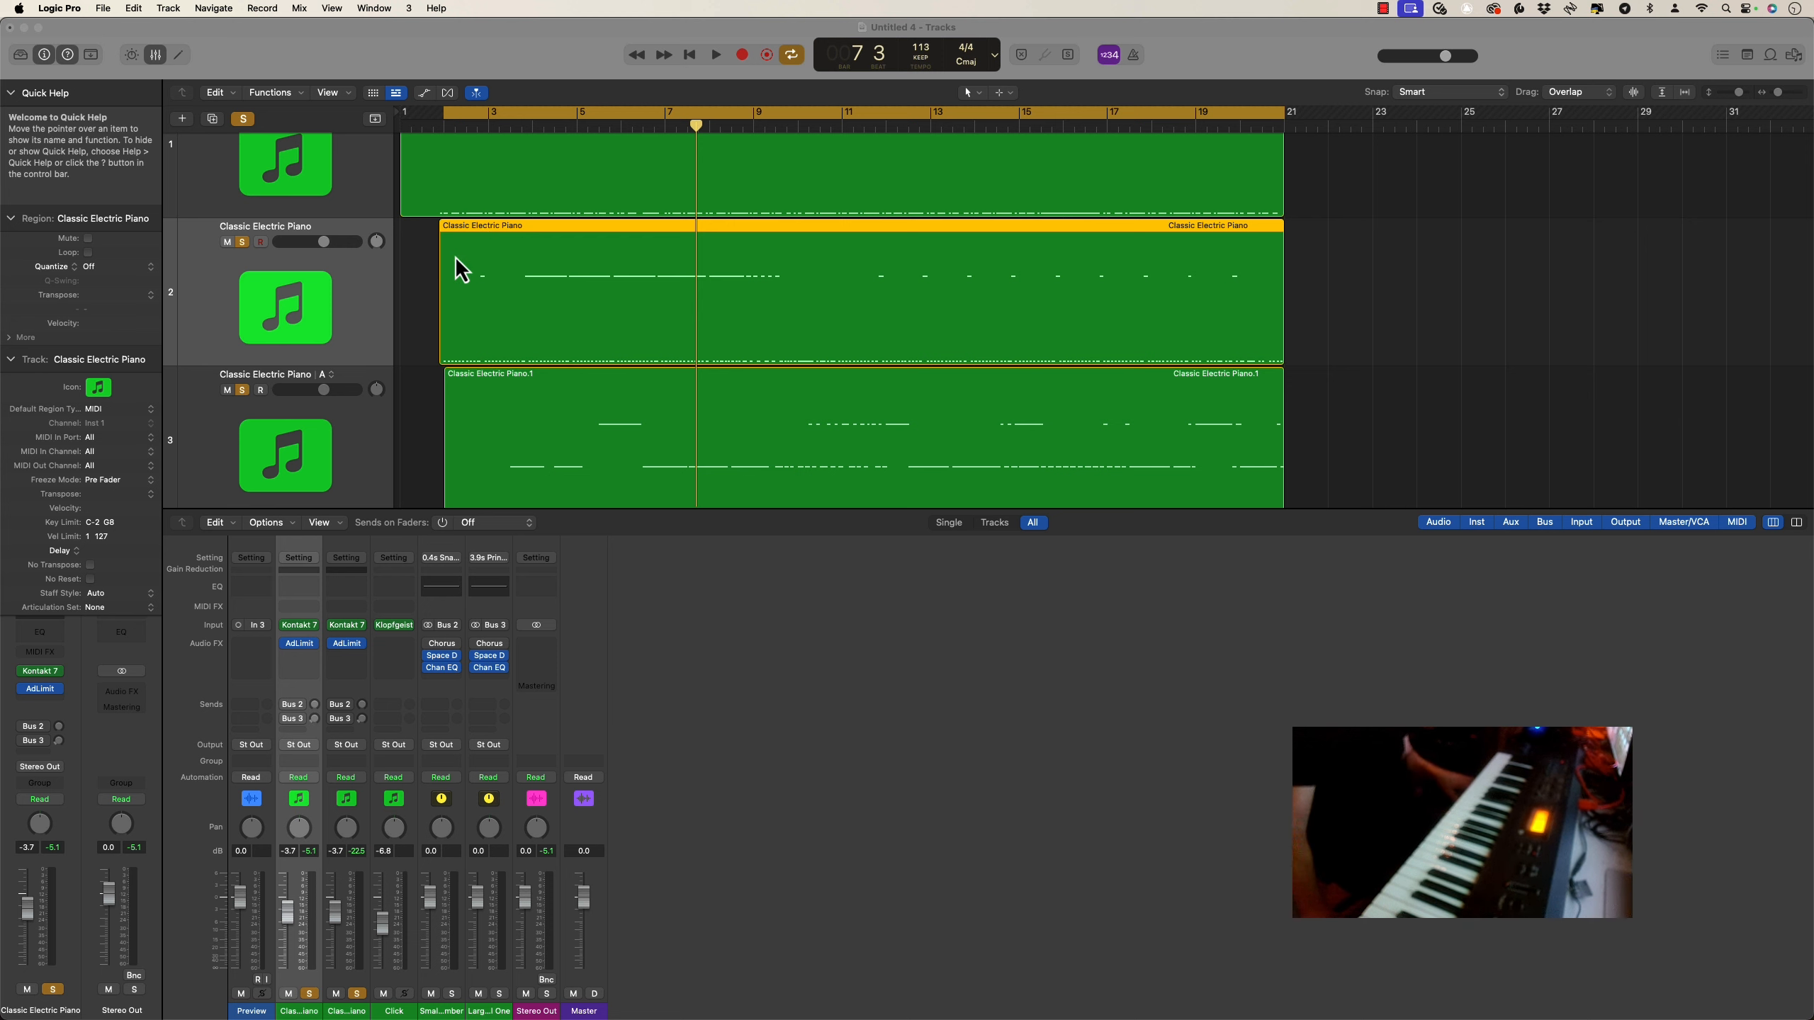
pyautogui.click(424, 263)
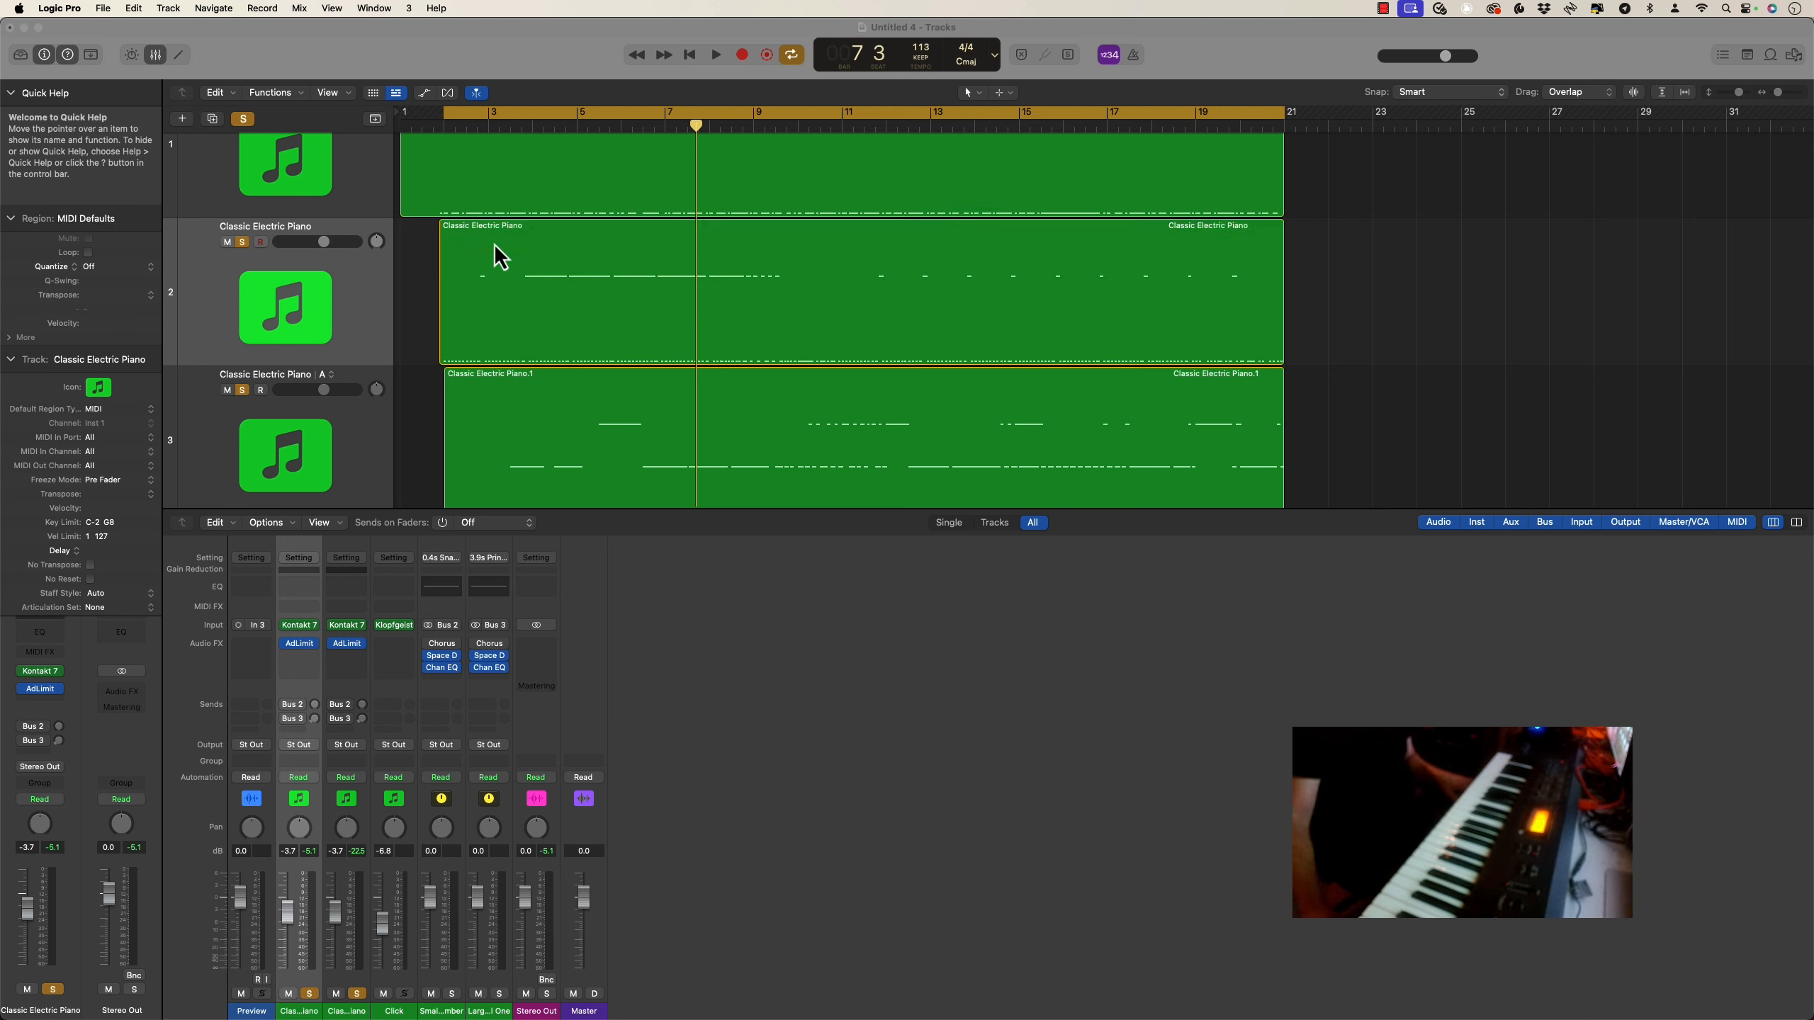
pyautogui.click(500, 258)
pyautogui.click(998, 93)
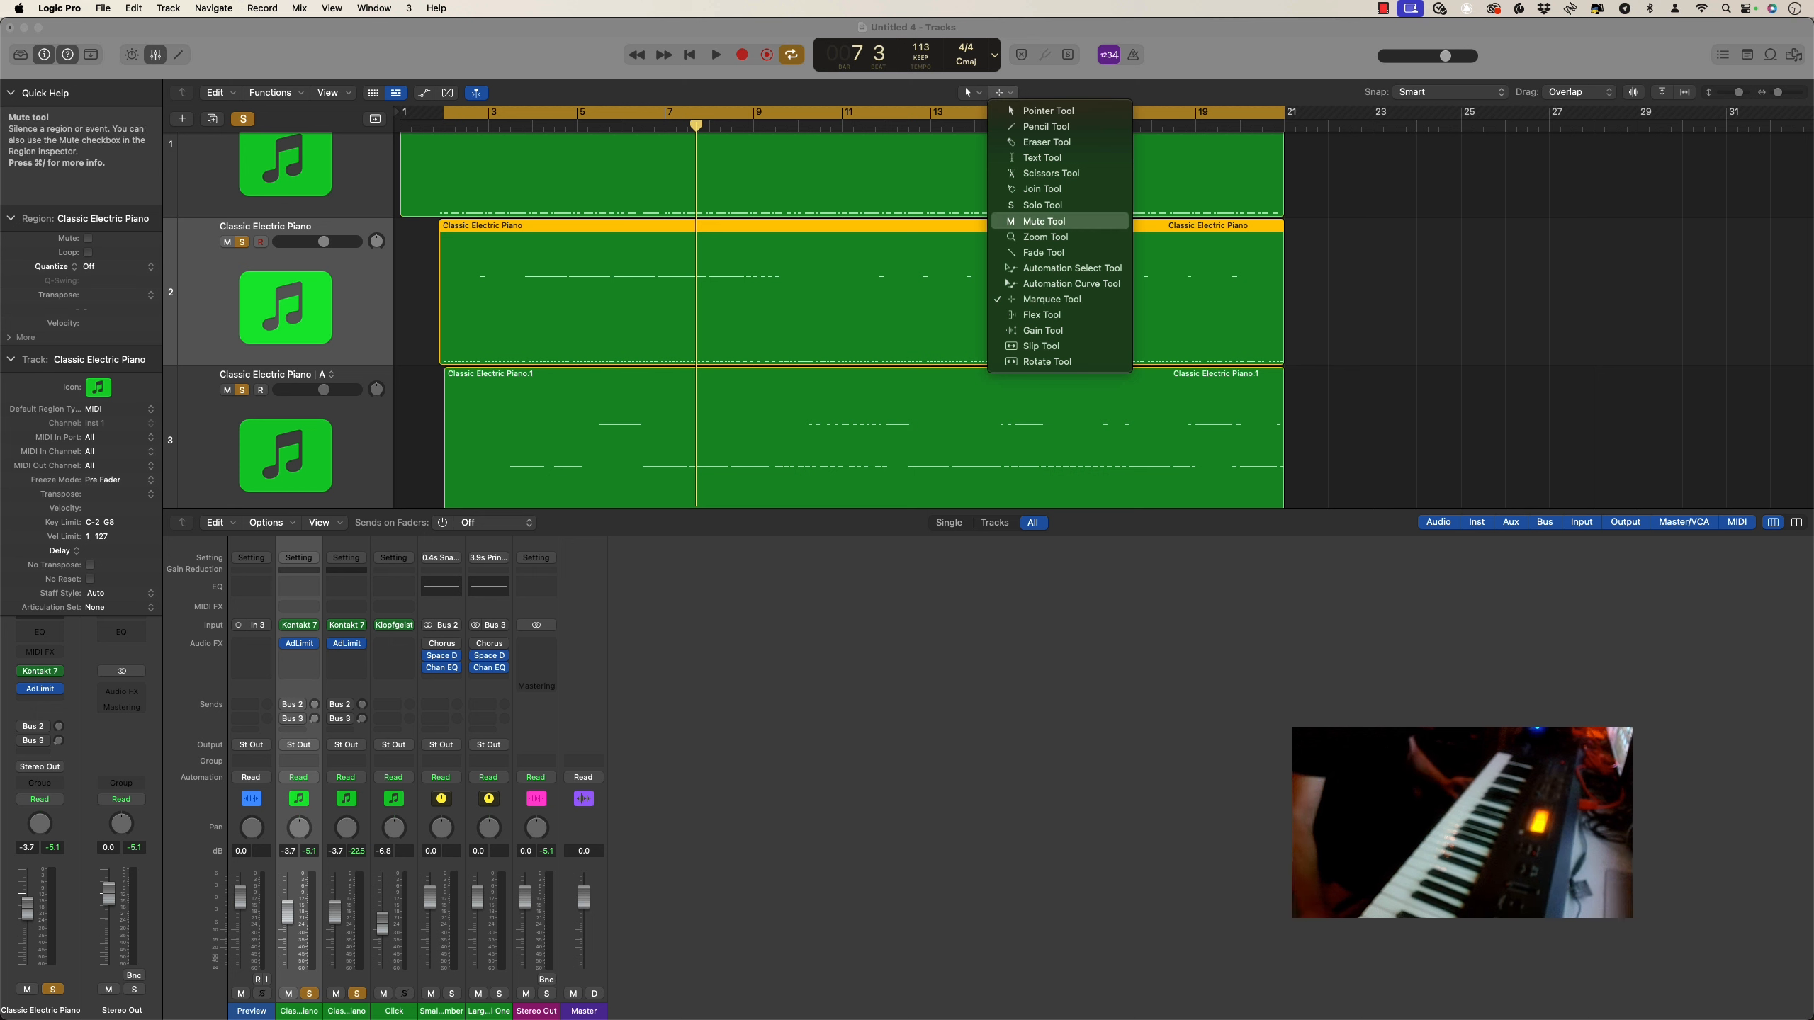
pyautogui.click(1039, 222)
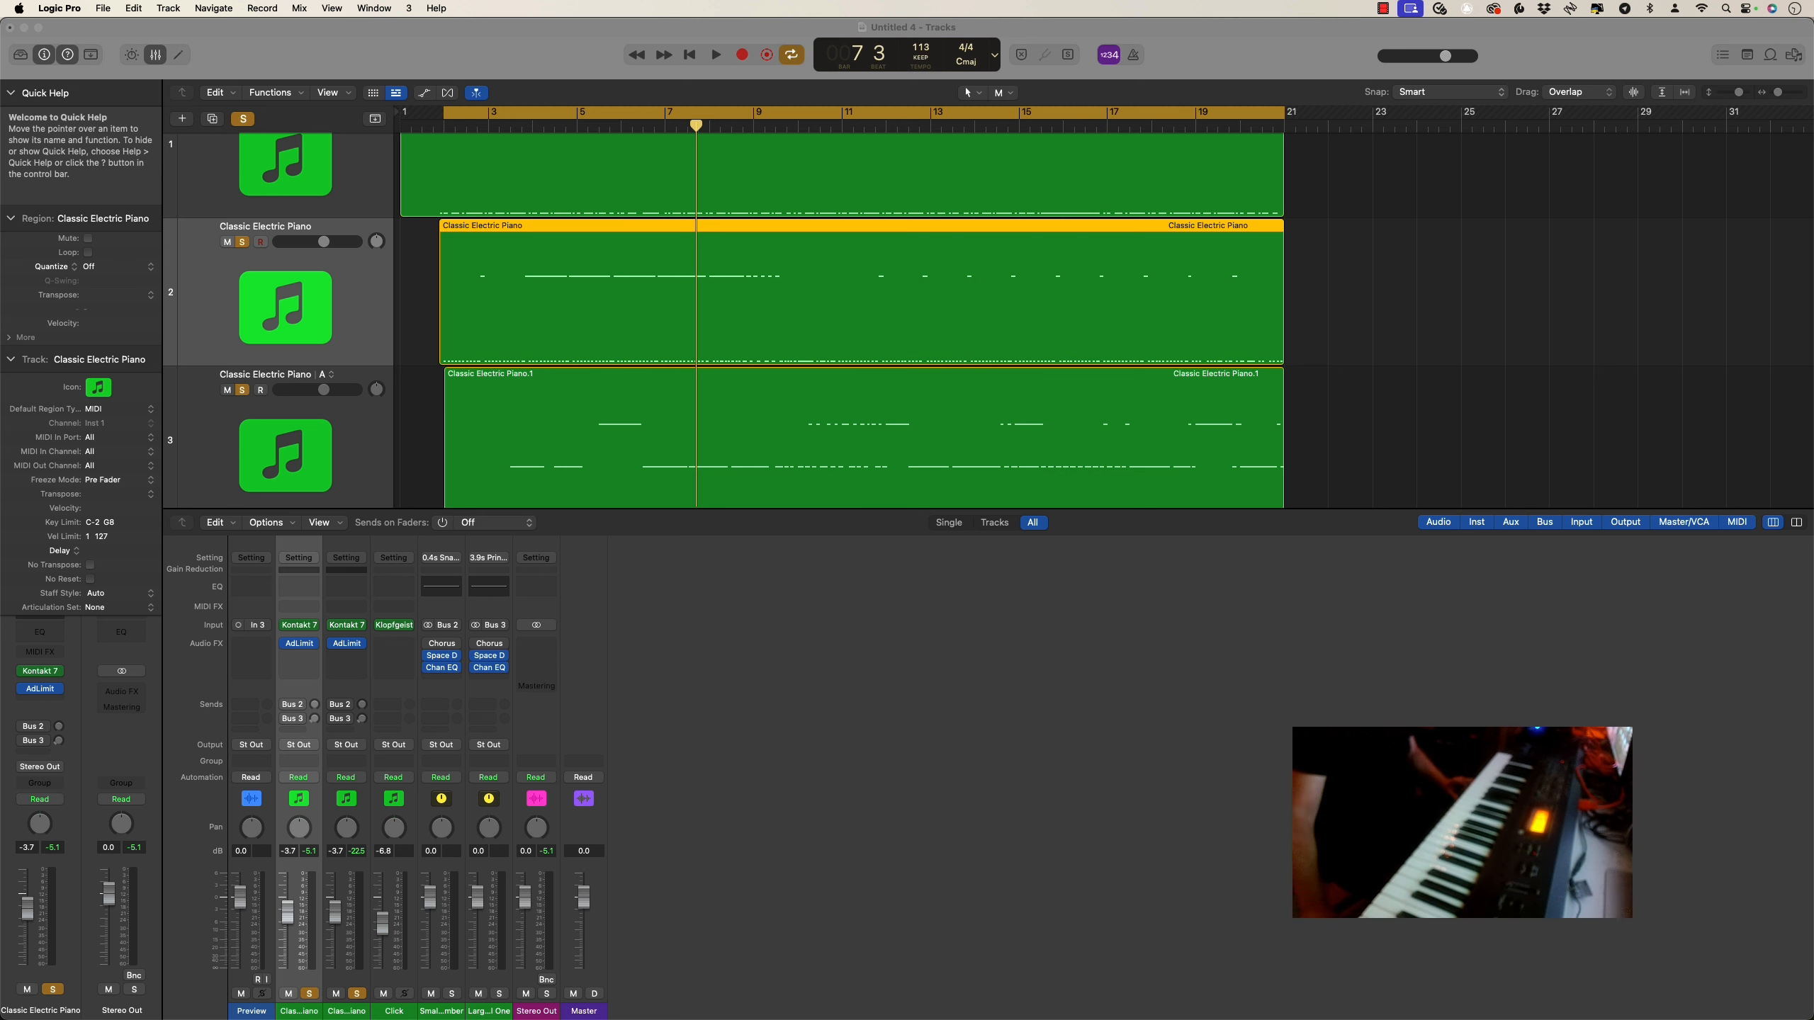
pyautogui.keyDown('super'); pyautogui.click(659, 267); pyautogui.keyUp('super')
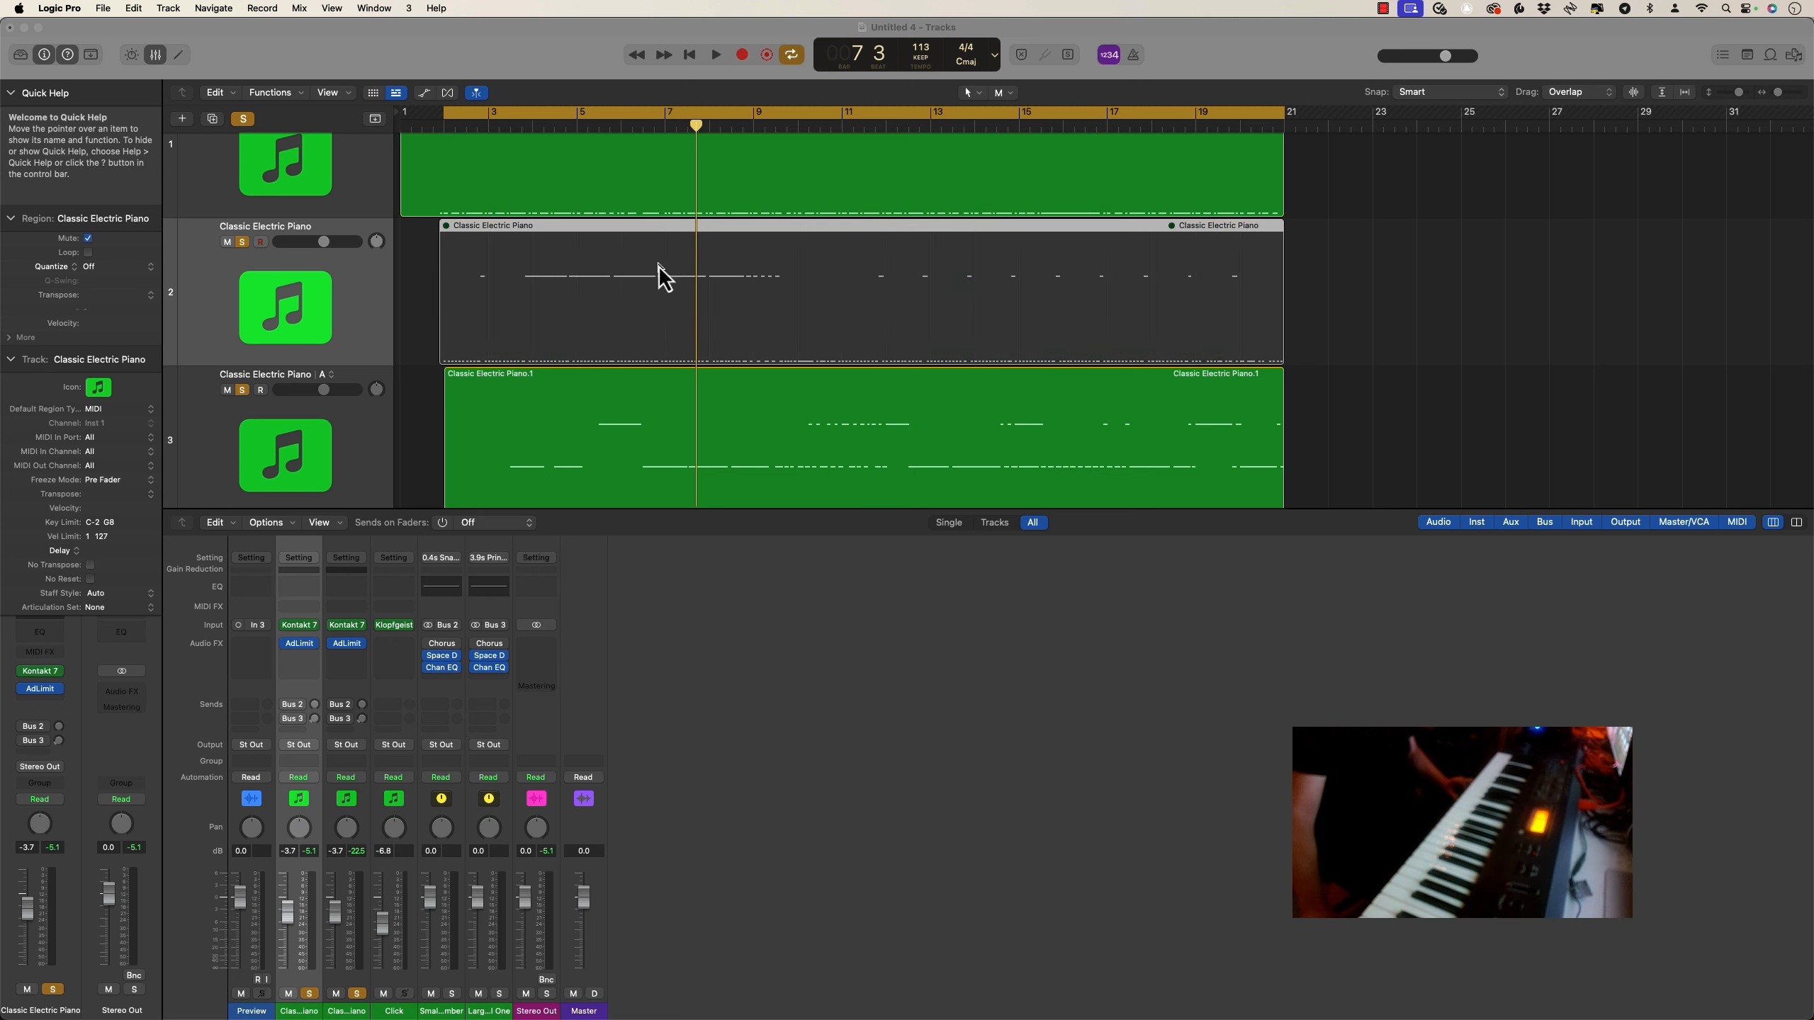
pyautogui.keyDown('super'); pyautogui.click(648, 377); pyautogui.keyUp('super')
pyautogui.scroll(-4, 654, 386)
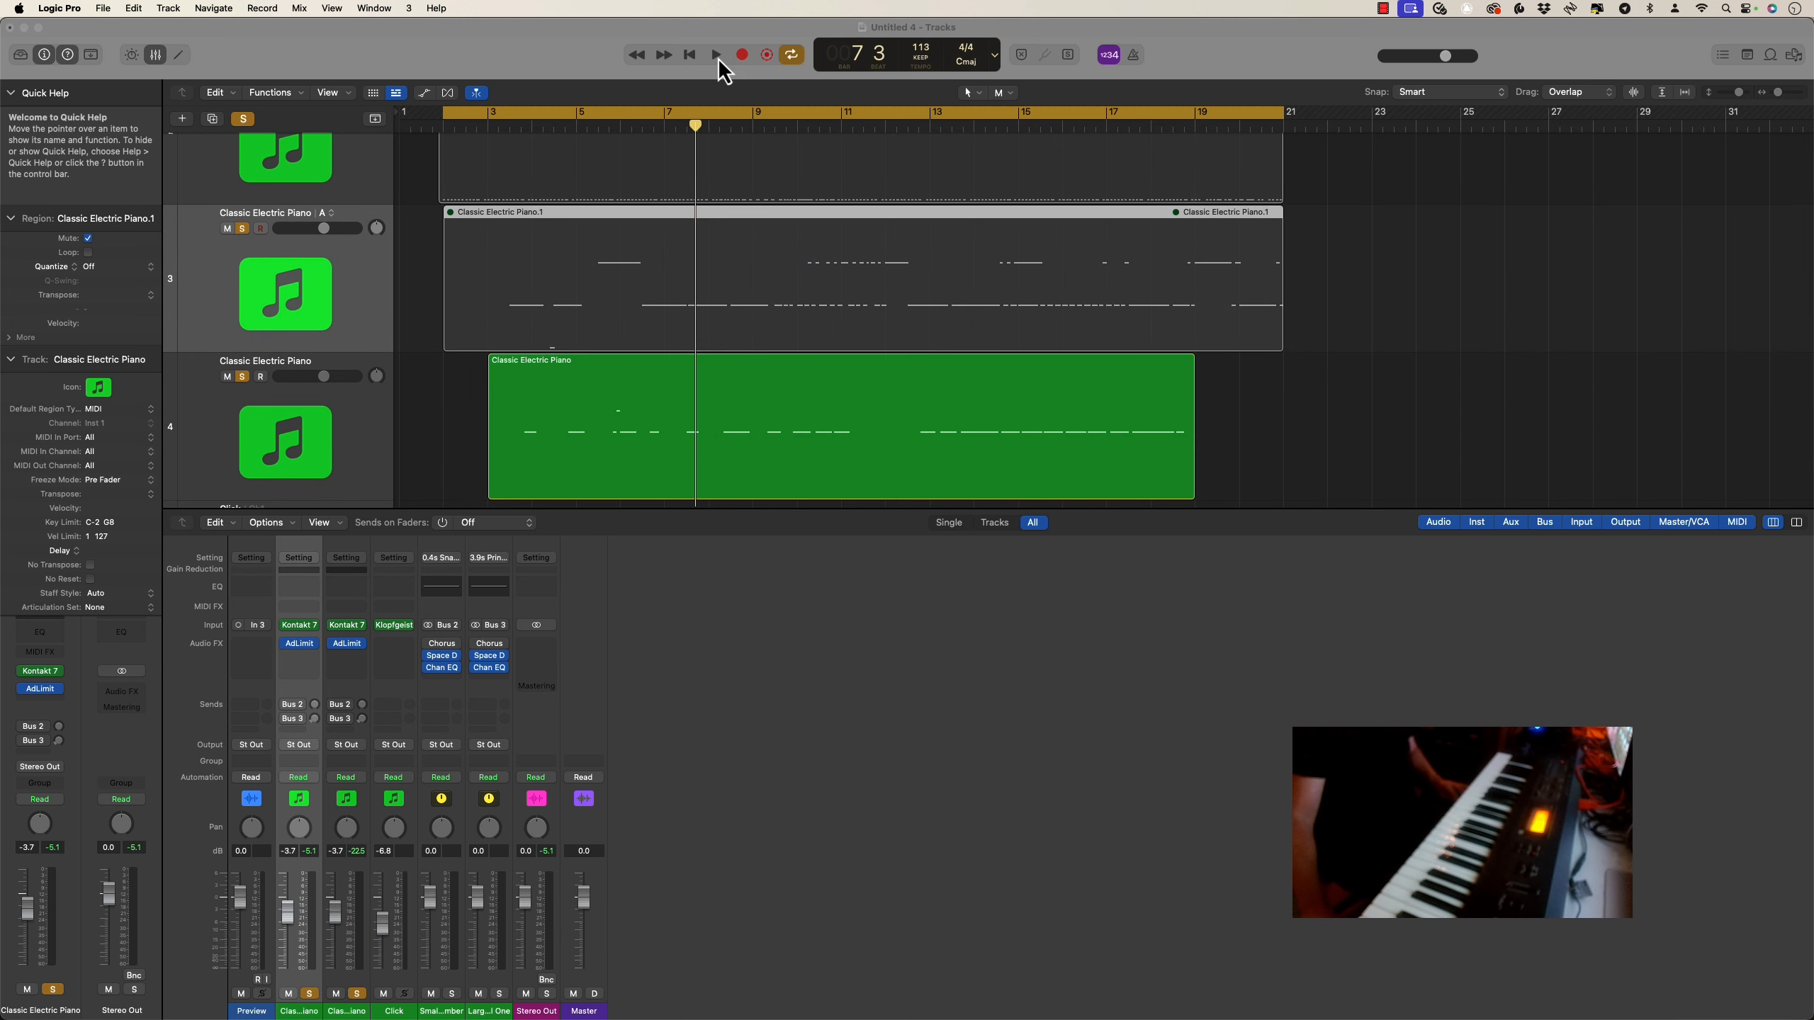
# Play back the first and fourth parts alone until about bar 17
pyautogui.click(717, 56)
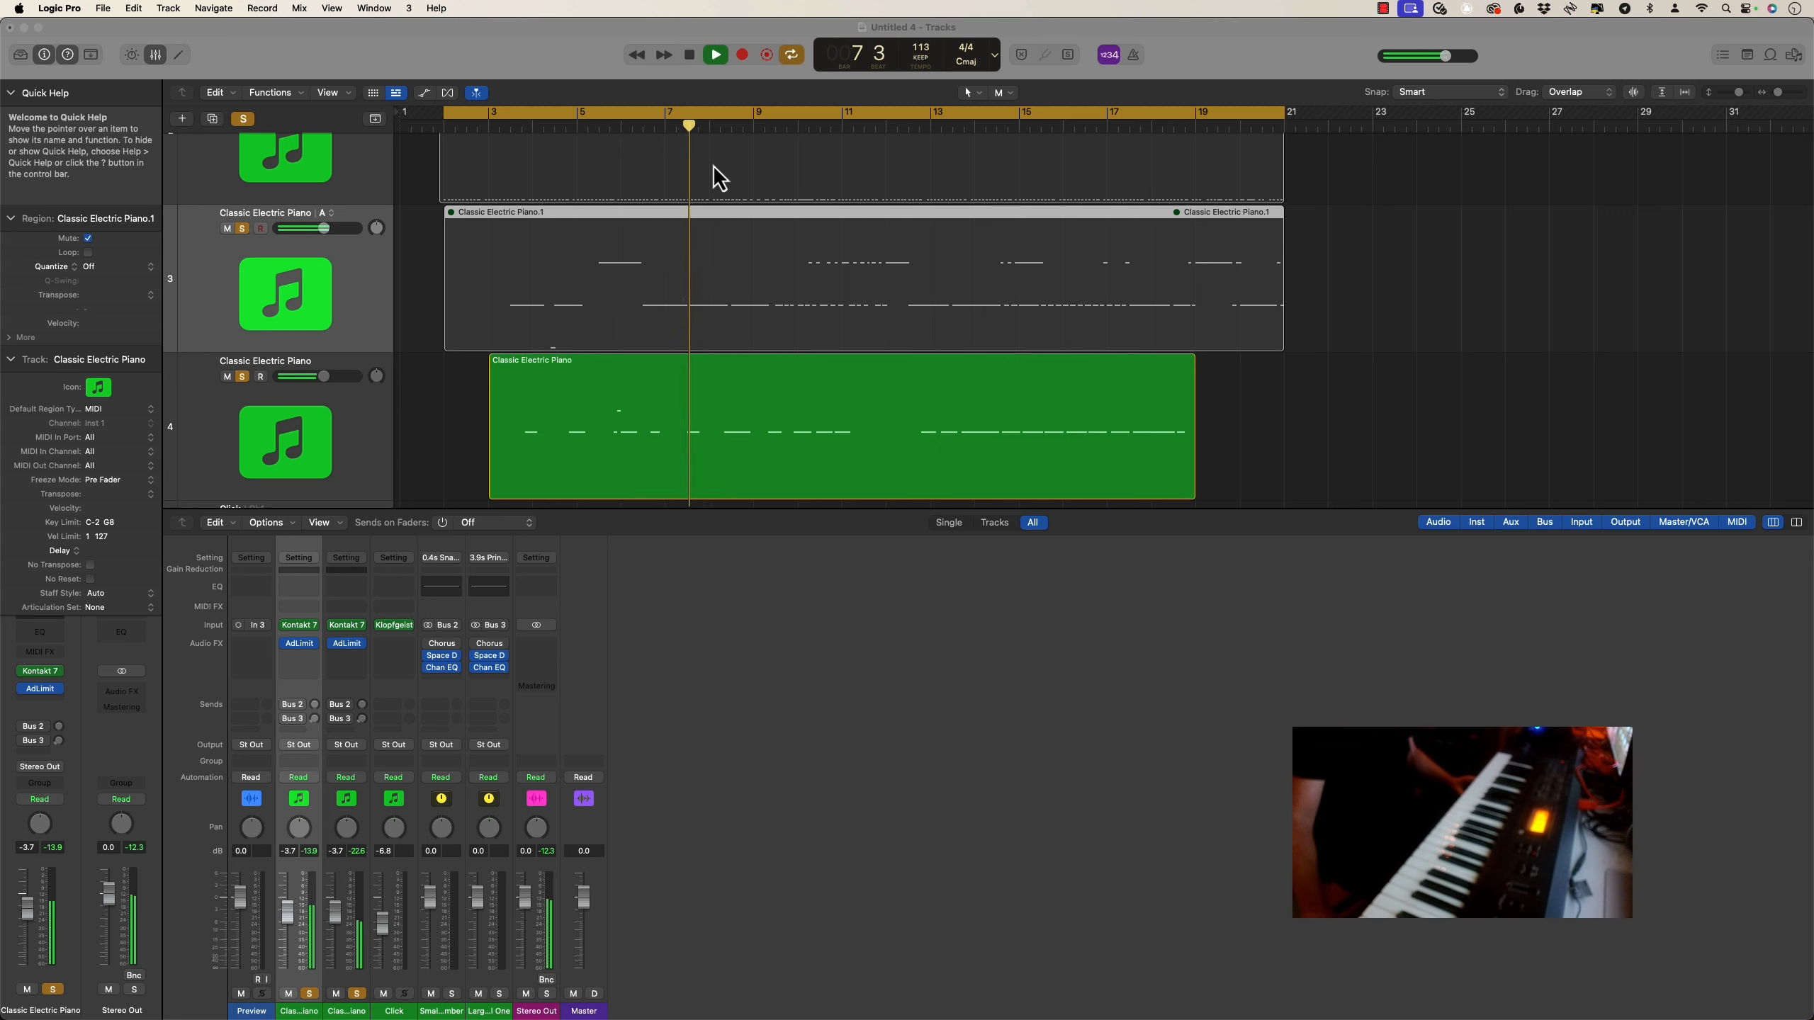
pyautogui.scroll(-3, 725, 315)
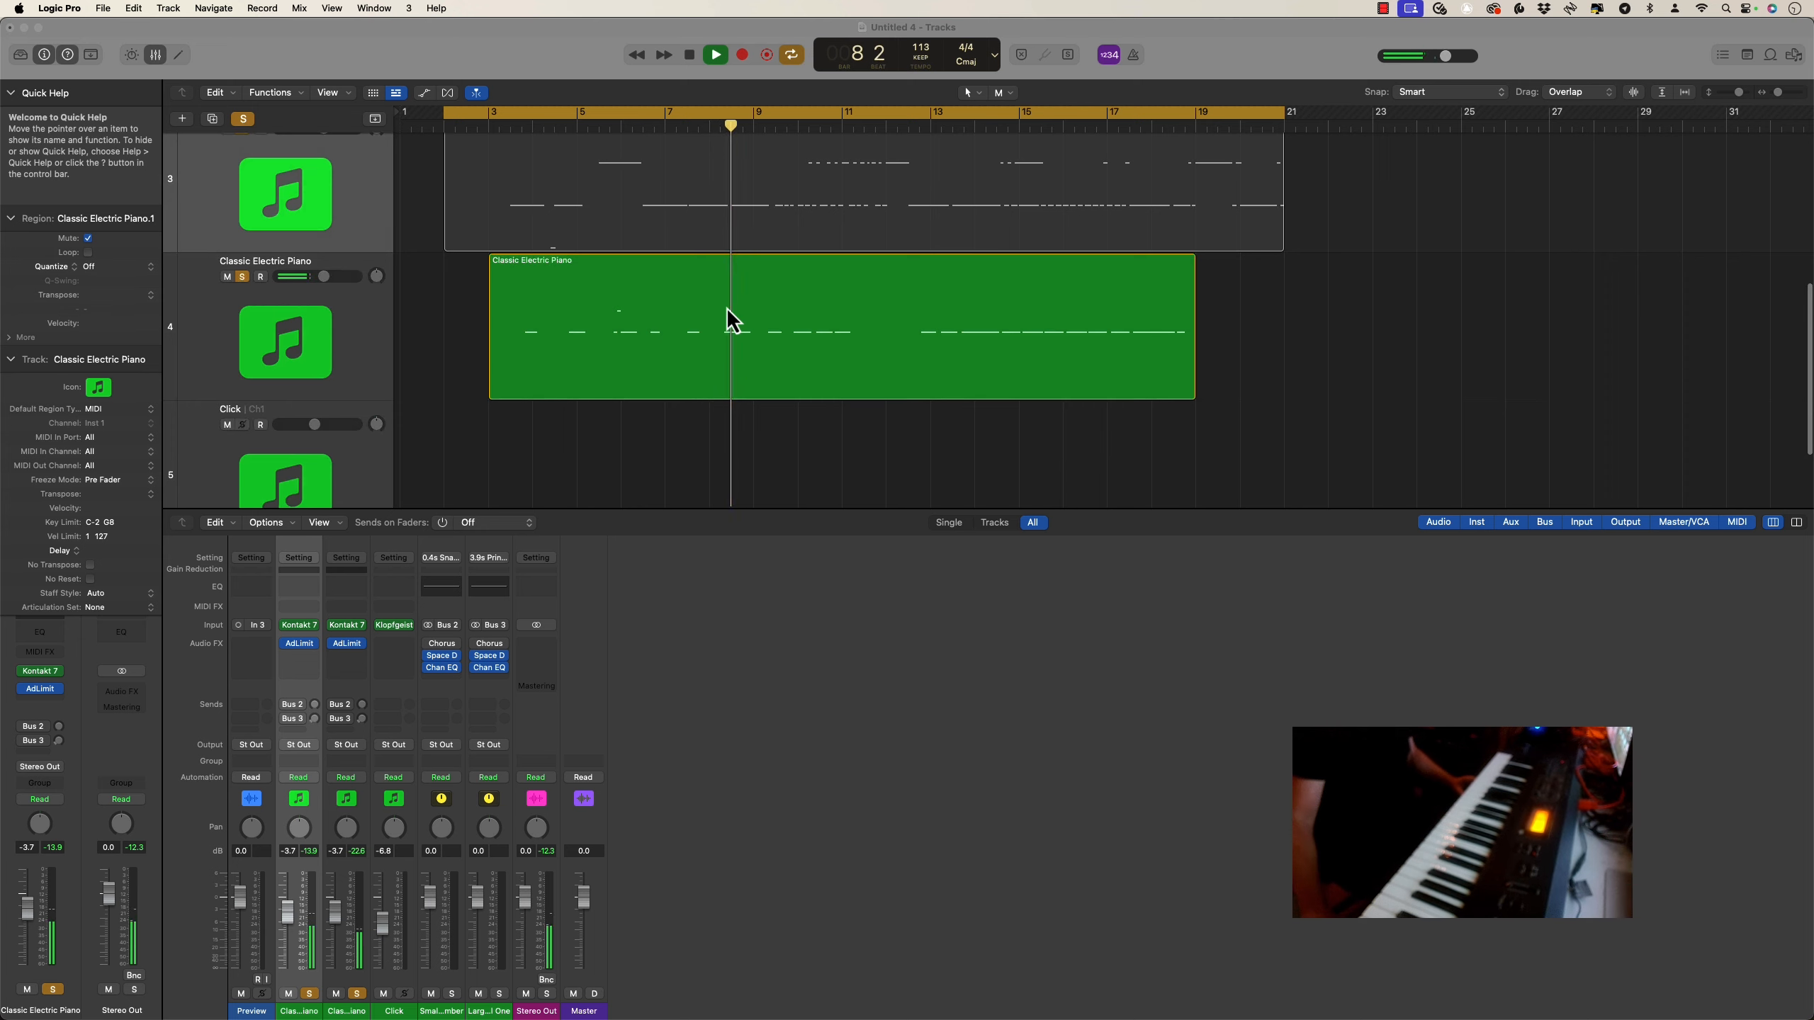
pyautogui.scroll(2, 729, 320)
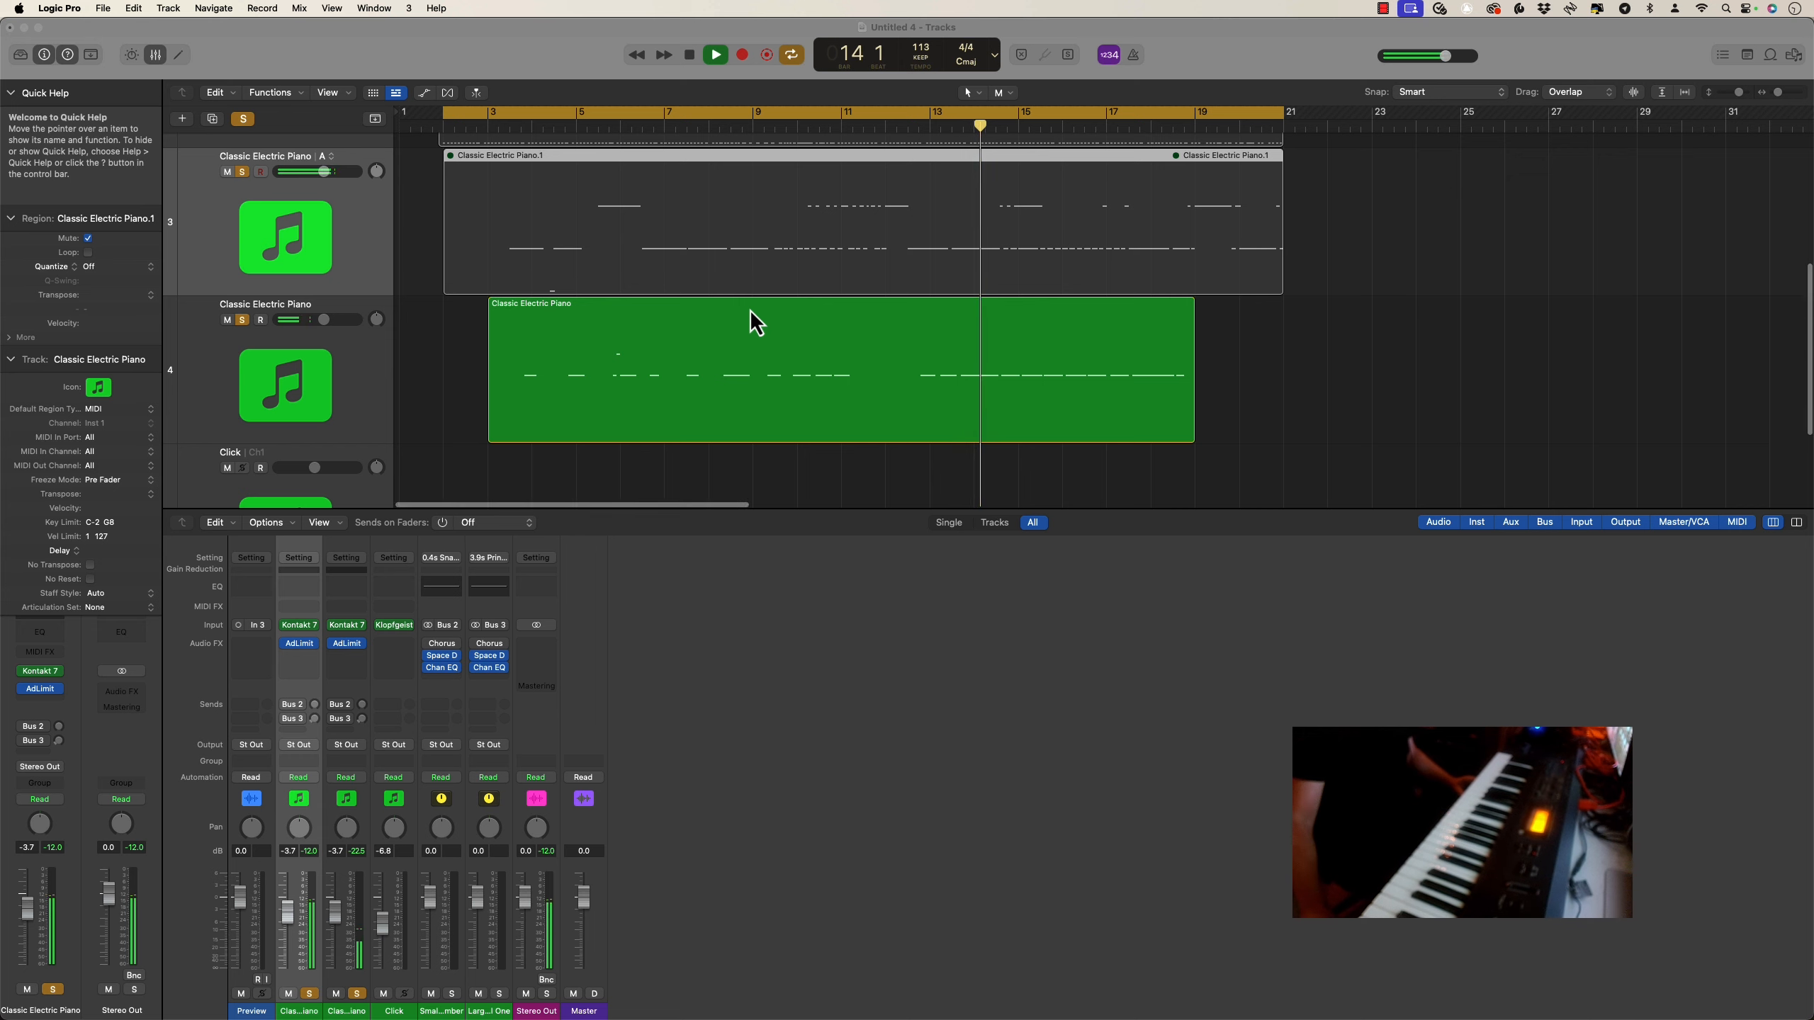
pyautogui.scroll(1, 750, 310)
pyautogui.scroll(-2, 750, 310)
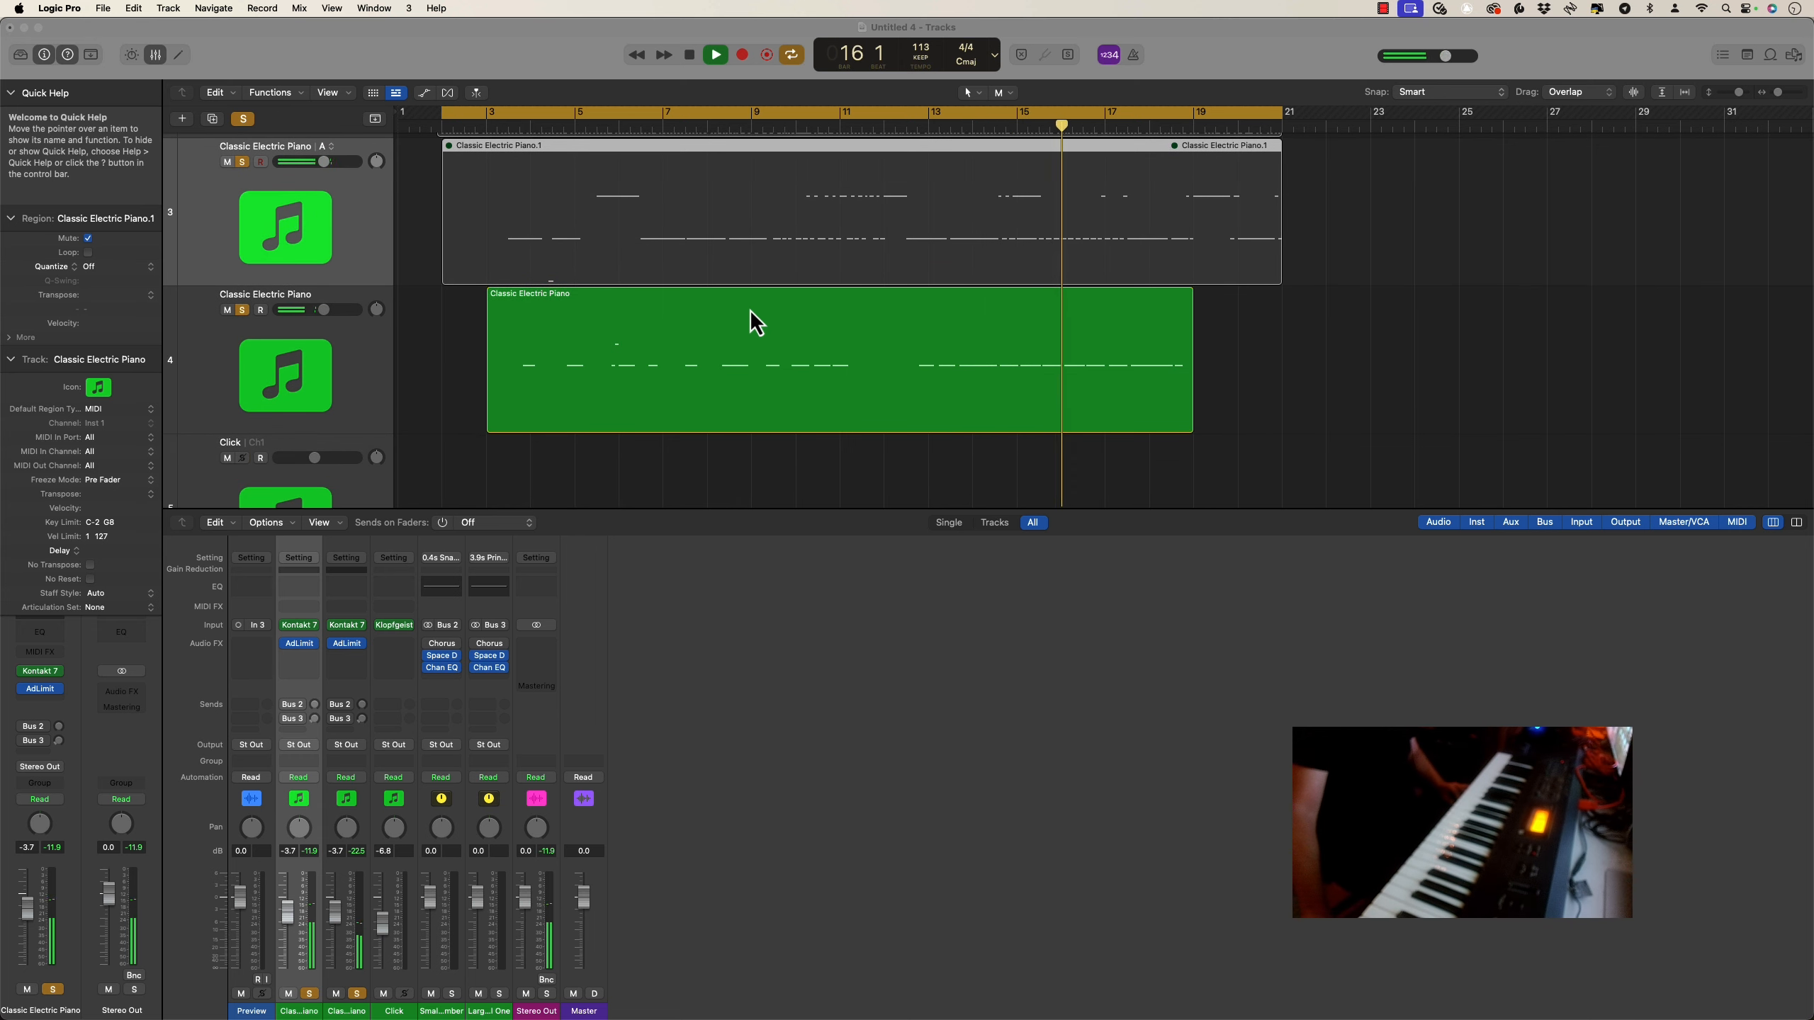
pyautogui.click(690, 55)
# Unmute the region on the second Classic Electric Piano track
pyautogui.scroll(5, 647, 336)
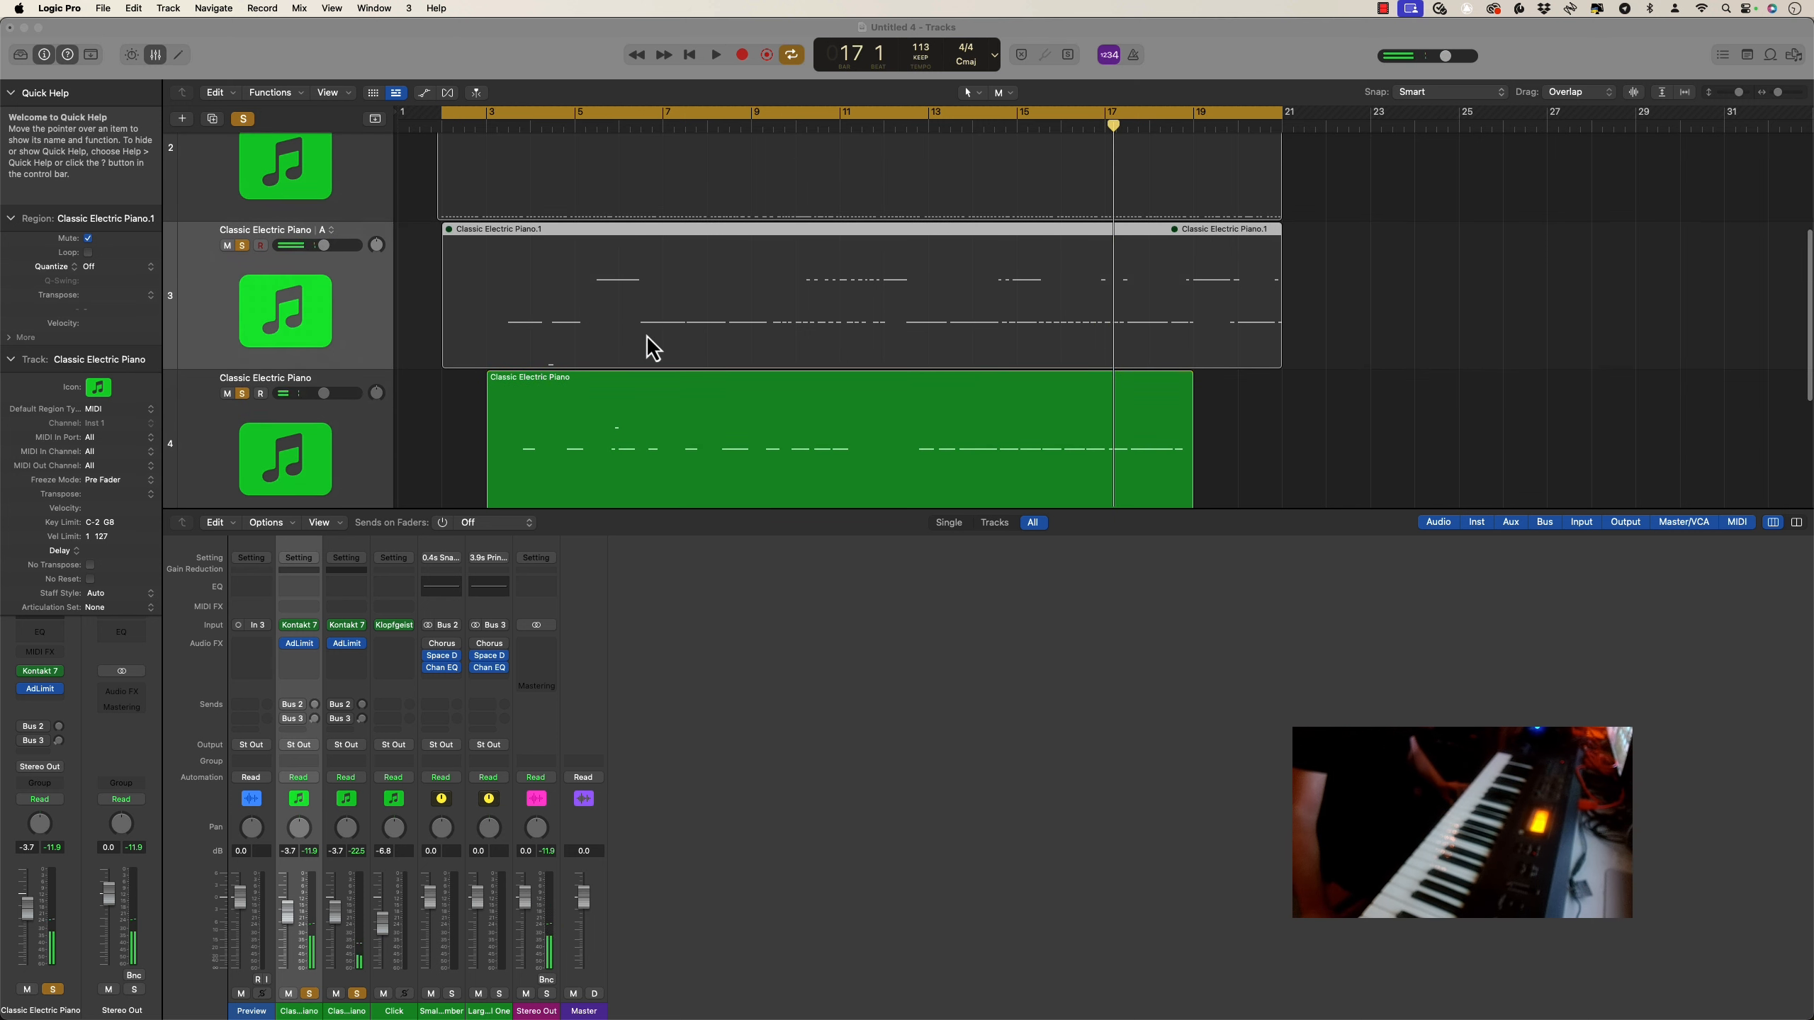
pyautogui.click(609, 254)
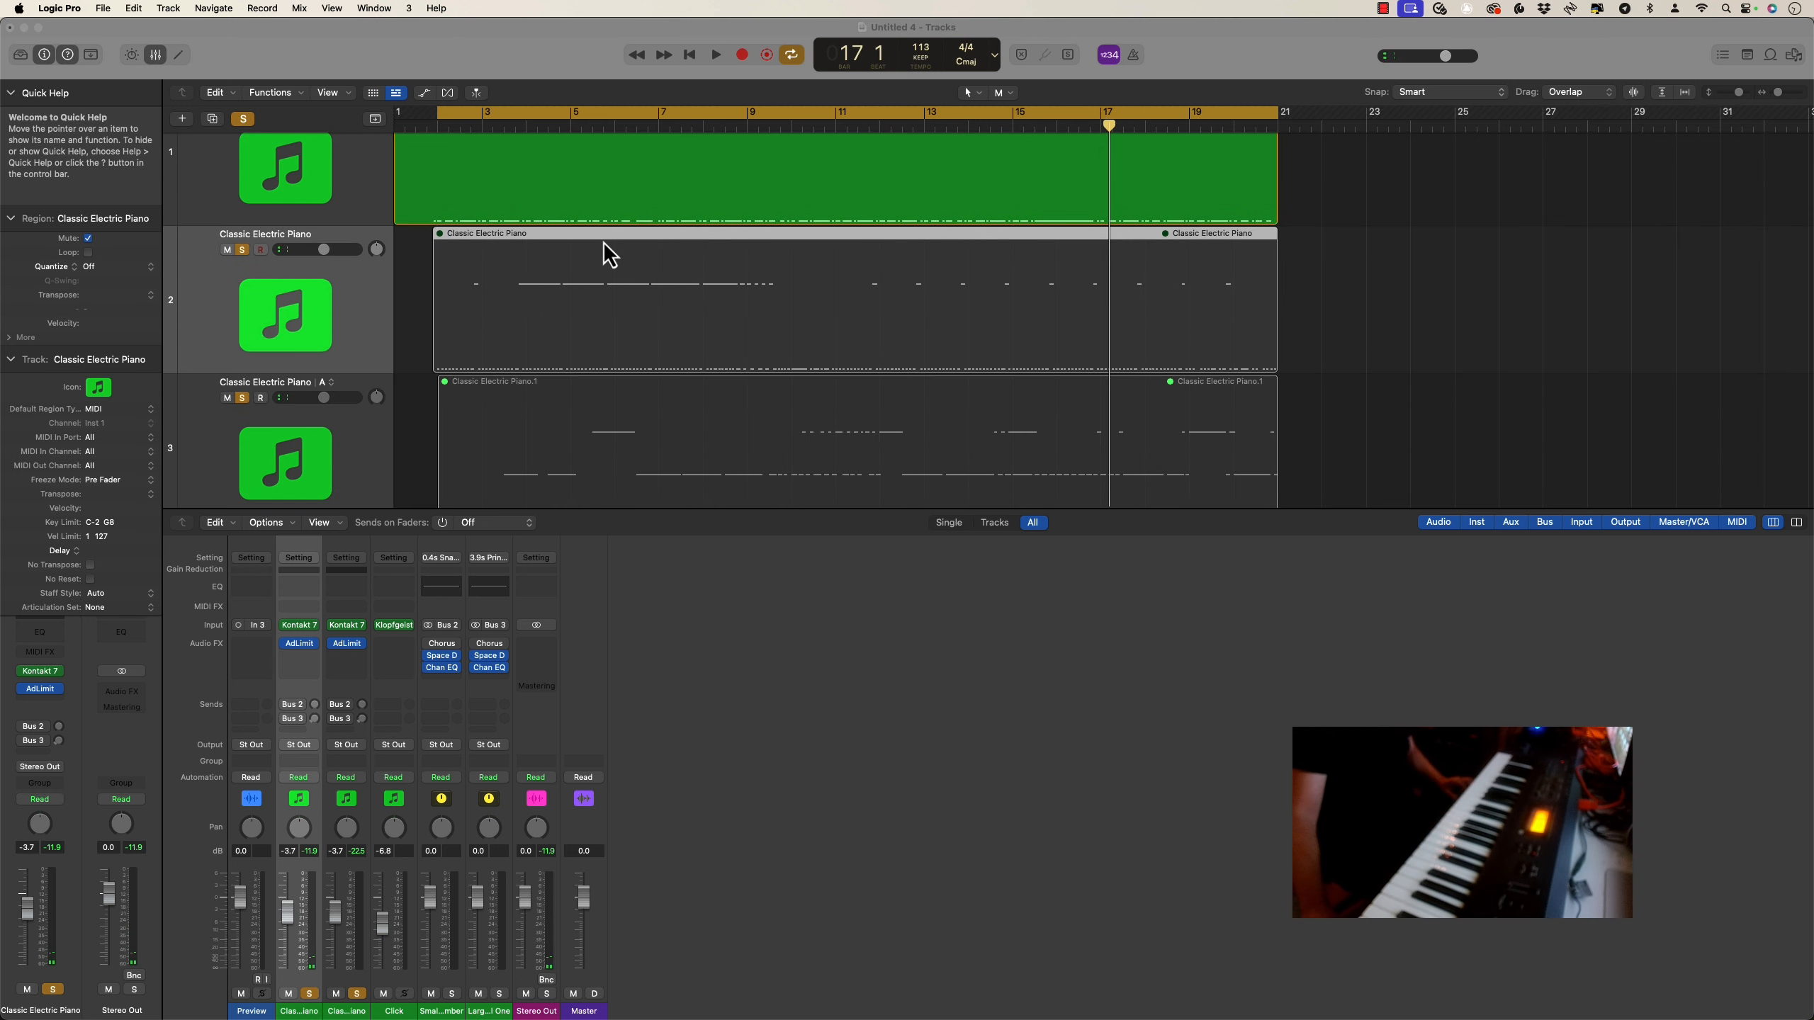
pyautogui.hotkey('ctrl', 'm')
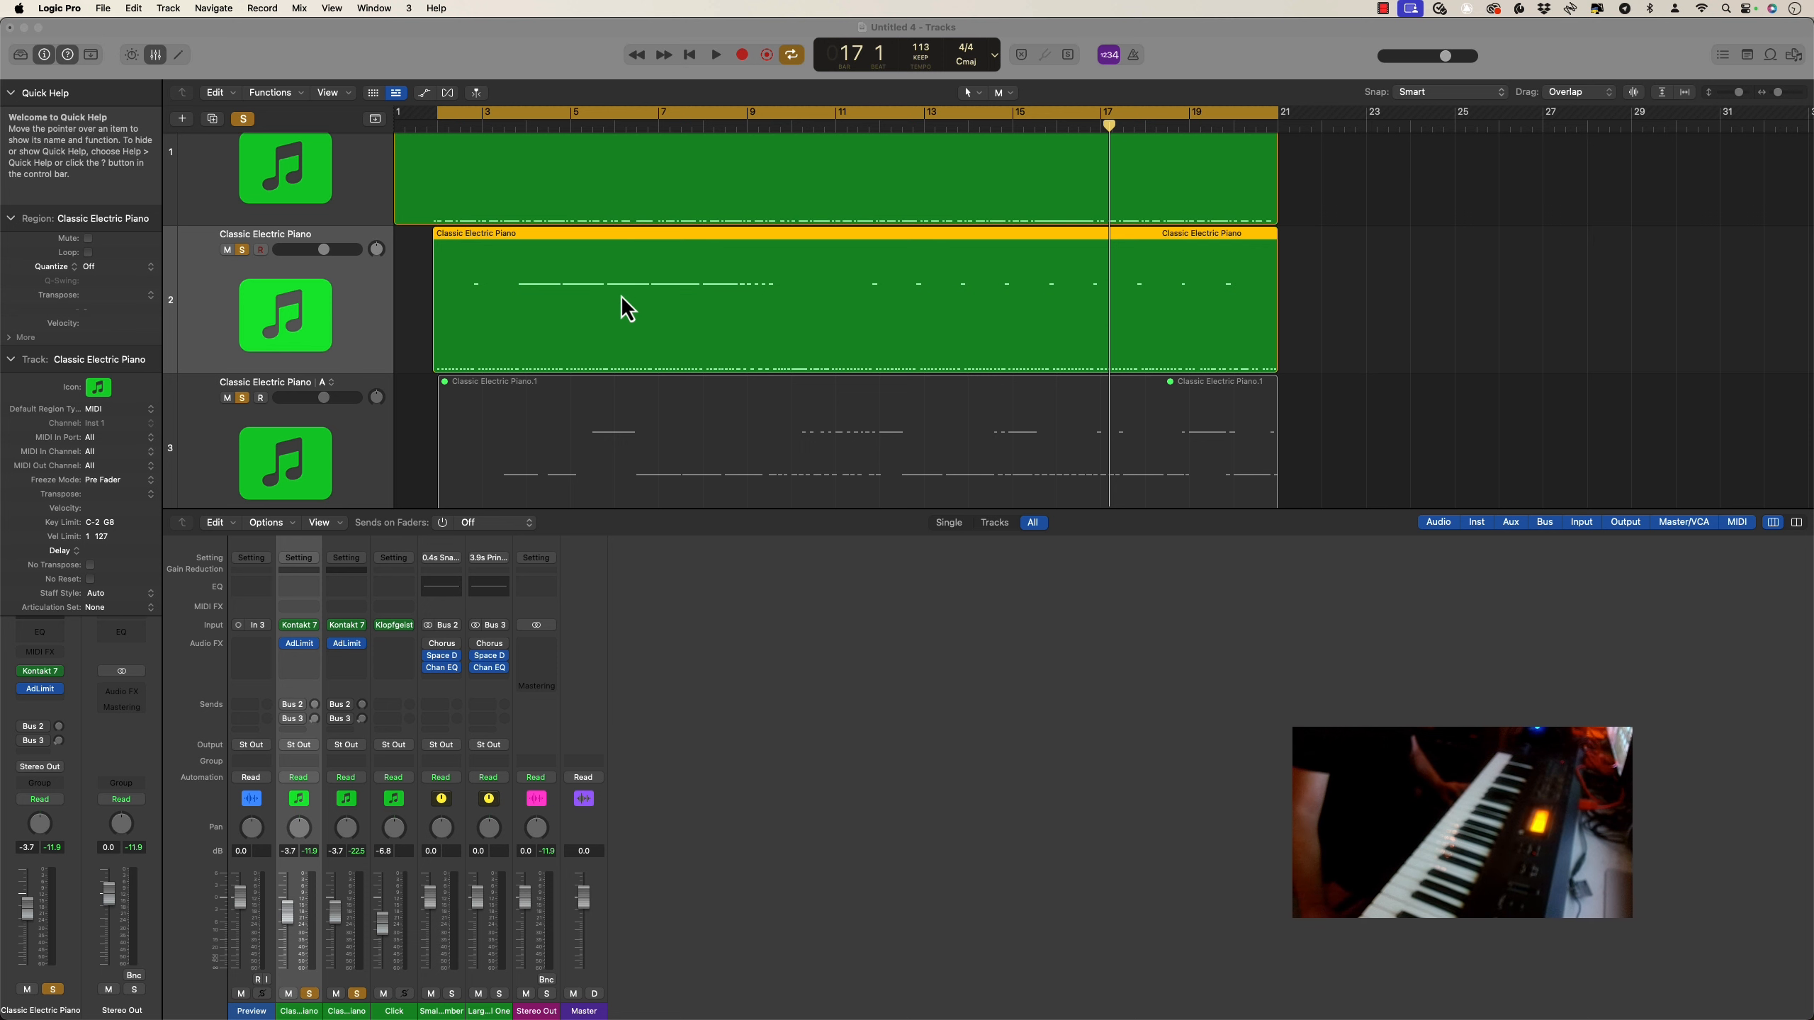
# Mute the region on the first Classic Electric Piano track and play back the second and fourth parts alone until about bar 12
pyautogui.scroll(2, 591, 190)
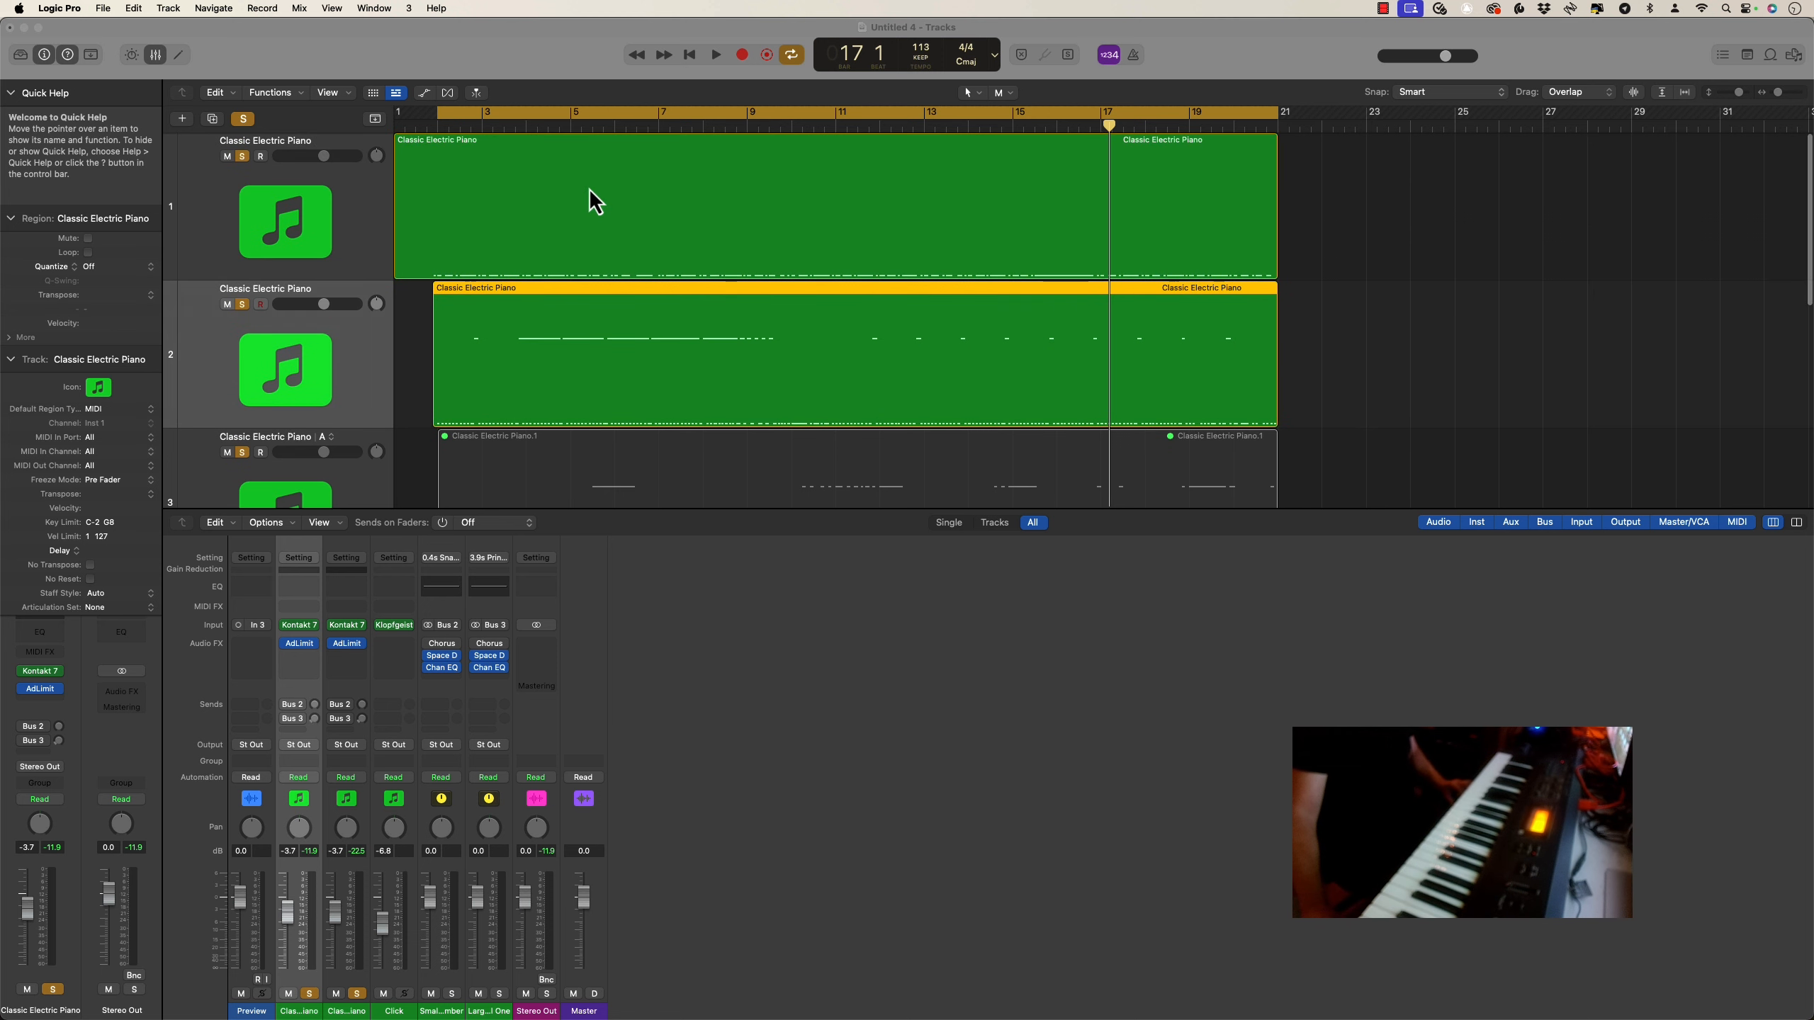
pyautogui.keyDown('super'); pyautogui.click(583, 146); pyautogui.keyUp('super')
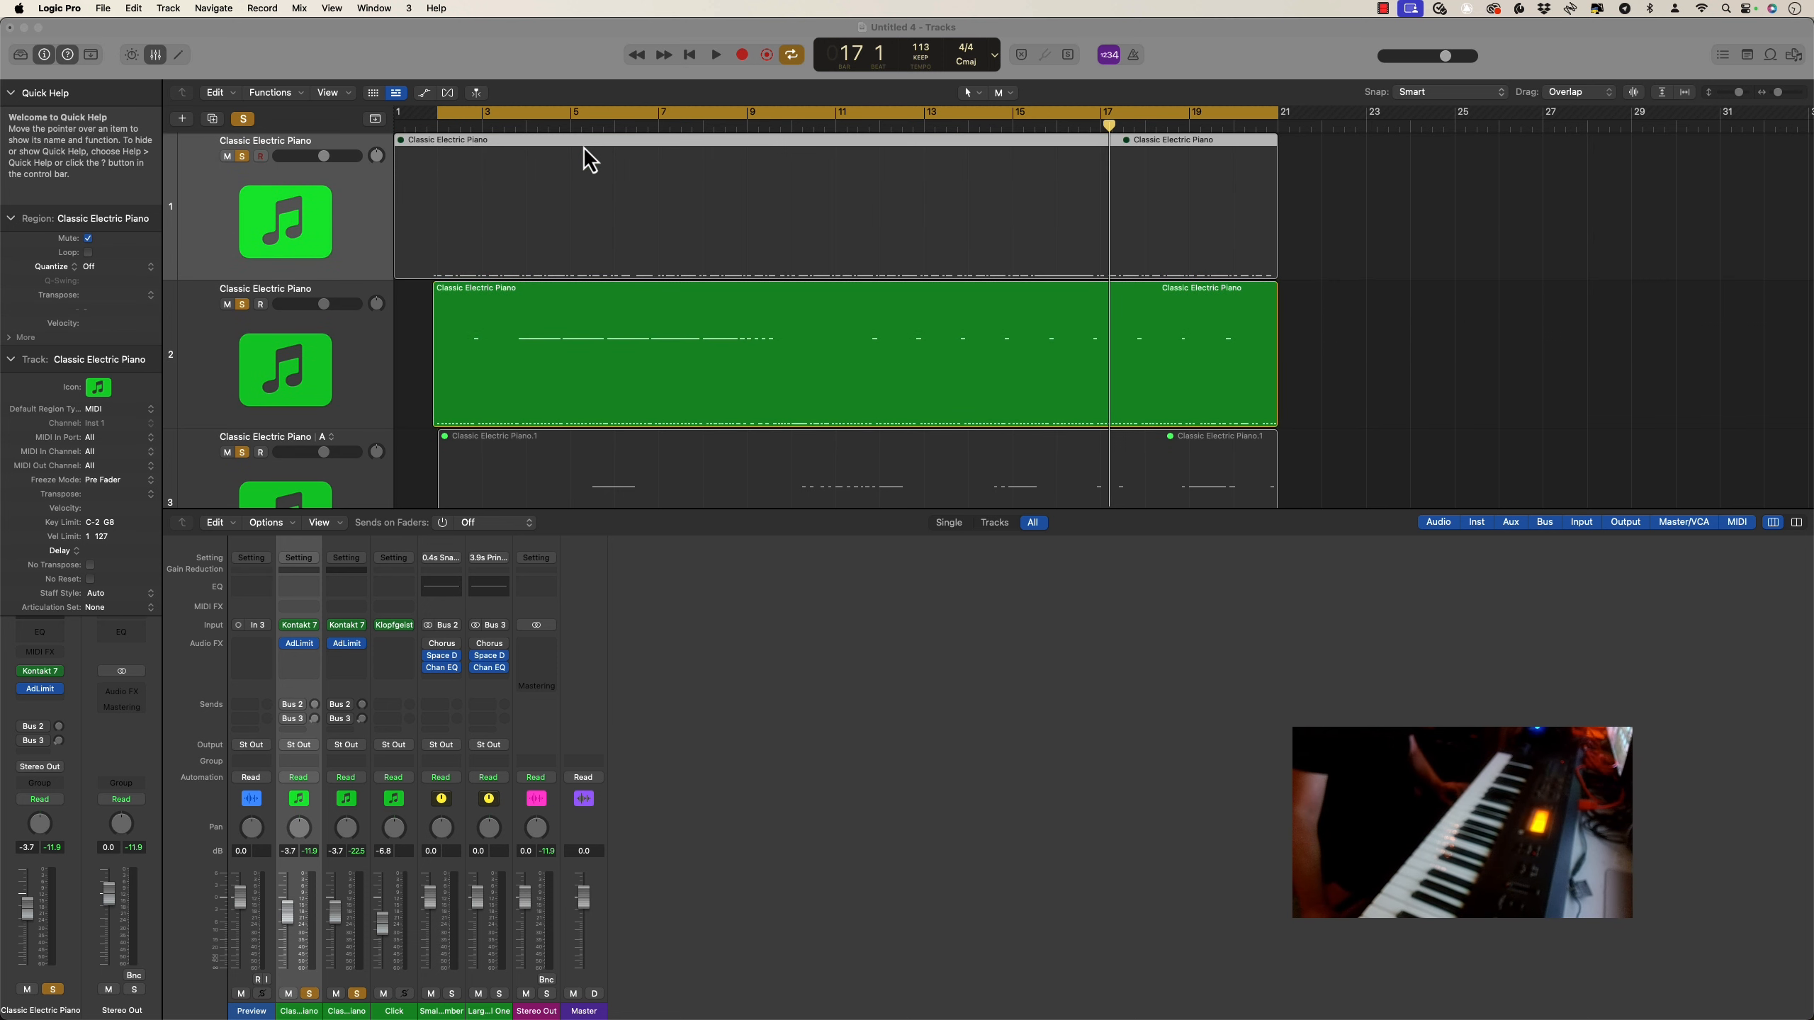
pyautogui.click(715, 55)
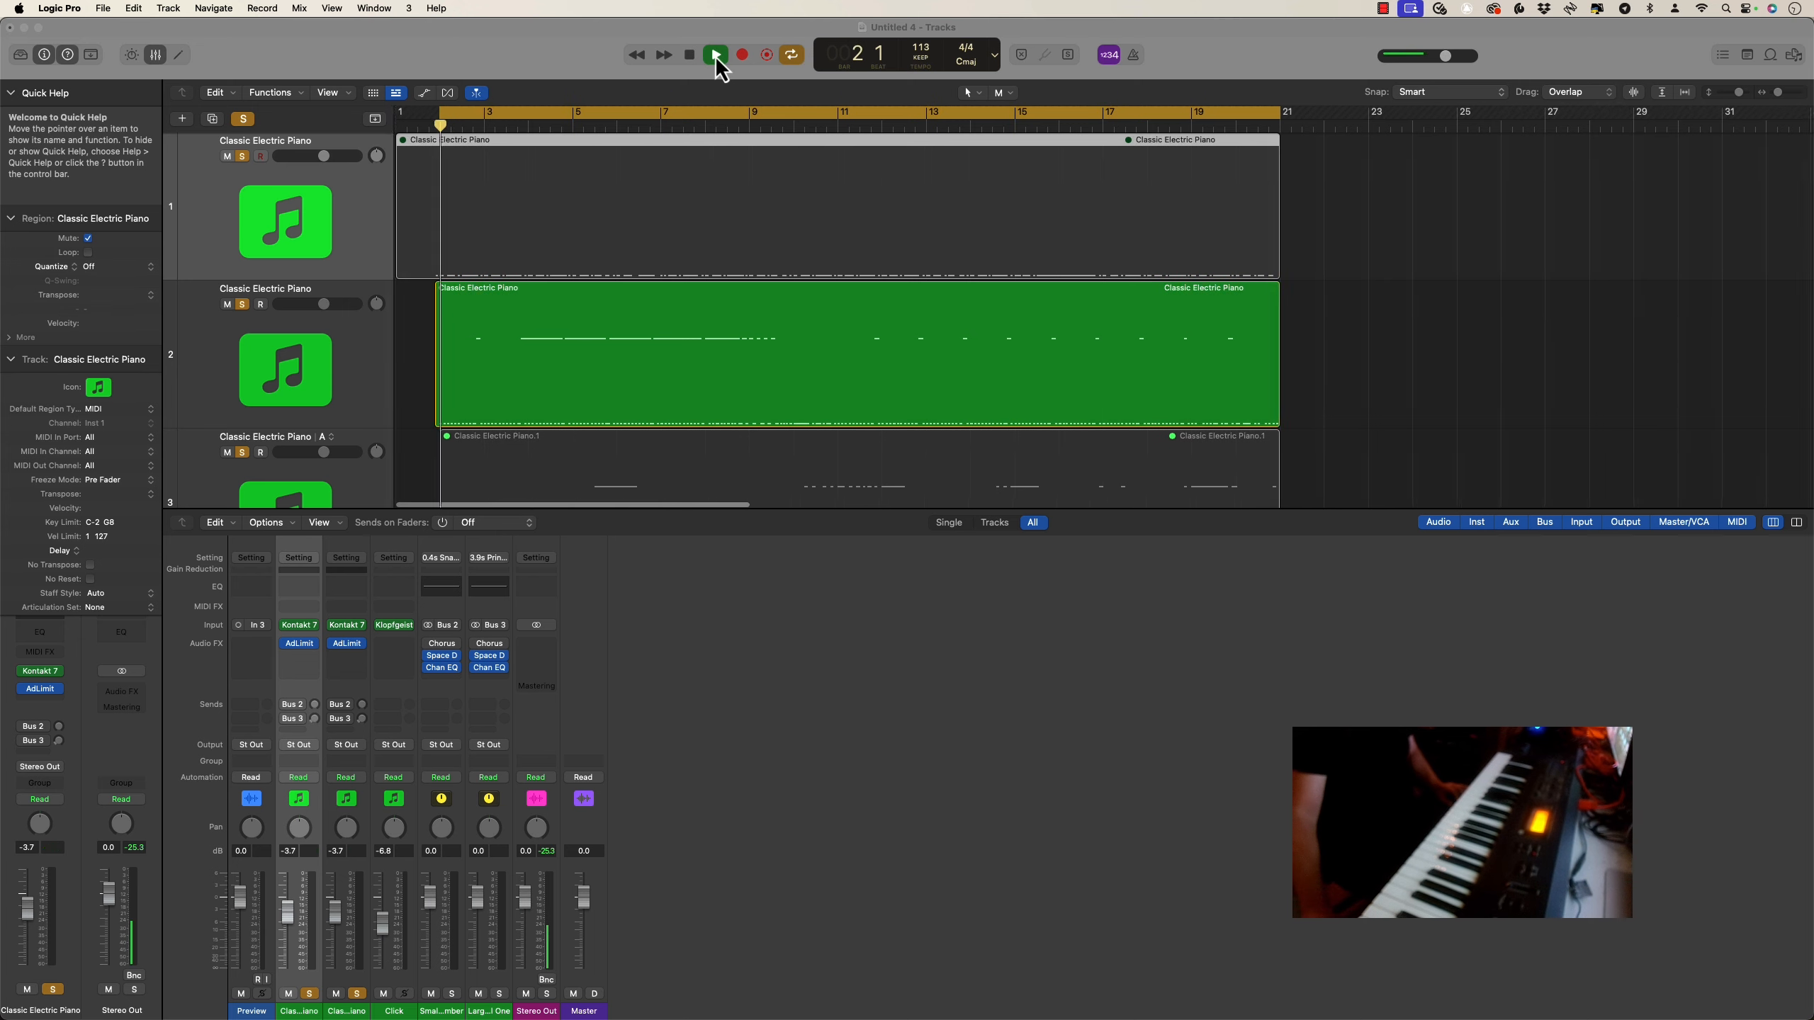
pyautogui.scroll(-6, 690, 265)
pyautogui.scroll(-3, 685, 255)
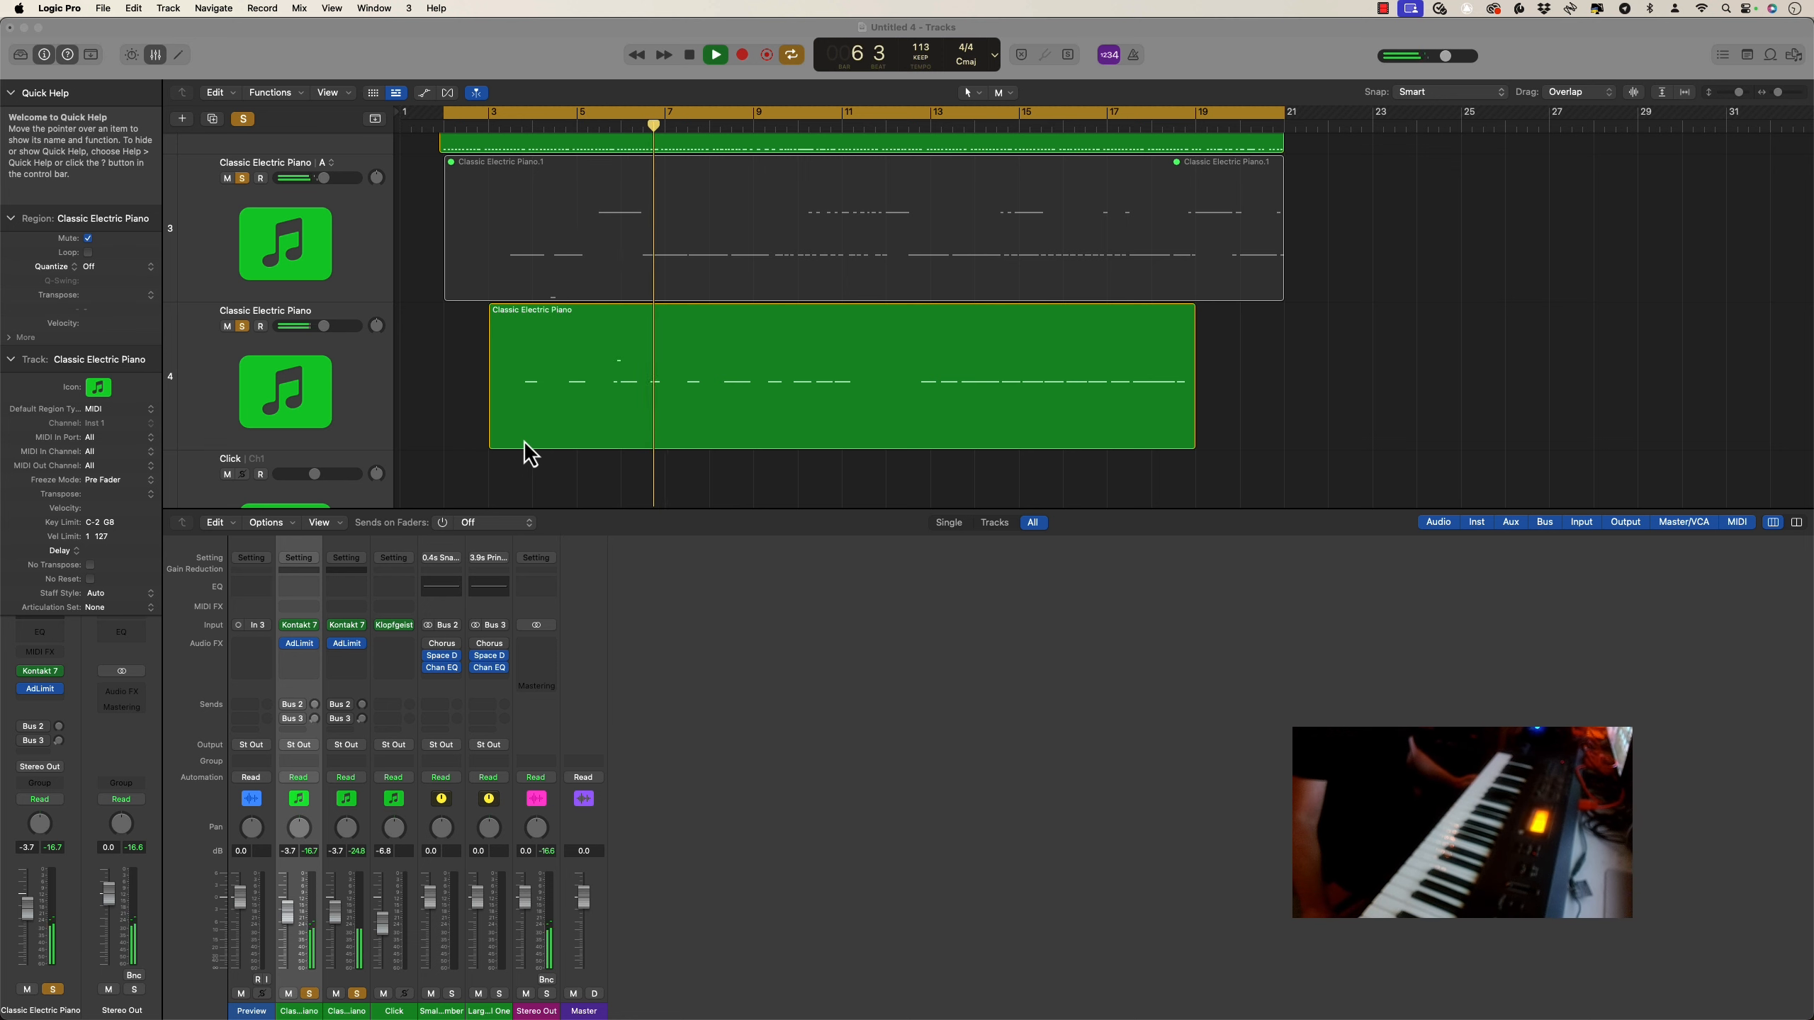
pyautogui.scroll(-2, 547, 453)
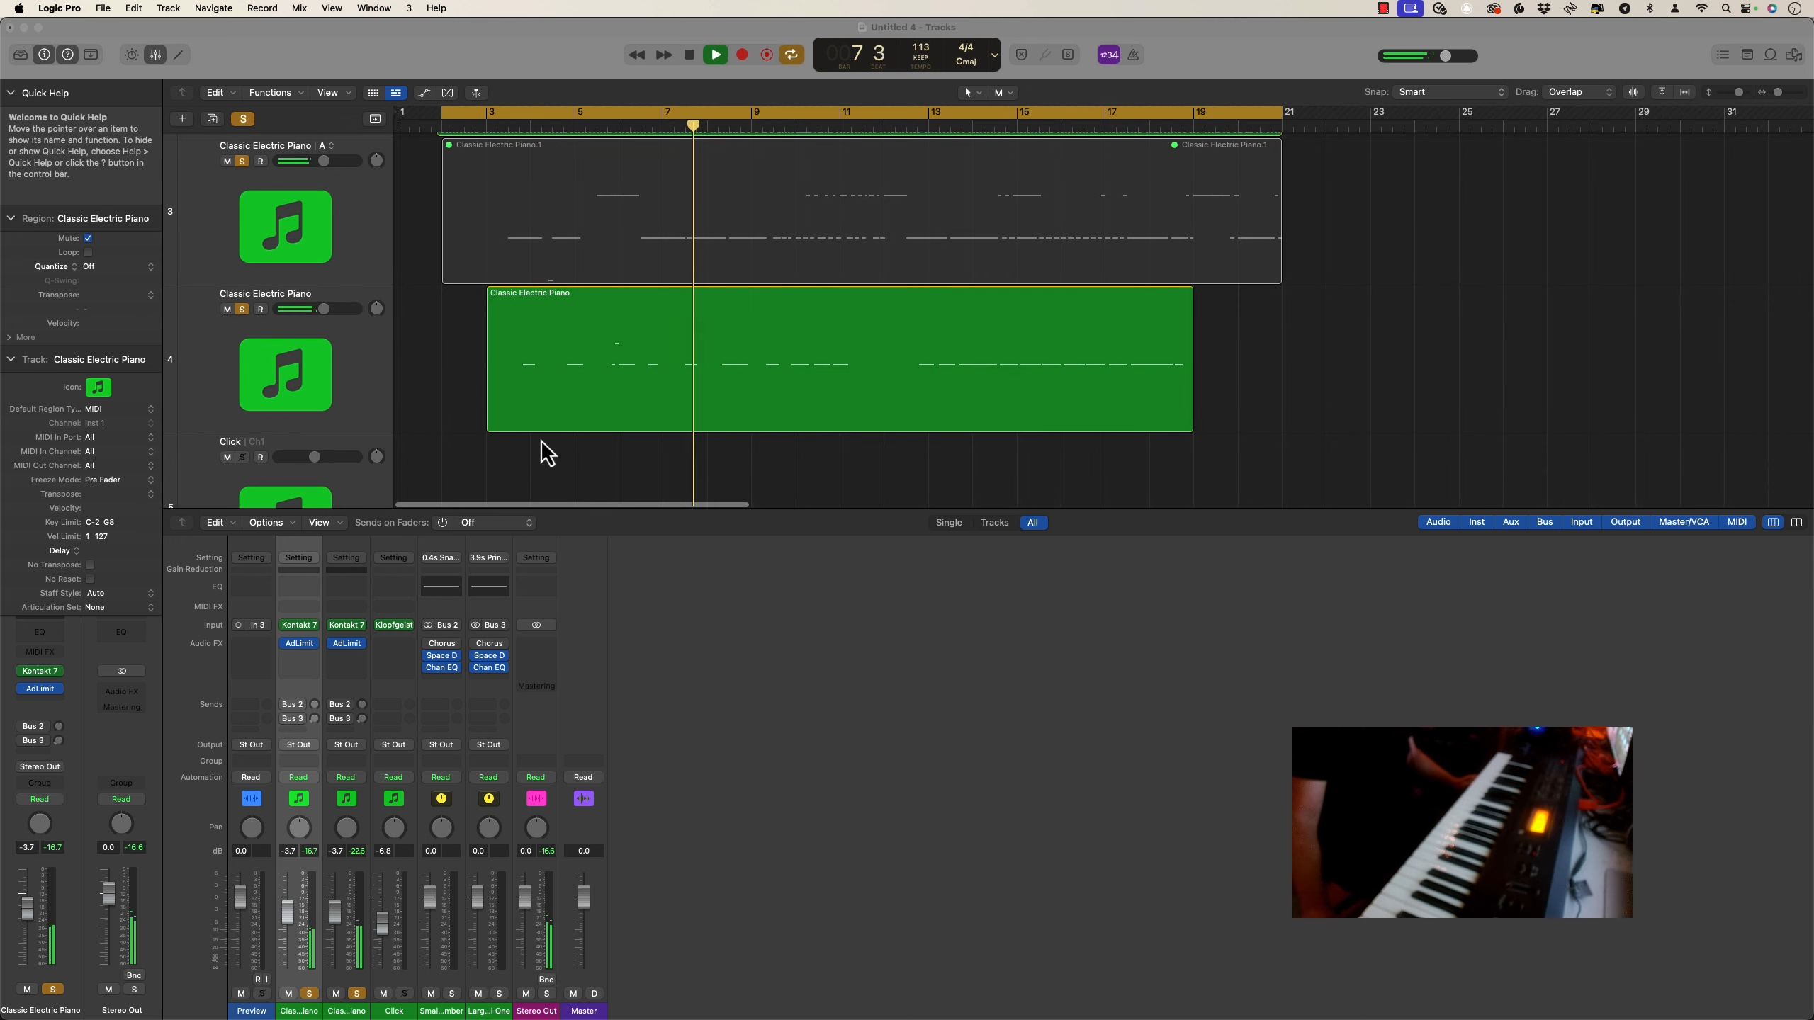
pyautogui.scroll(3, 548, 453)
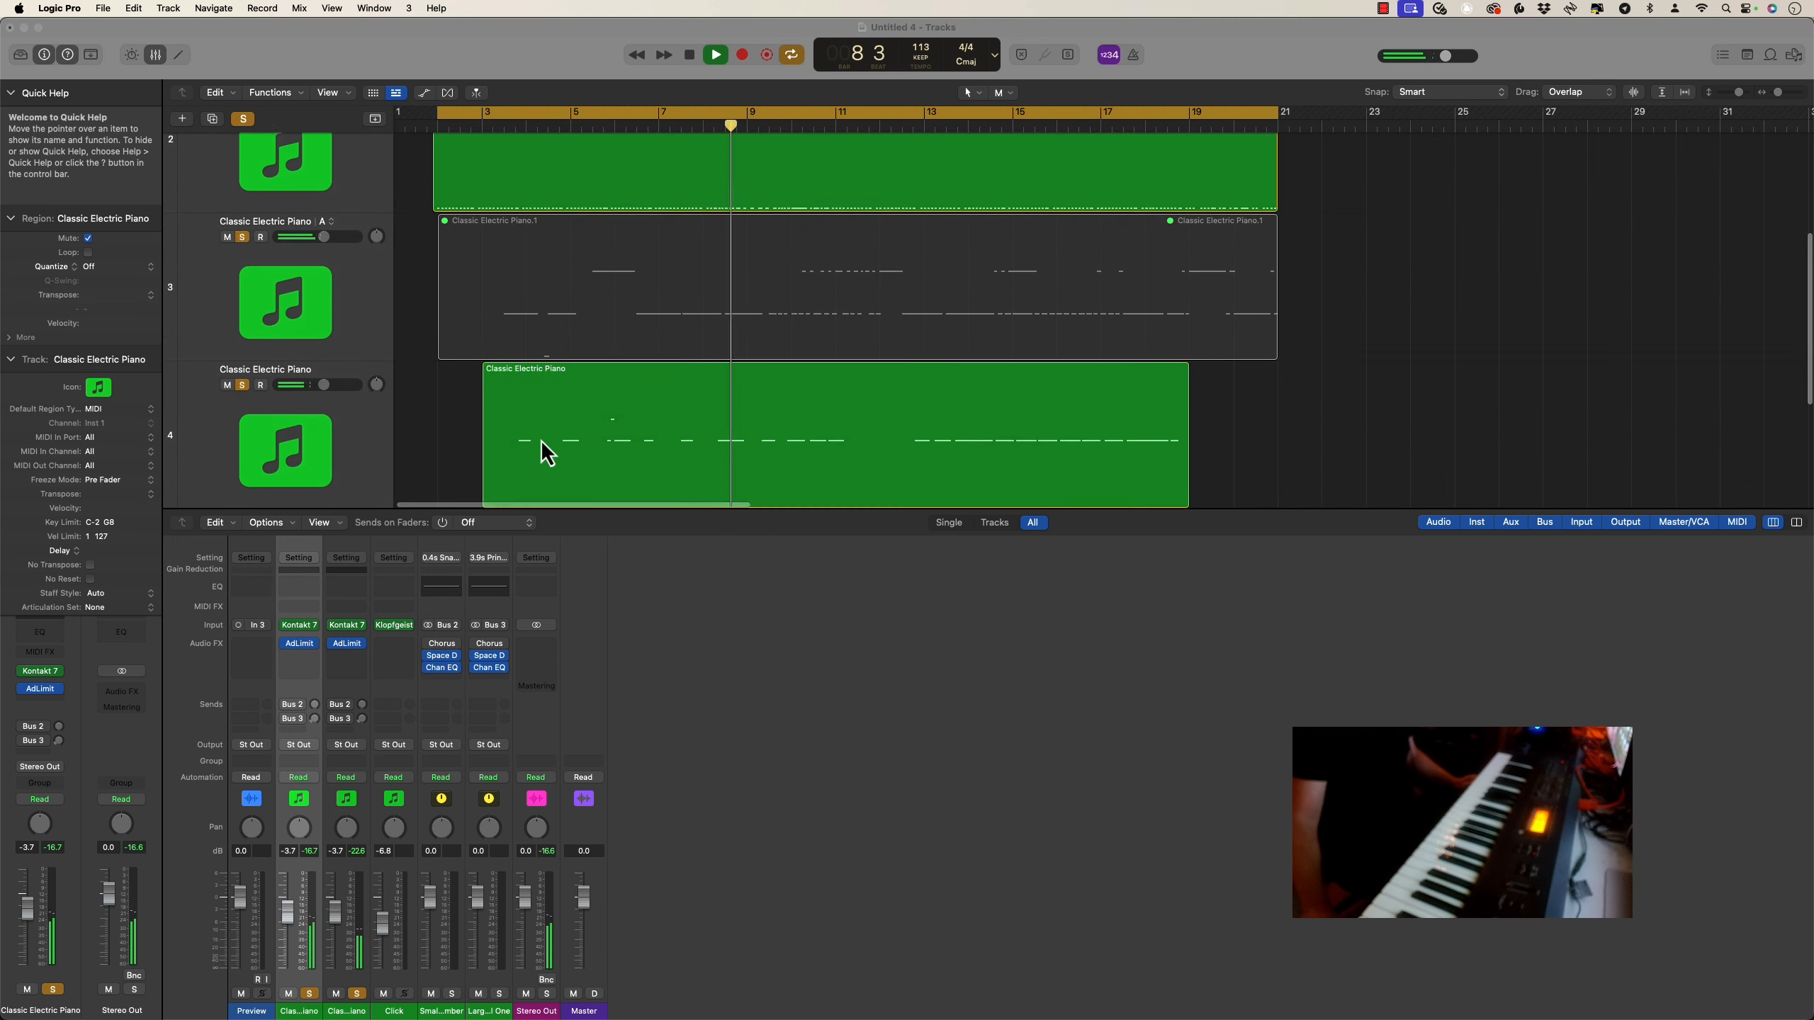
pyautogui.scroll(-2, 548, 453)
pyautogui.hscroll(3, 547, 454)
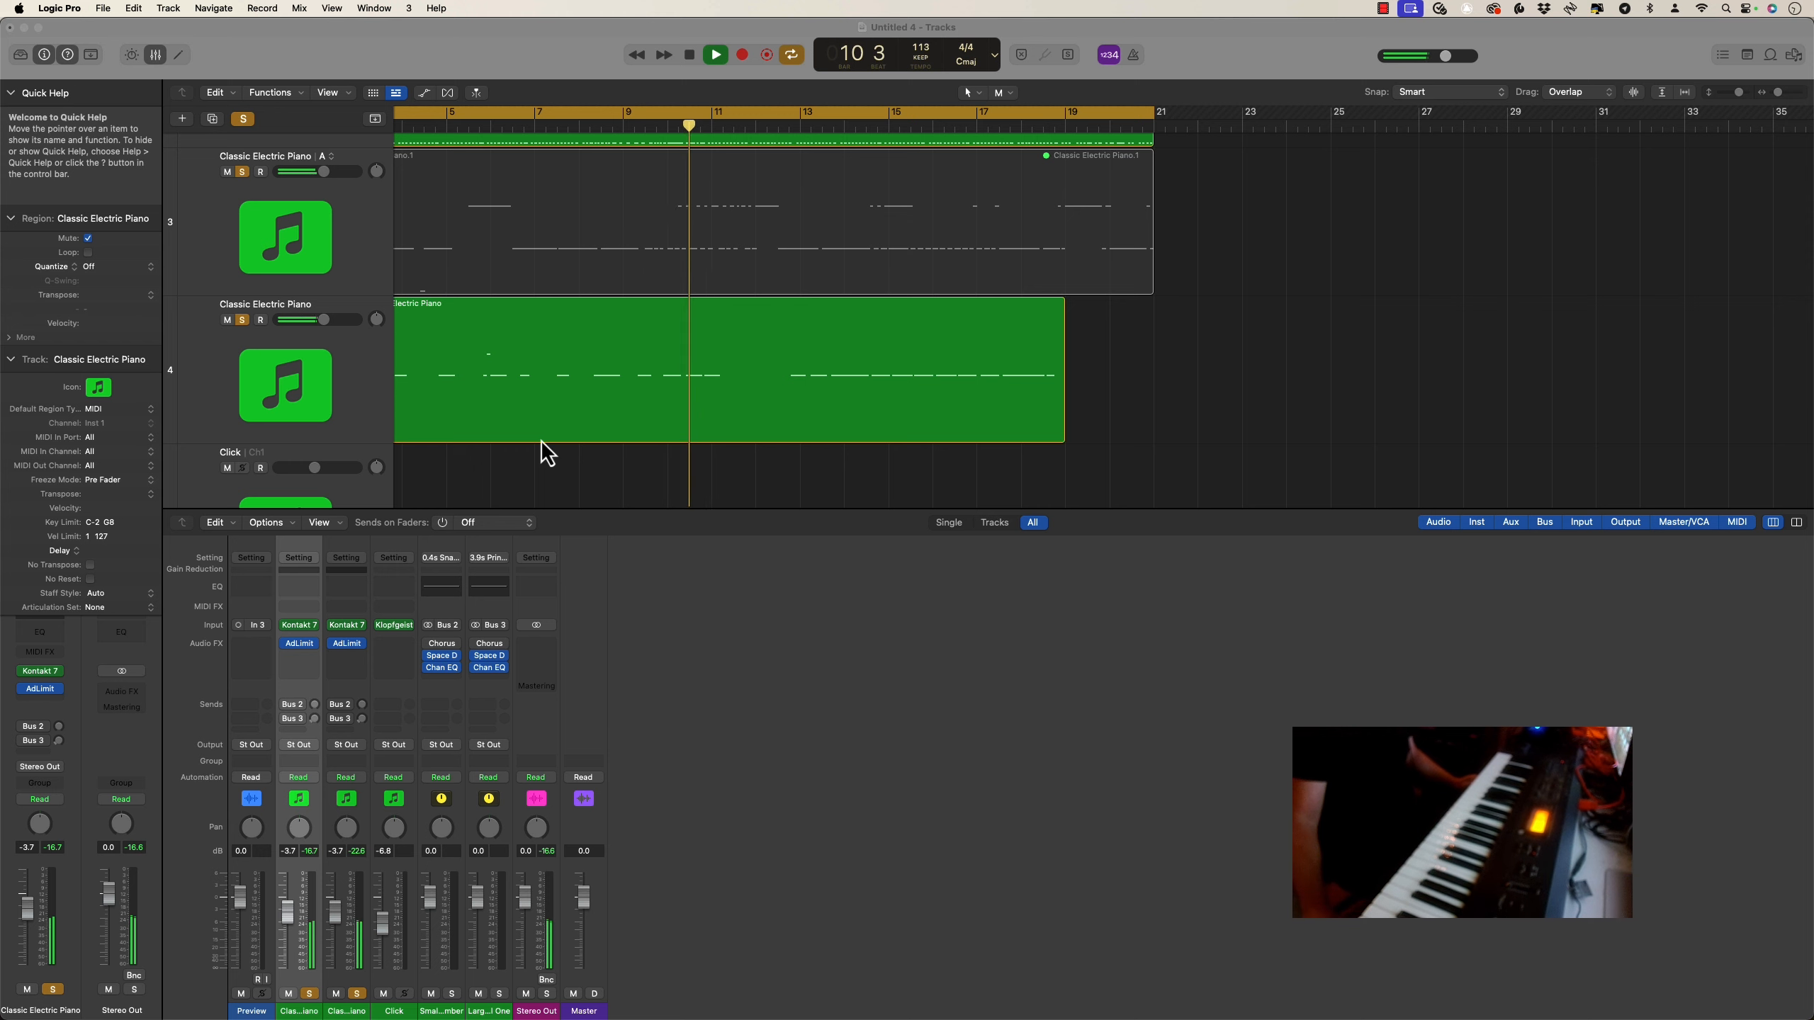
pyautogui.hscroll(-3, 548, 454)
pyautogui.scroll(1, 548, 454)
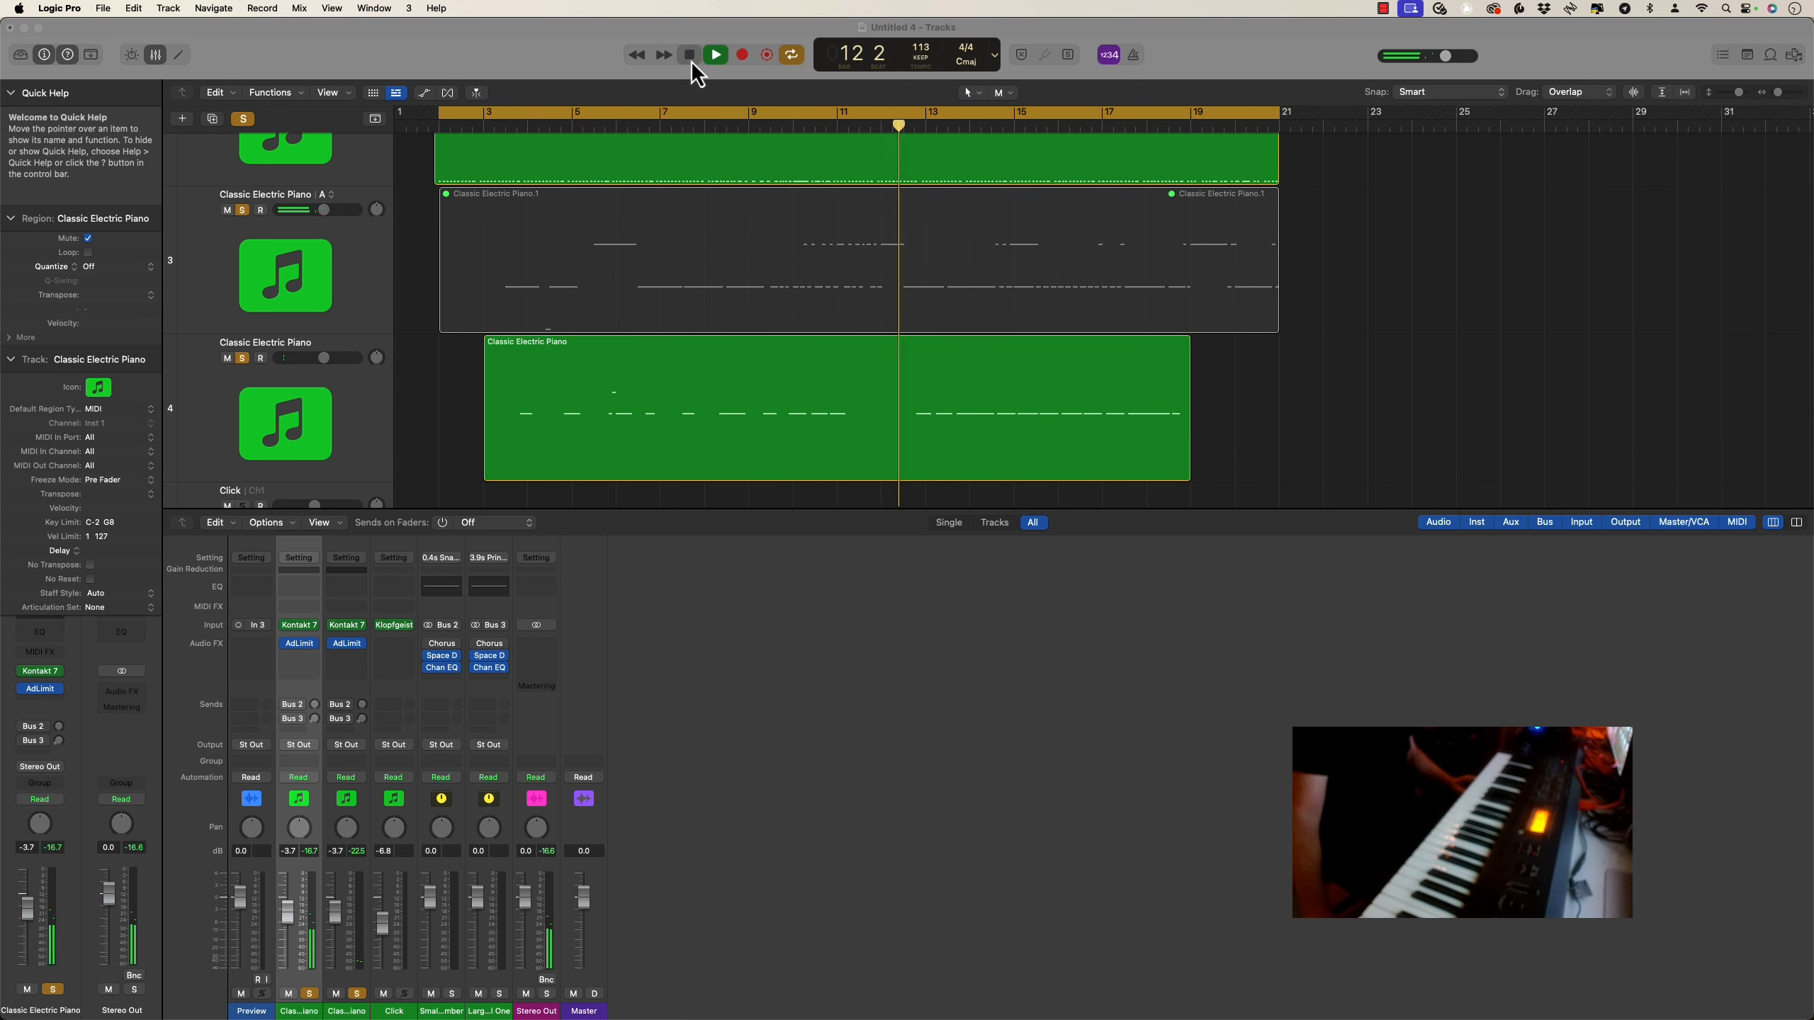
# Unmute the region on the third Classic Electric Piano track and apply the Humanize MIDI transform to all its notes
pyautogui.click(479, 206)
pyautogui.hotkey('ctrl', 'm')
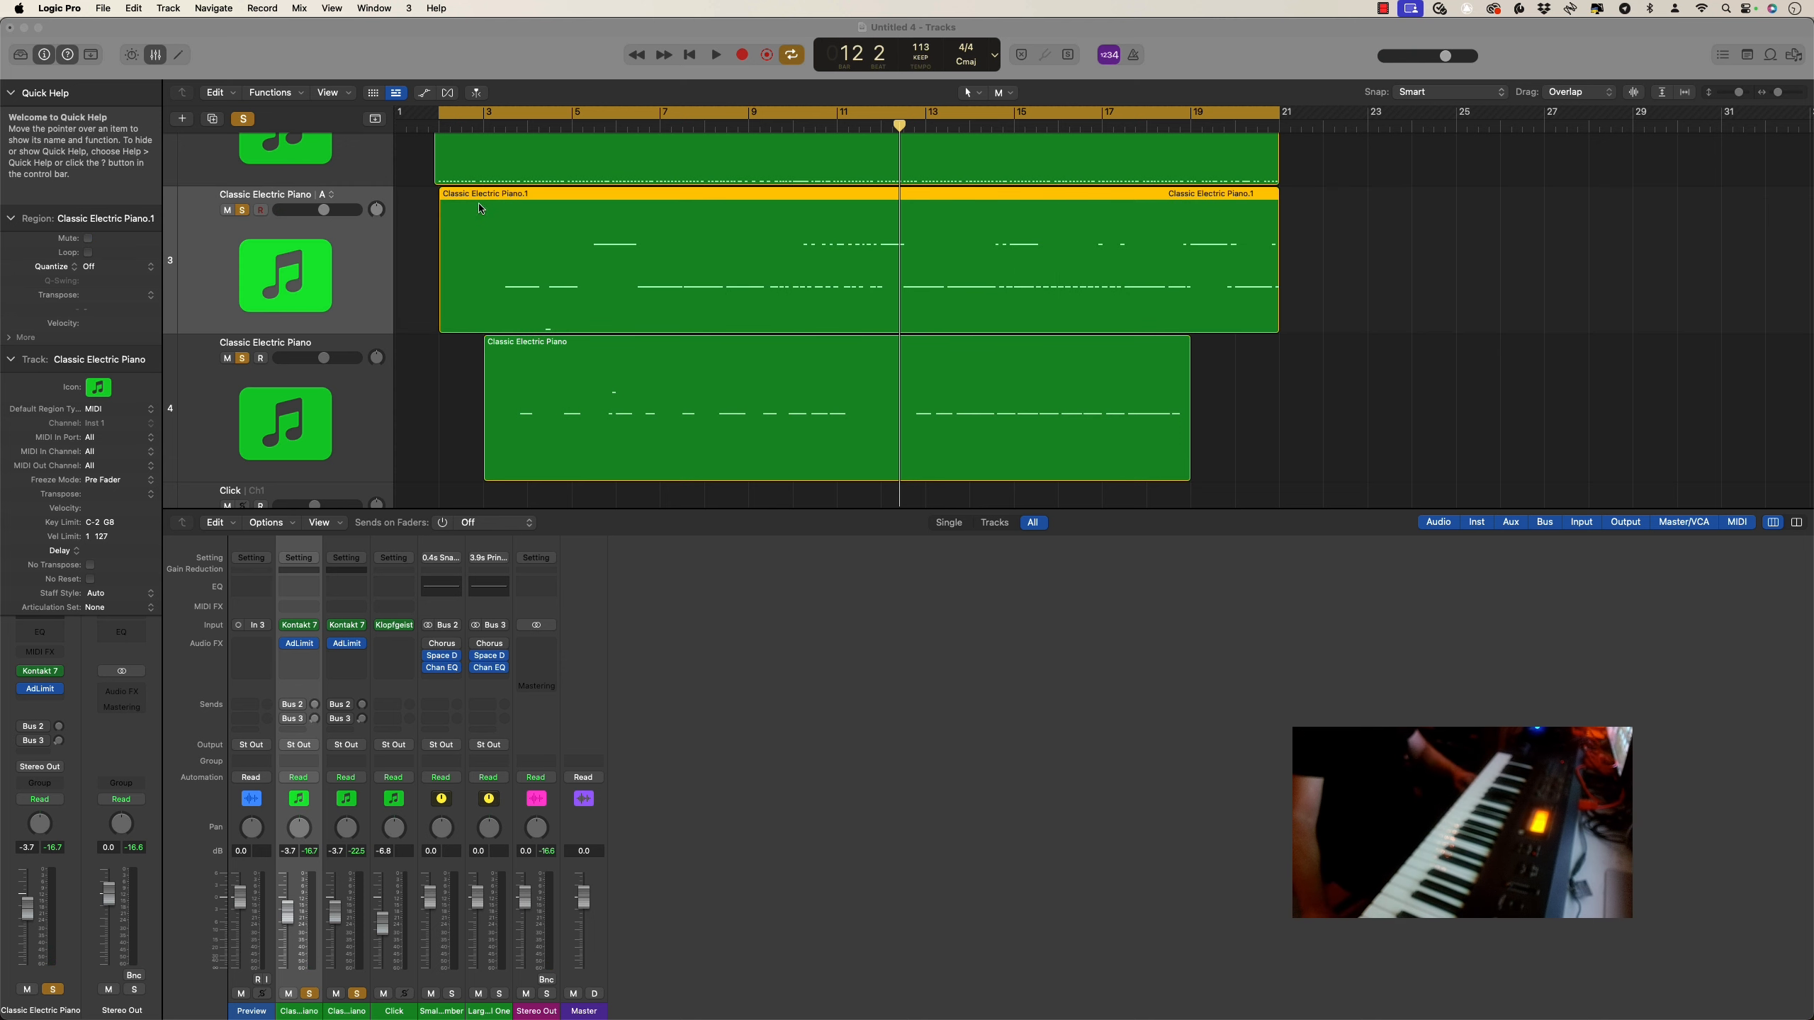
pyautogui.press('super+4')
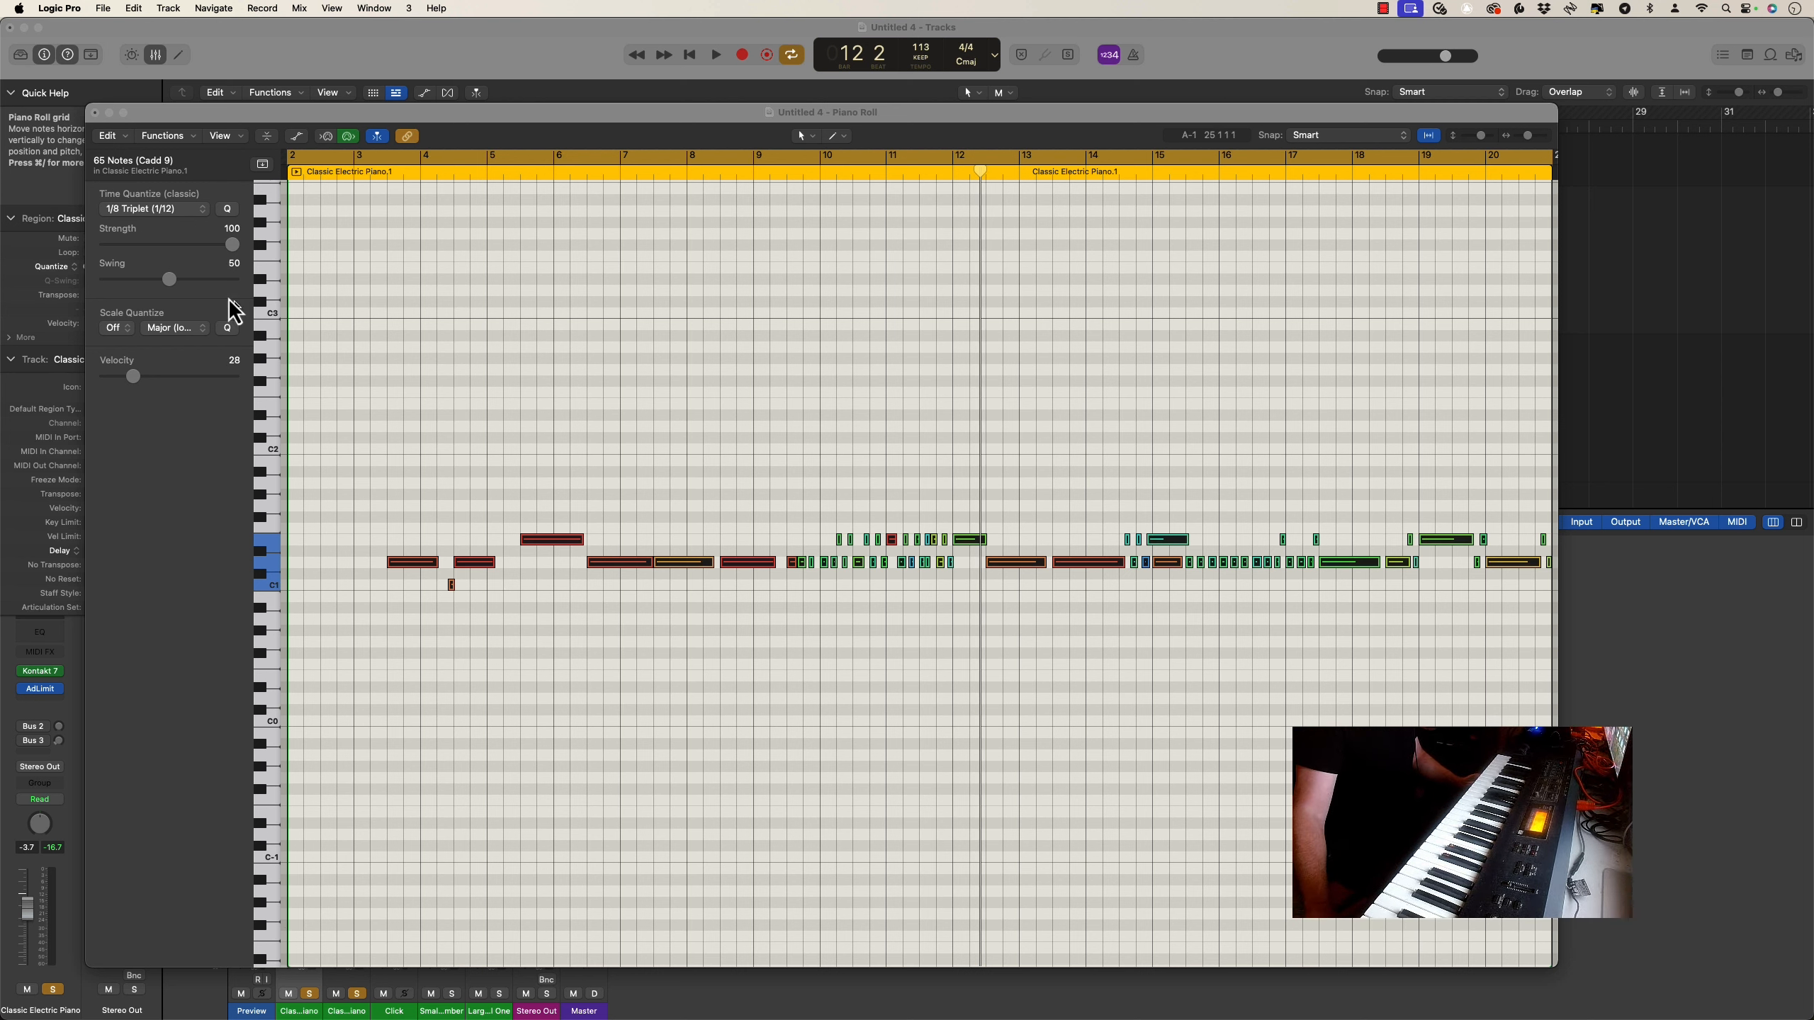
pyautogui.click(169, 136)
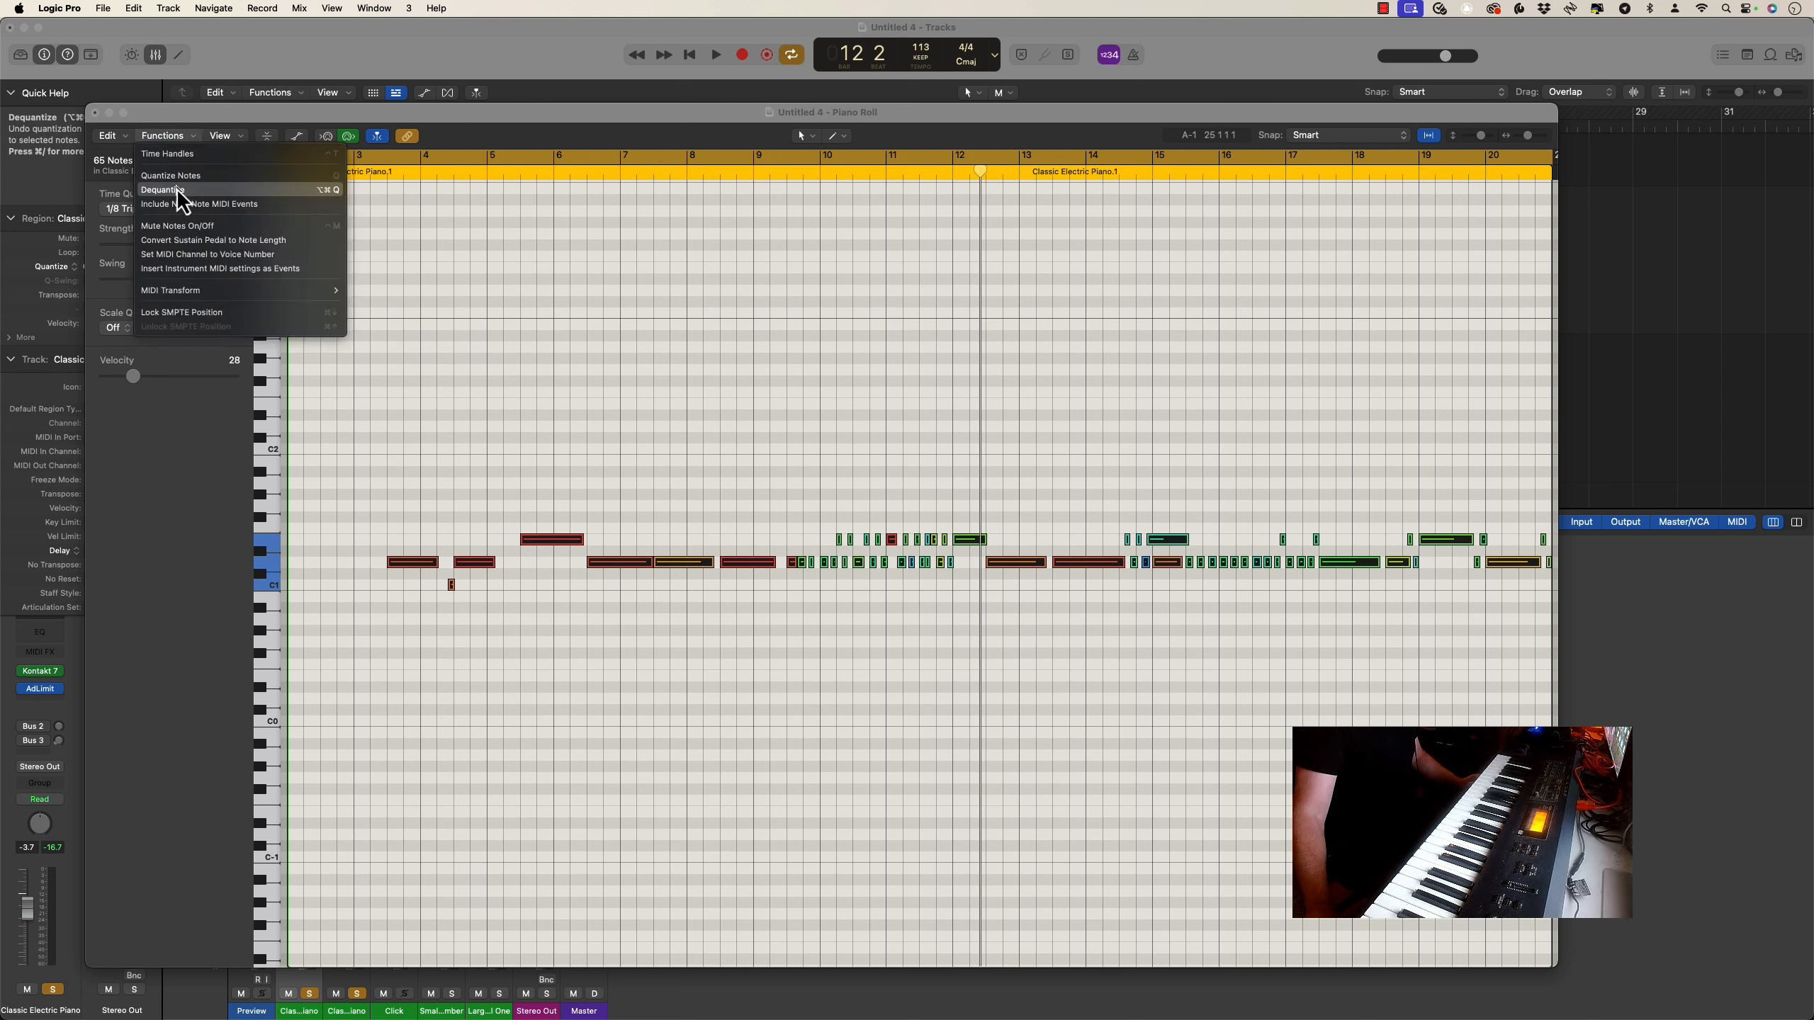
pyautogui.moveTo(193, 289)
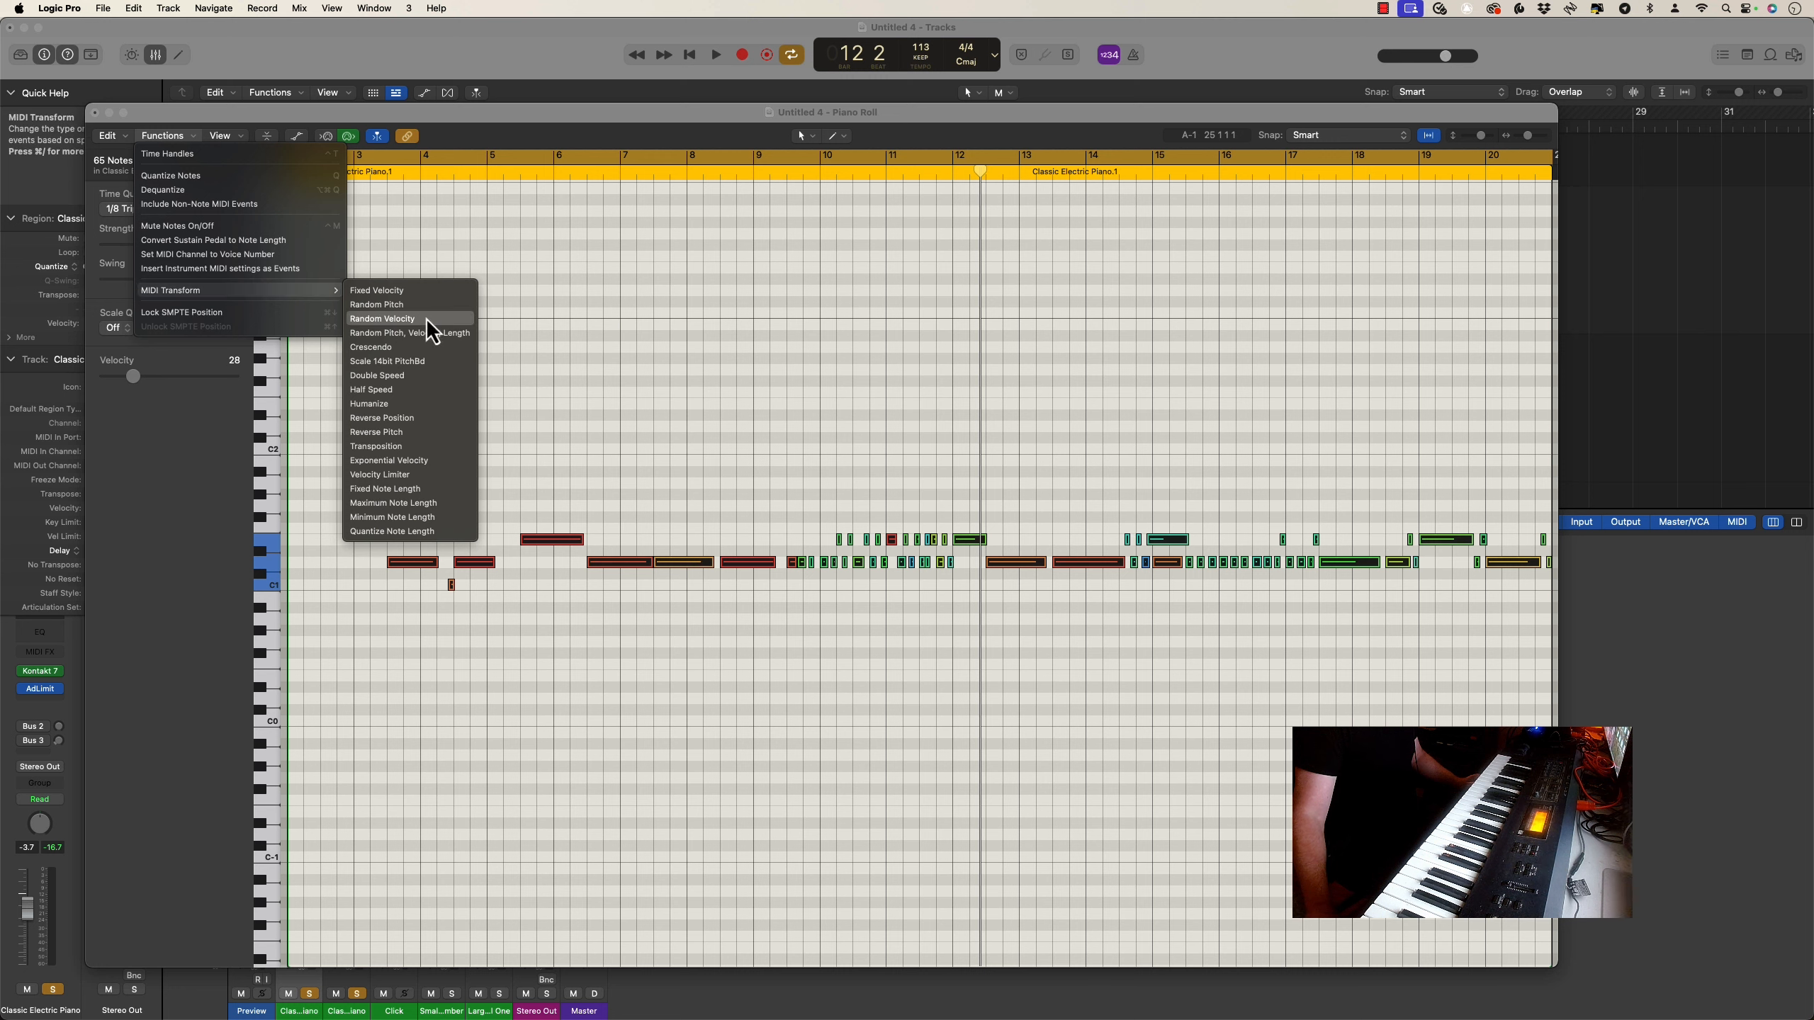
pyautogui.click(414, 404)
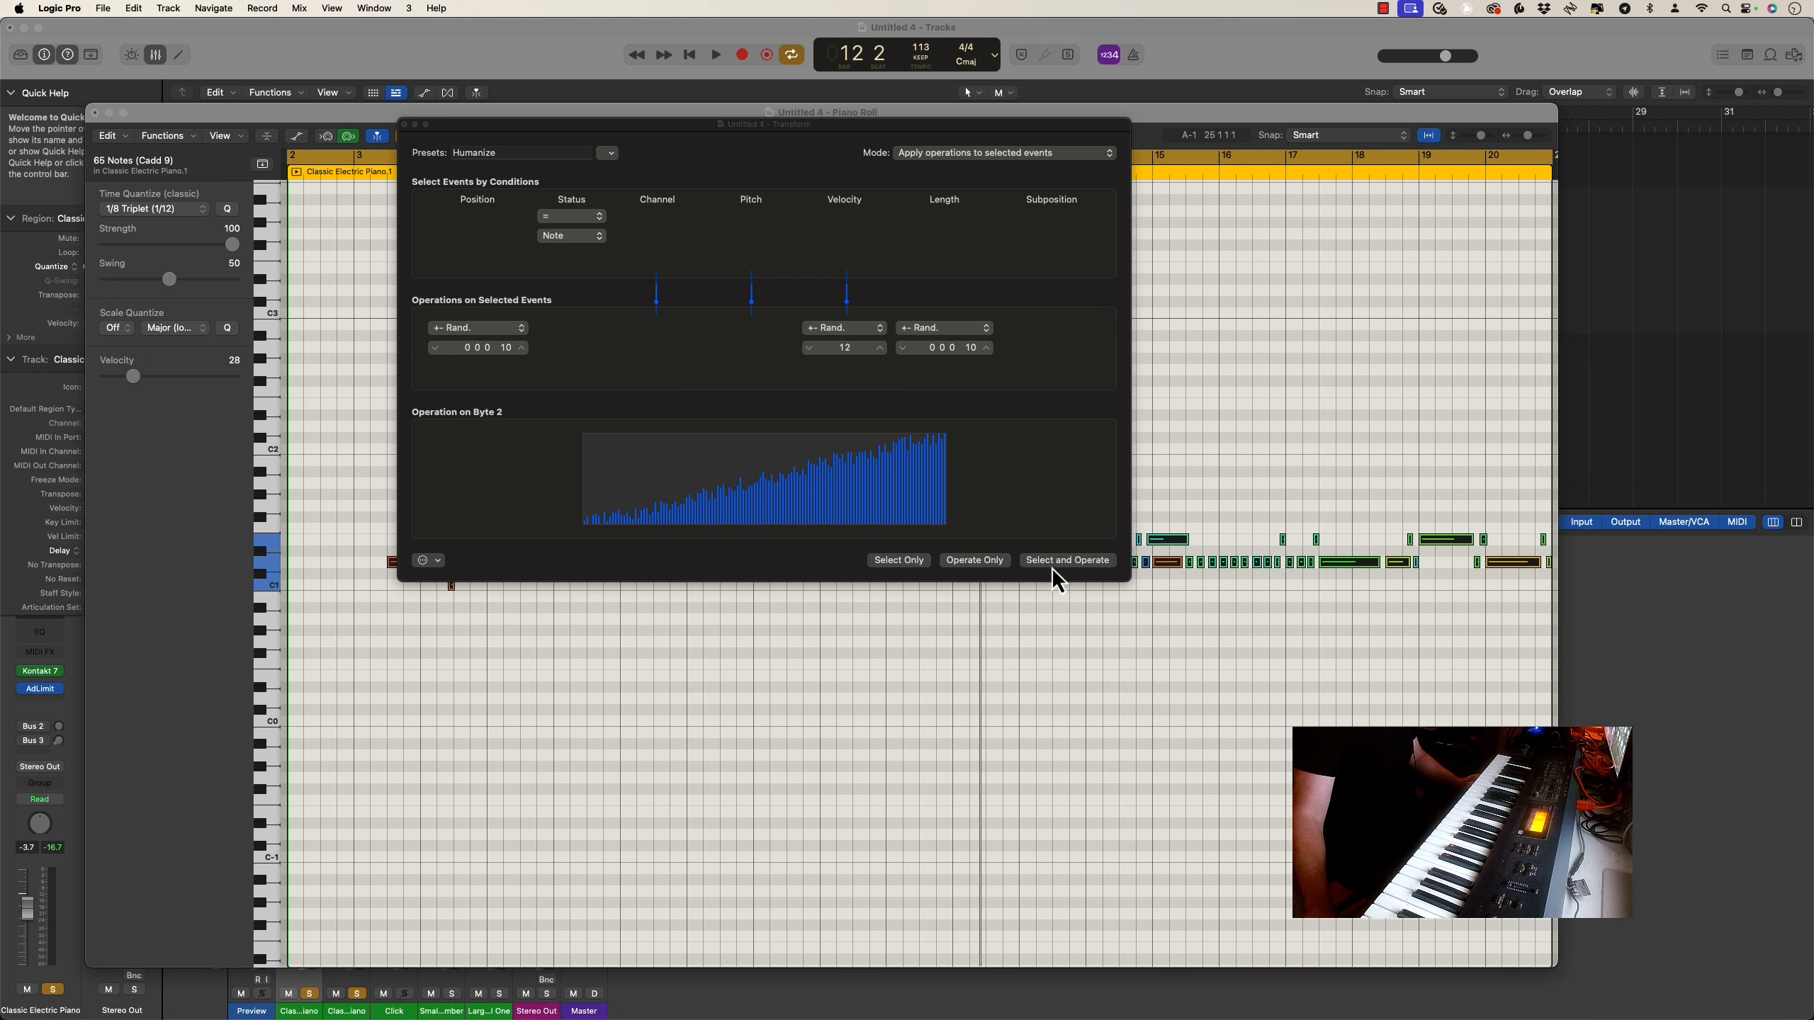
pyautogui.click(405, 124)
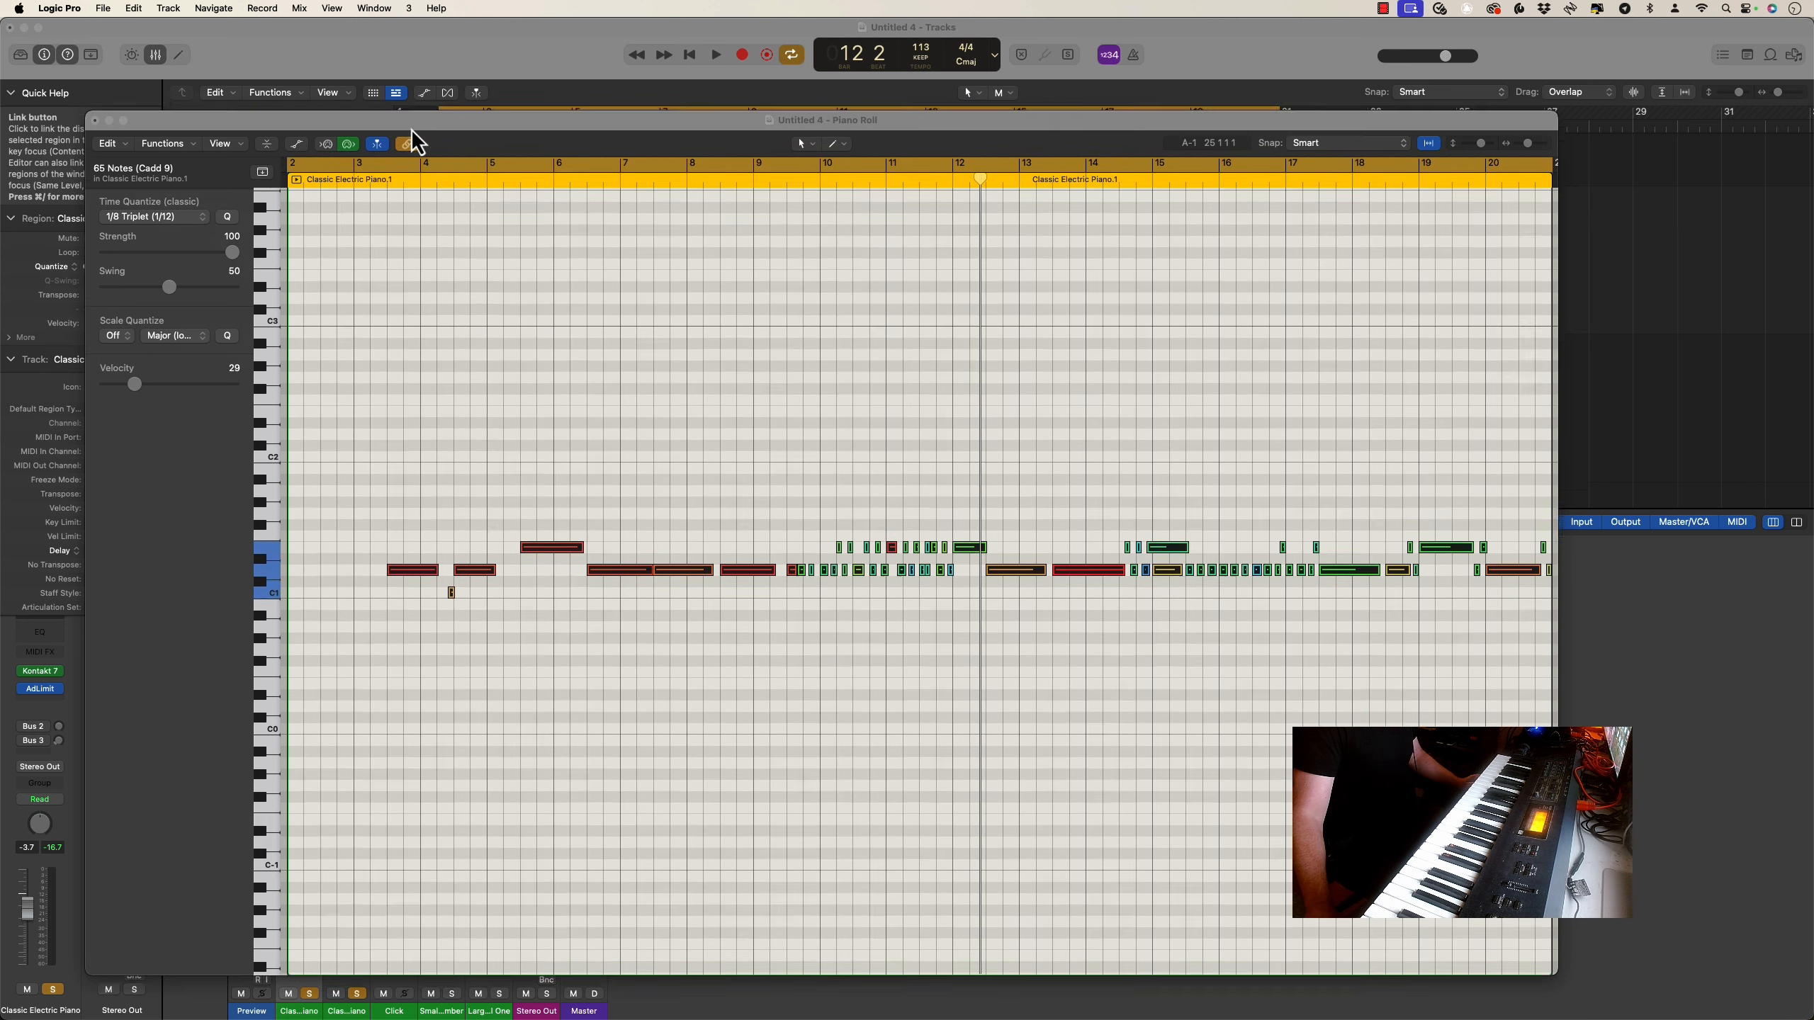
pyautogui.moveTo(410, 112); pyautogui.dragTo(435, 520)
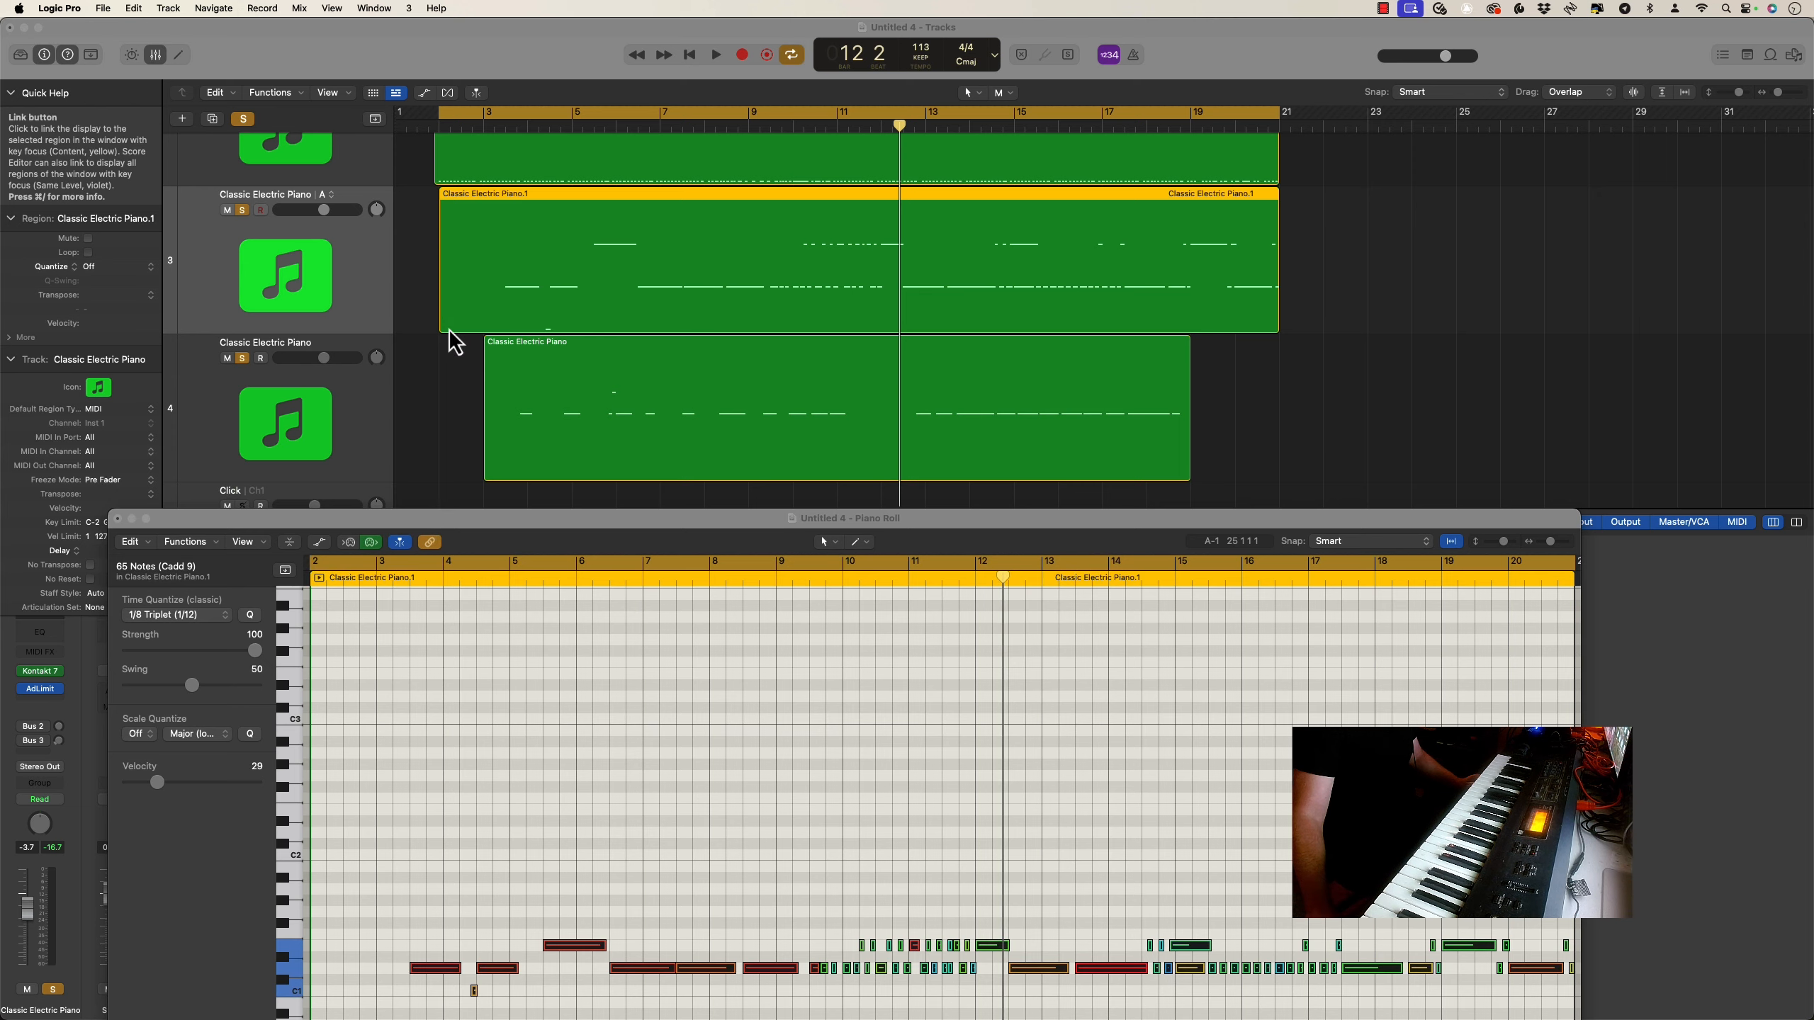
# Close the Piano Roll and unmute the region on the first Classic Electric Piano track
pyautogui.scroll(5, 450, 339)
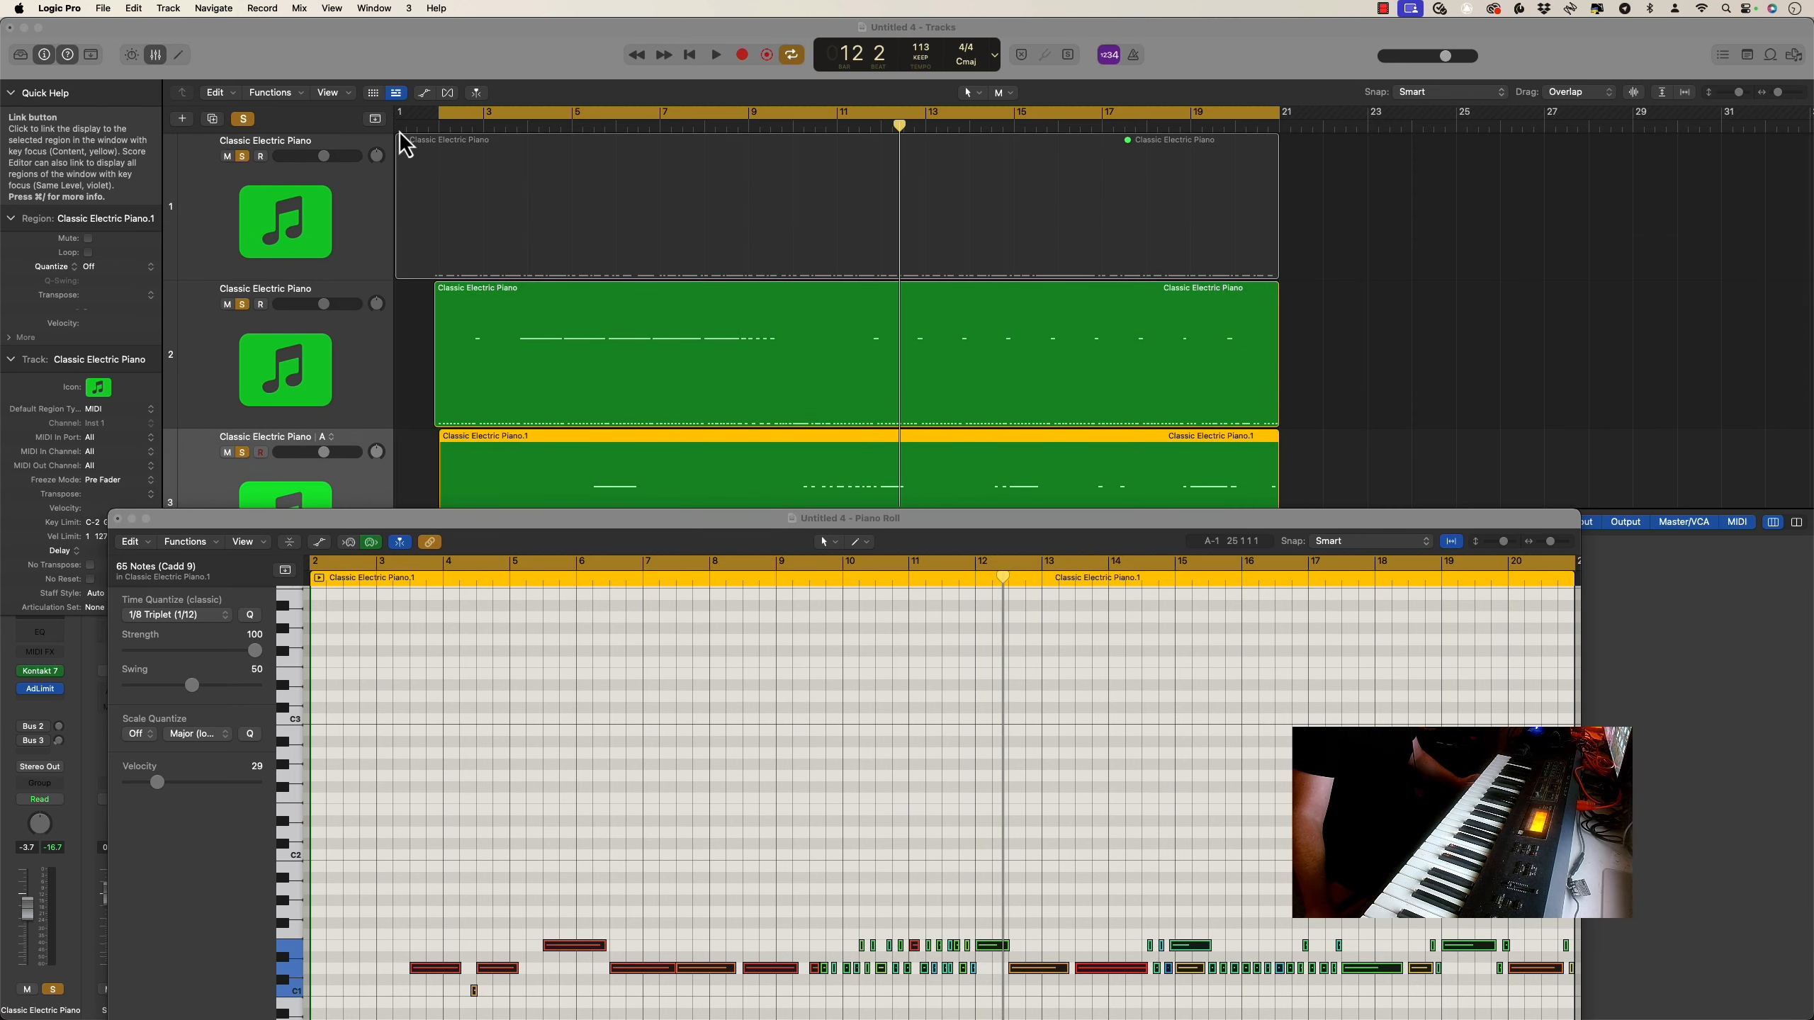
pyautogui.click(442, 147)
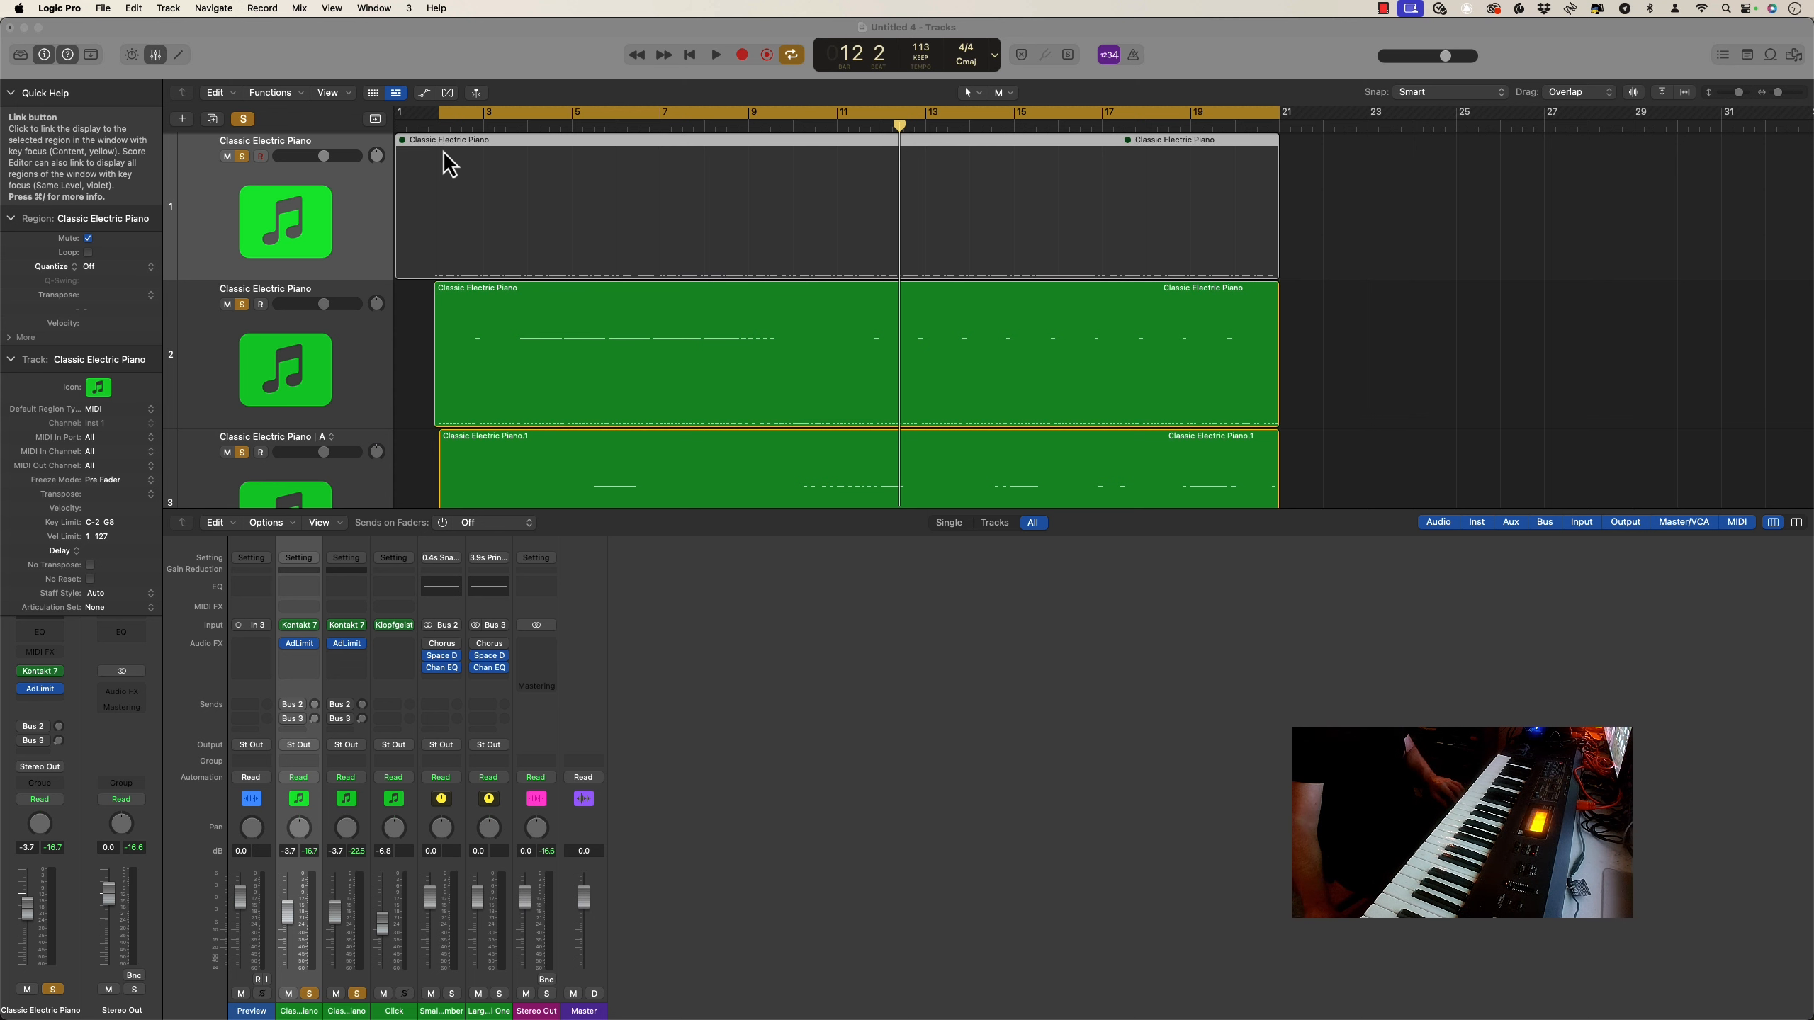
pyautogui.hotkey('ctrl', 'm')
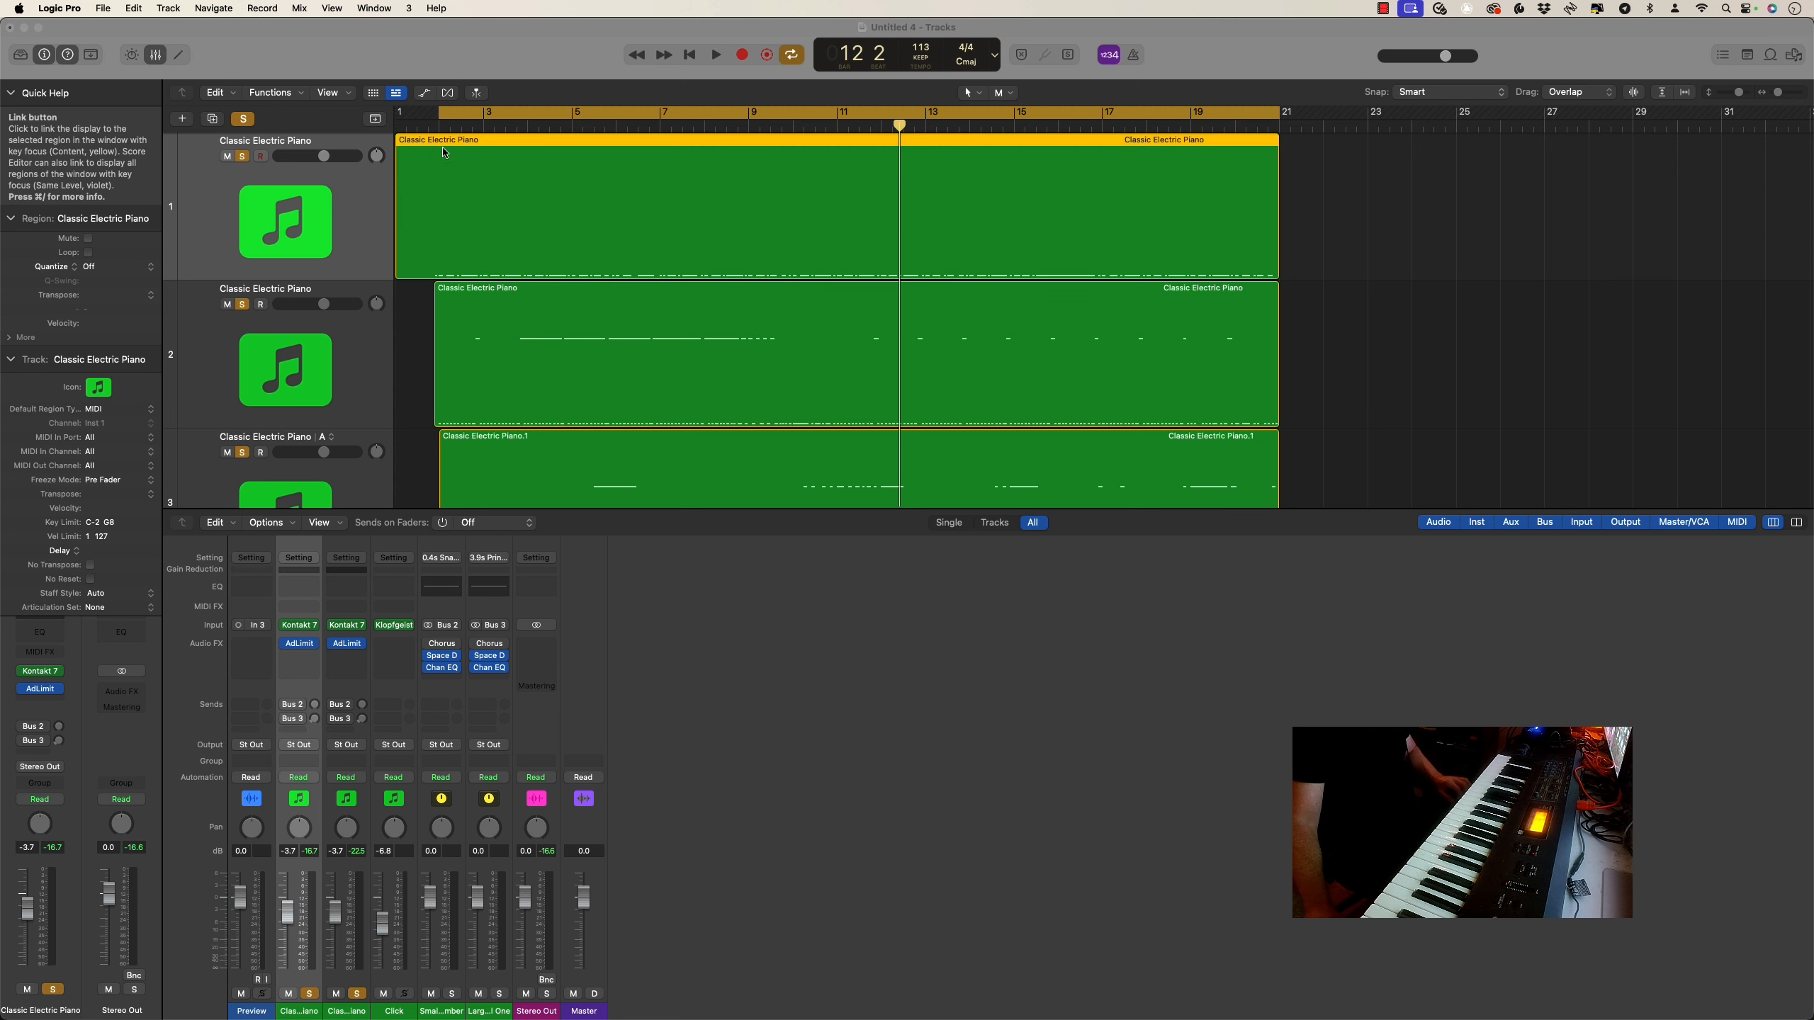
# Play back all four Classic Electric Piano parts together until about the end of bar 18
pyautogui.click(715, 56)
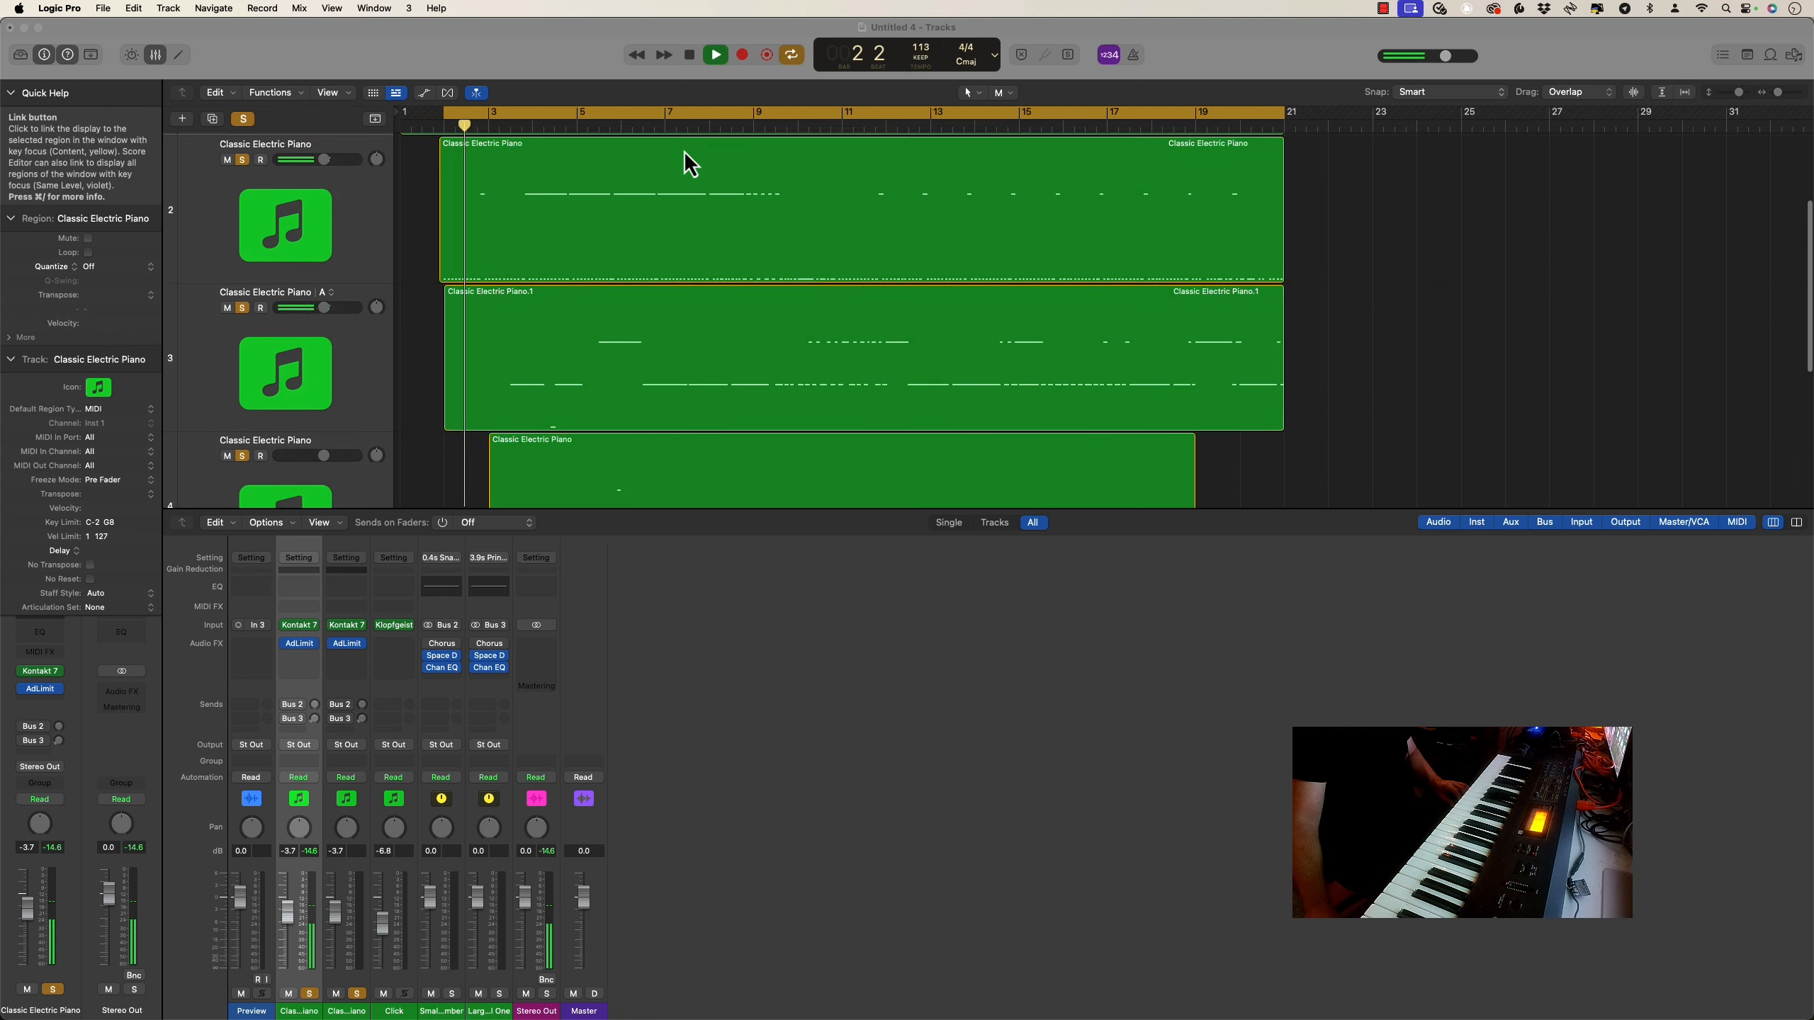
pyautogui.scroll(-3, 683, 150)
pyautogui.scroll(-1, 683, 165)
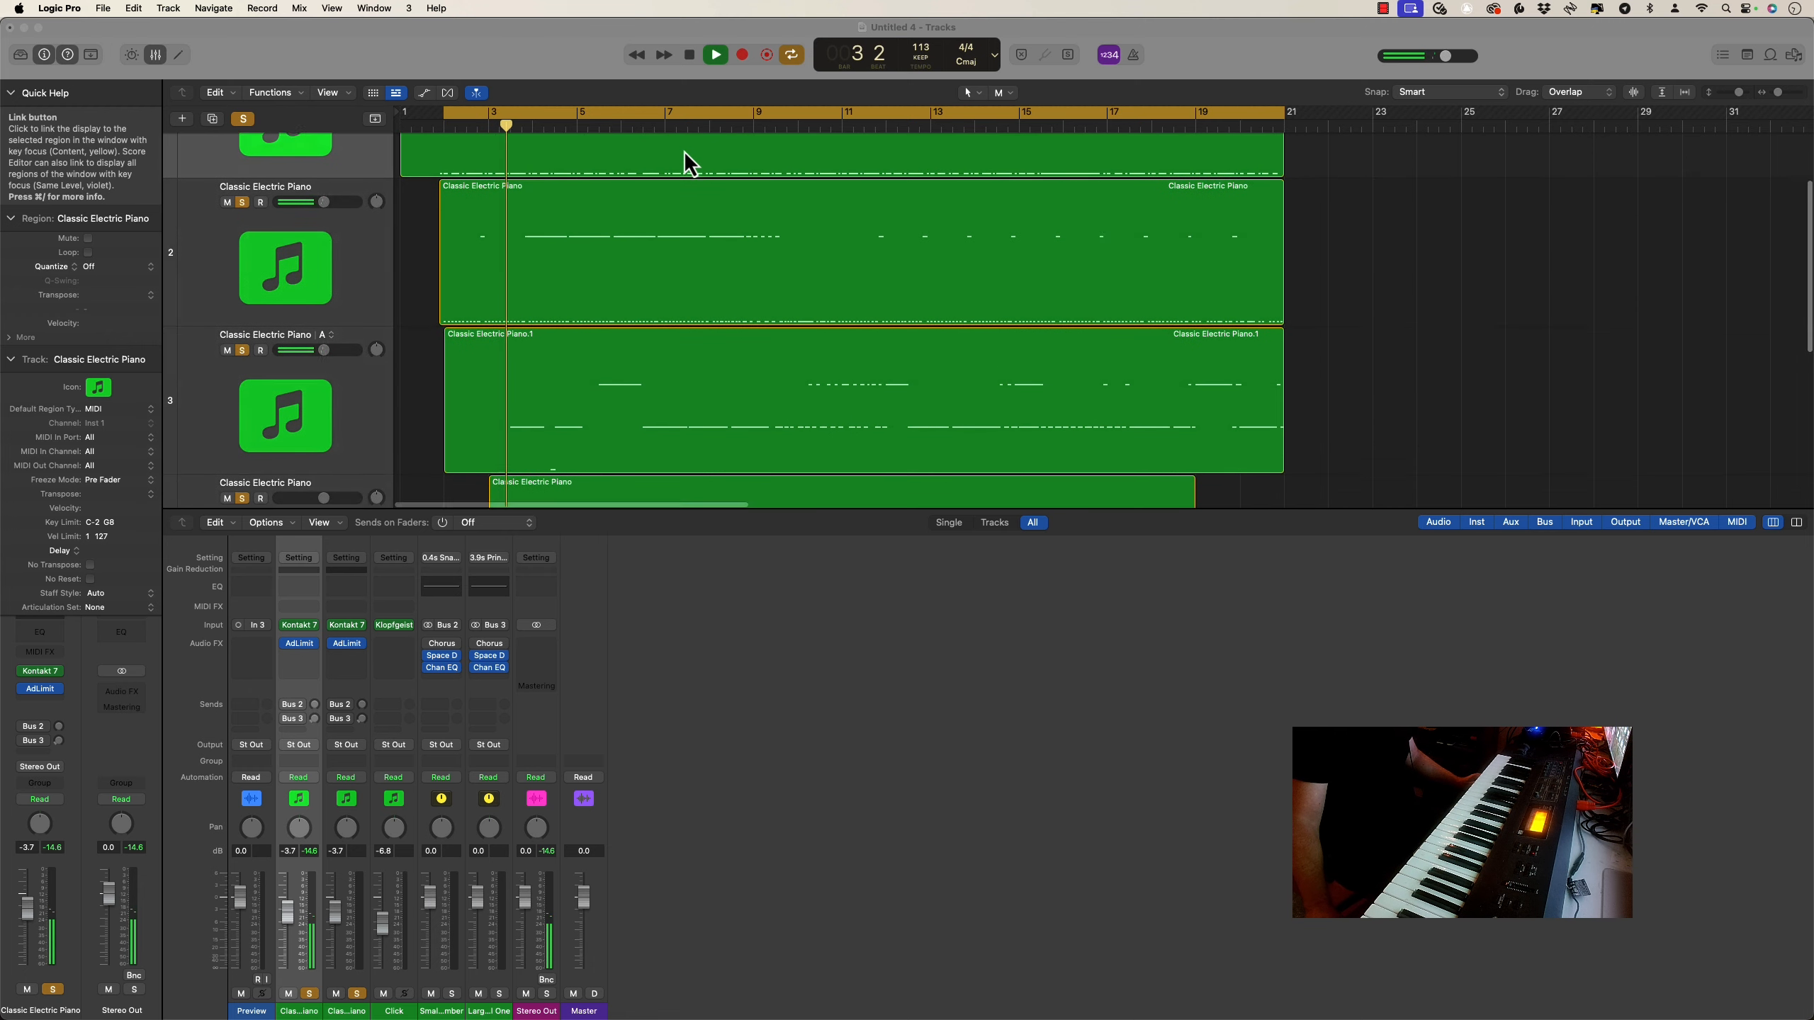
pyautogui.scroll(-3, 684, 153)
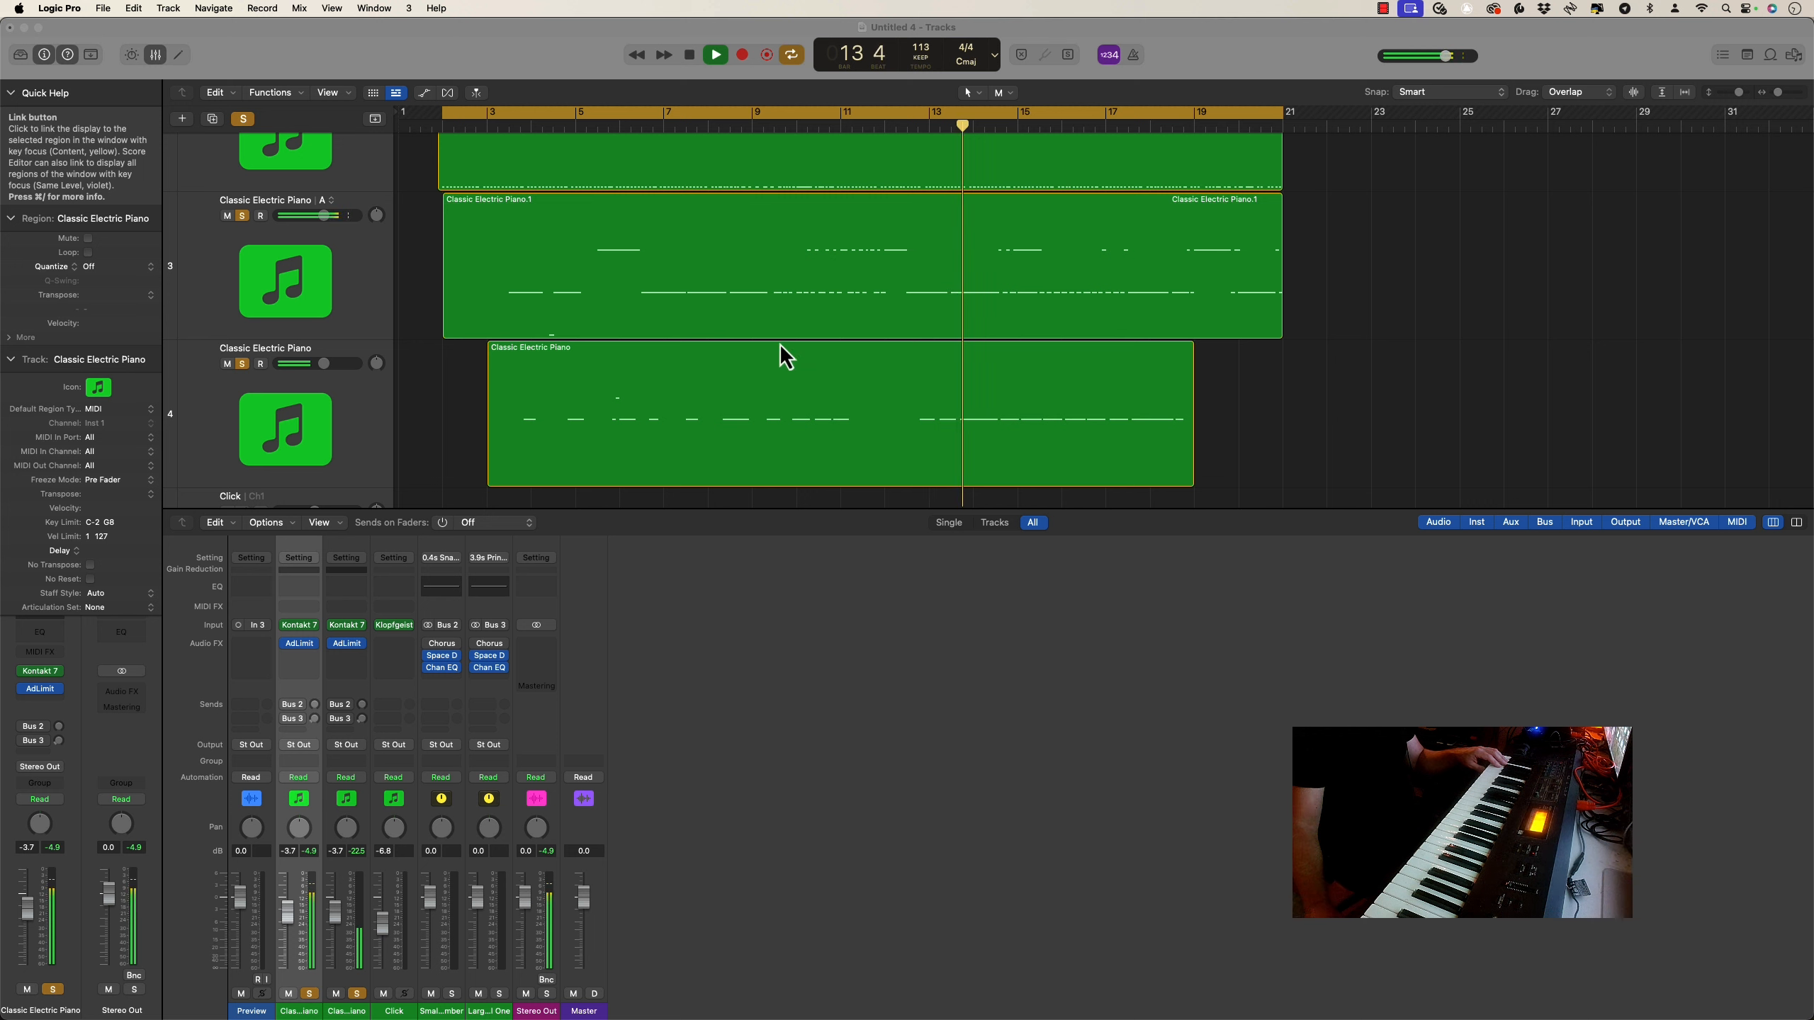
pyautogui.click(912, 376)
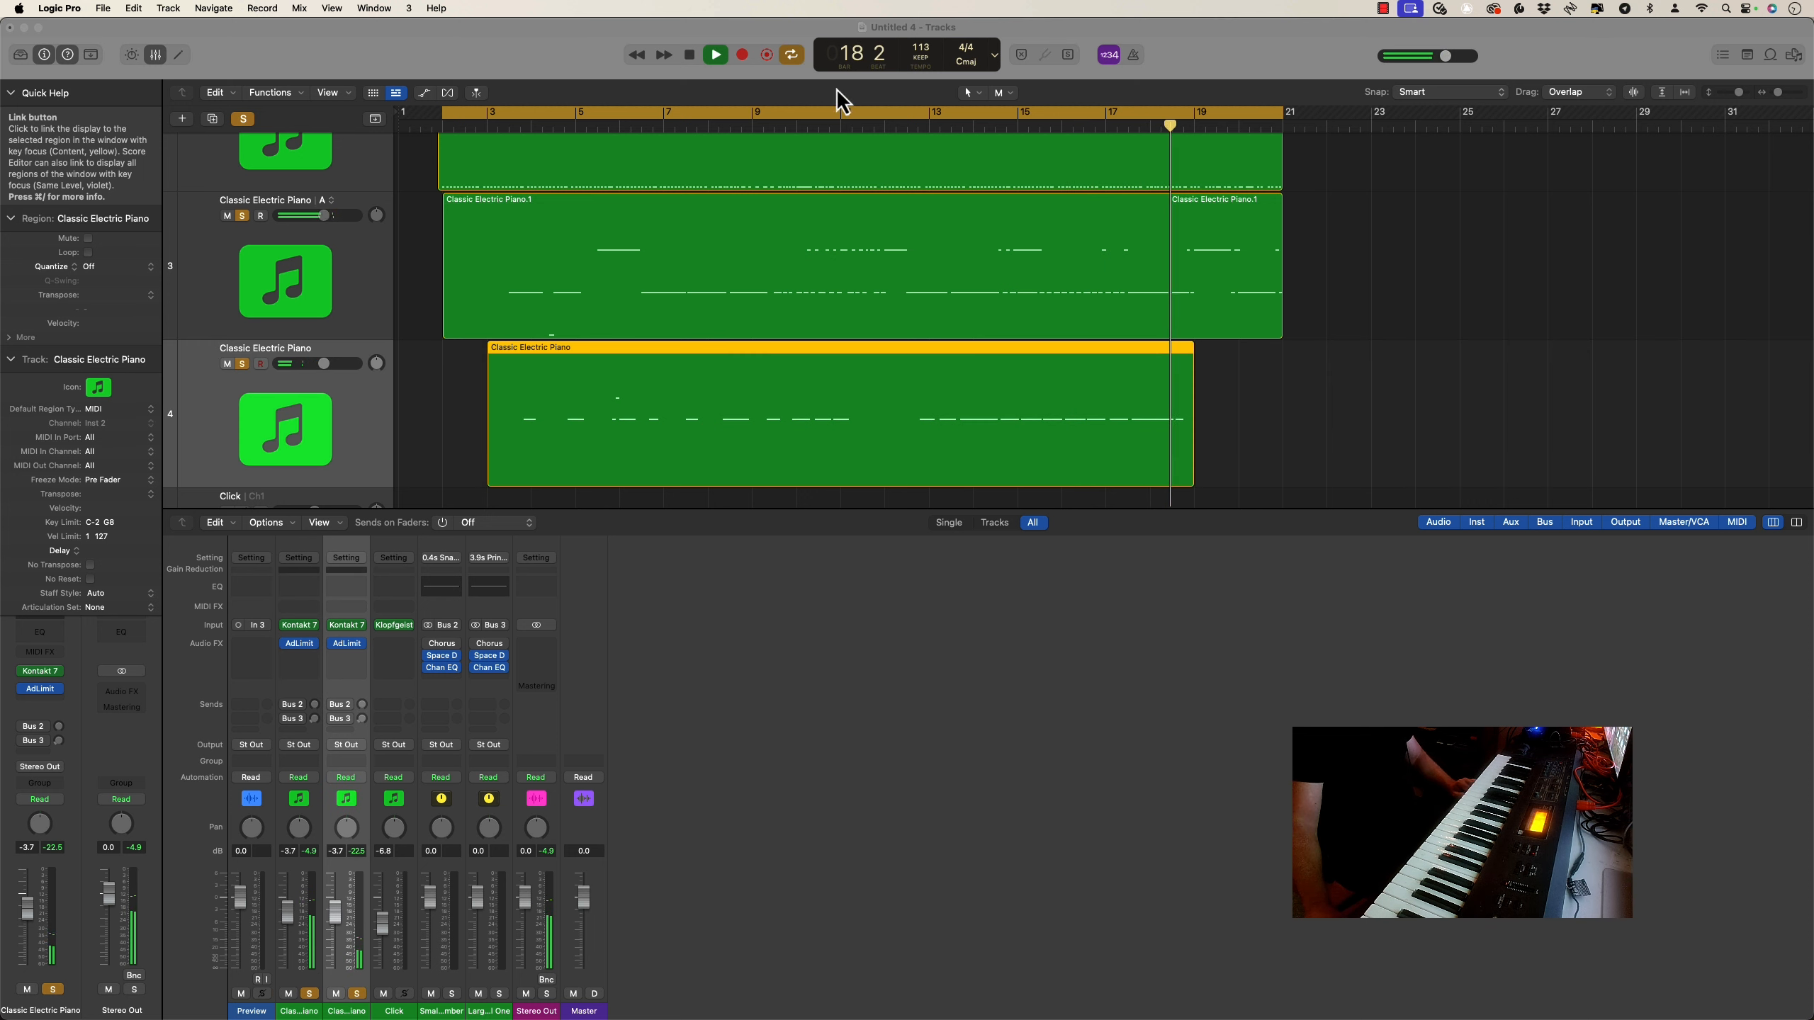
pyautogui.click(690, 55)
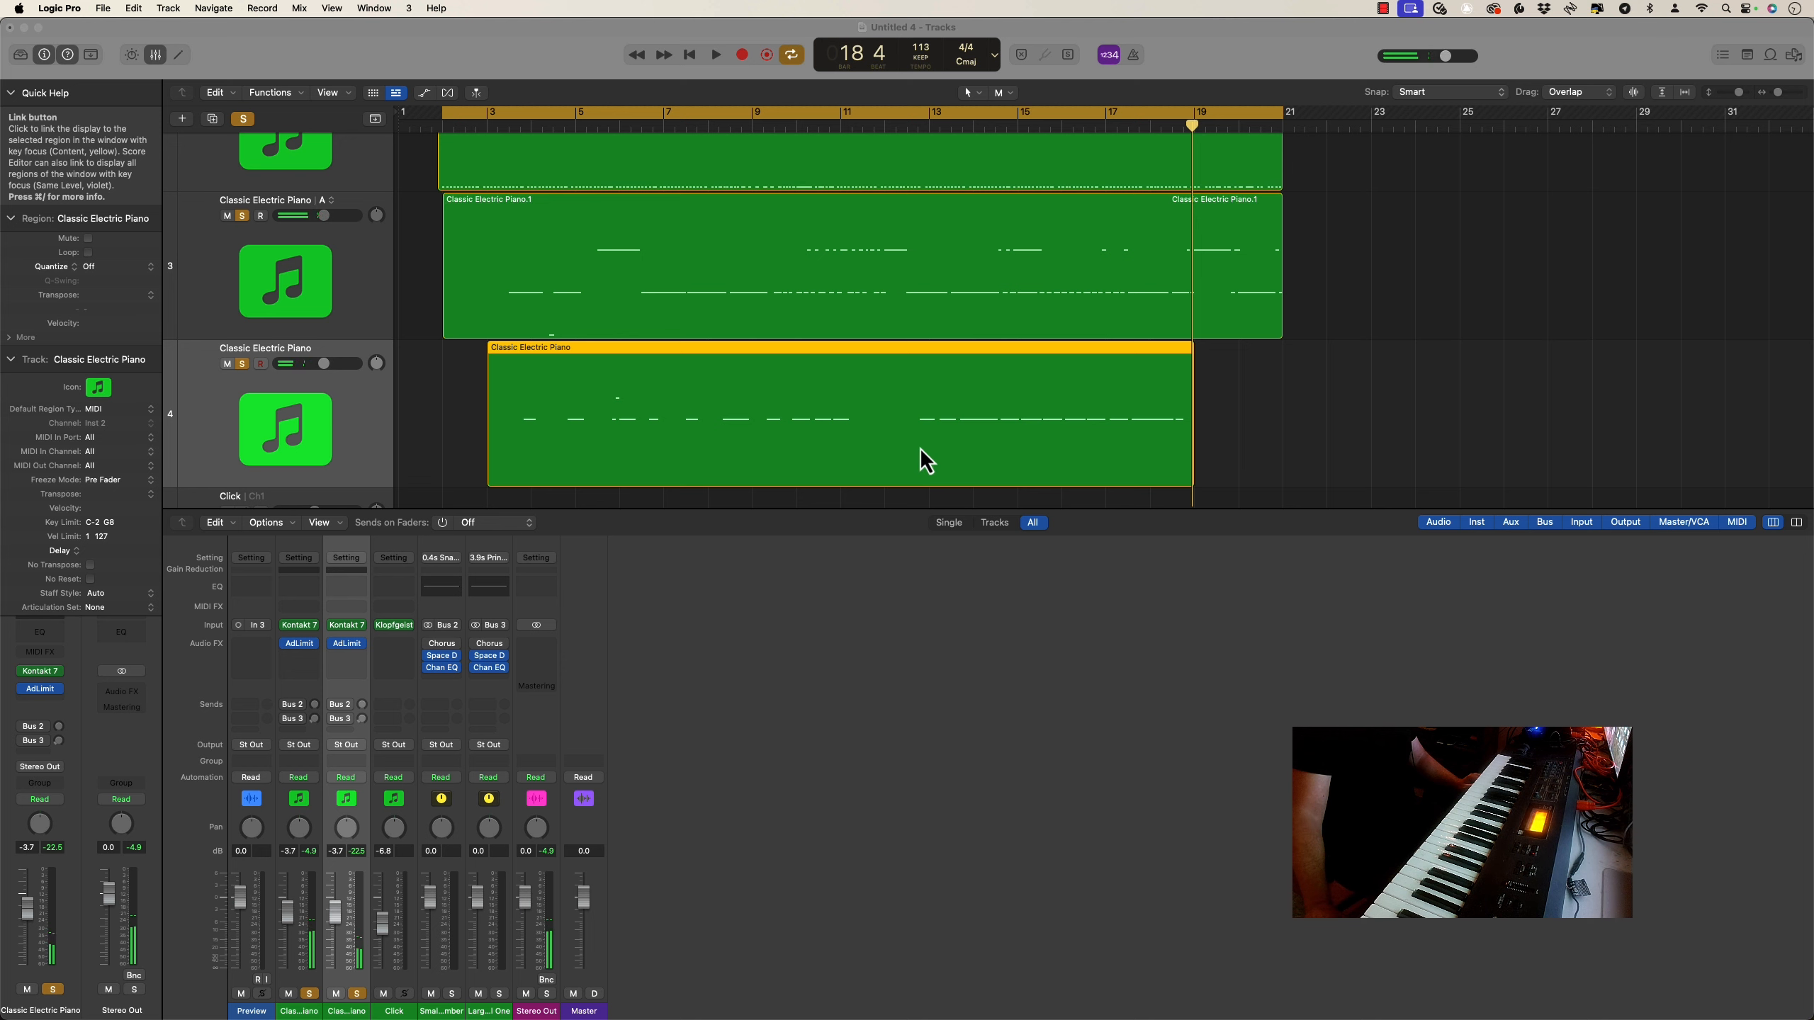
# Open the fourth track's region in the Piano Roll and audition it with a cycle range from bar 12 to past bar 18
pyautogui.keyDown('super'); pyautogui.click(920, 448); pyautogui.keyUp('super')
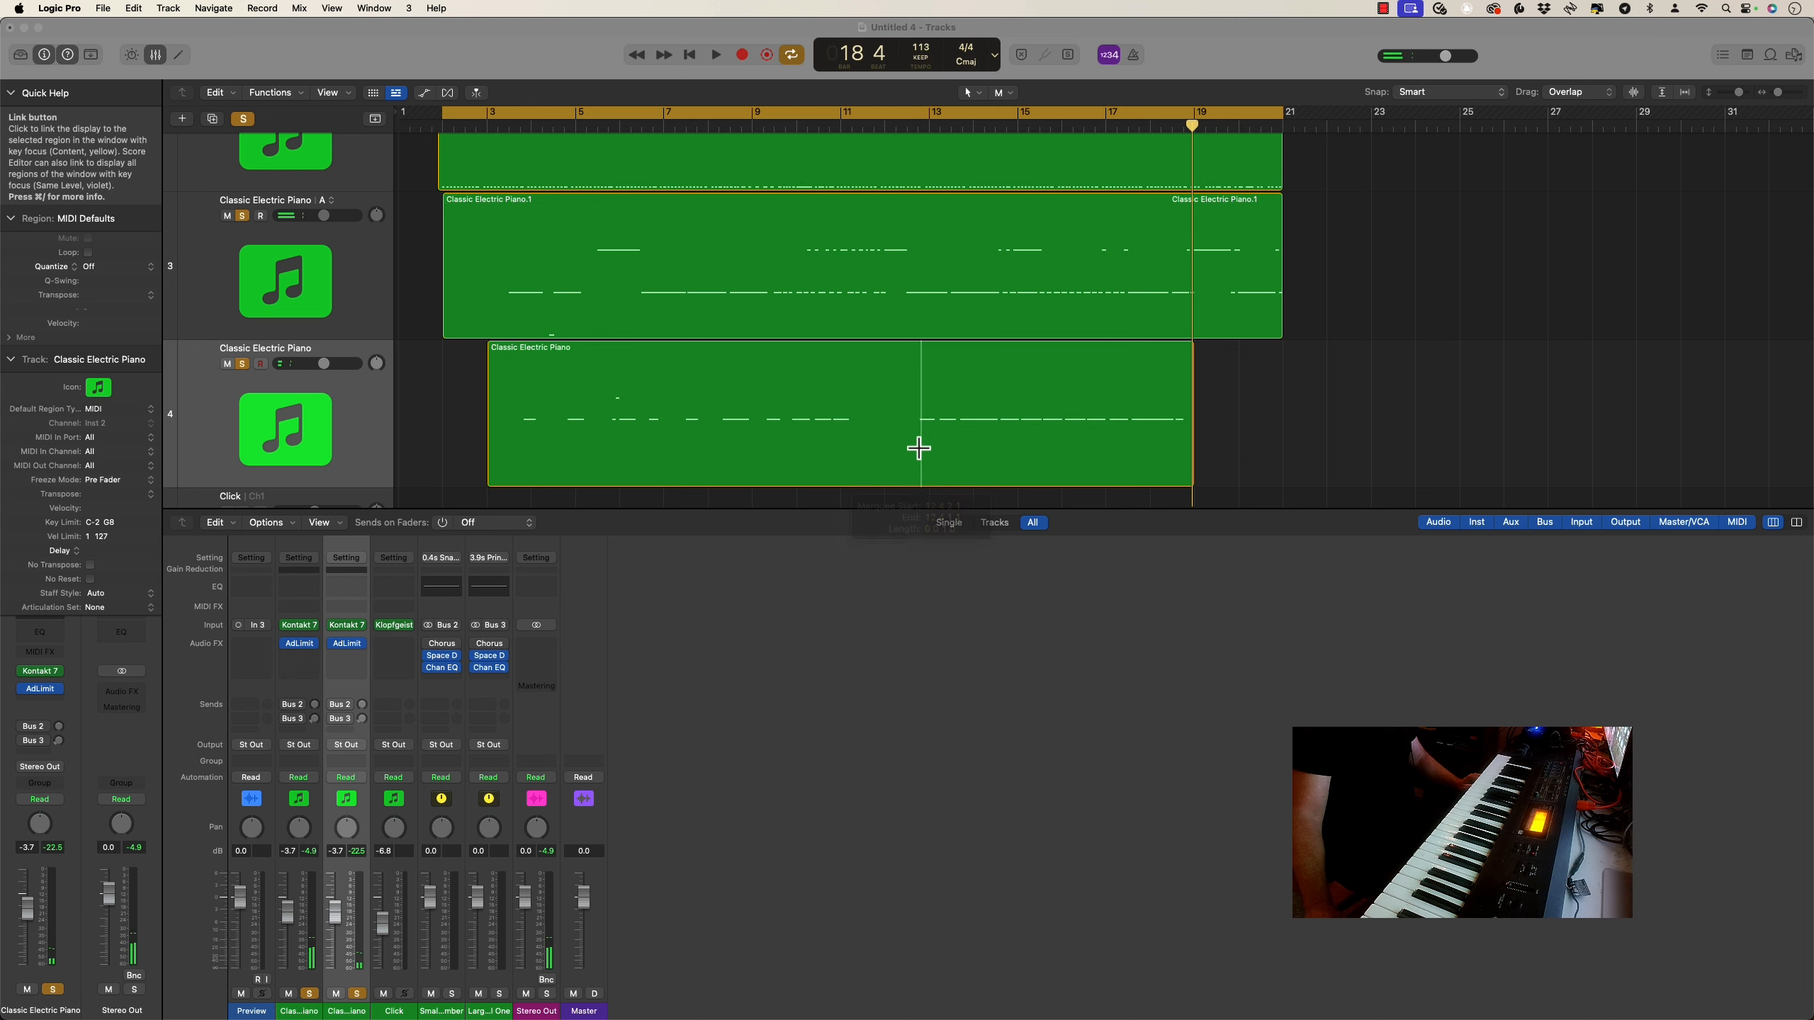
pyautogui.click(928, 357)
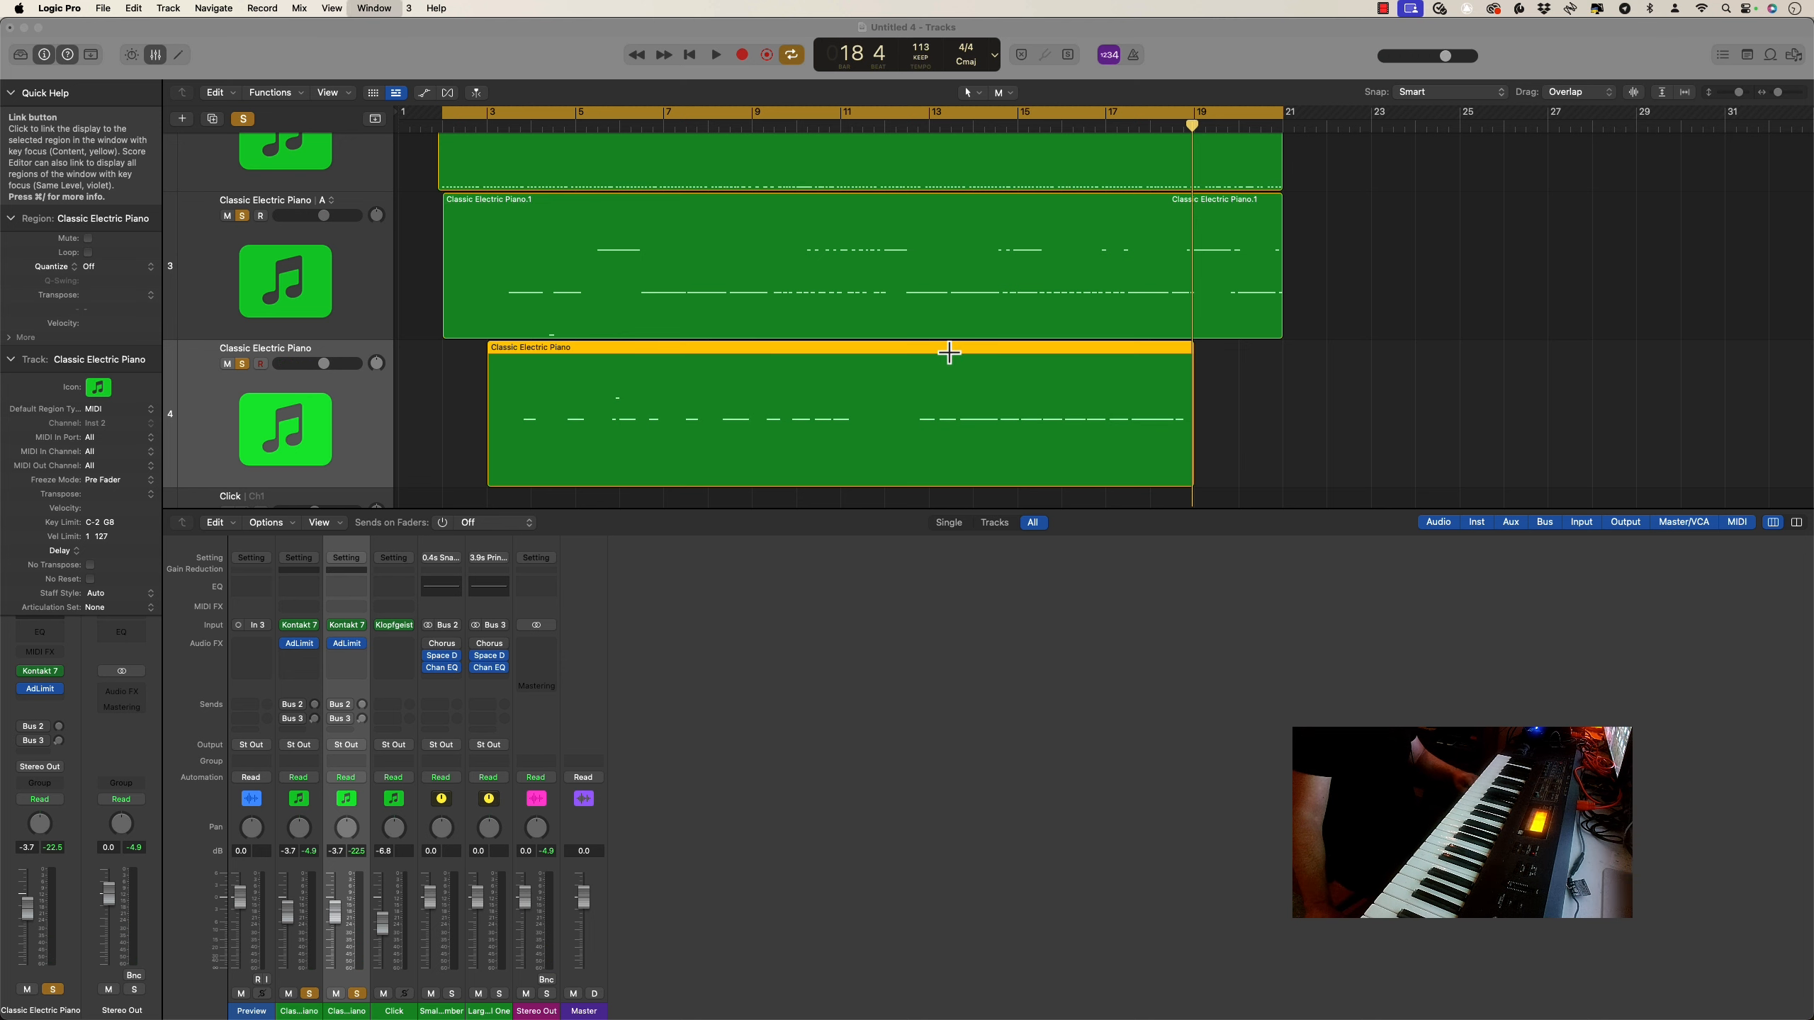
pyautogui.doubleClick(949, 353)
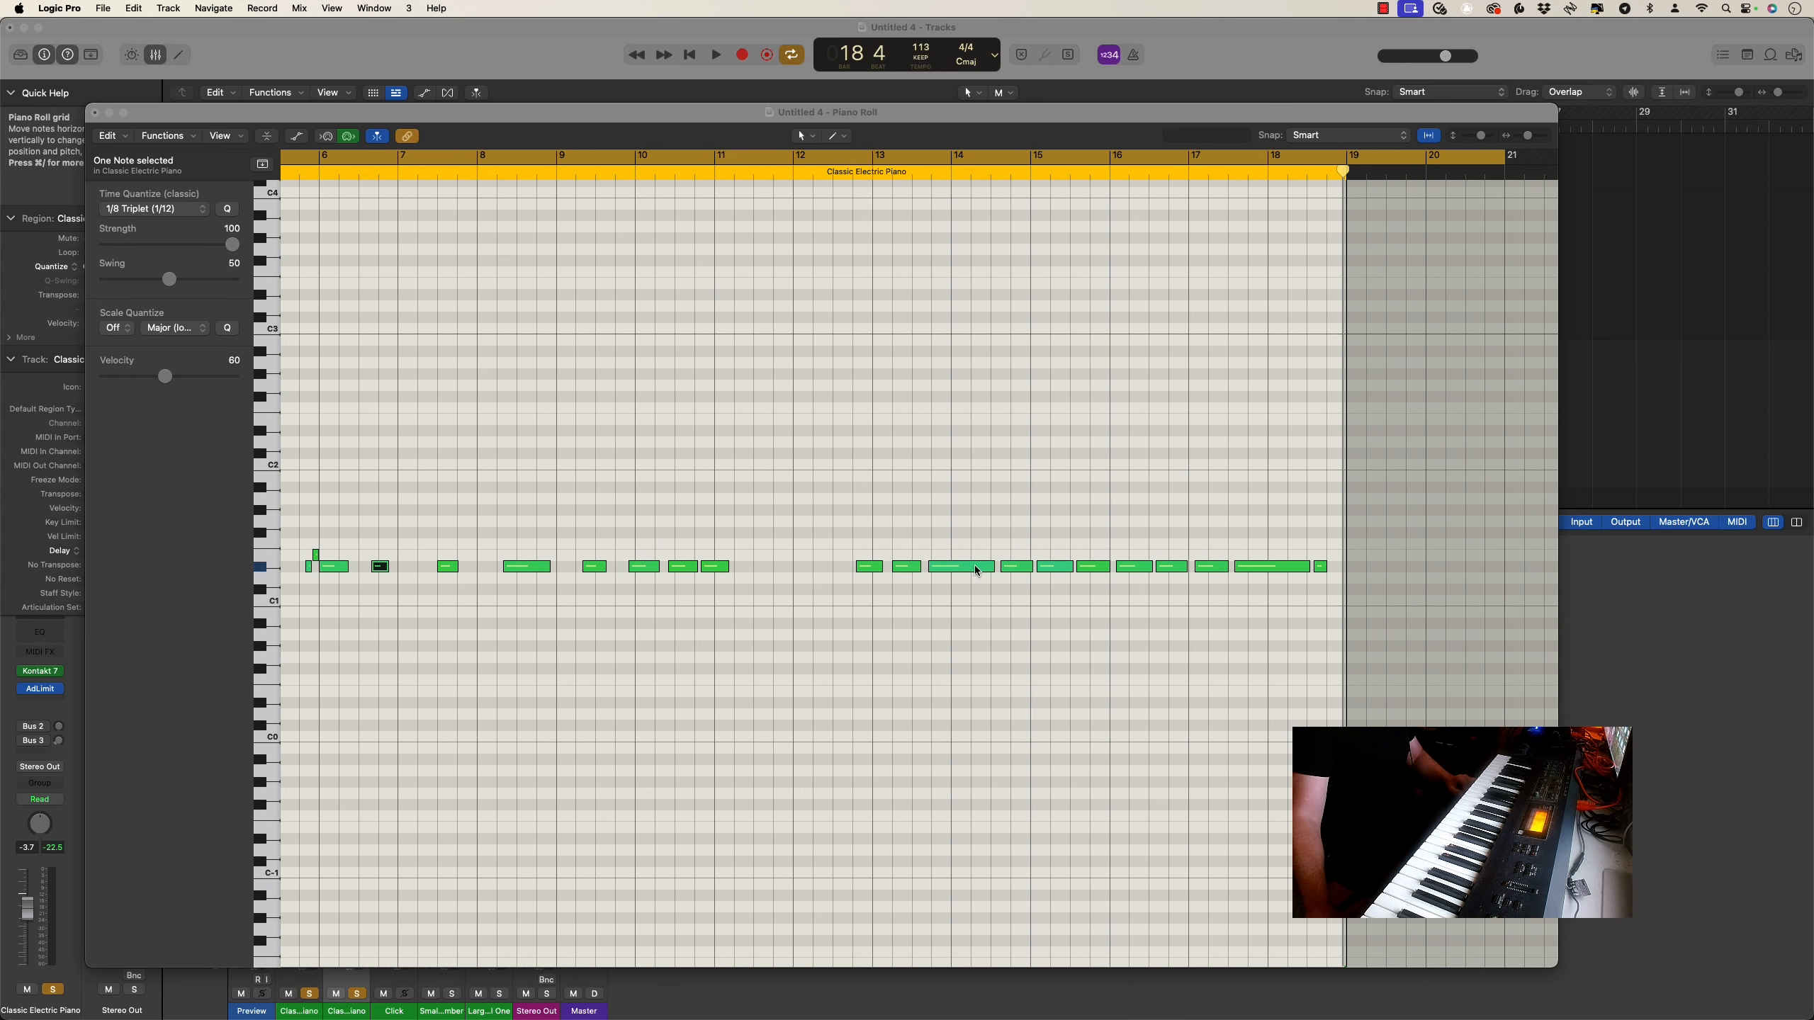
pyautogui.press('c')
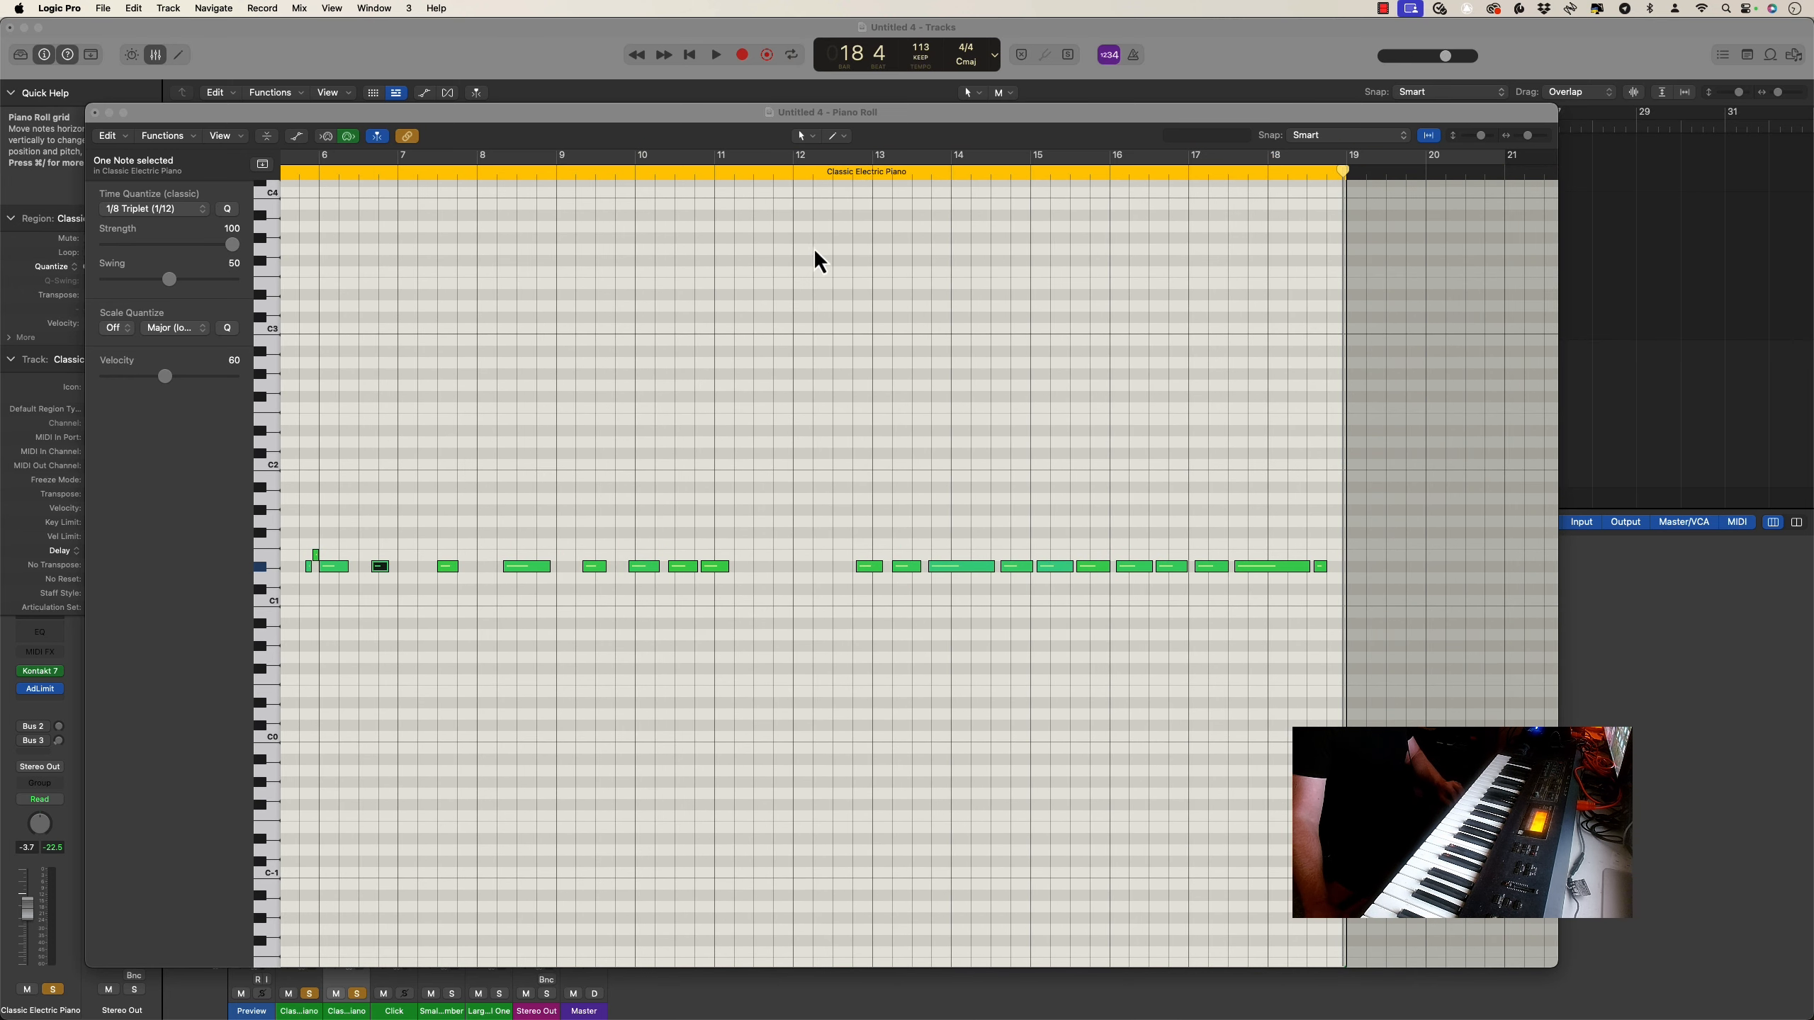
pyautogui.moveTo(794, 156); pyautogui.dragTo(1318, 236)
pyautogui.press('space')
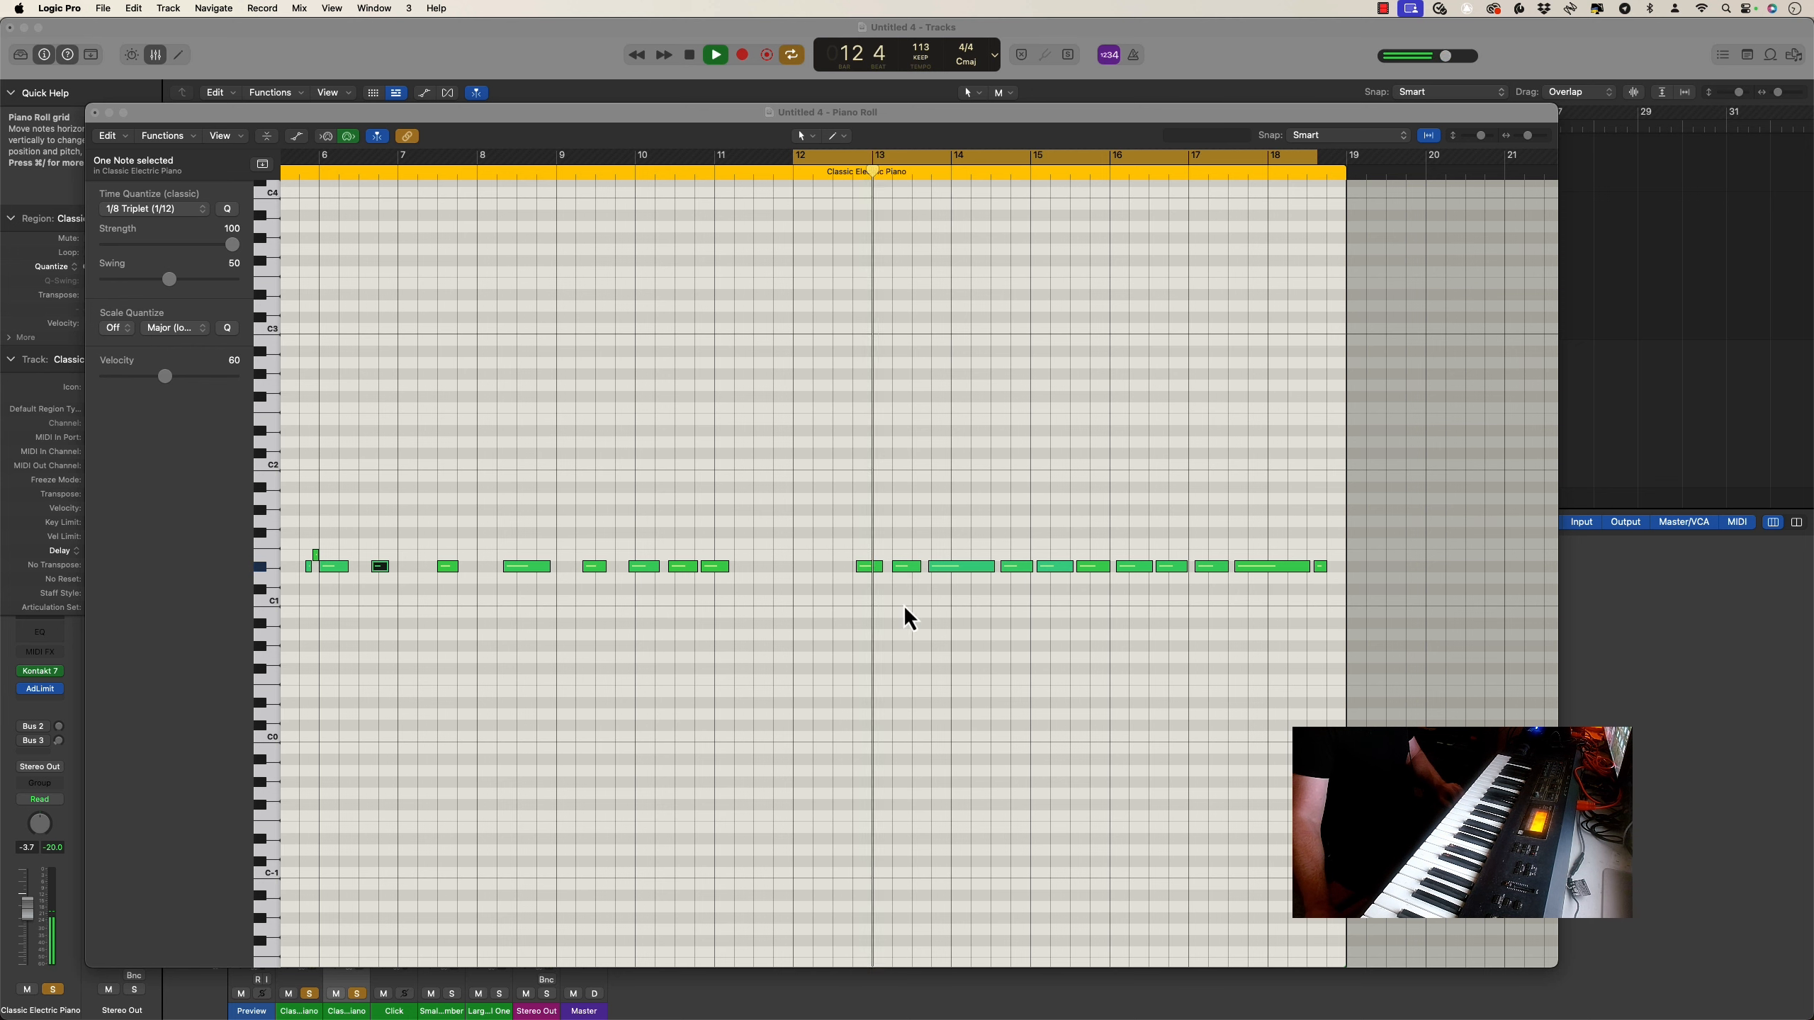
pyautogui.press('space')
# Quantize the four notes starting just before bar 13 to 1/8 Triplet, then play the passage through to bar 18
pyautogui.moveTo(866, 600); pyautogui.dragTo(994, 544)
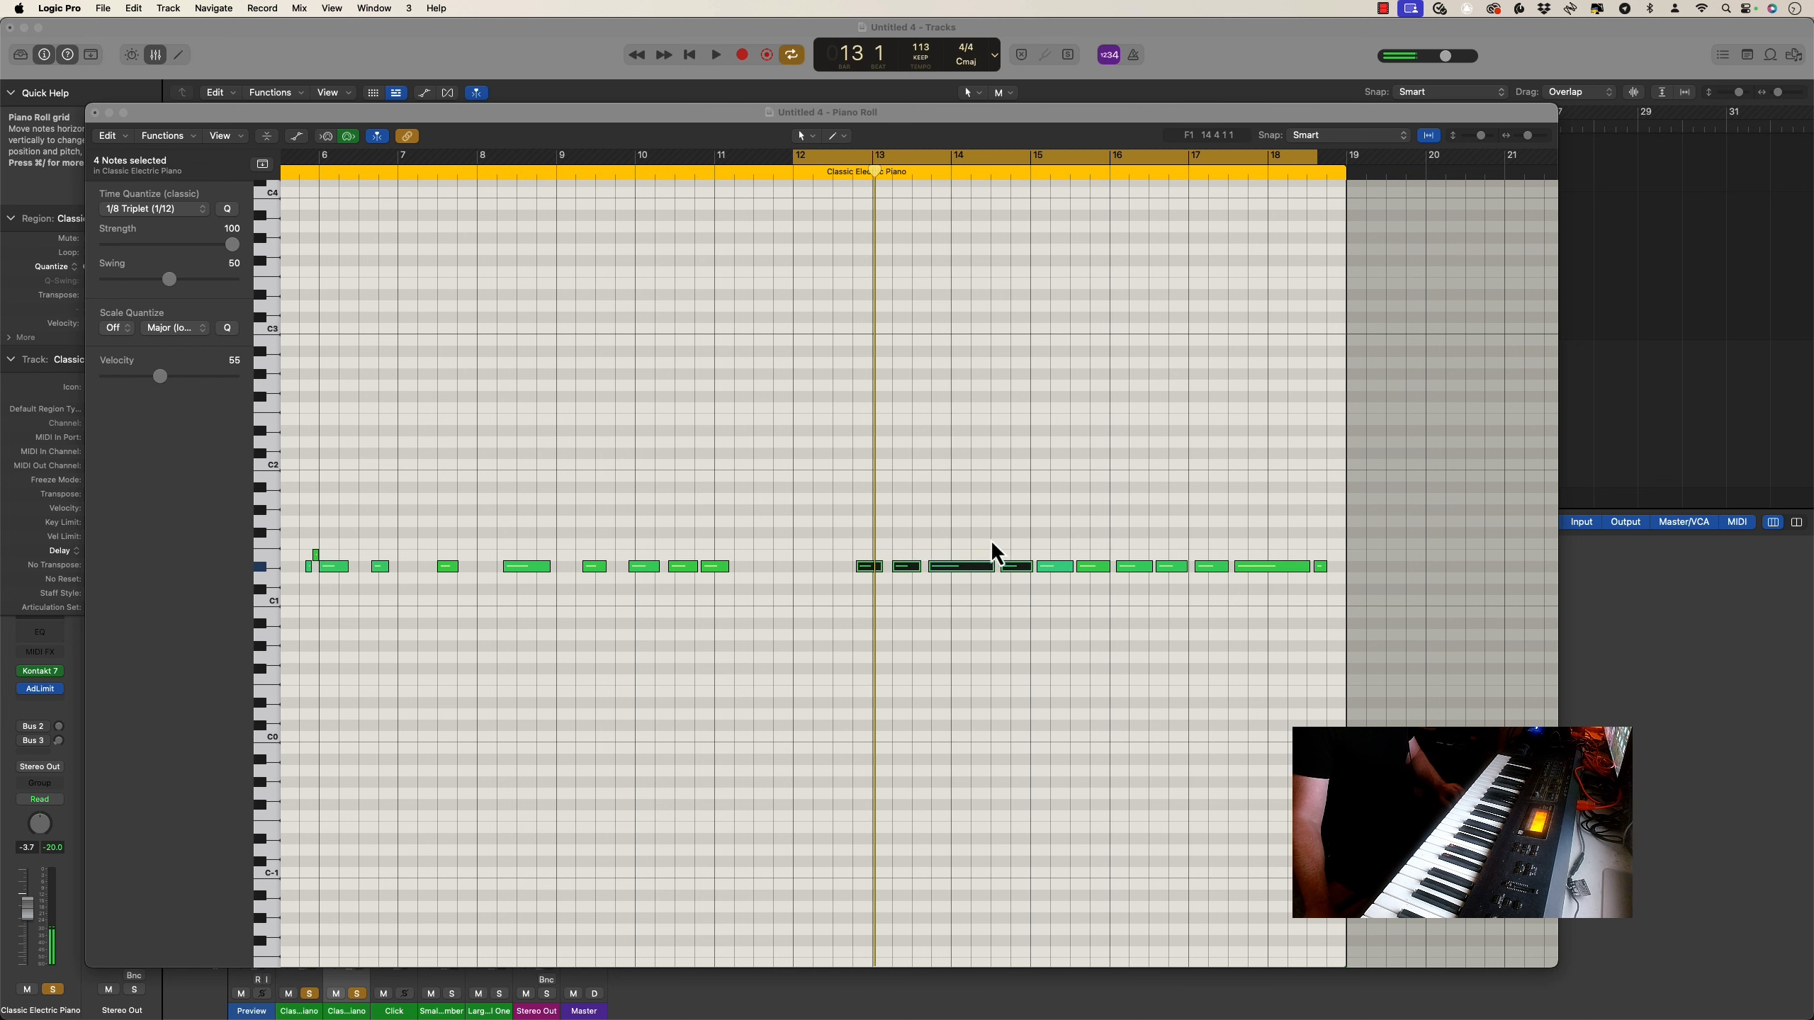
pyautogui.click(228, 210)
pyautogui.press('space')
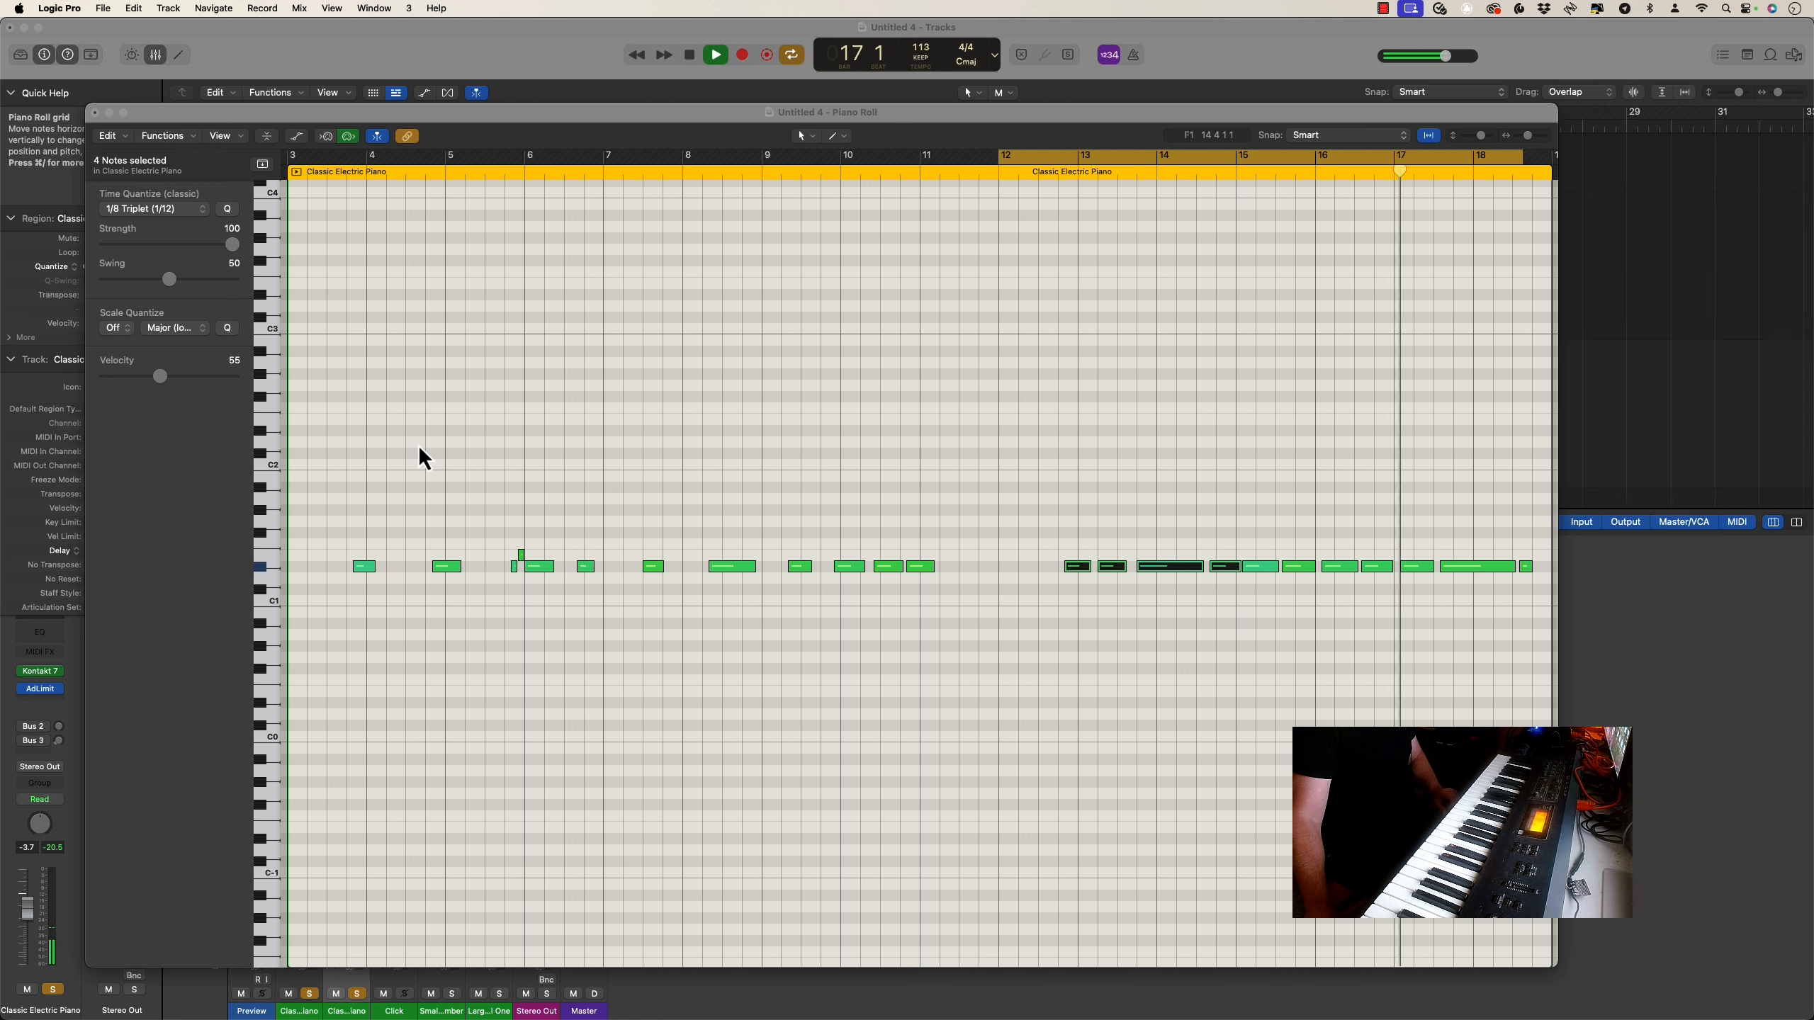
pyautogui.click(689, 55)
pyautogui.press('super+w')
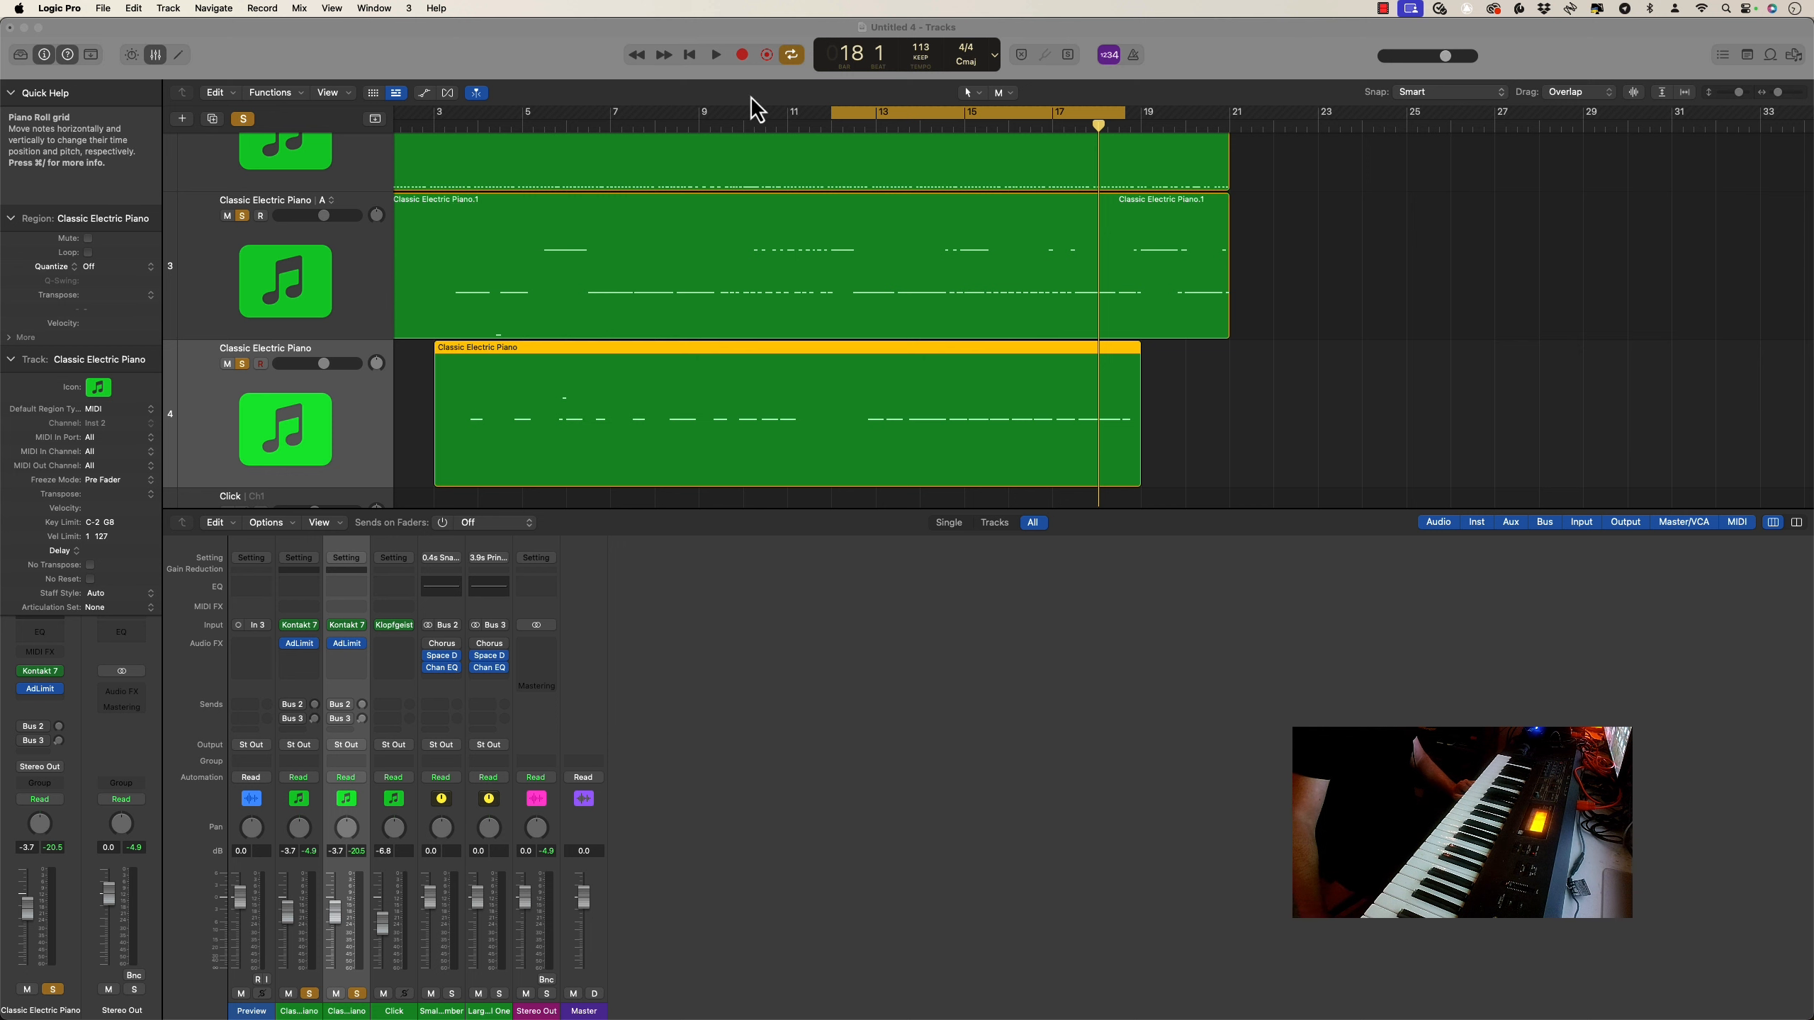
# Extend the cycle range to span bars 2 to 21 and play back all four layered parts through it
pyautogui.moveTo(833, 116); pyautogui.dragTo(446, 169)
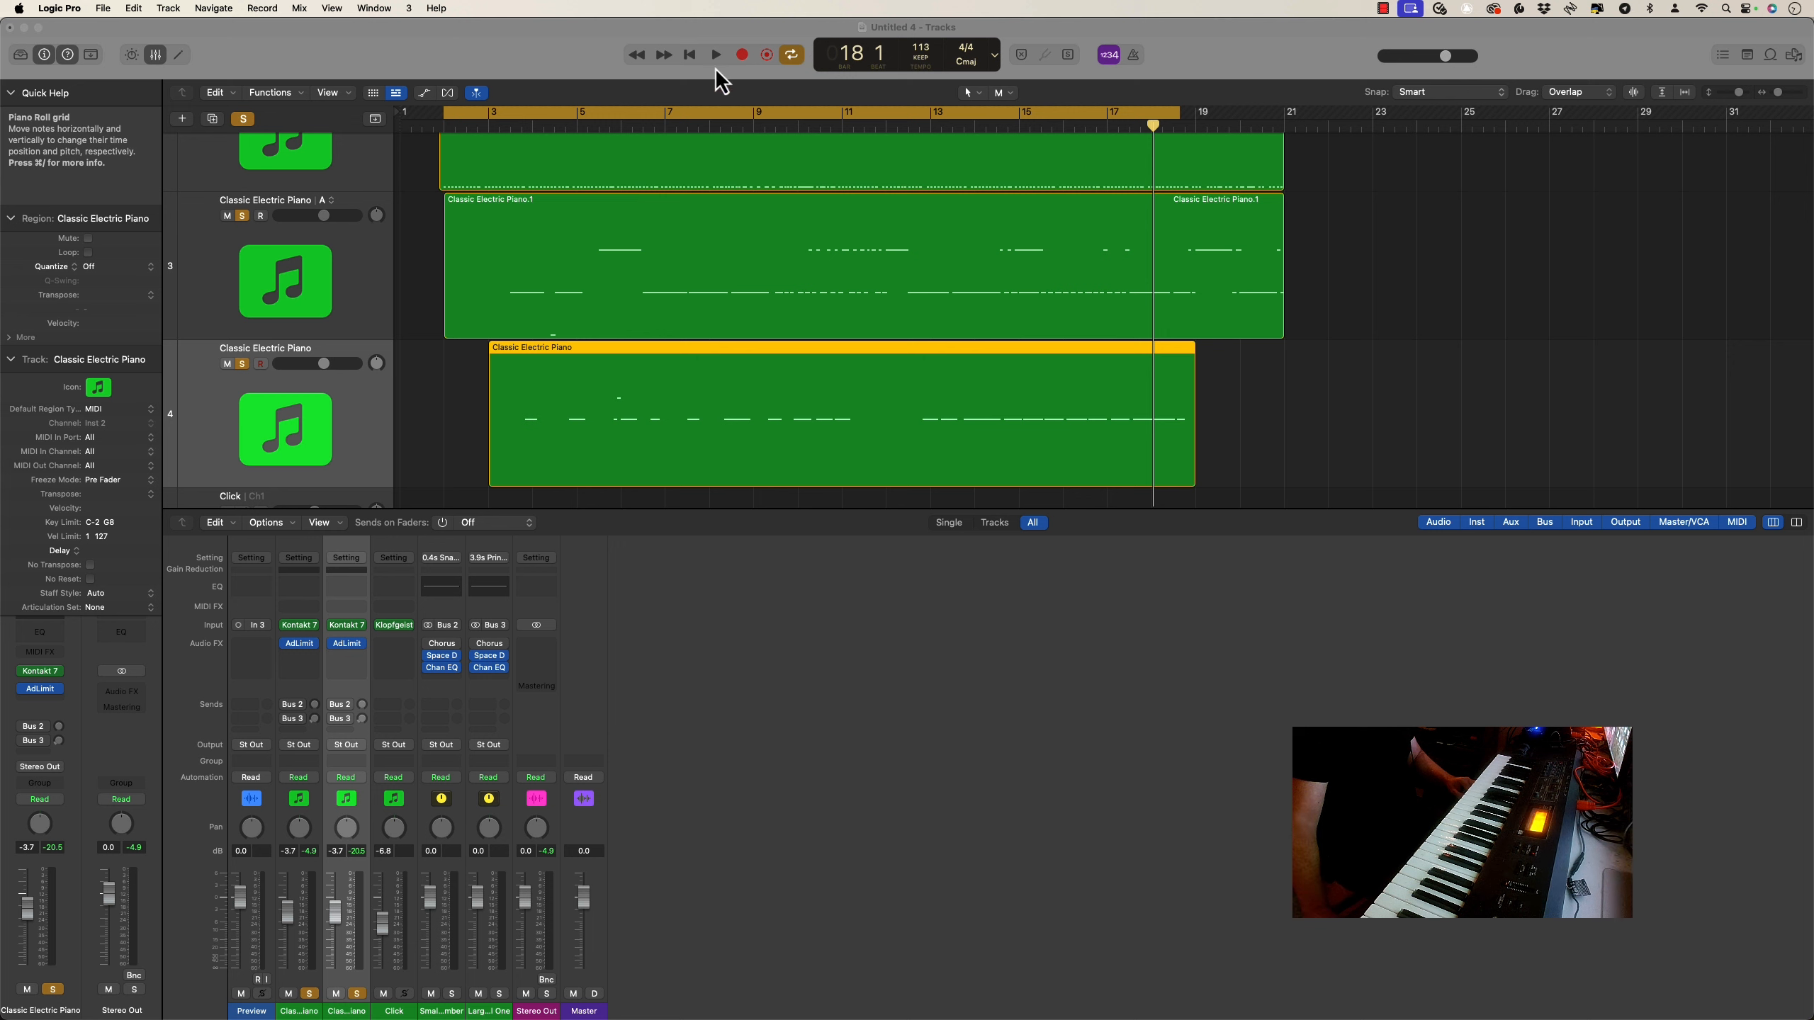
pyautogui.click(717, 56)
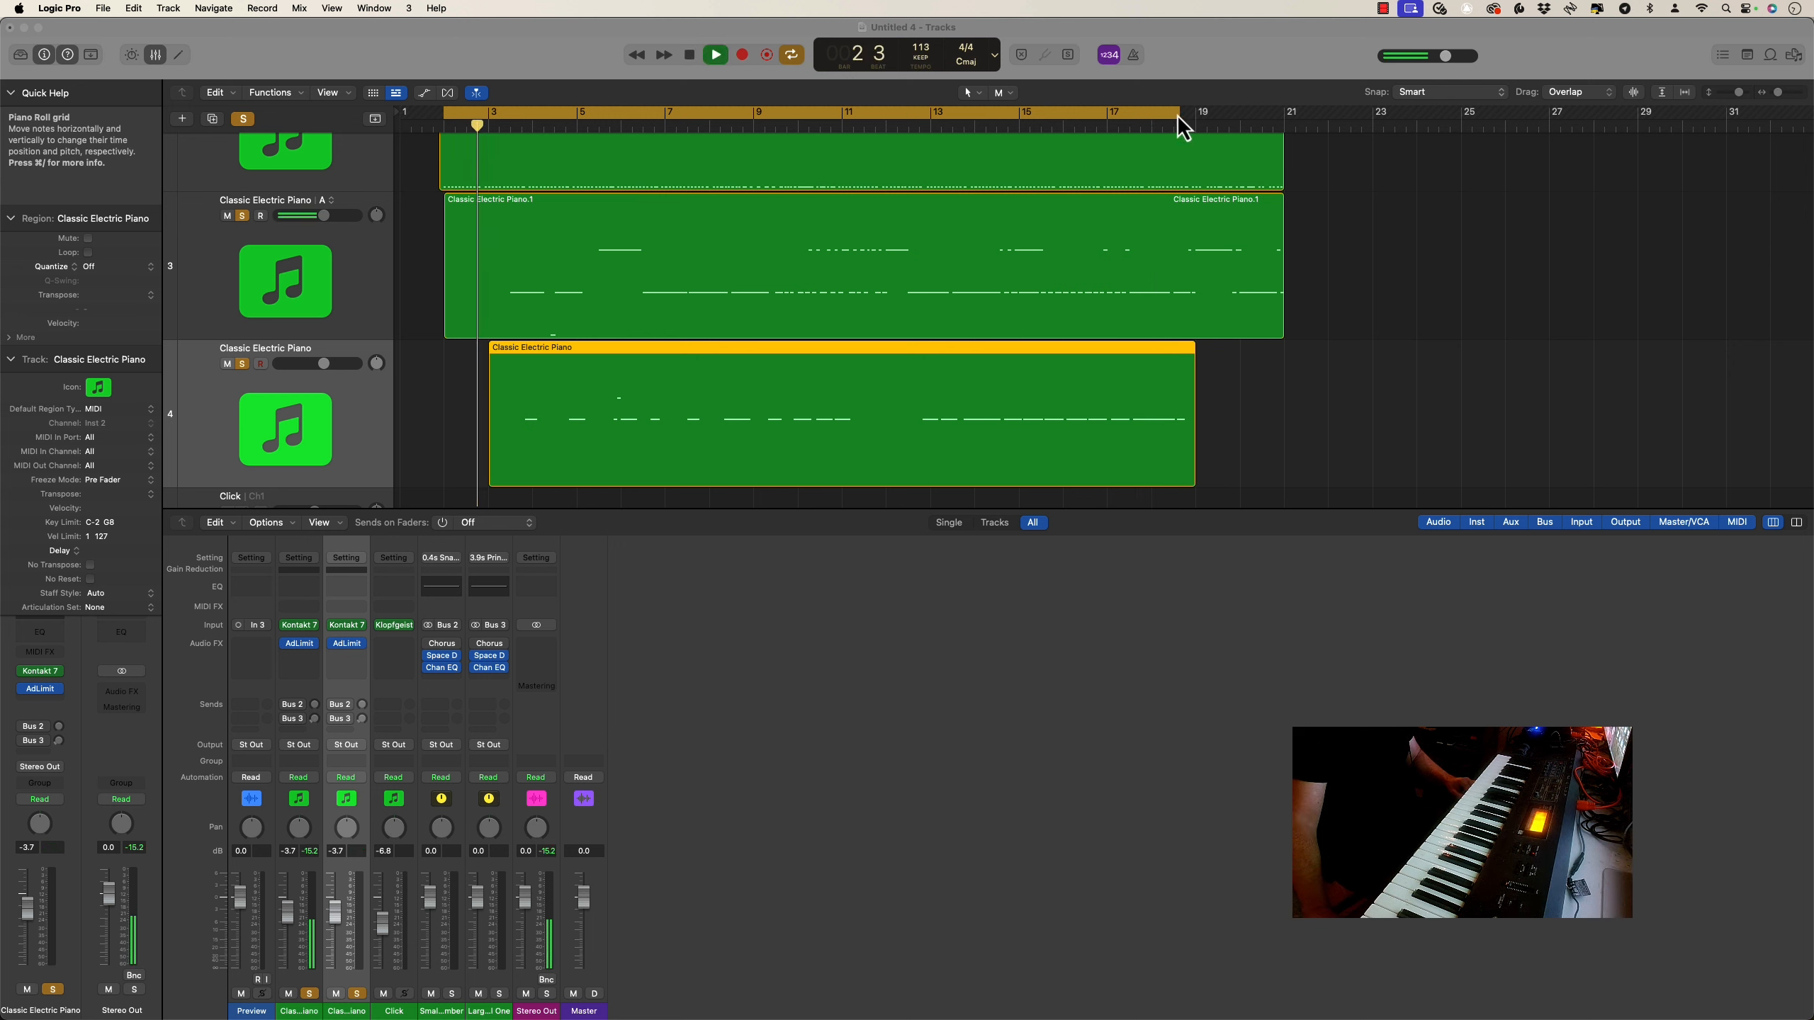
pyautogui.moveTo(1178, 118); pyautogui.dragTo(1281, 126)
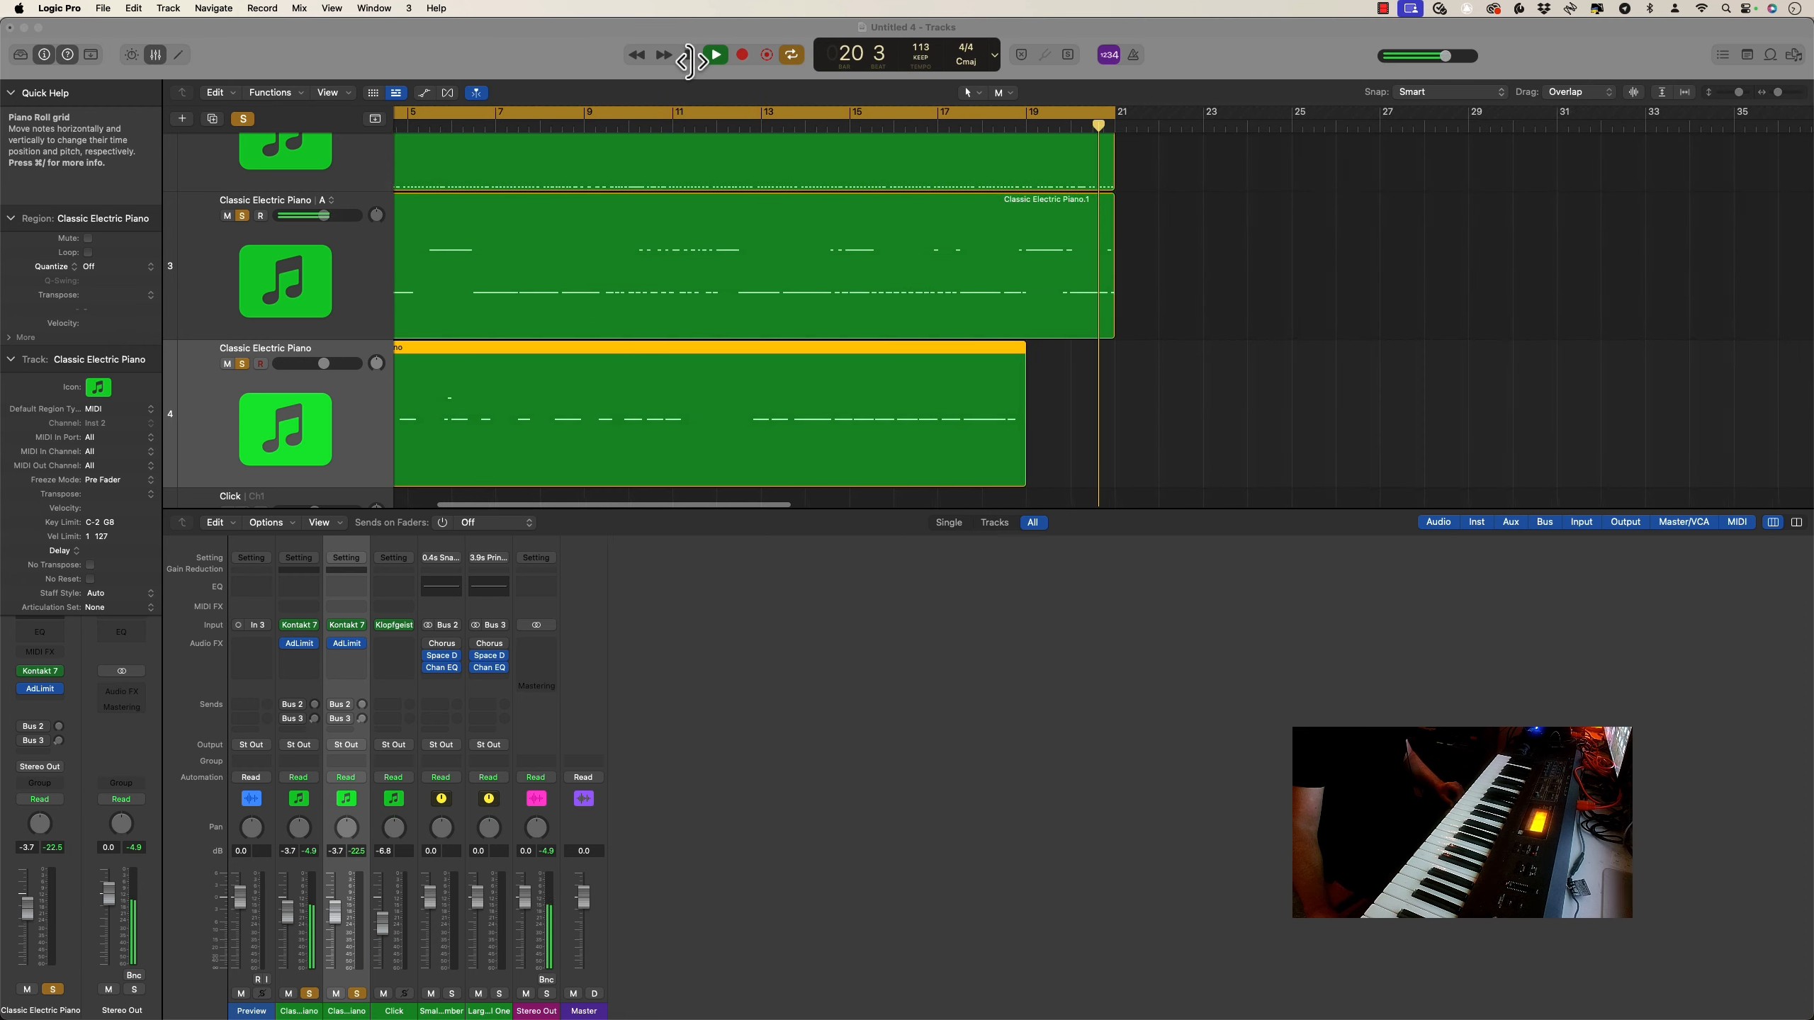
pyautogui.press('space')
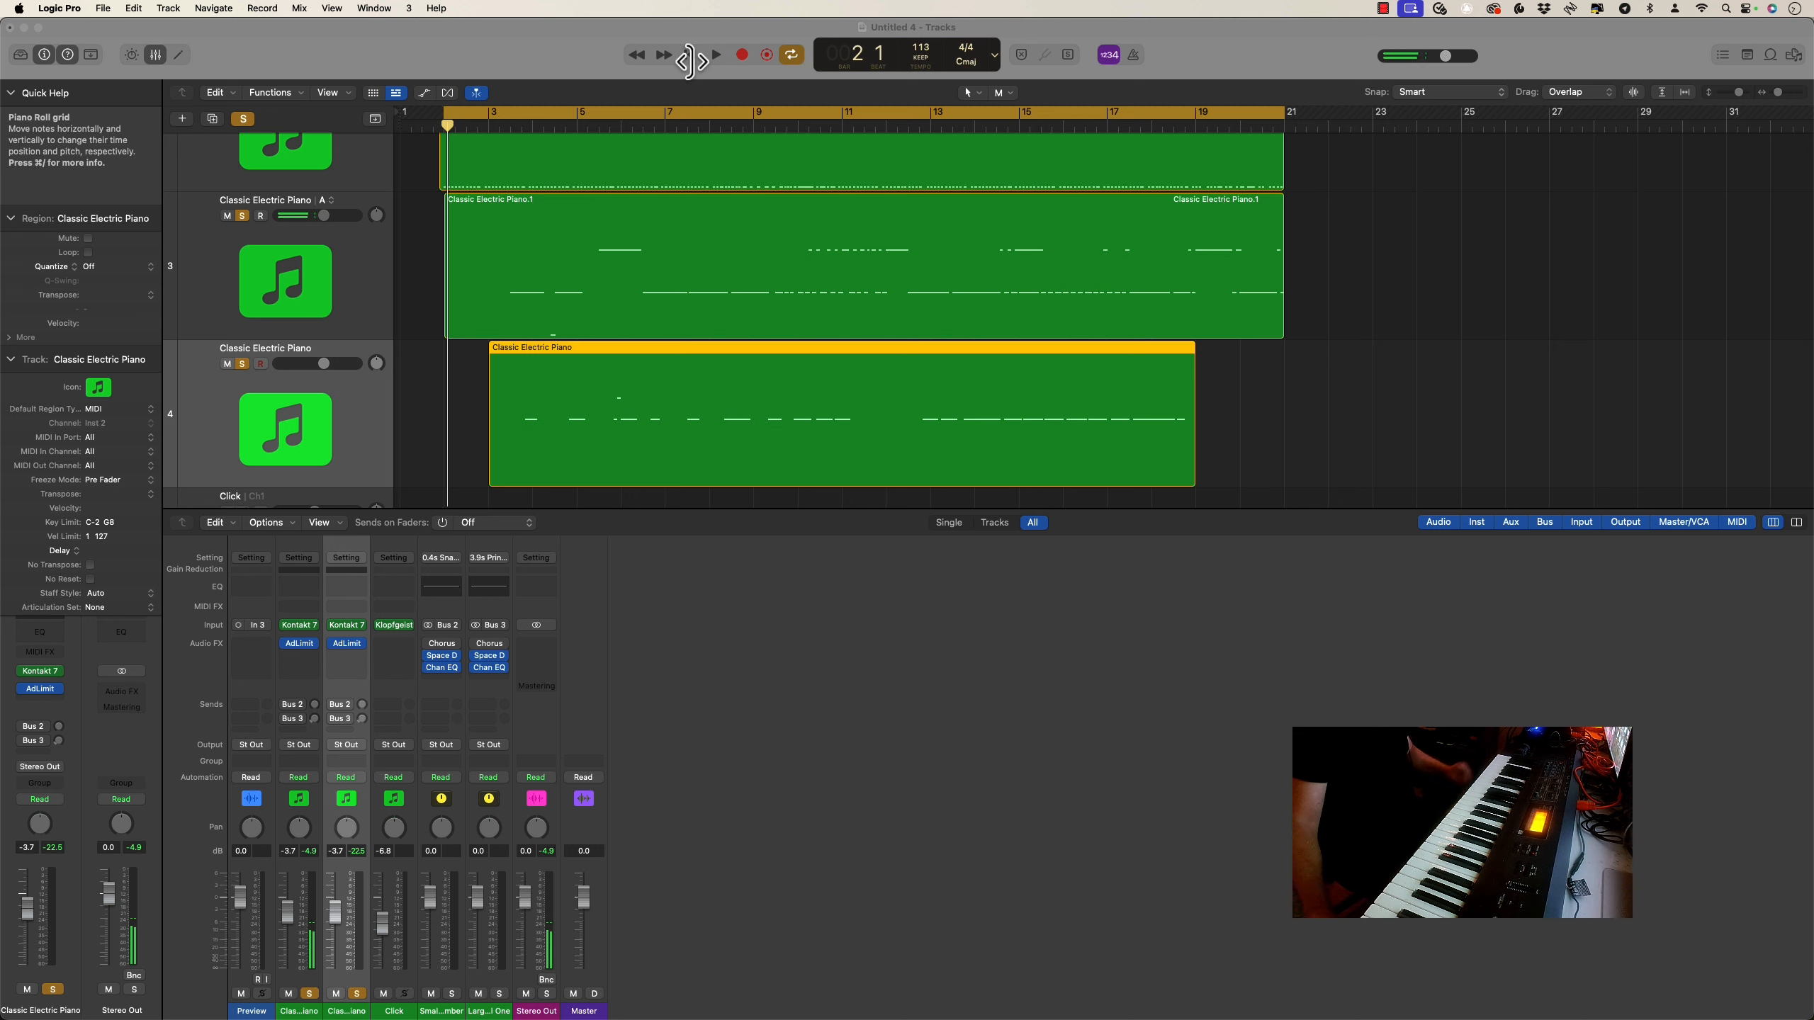